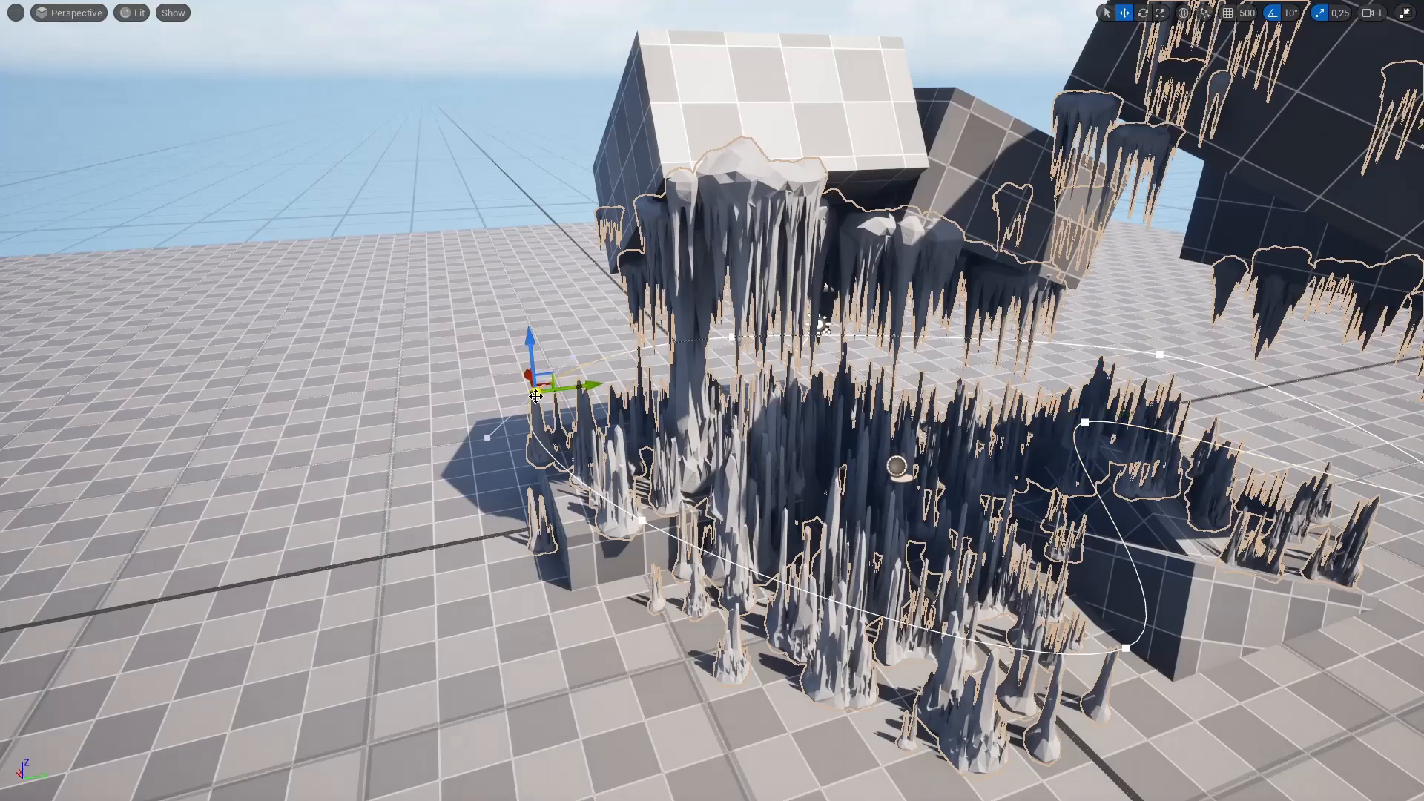
Step: Move the outlying spline point of the example stalactite area inward along the ground to shrink the scattered region
left_click_drag(545, 397, 740, 469)
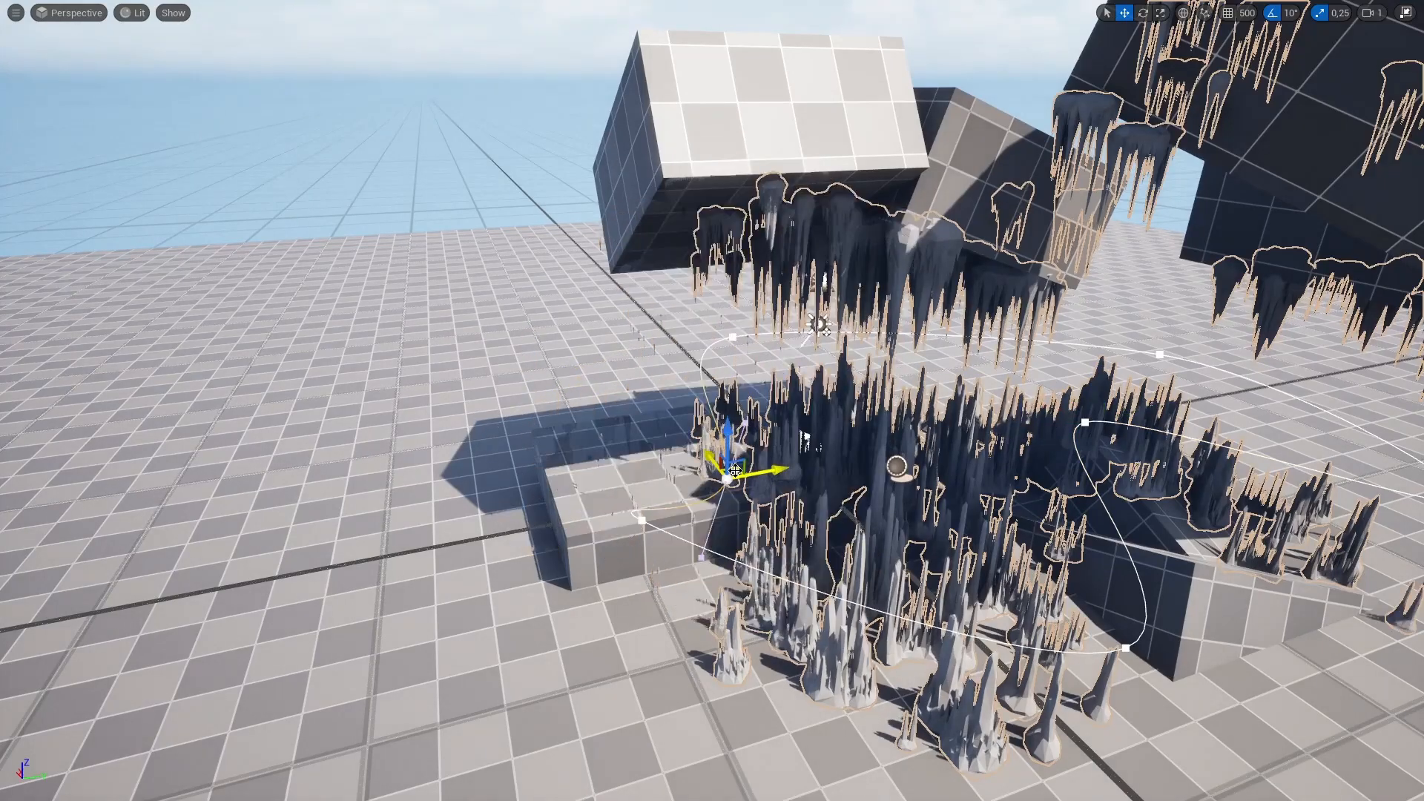
right_click_drag(838, 488, 875, 488)
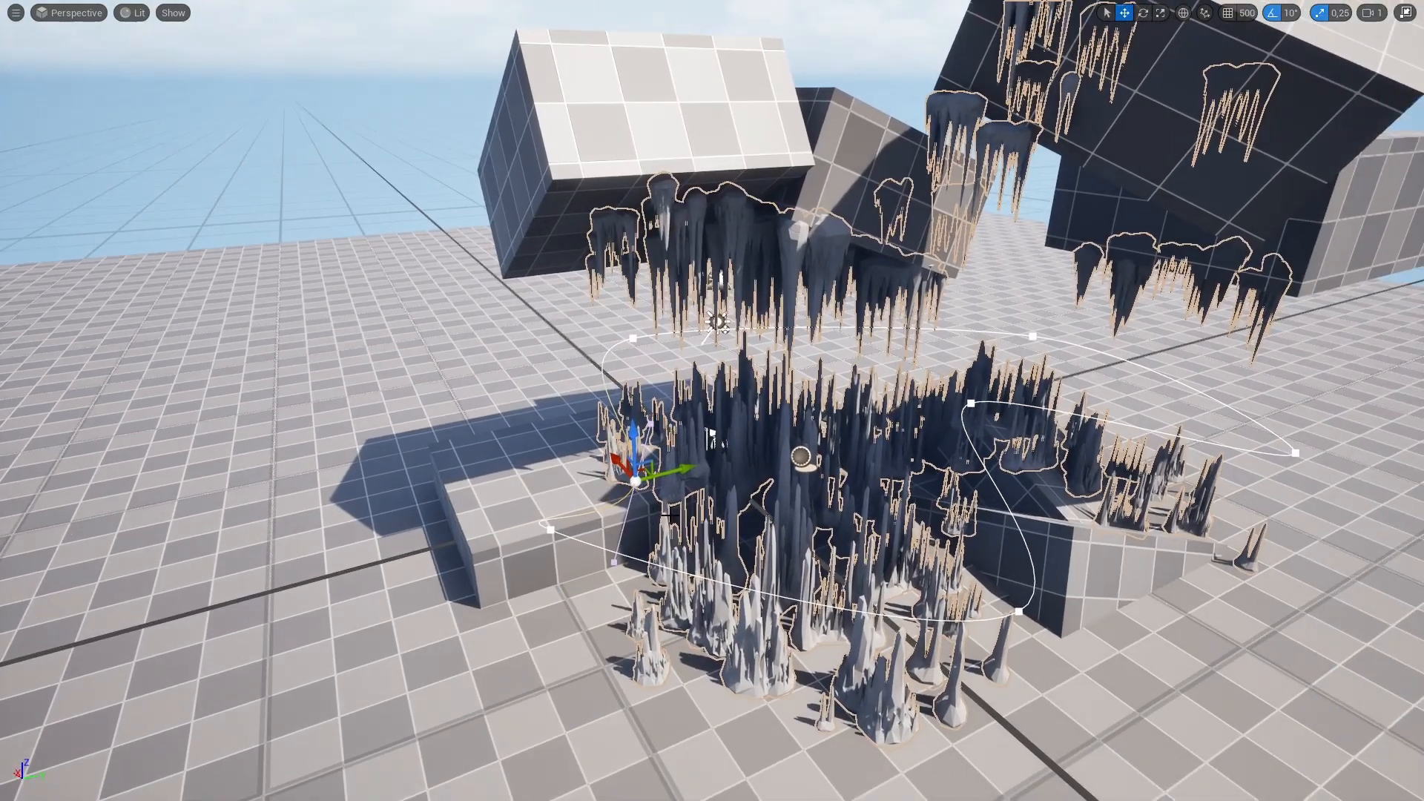
left_click(551, 529)
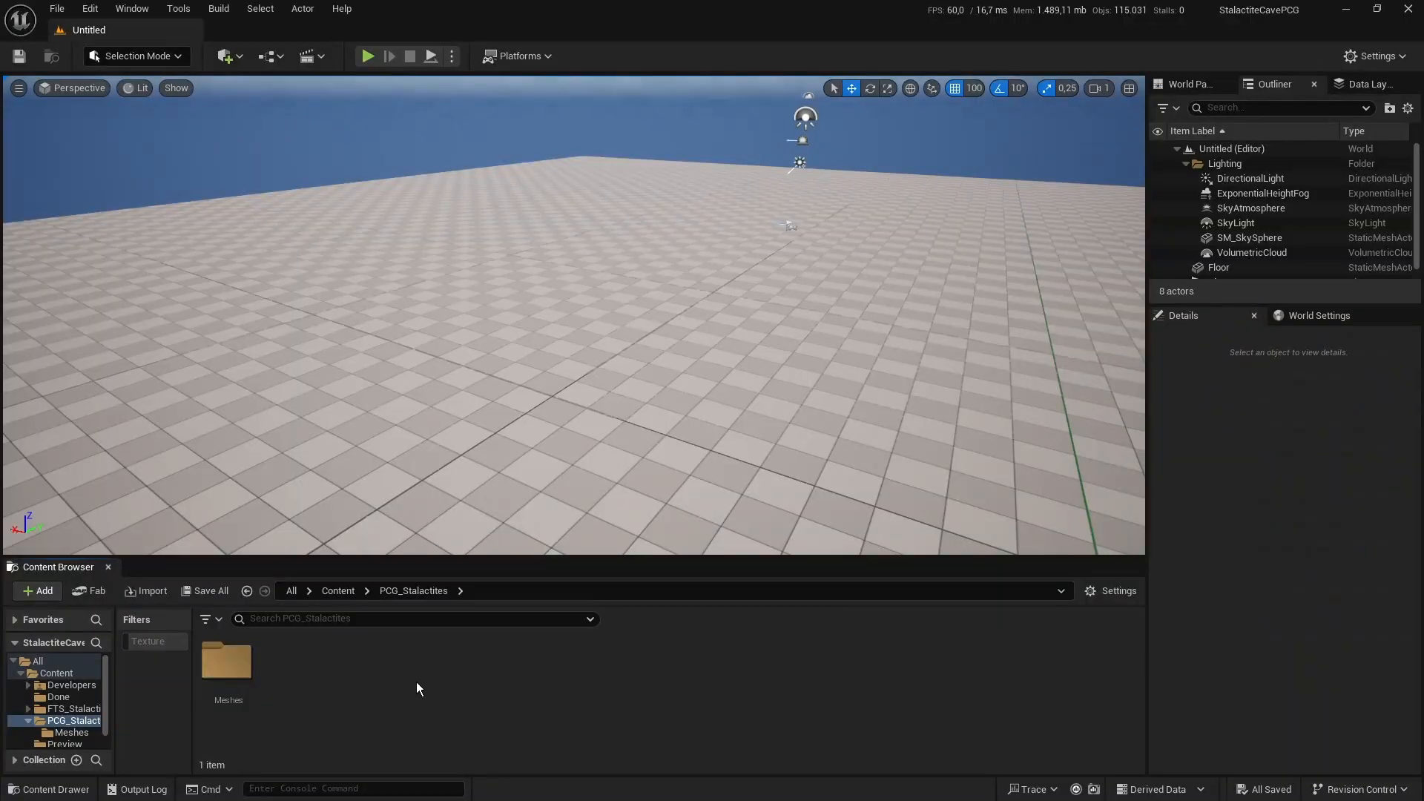
Step: Create an Actor Blueprint class named BP_Stalactites in the PCG_Stalactites folder and open it for editing
right_click(416, 682)
left_click(536, 215)
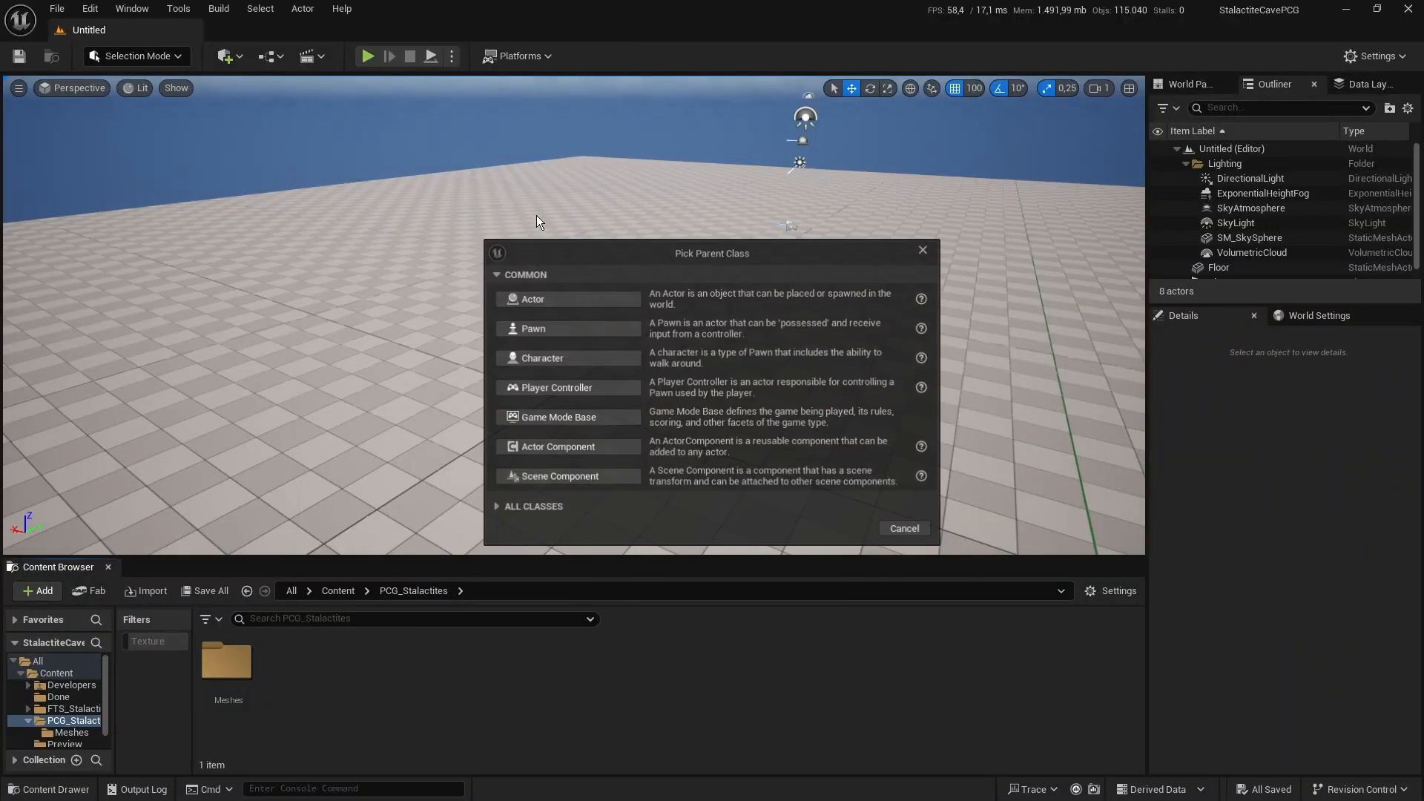
left_click(559, 296)
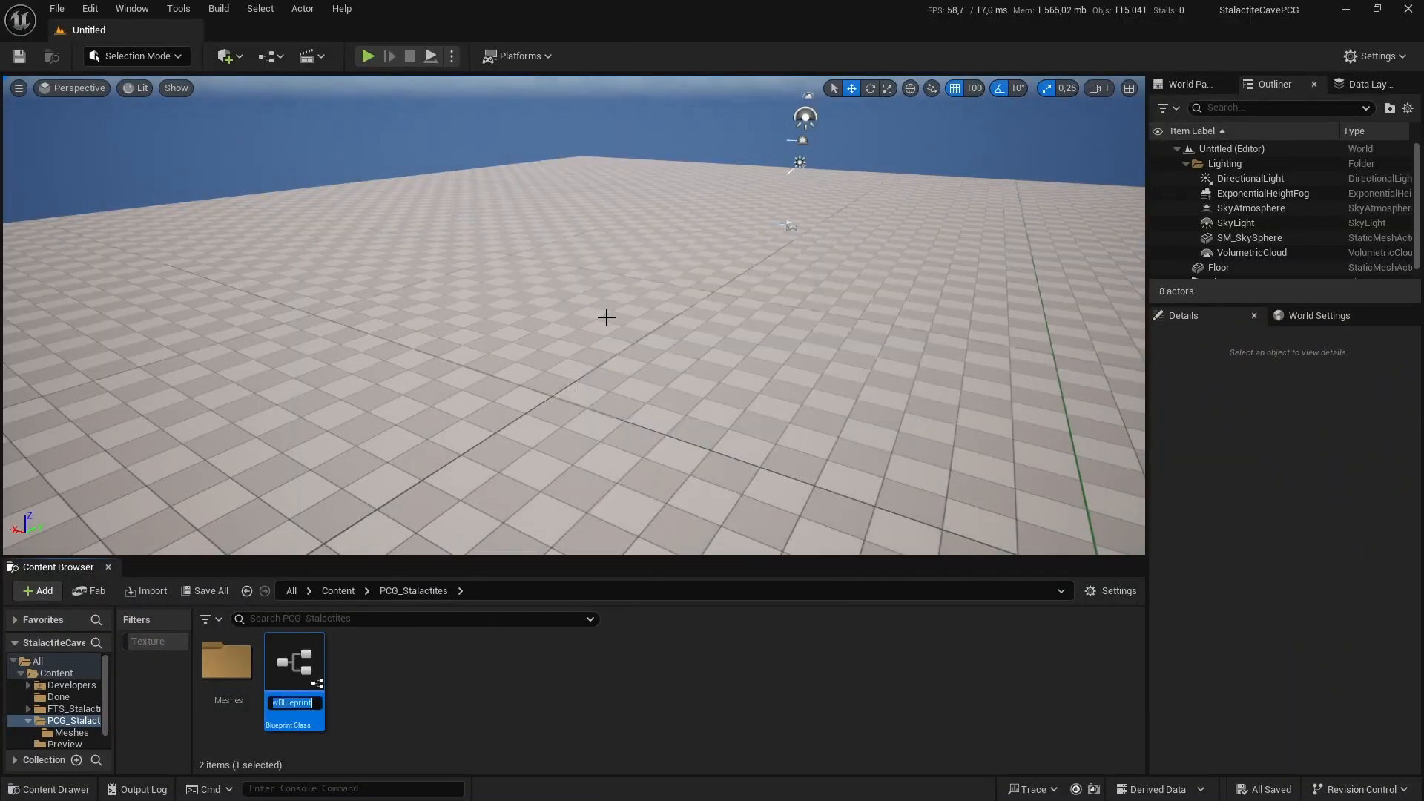
type("BP_")
type("Stala")
type("cti")
type("tes")
key("Return")
key("Return")
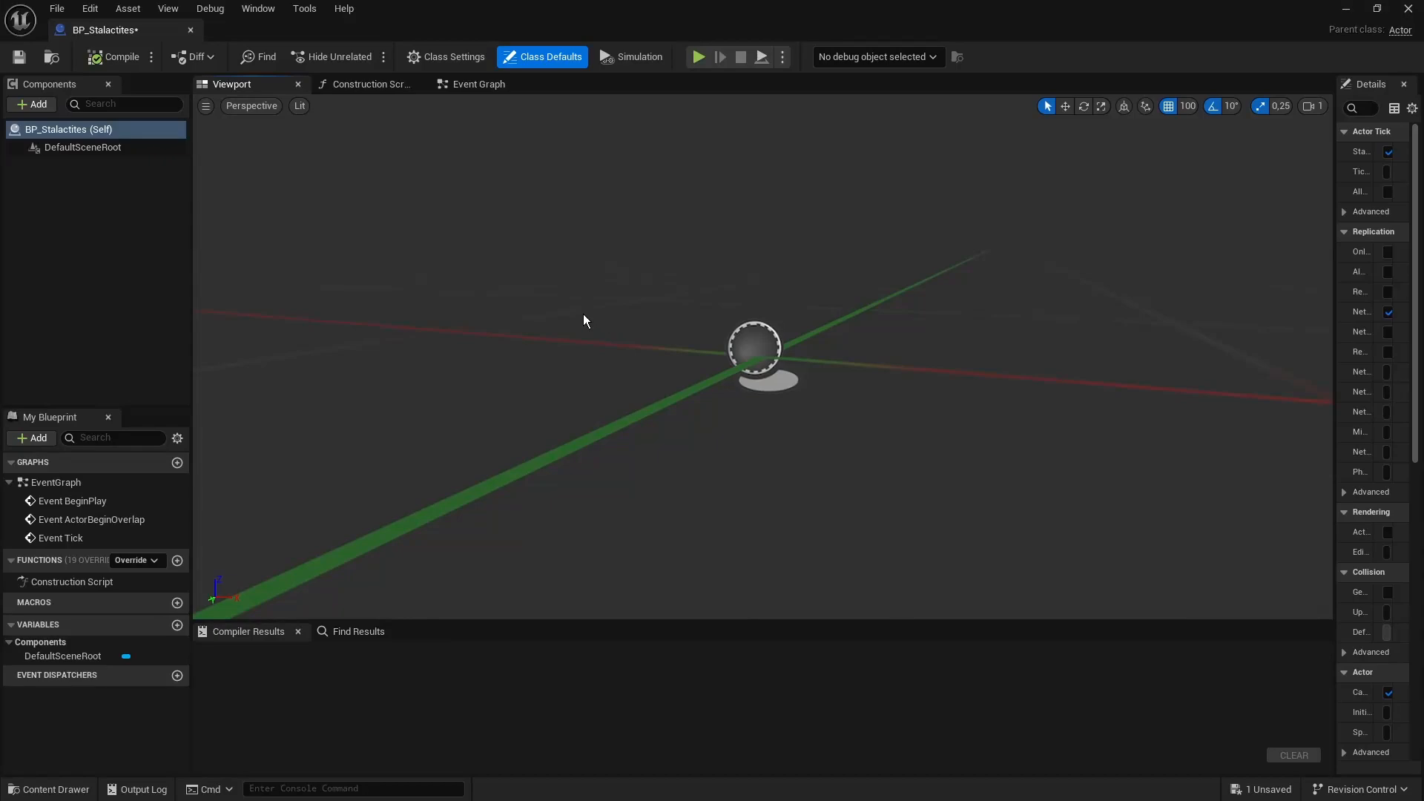
Step: Add a Spline component to BP_Stalactites and delete the spline's end point, leaving only the point at the origin
left_click(53, 104)
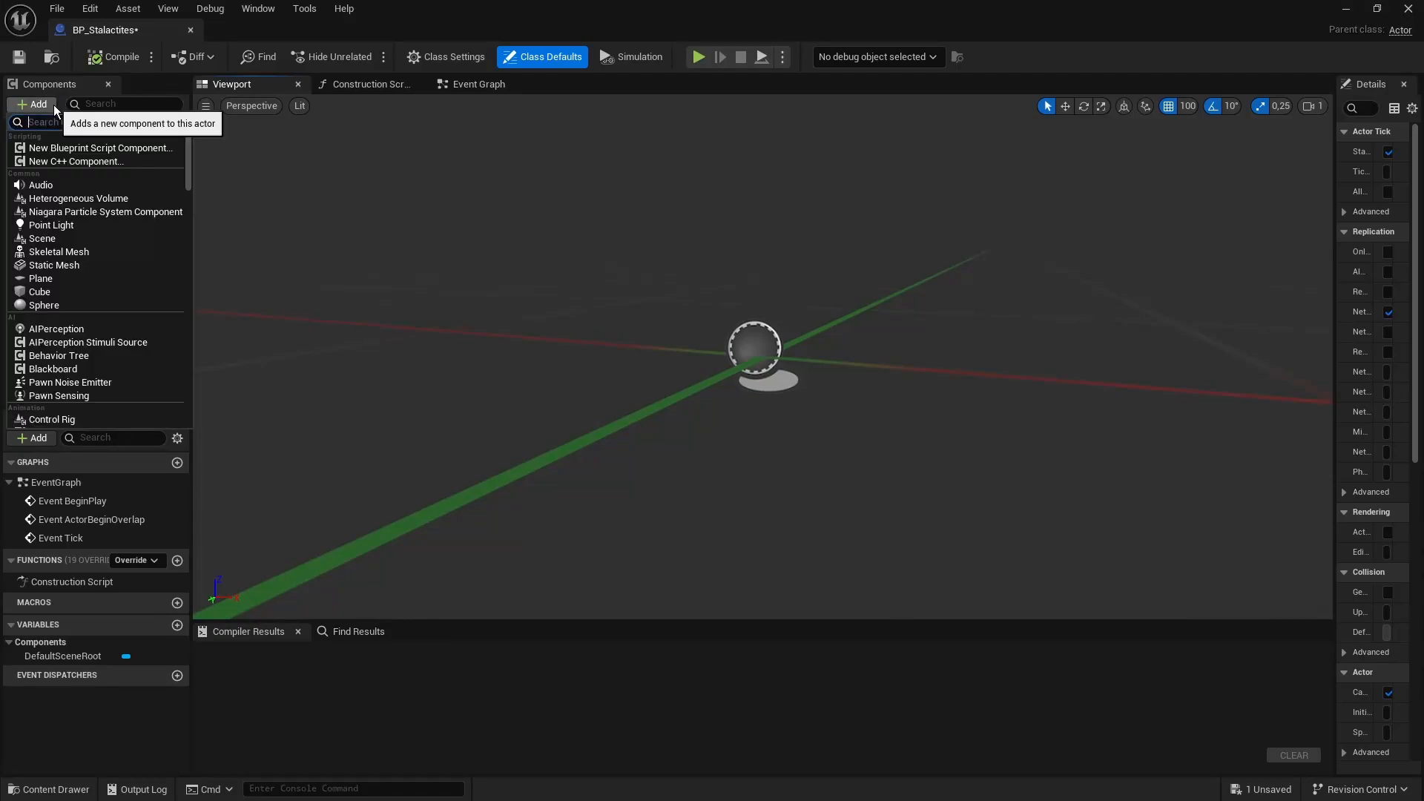
type("spline")
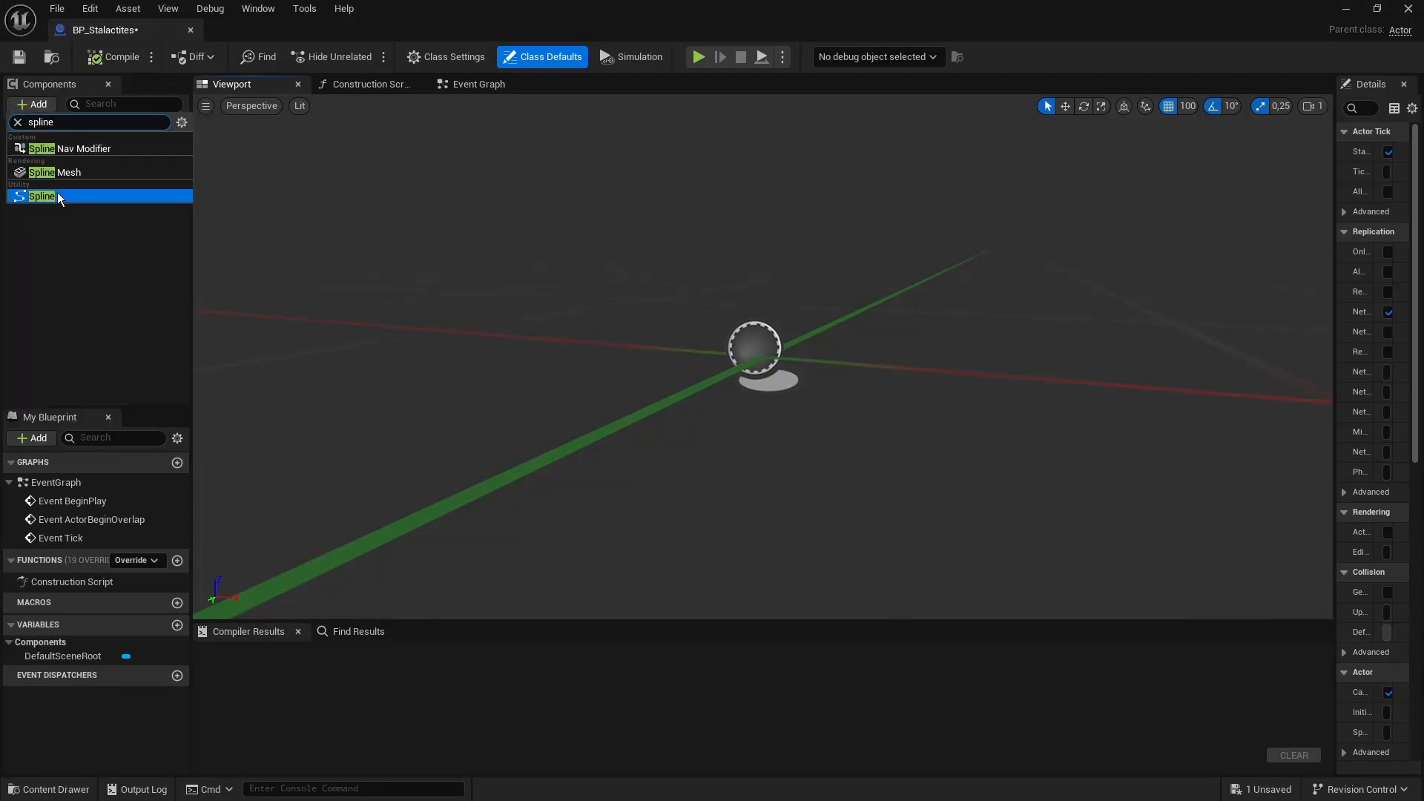
left_click(56, 193)
right_click_drag(893, 400, 884, 398)
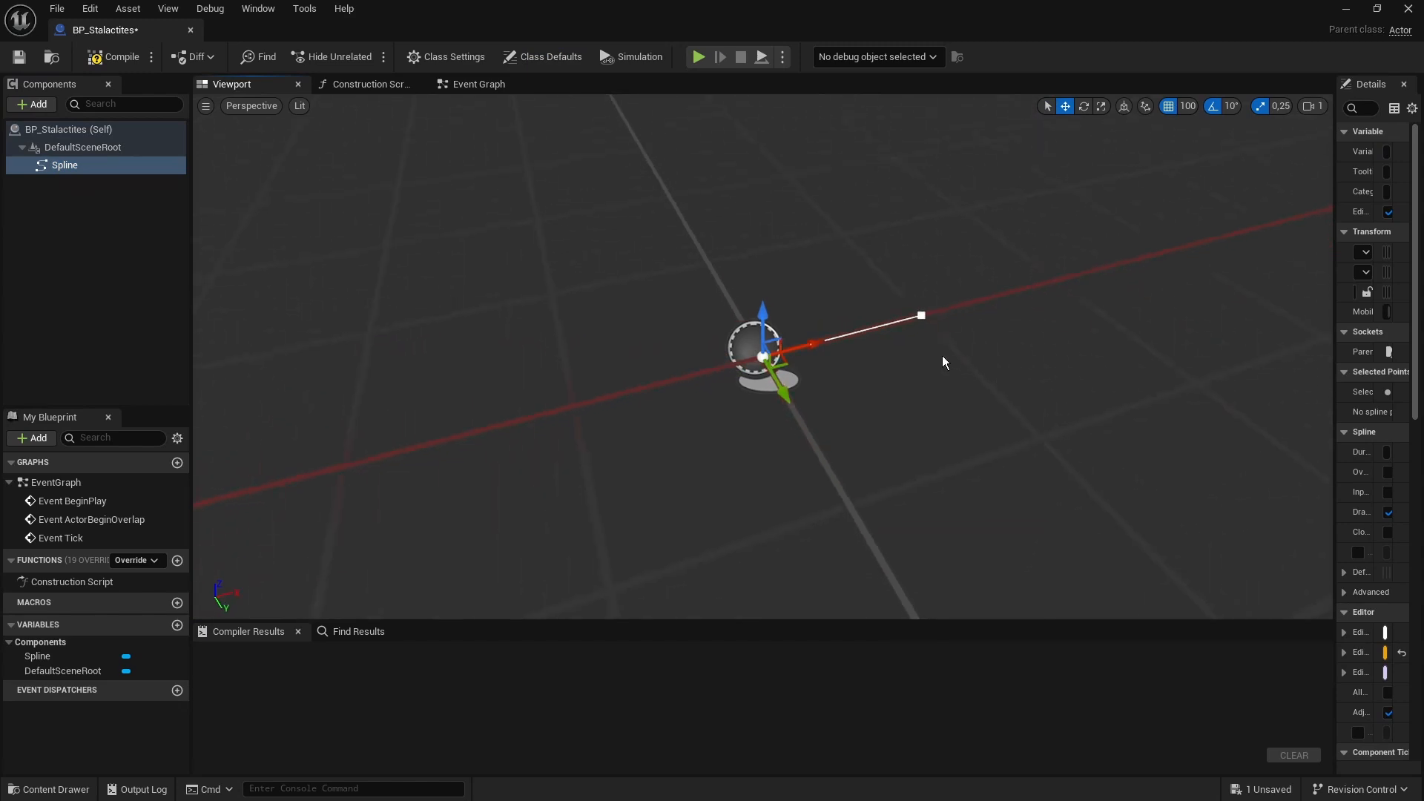
left_click_drag(1335, 301, 1182, 301)
left_click(824, 320)
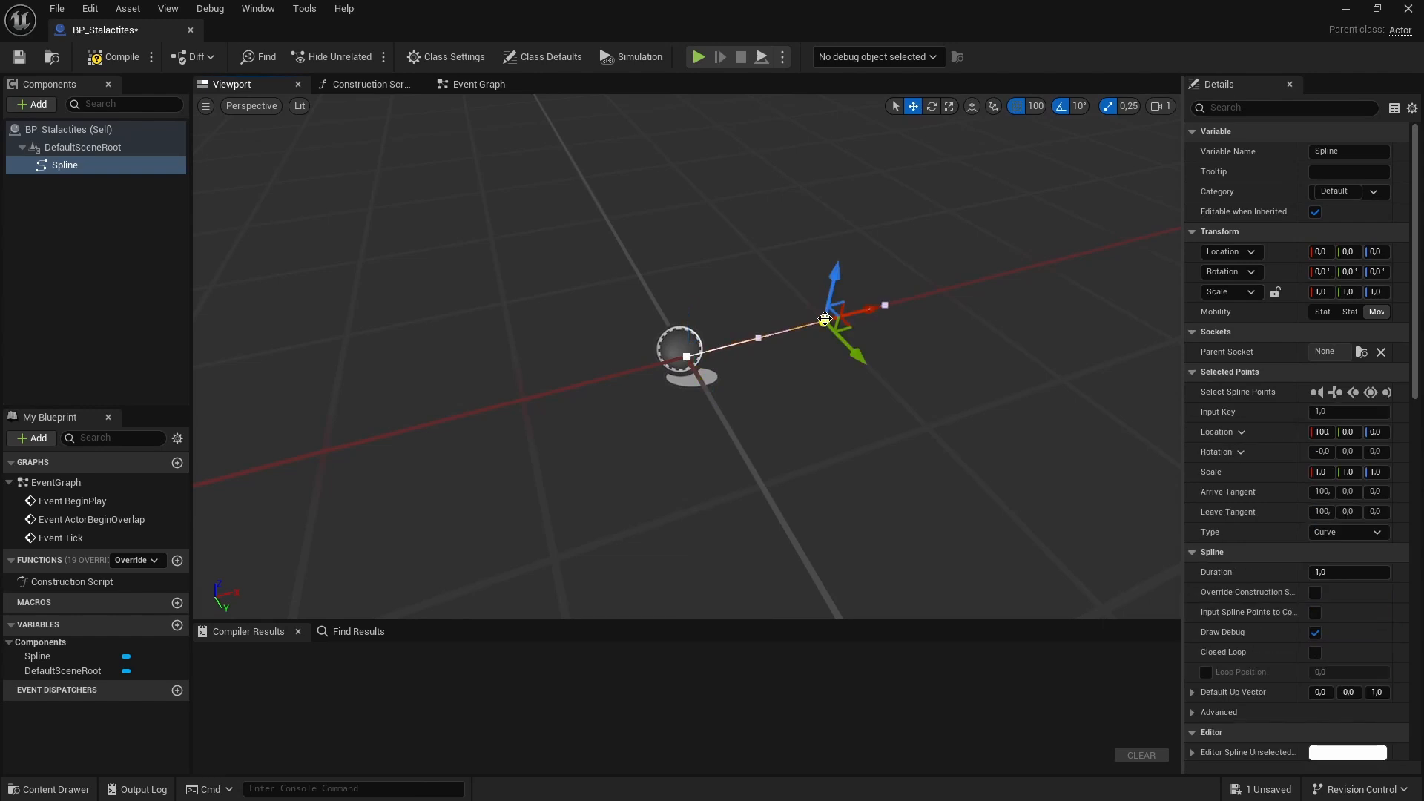
key("Delete")
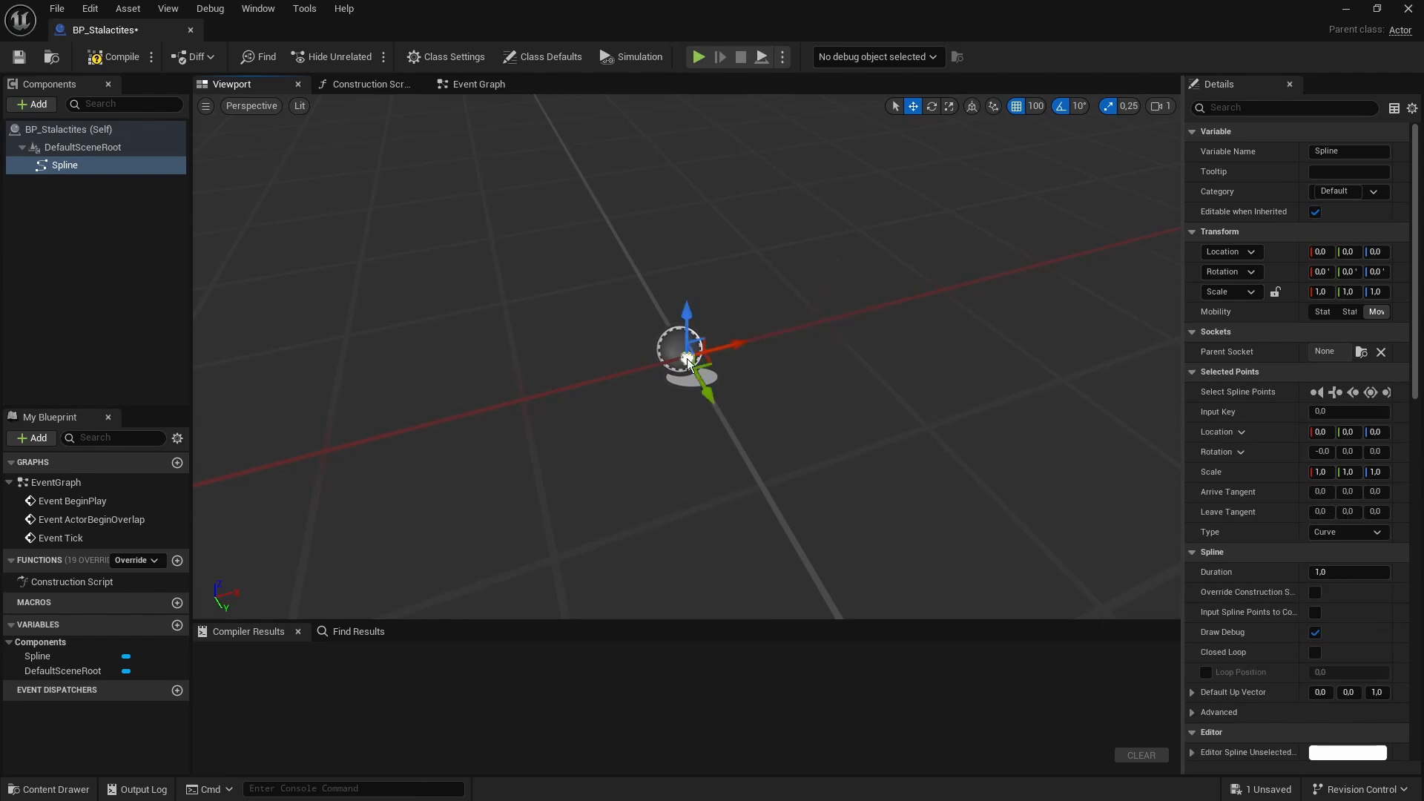
Step: Generate a Circle shape from the remaining spline point with 4 points and a radius of 500
right_click(687, 358)
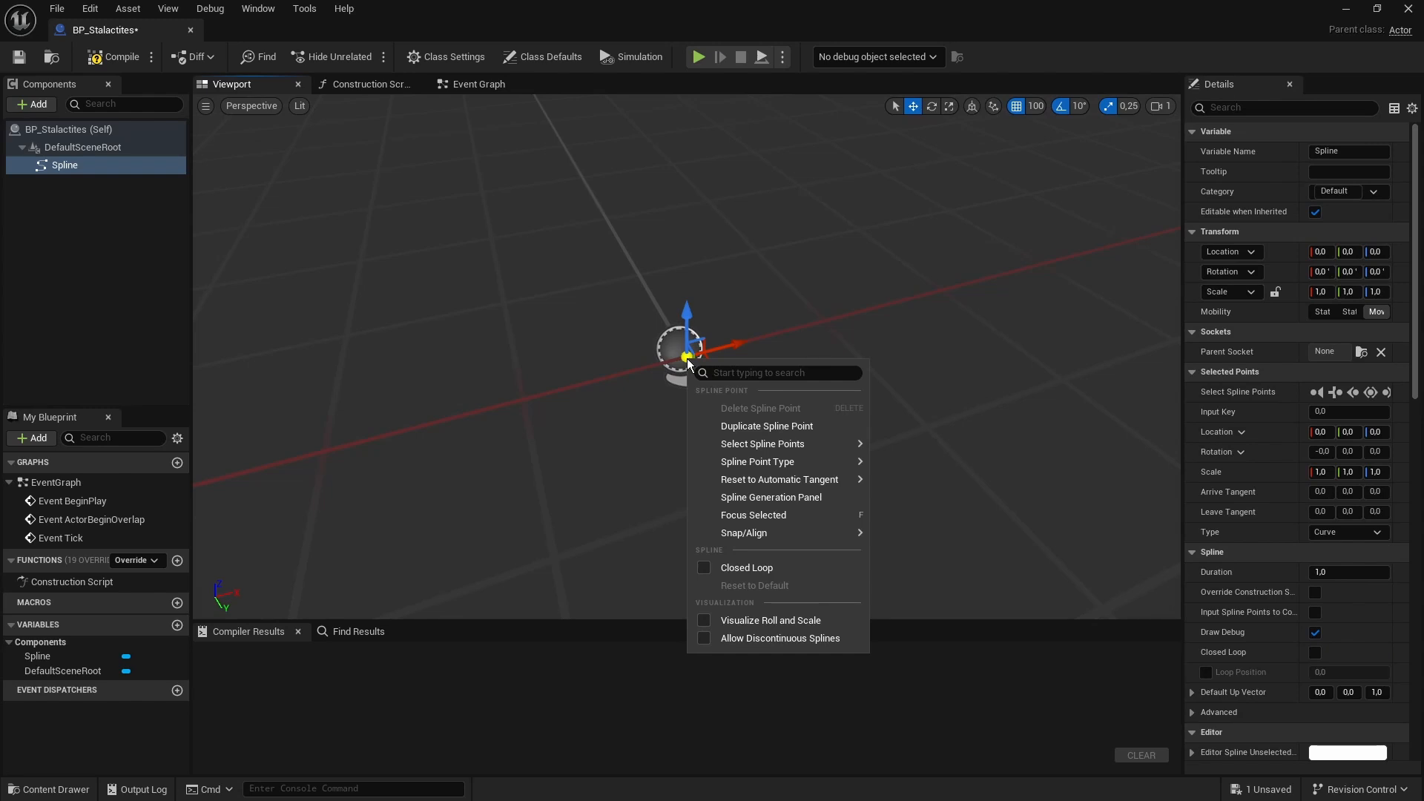
left_click(769, 497)
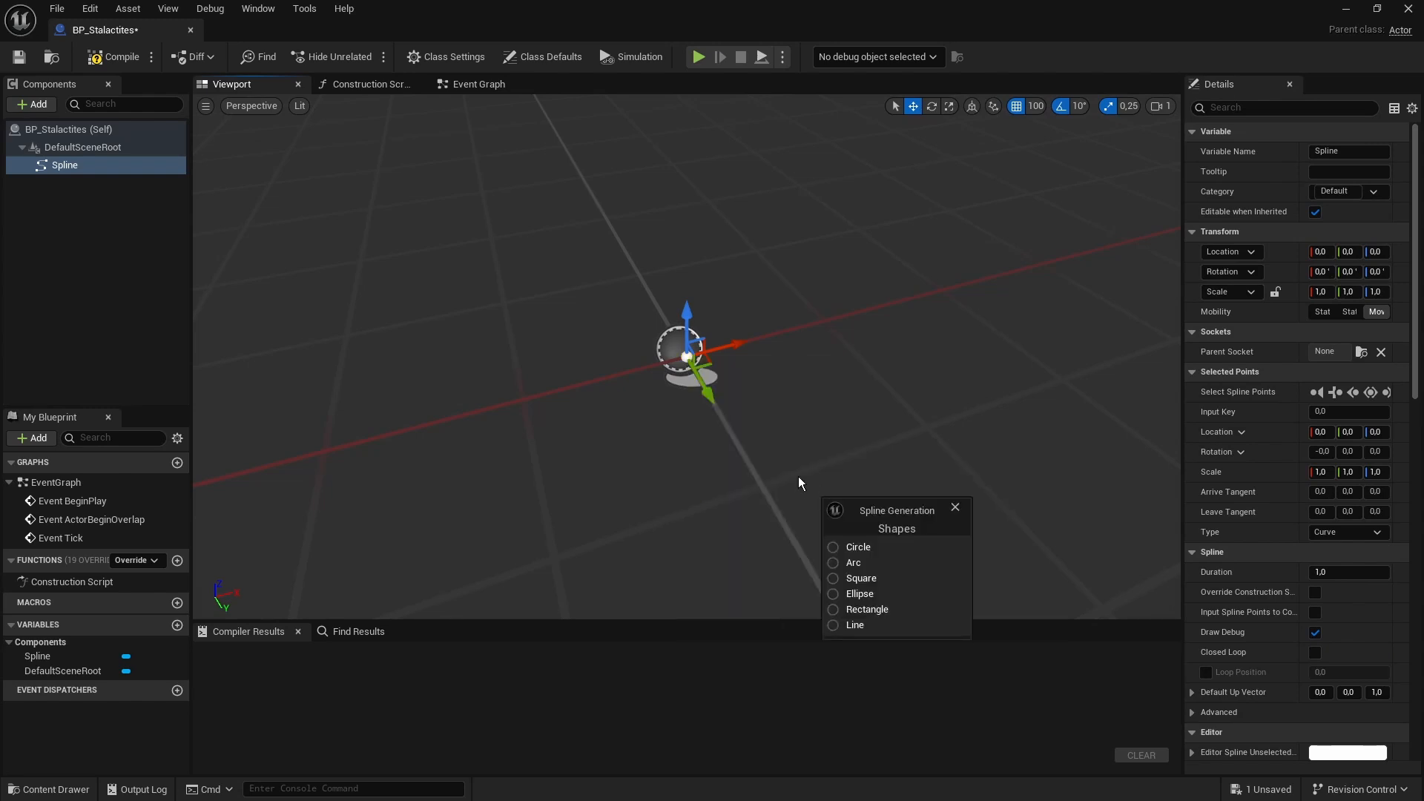
left_click(858, 546)
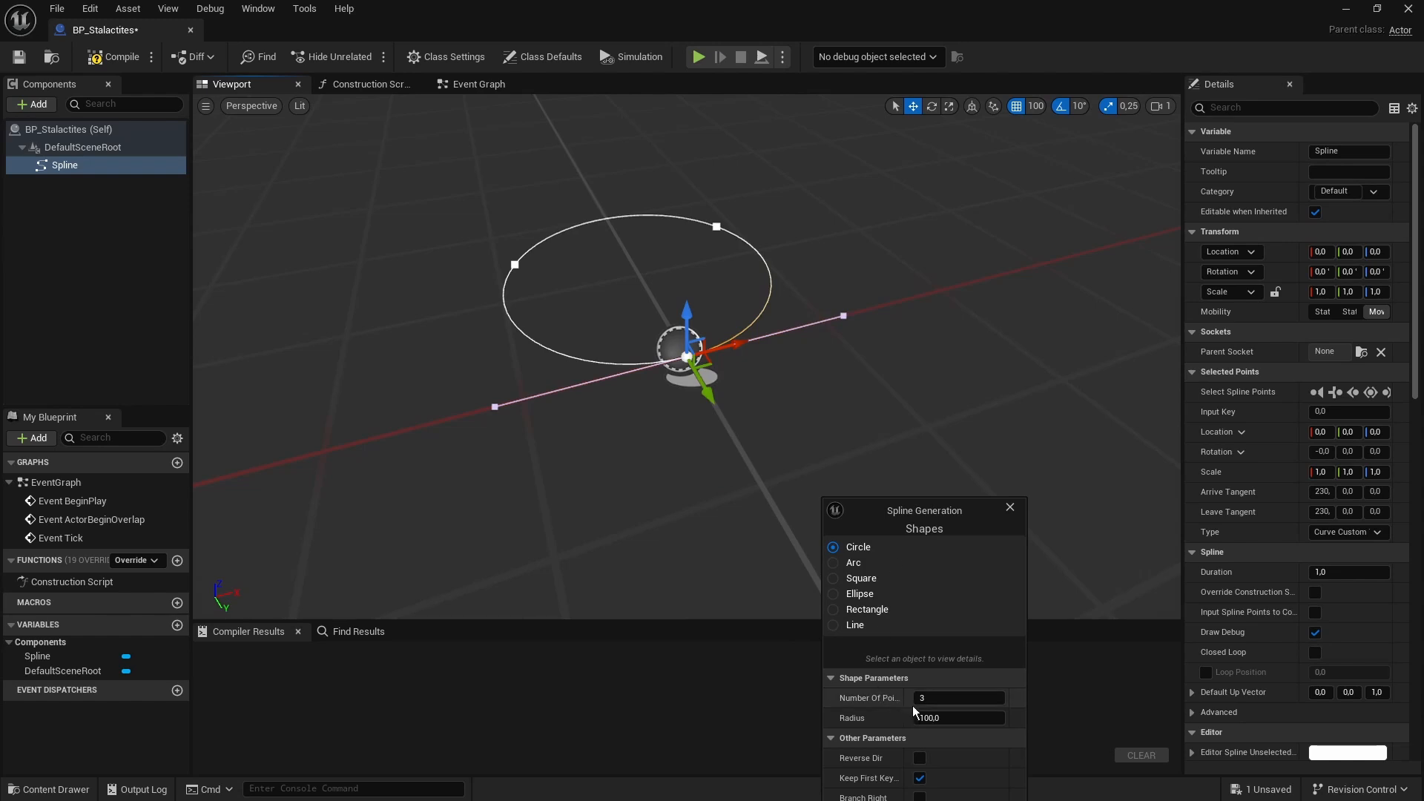
left_click(923, 697)
type("4")
left_click(955, 716)
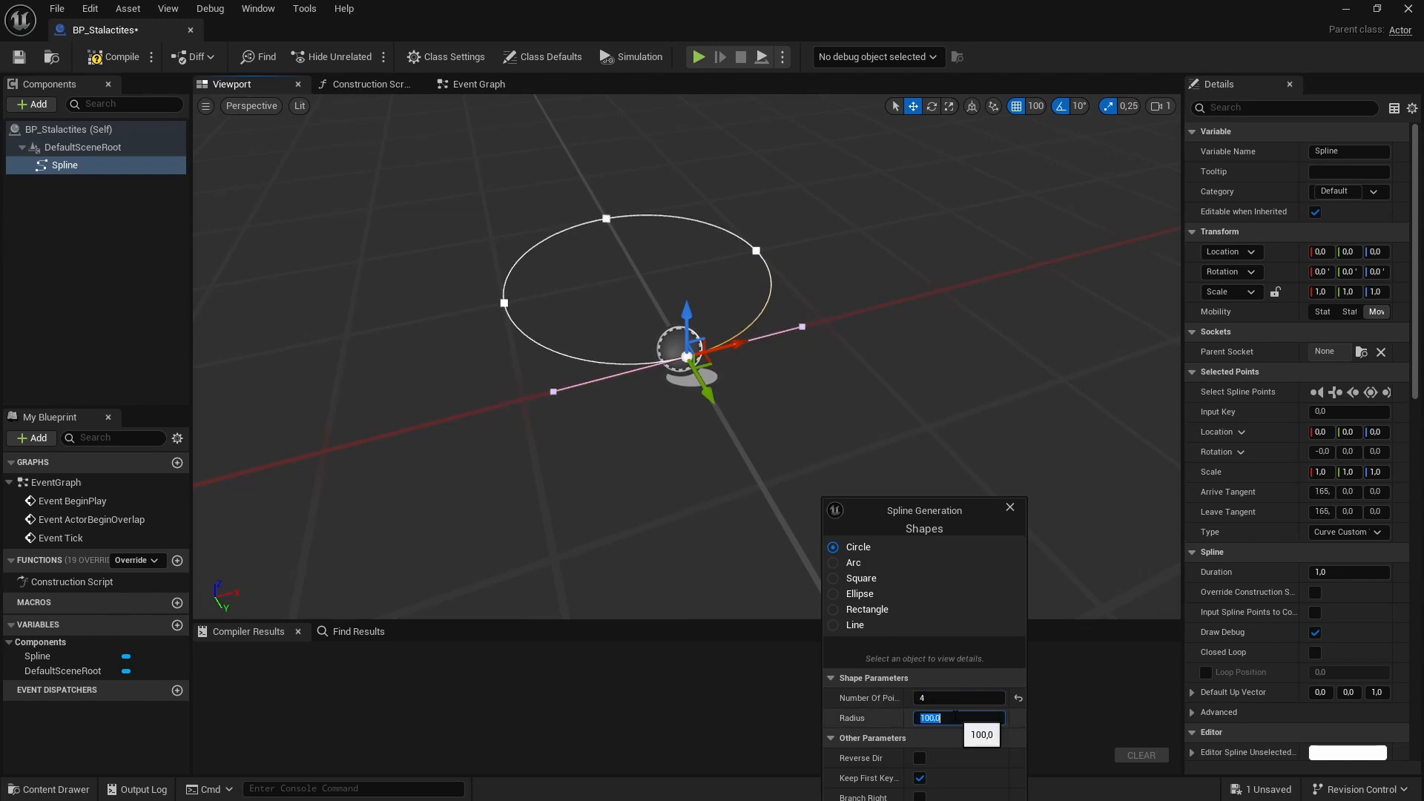
type("500")
key("Return")
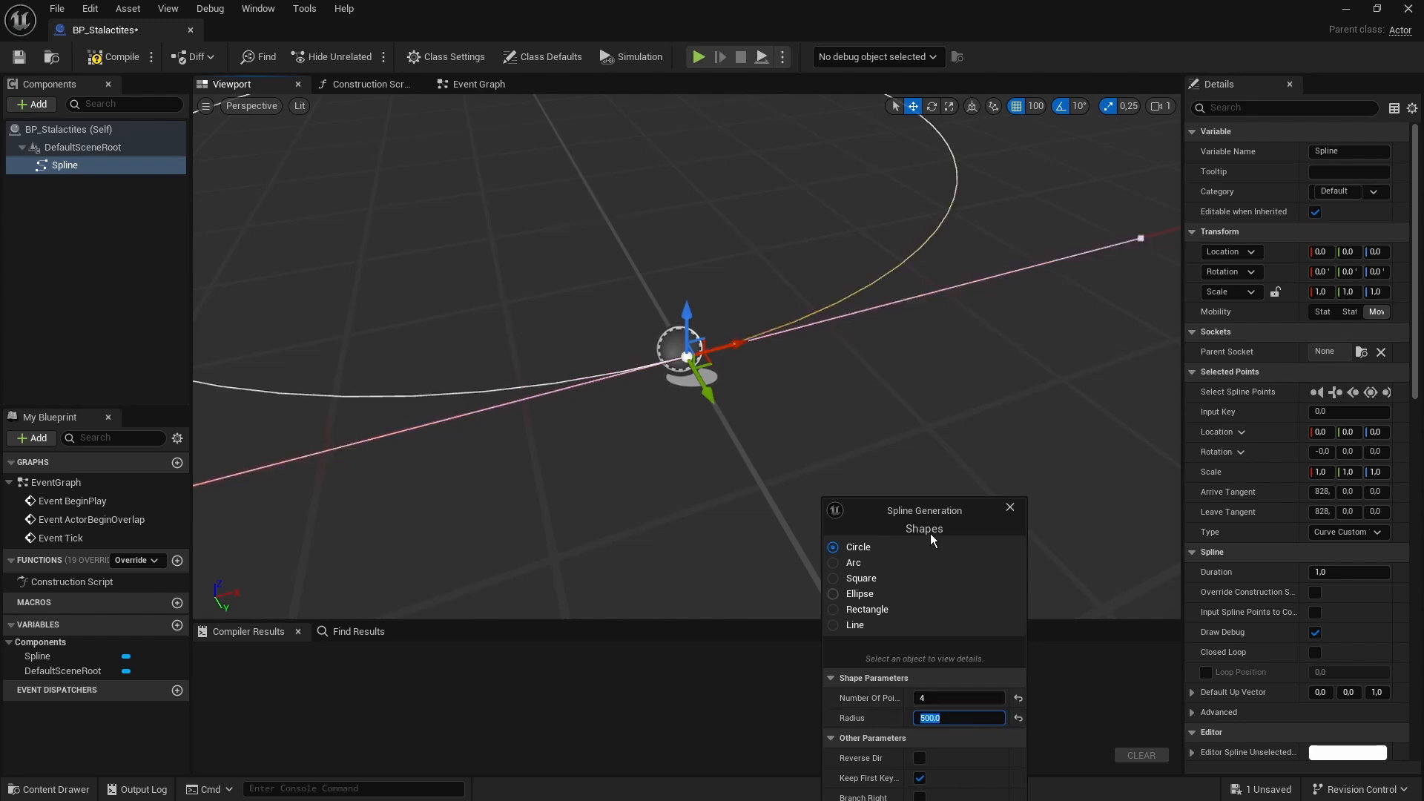
left_click_drag(944, 515, 940, 345)
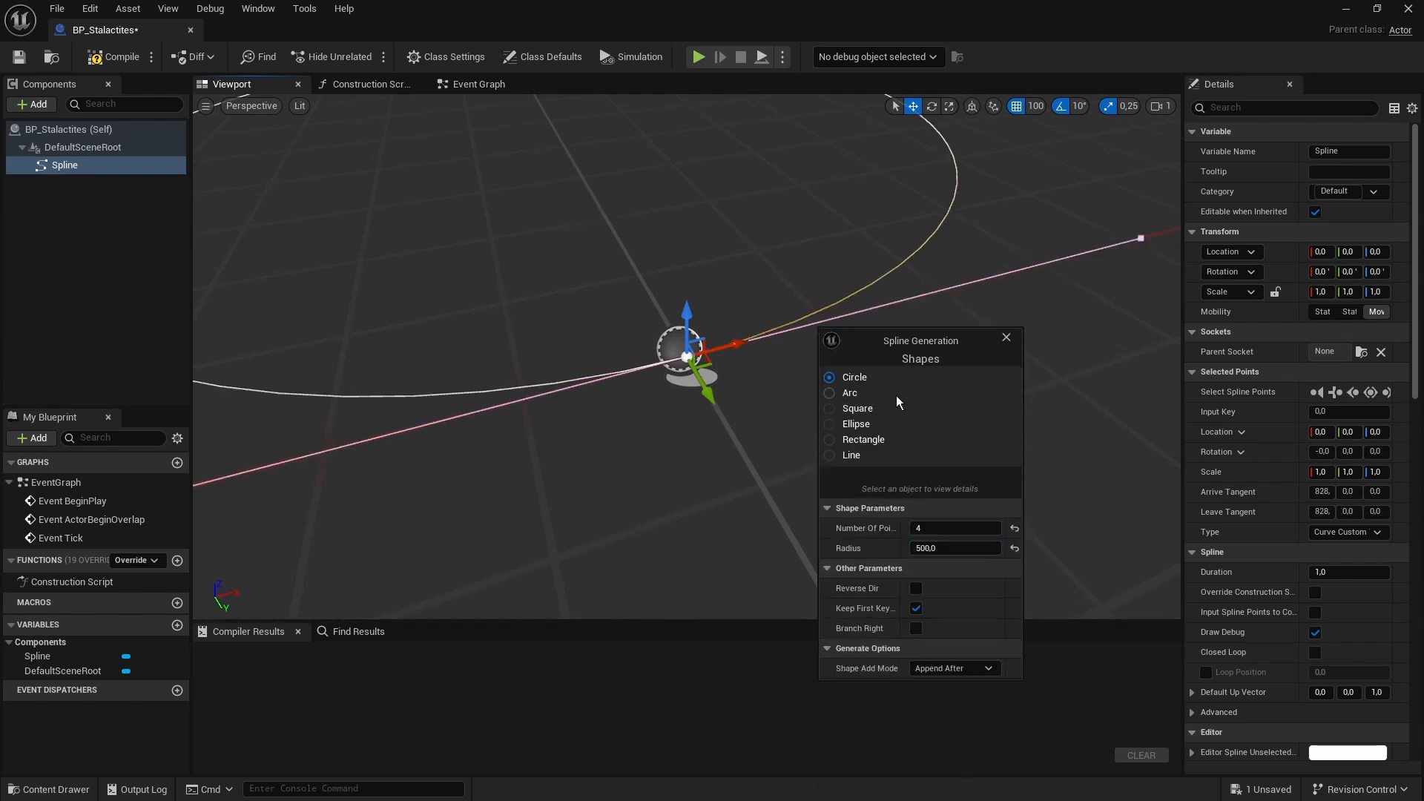
left_click(1006, 337)
Step: Set position snapping to 500 and move all four circle points together 500 units along Y to centre the circle on the origin
scroll(762, 277, "down", 5)
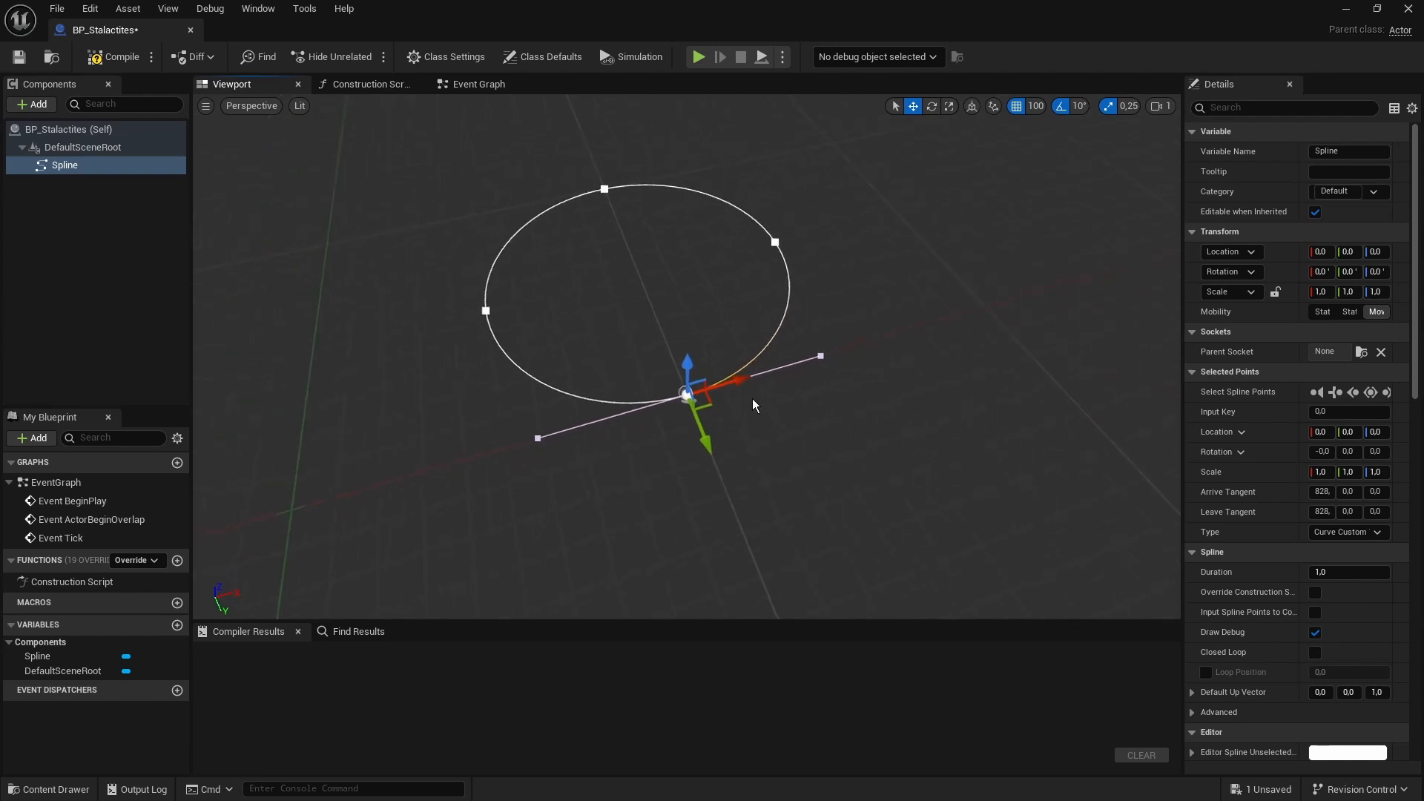
left_click(775, 247)
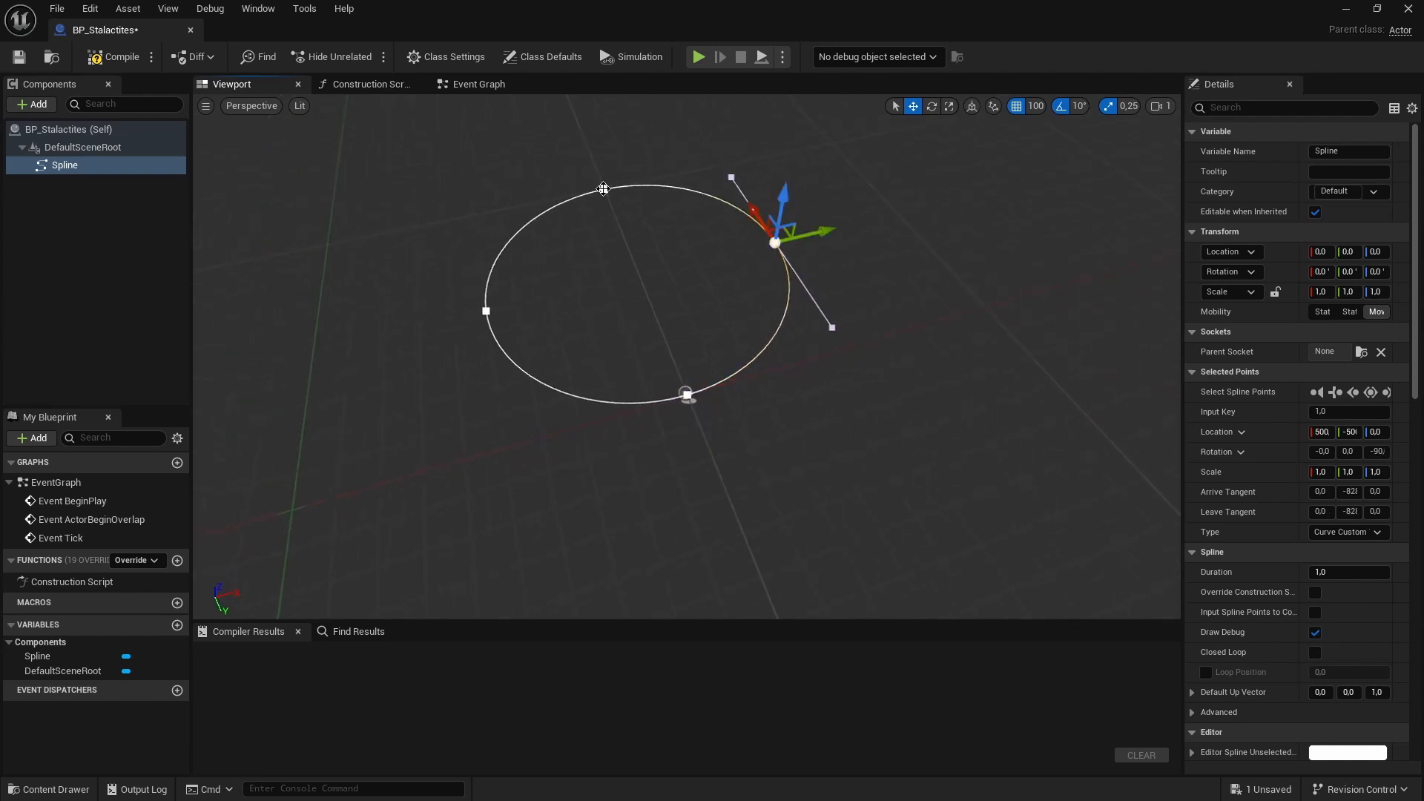
left_click(603, 189, "ctrl")
left_click(486, 311, "ctrl")
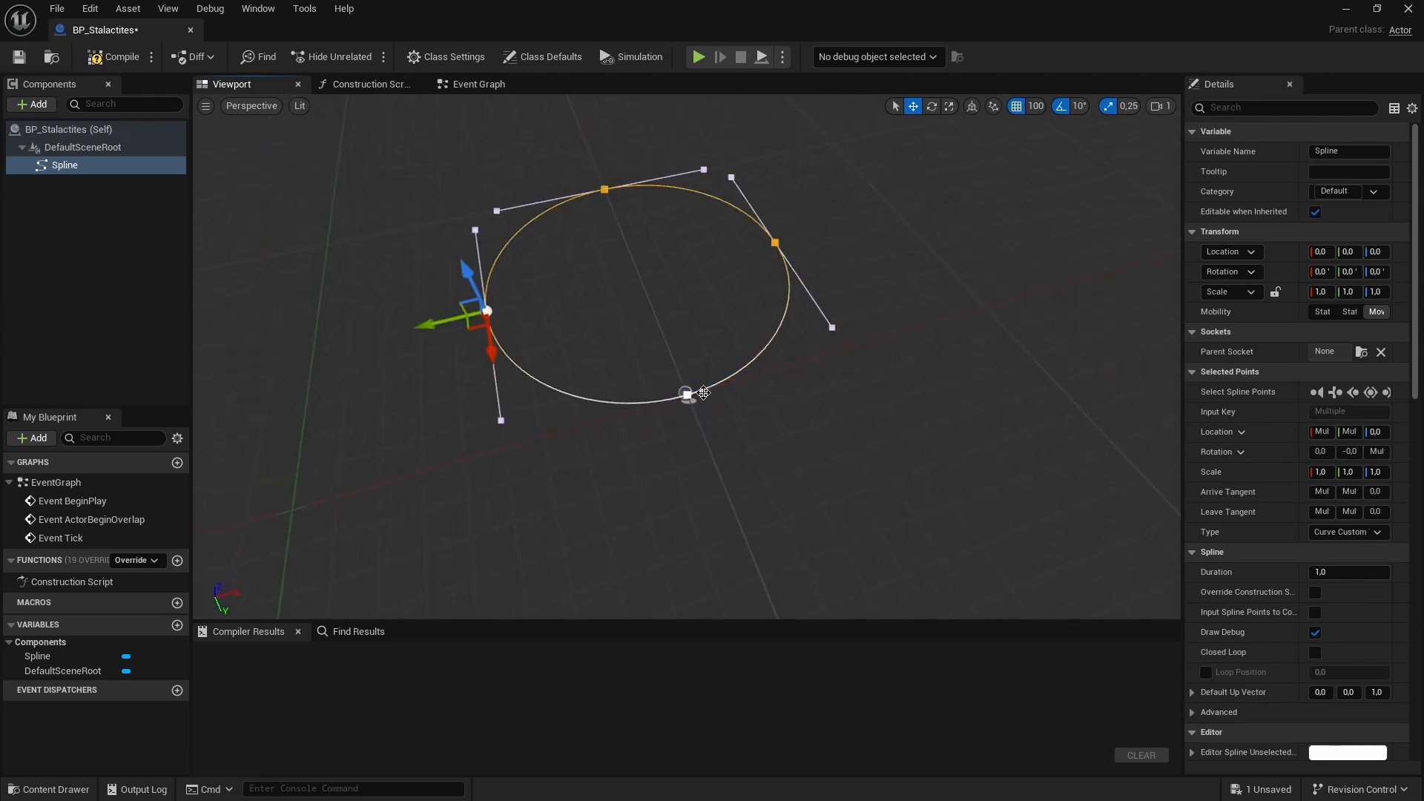
left_click(686, 394, "ctrl")
left_click(1036, 106)
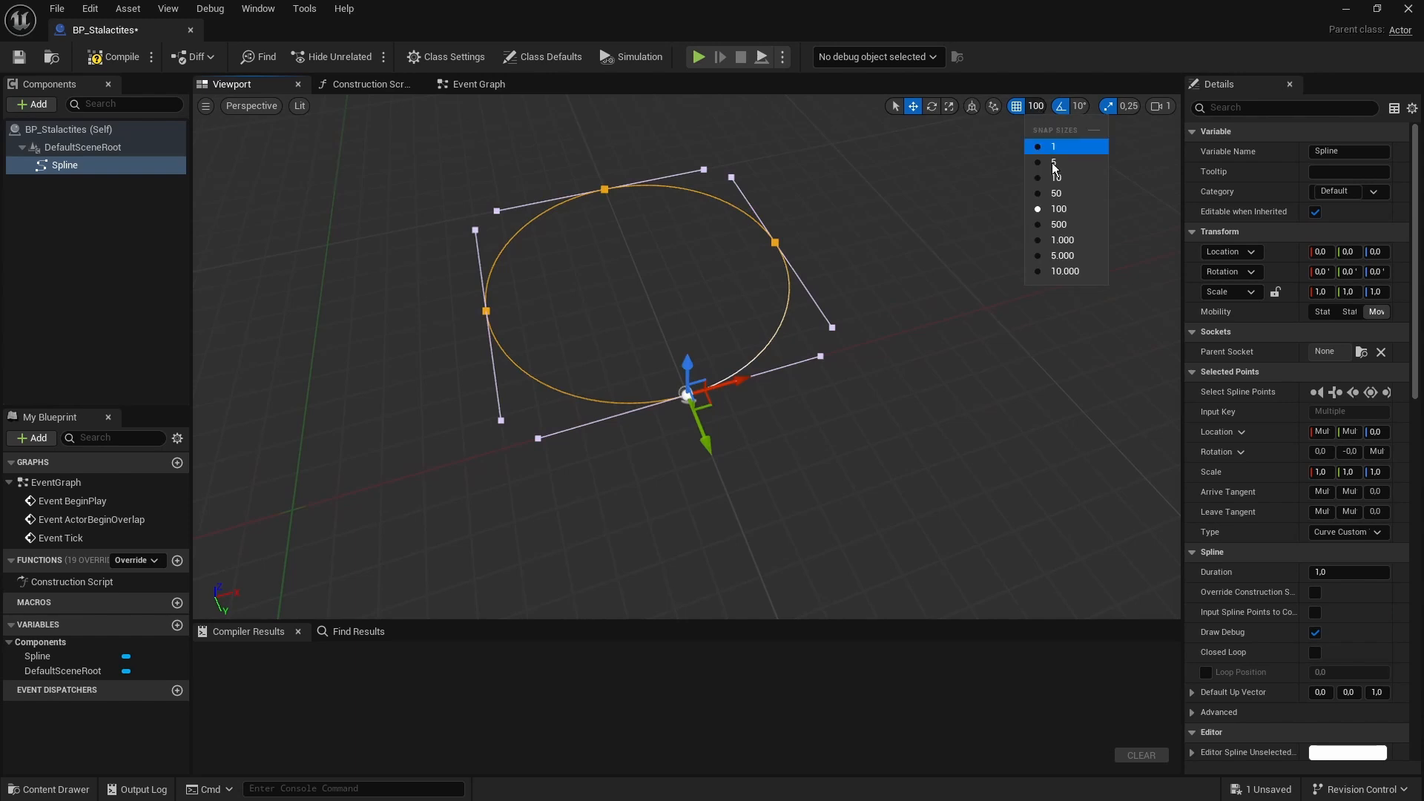
left_click(1058, 224)
left_click_drag(706, 441, 774, 552)
Step: Delete the leftover spline point at the origin and enable Closed Loop on the spline
left_click(685, 393)
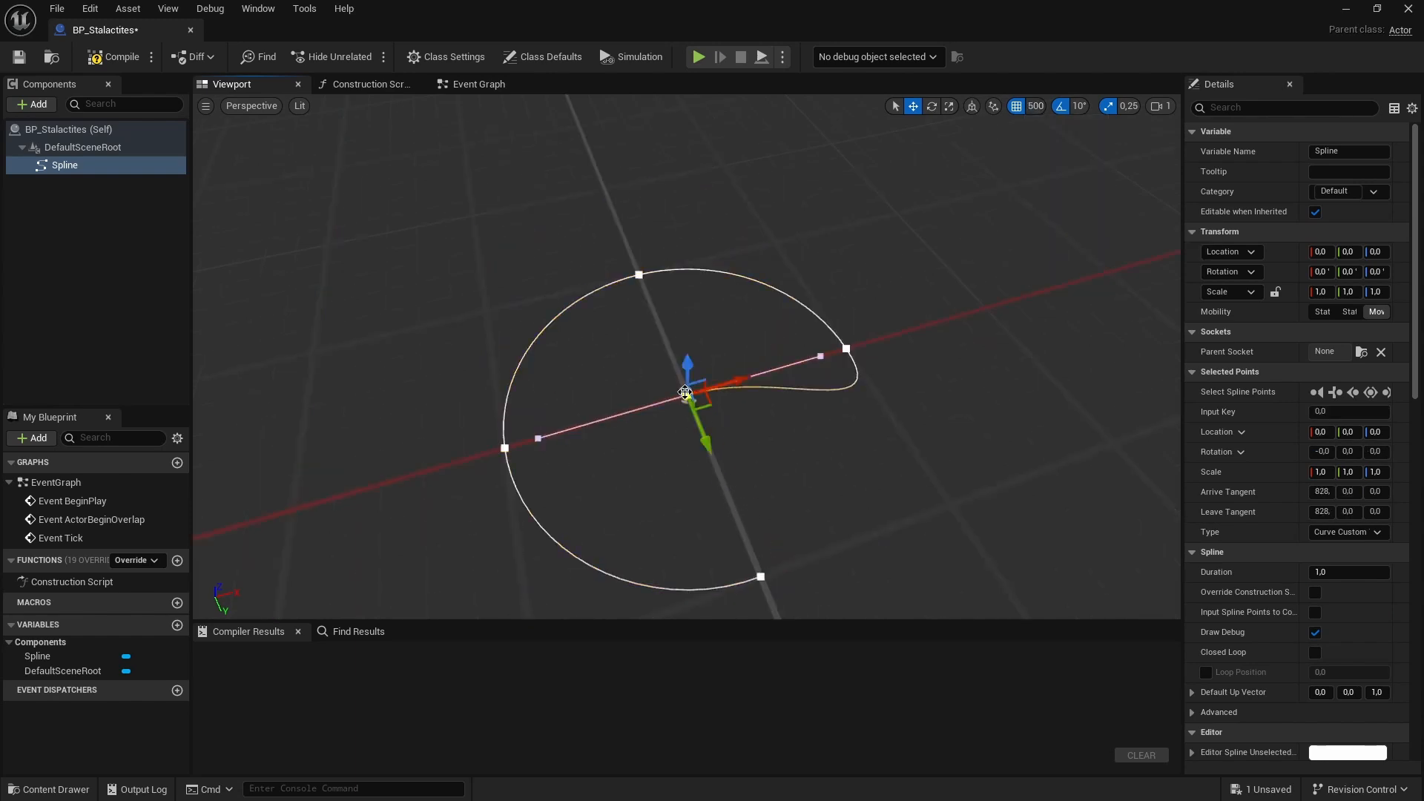
left_click_drag(685, 393, 846, 349)
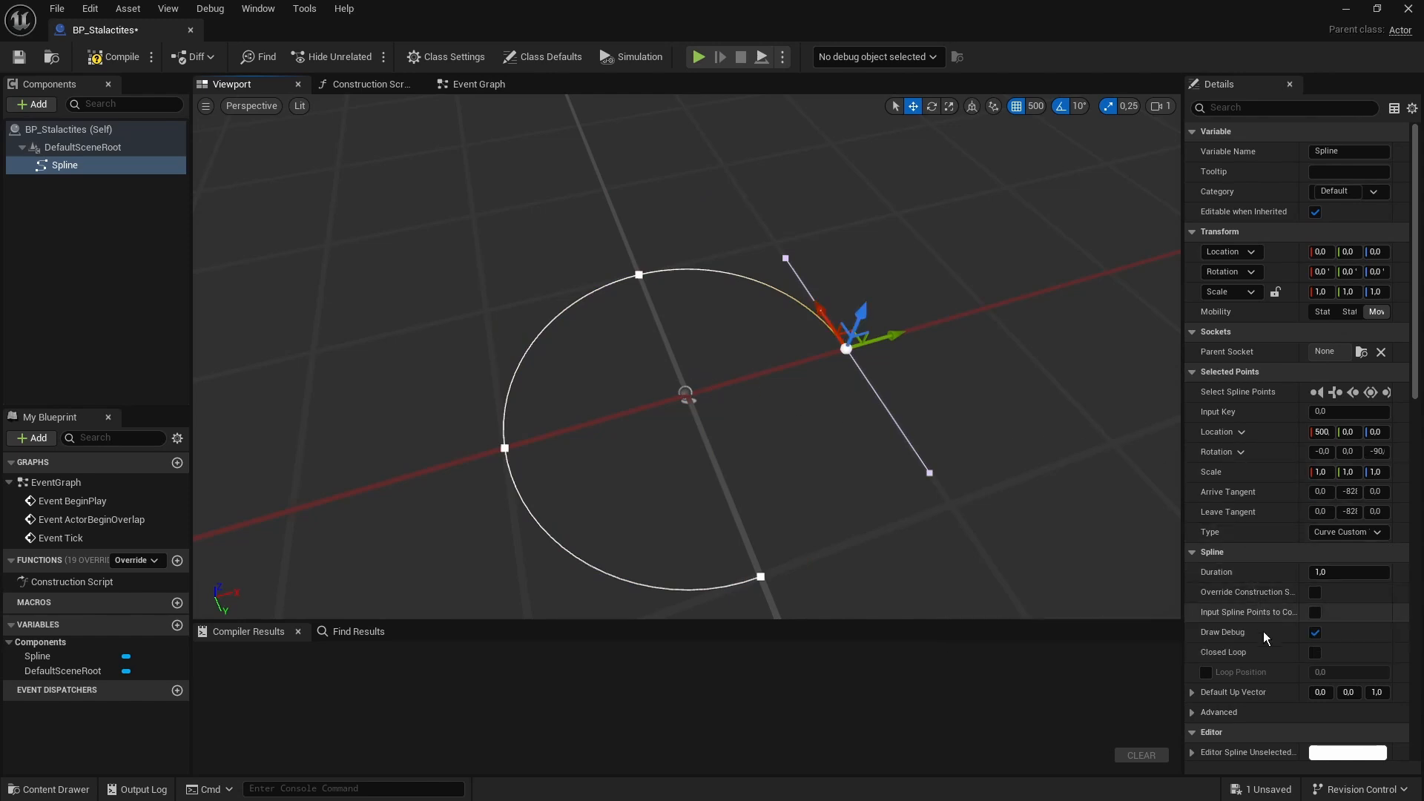
left_click(1315, 652)
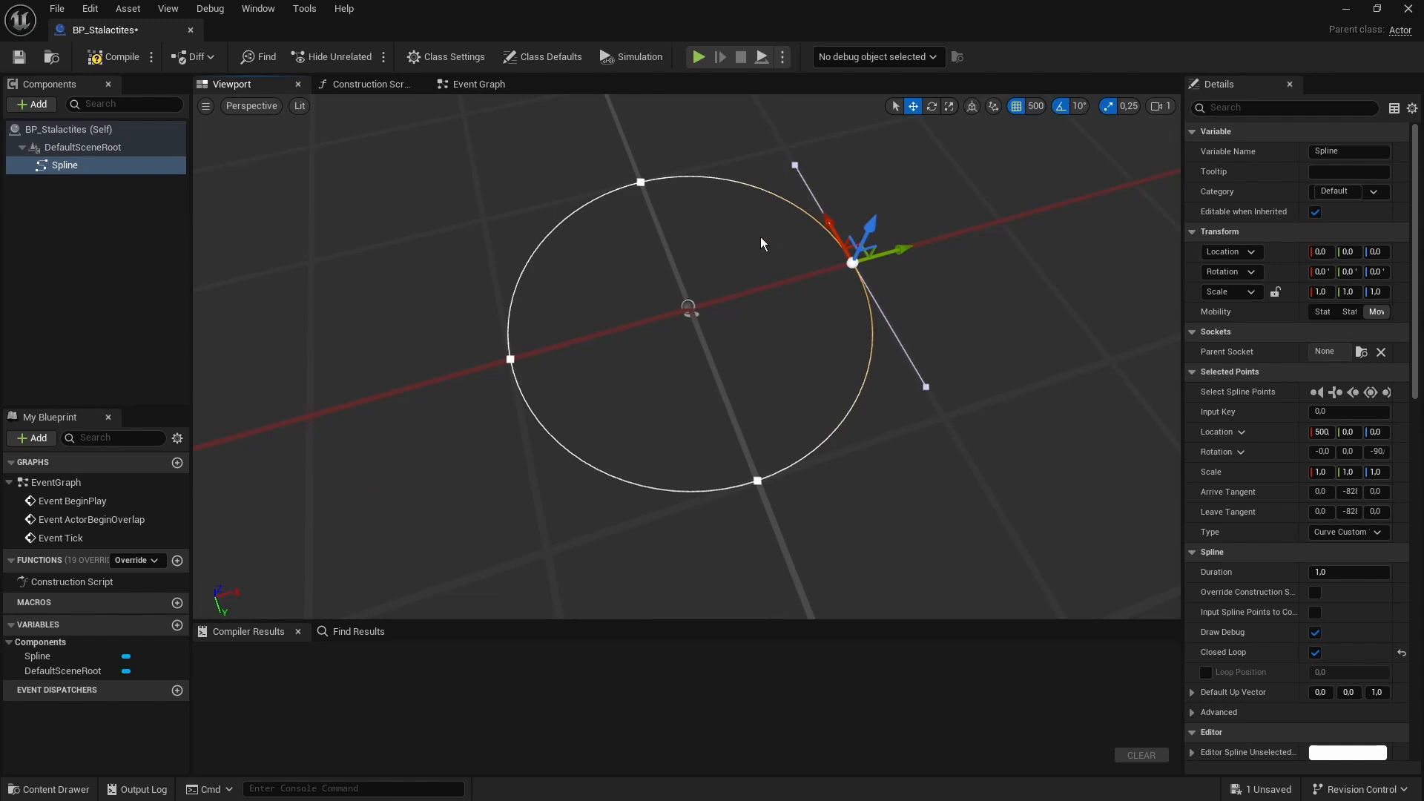
Step: Compile the Blueprint and add a PCG component to it
left_click(116, 58)
left_click(35, 105)
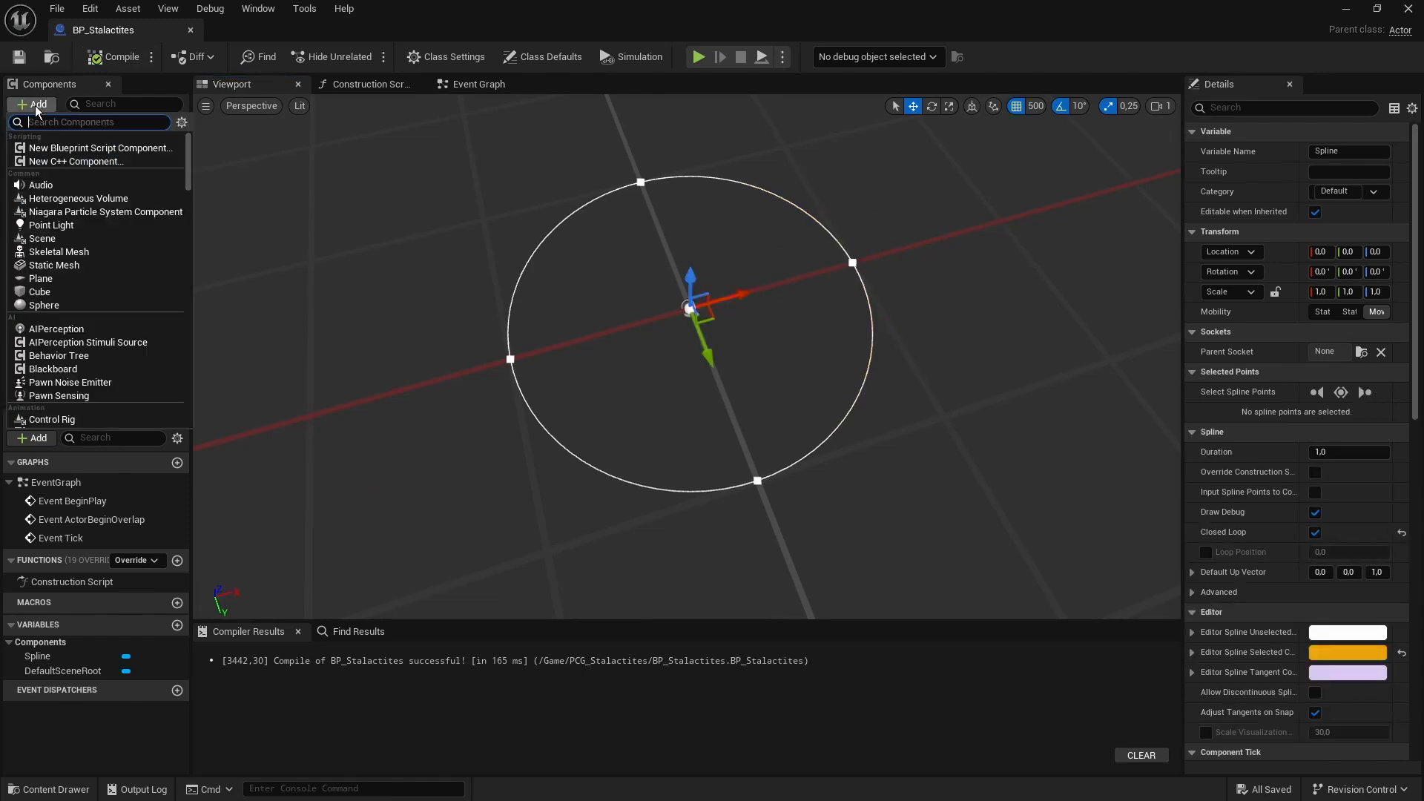
type("pcg")
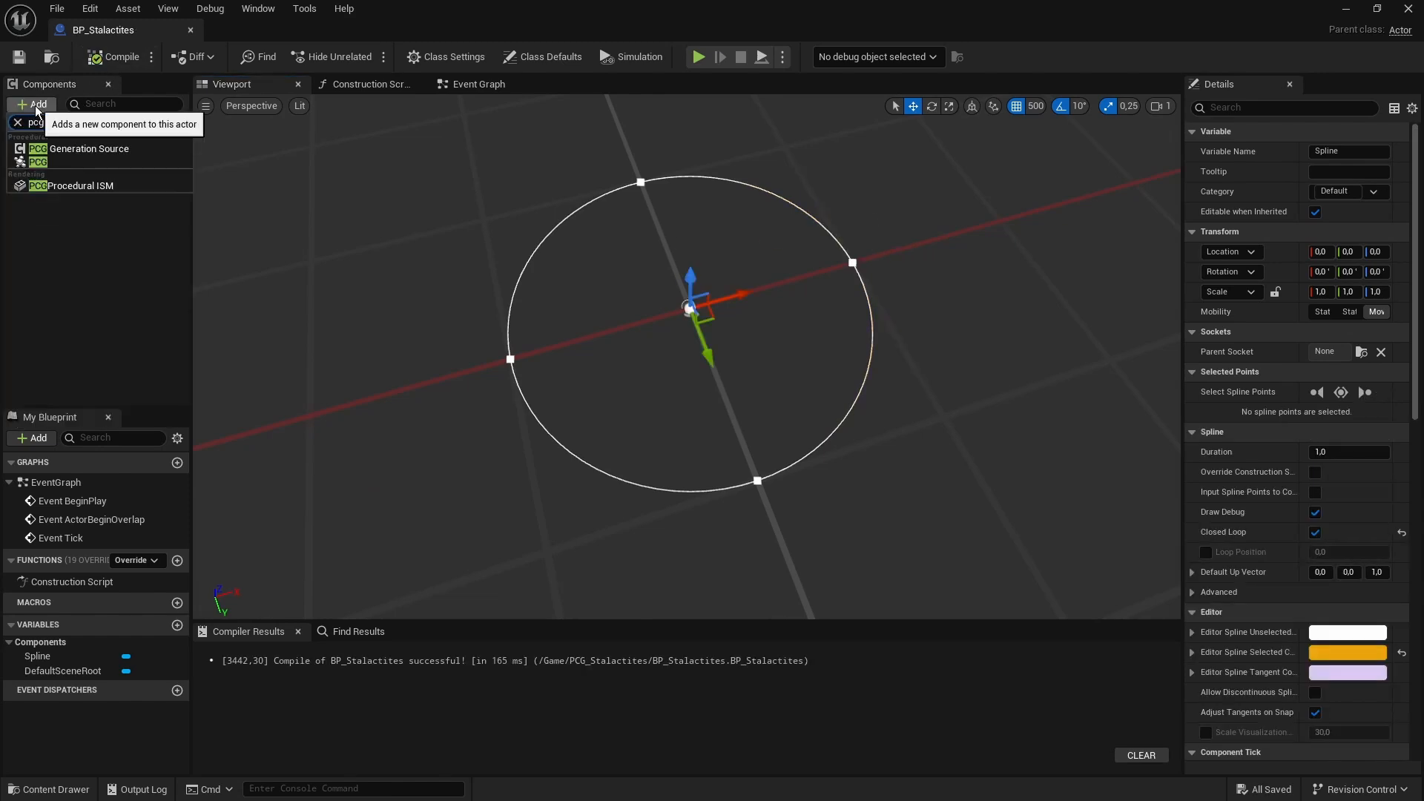
left_click(65, 166)
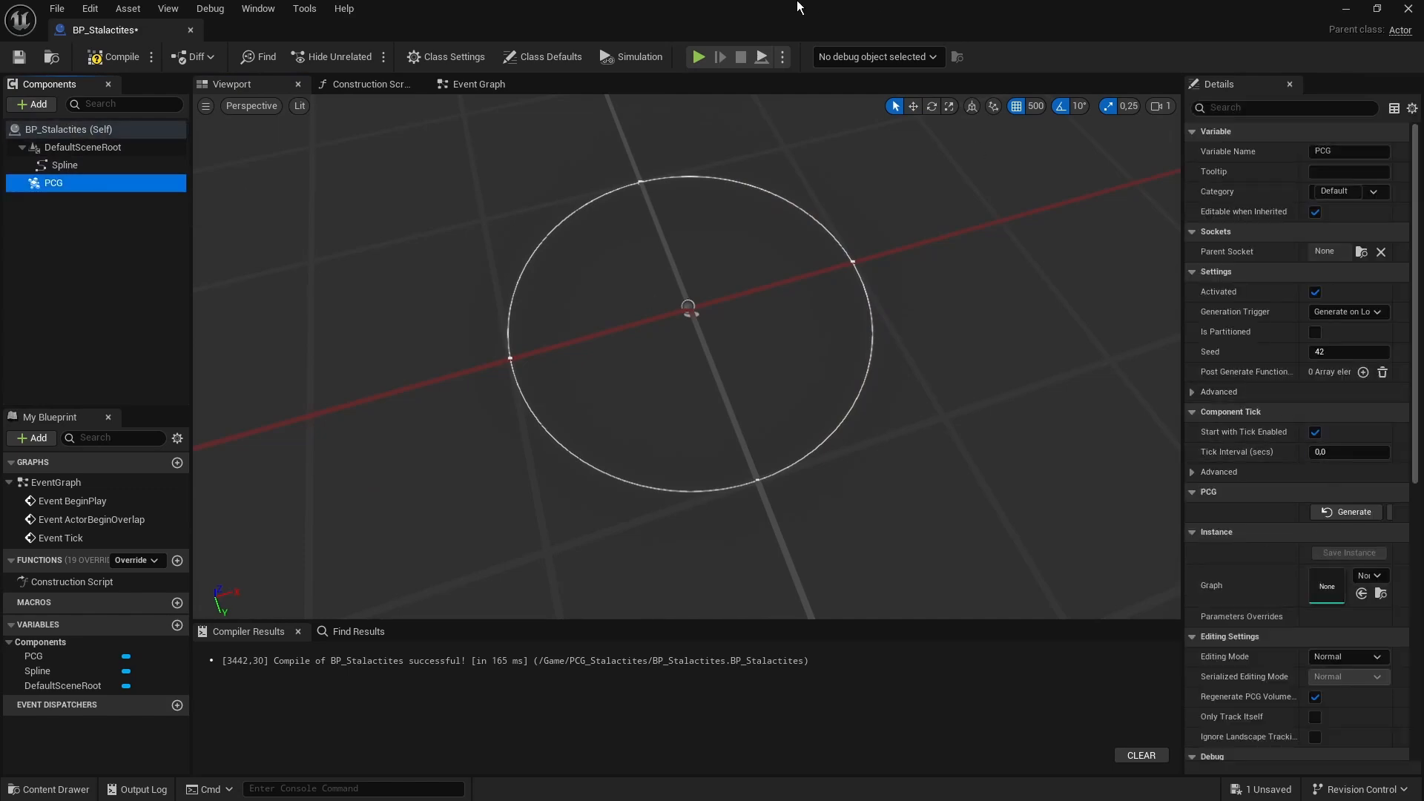
Step: Create a PCG Graph asset named PCG_Stalactites in the PCG_Stalactites content folder
double_click(695, 6)
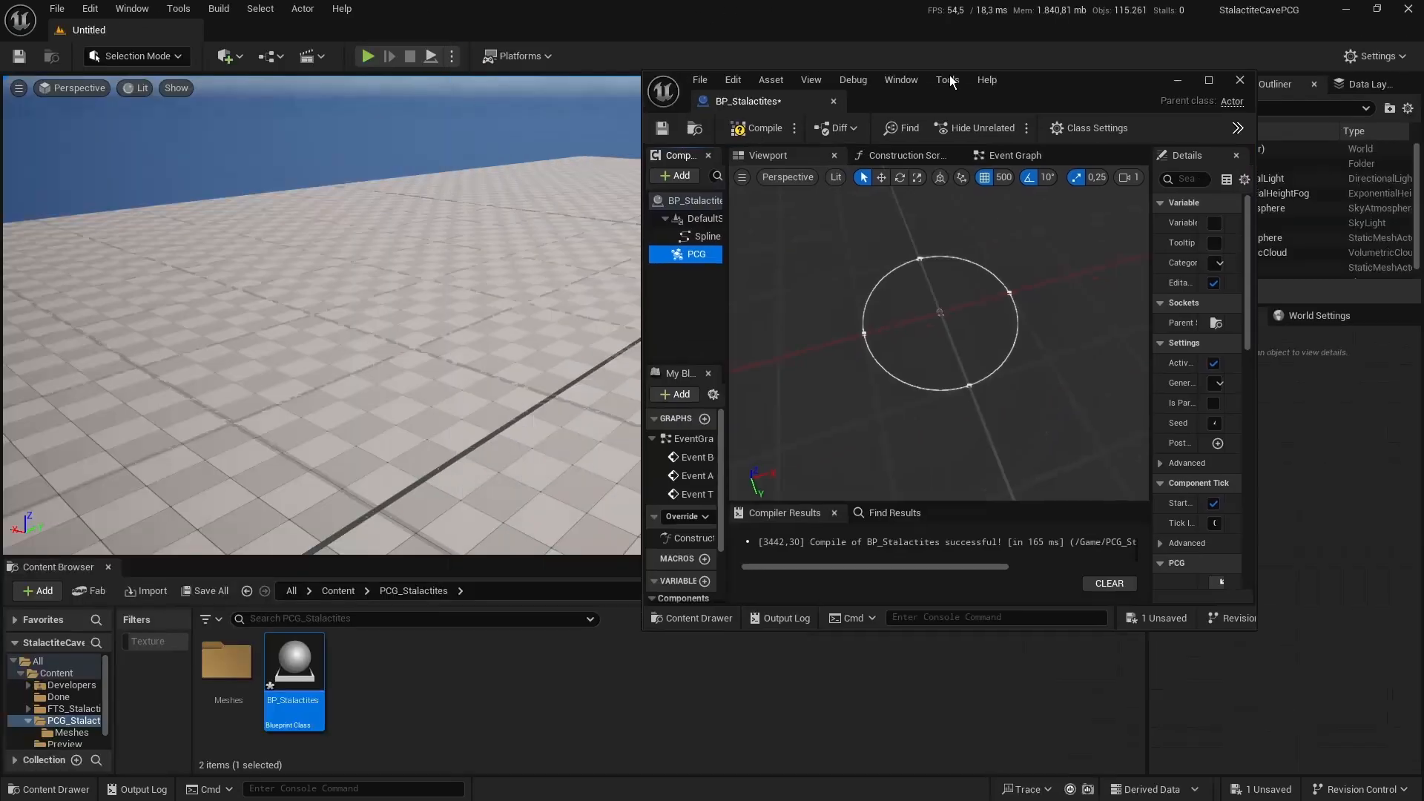
right_click(413, 669)
mouse_move(445, 657)
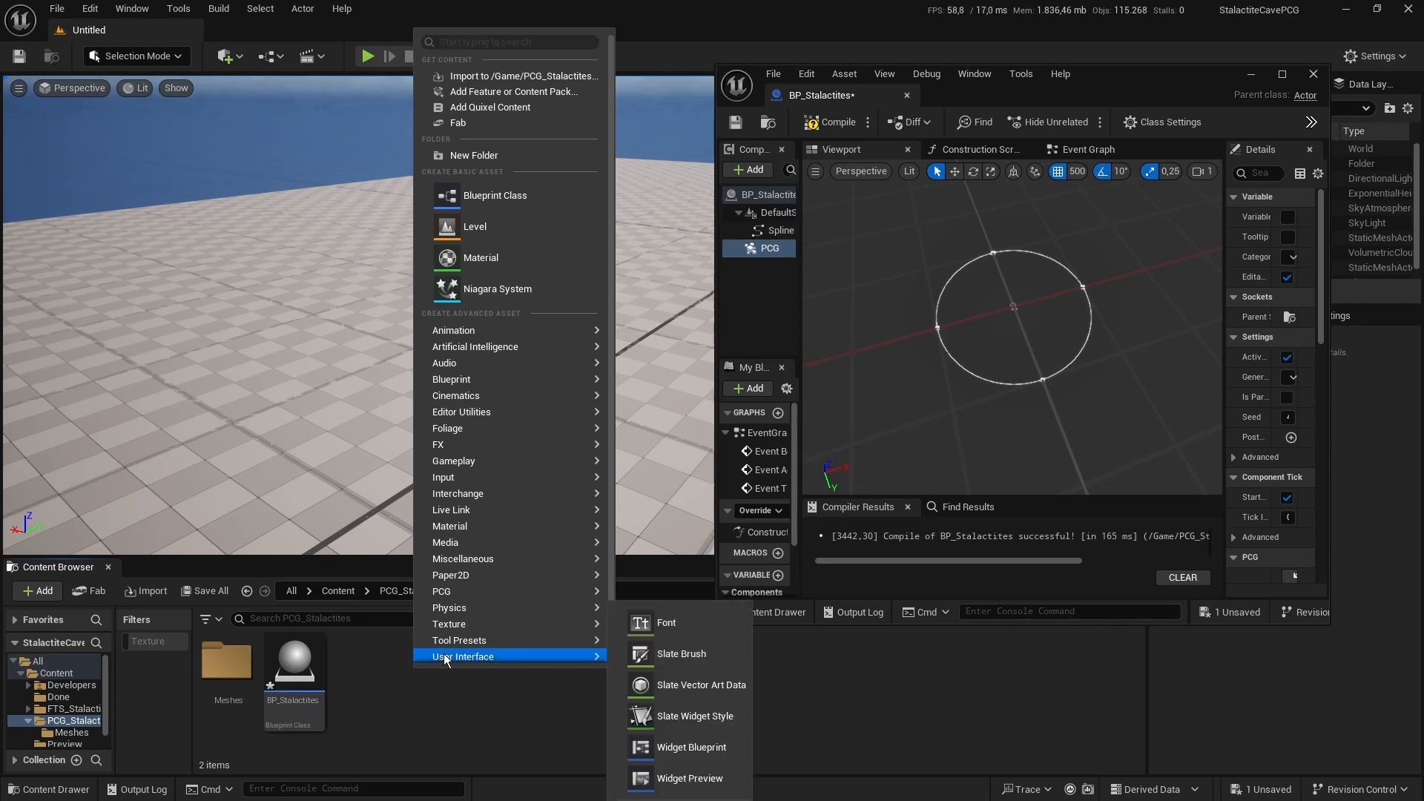
type("pcg")
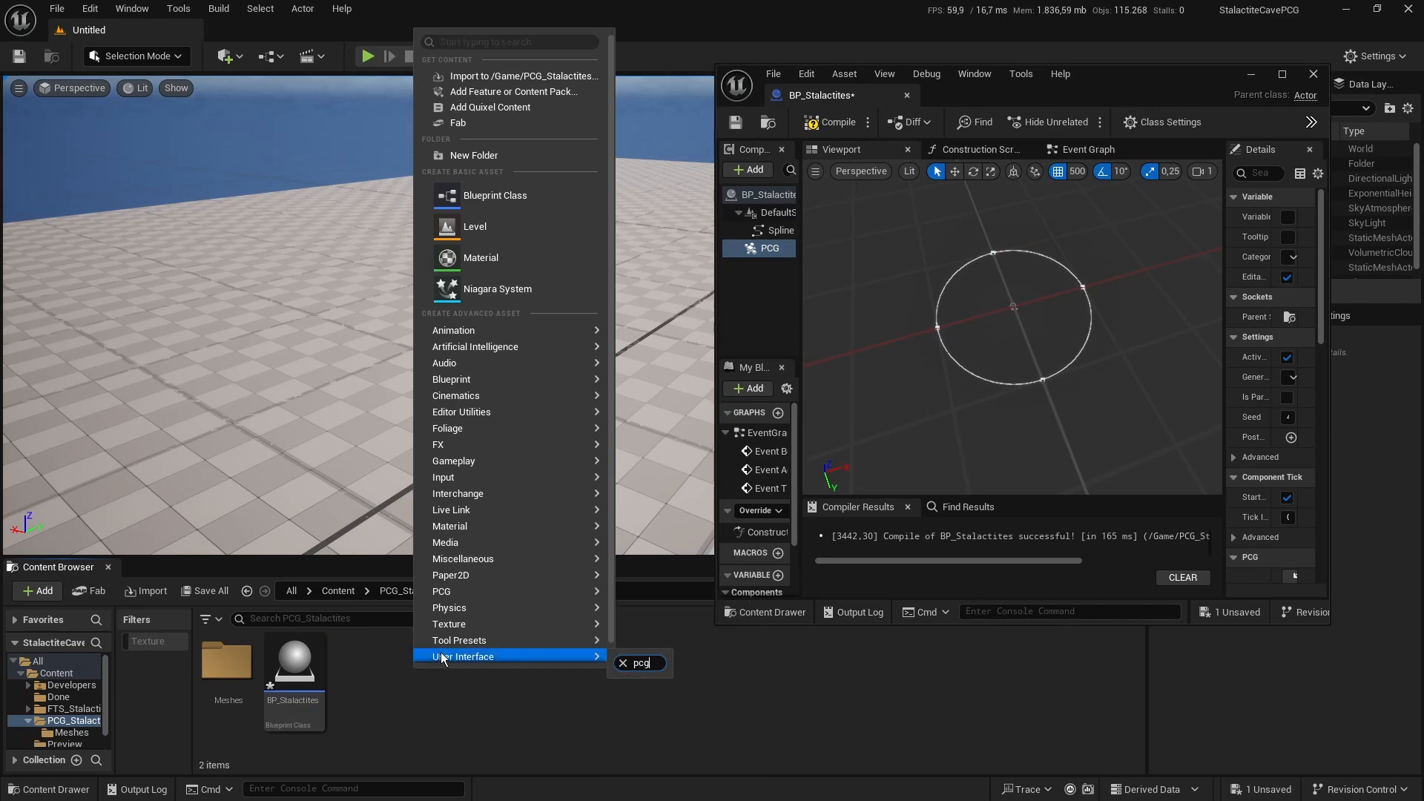
scroll(445, 659, "down", 1)
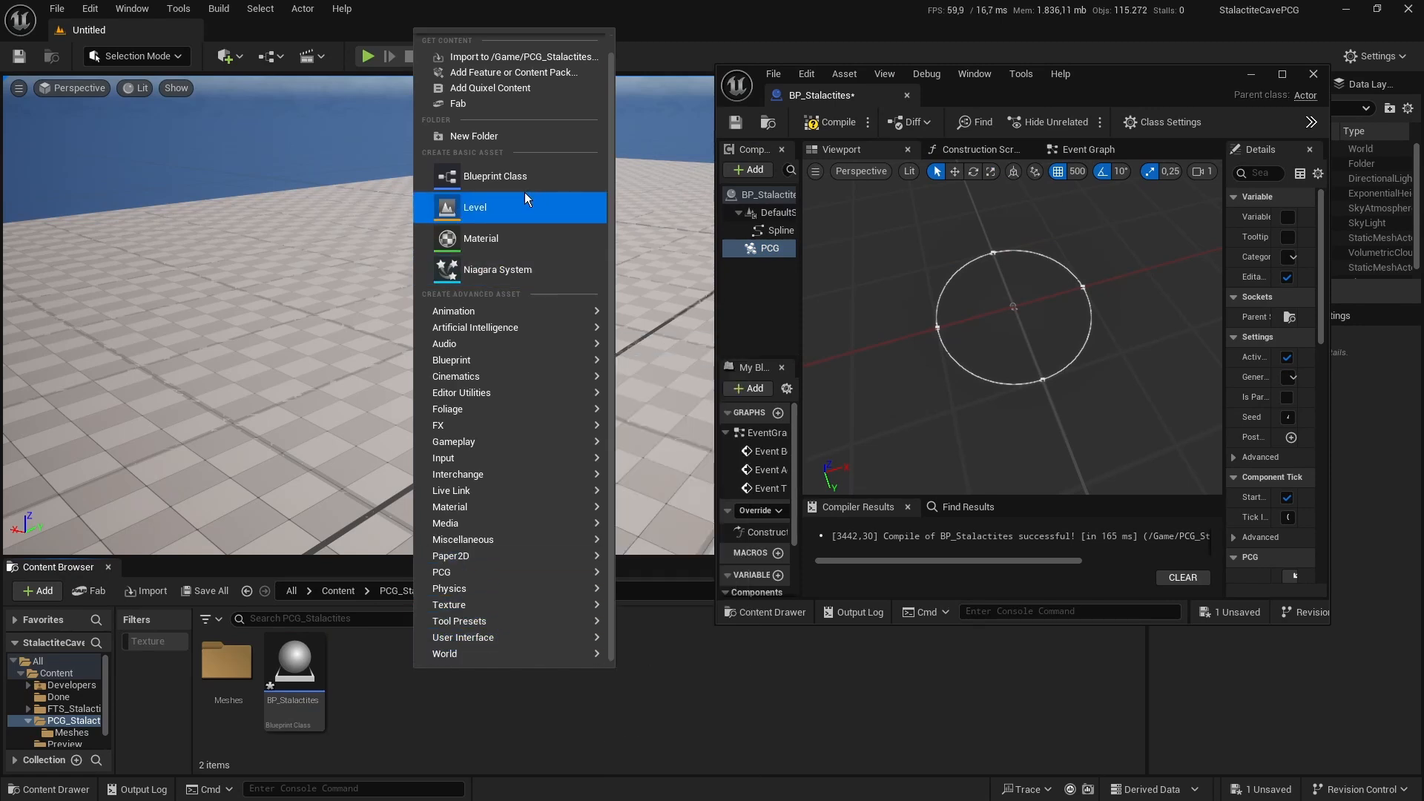
type("pcg")
left_click(511, 110)
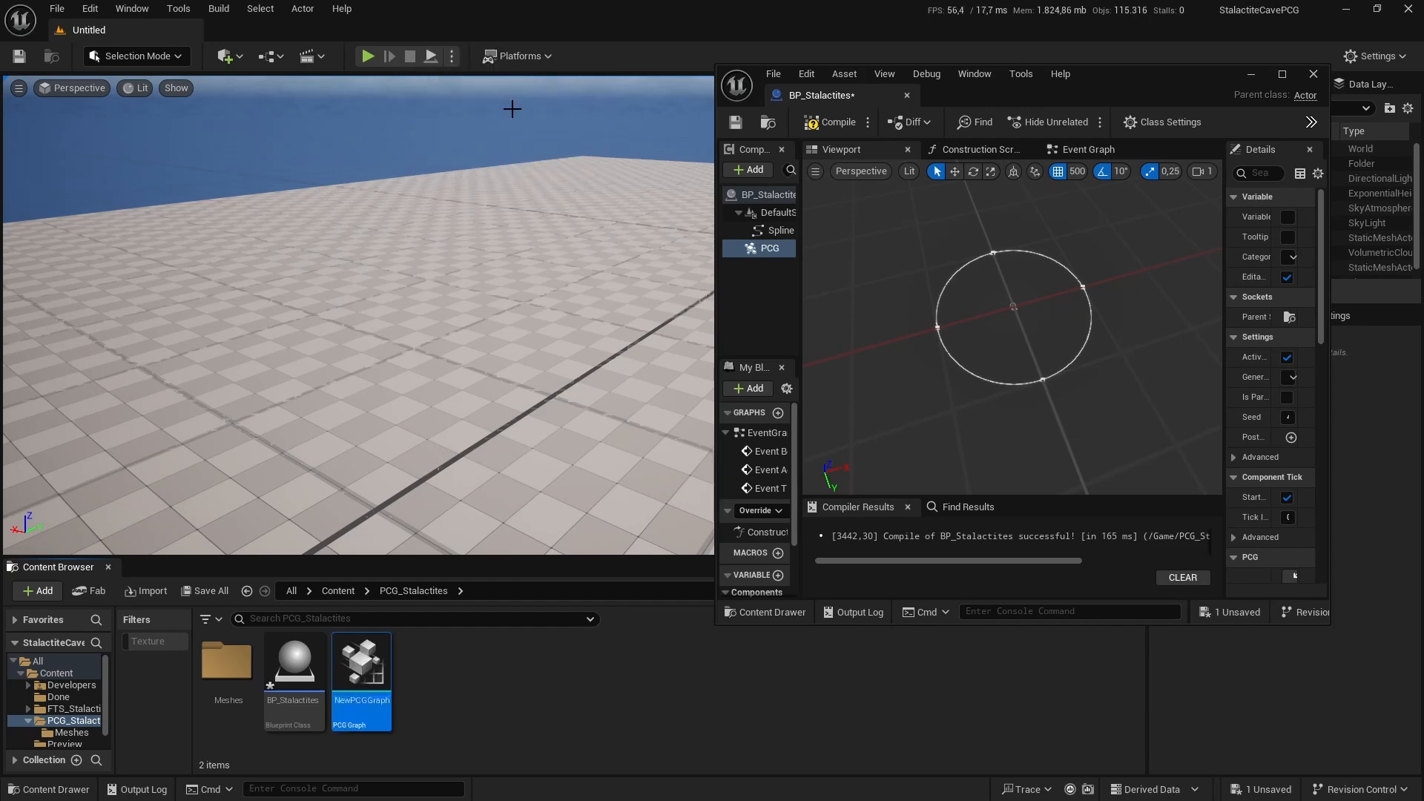
type("PCG_S")
type("talactites")
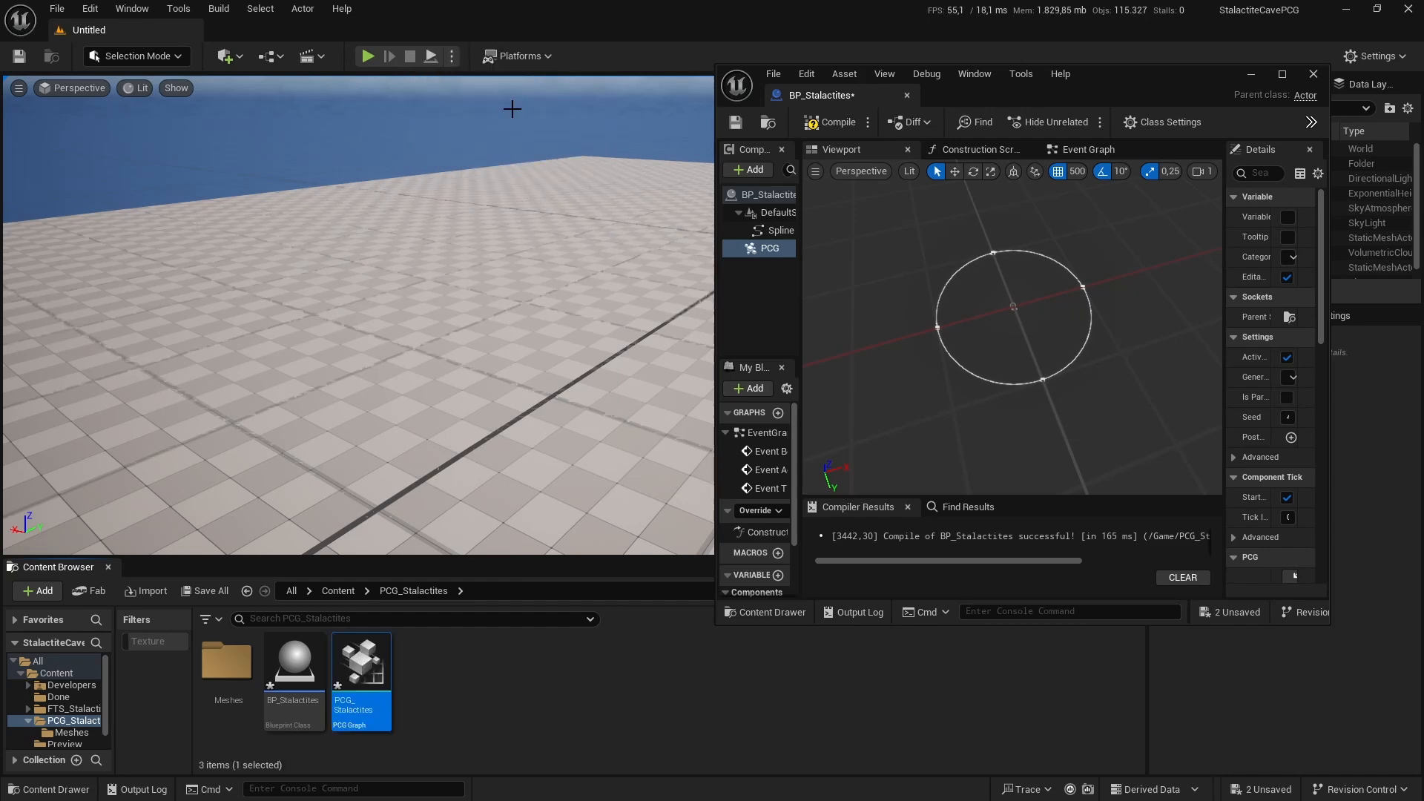
key("Return")
Step: Assign PCG_Stalactites as the graph of the Blueprint's PCG component and compile BP_Stalactites
double_click(1128, 78)
left_click(1362, 594)
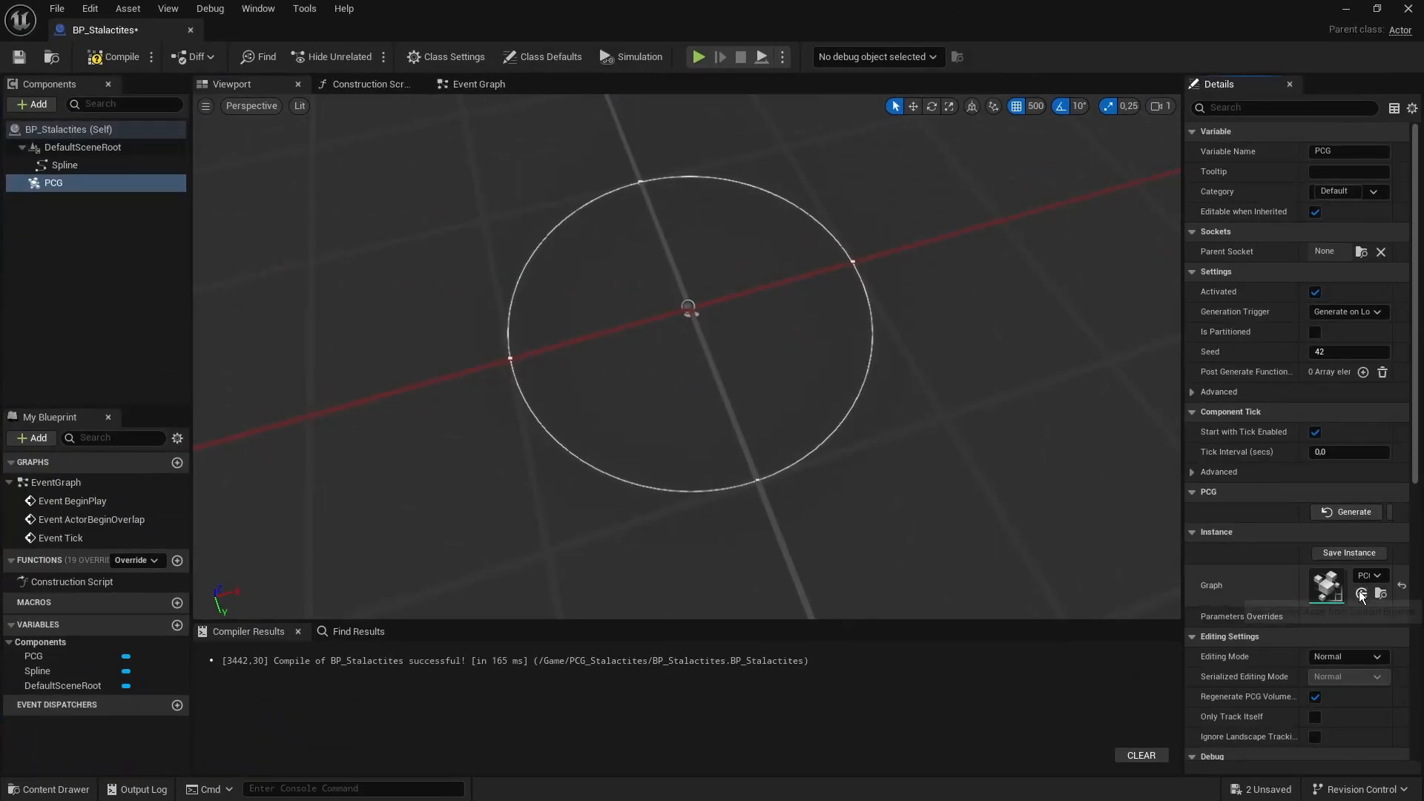
left_click(113, 56)
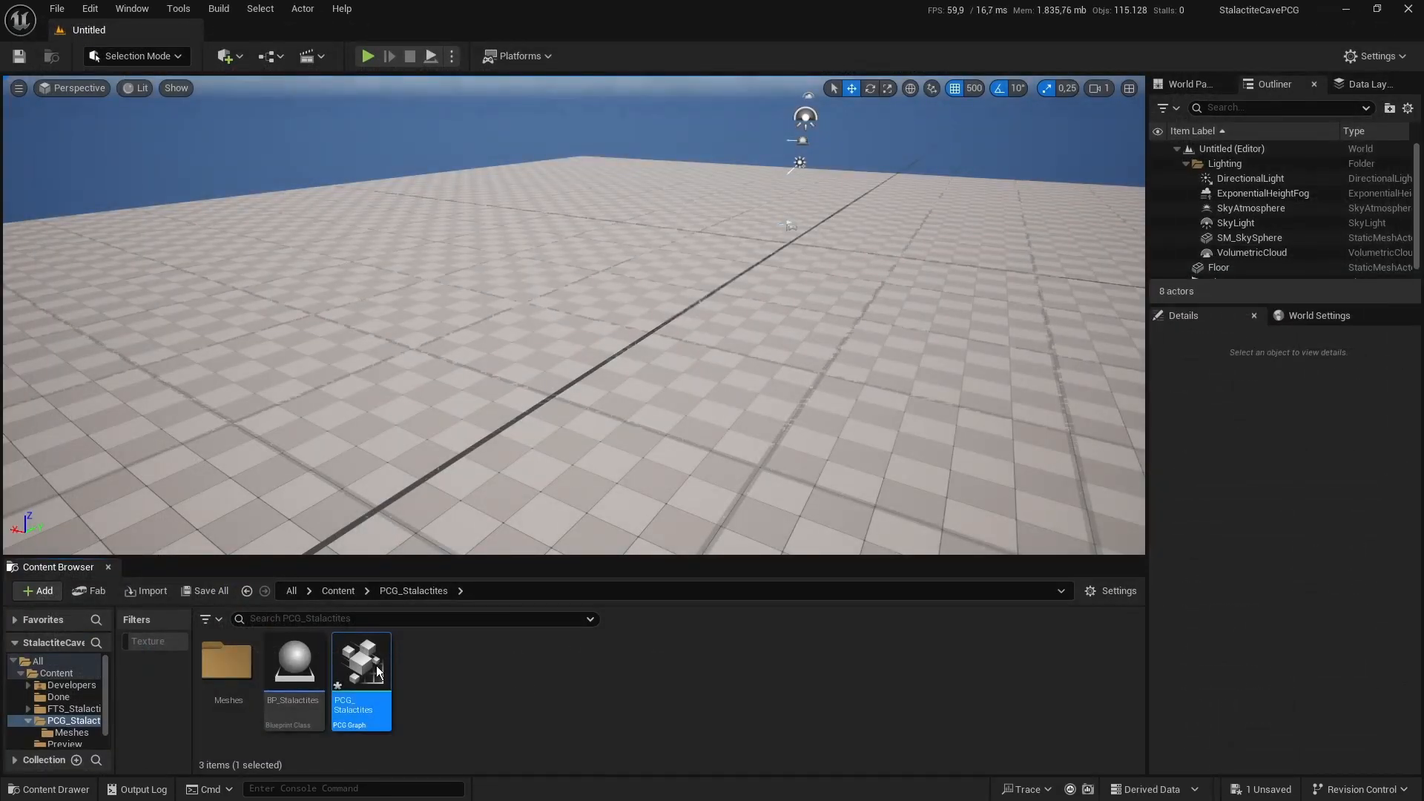
Step: Open the PCG_Stalactites graph and add a Get Spline Data node below the Input and Output nodes
double_click(376, 666)
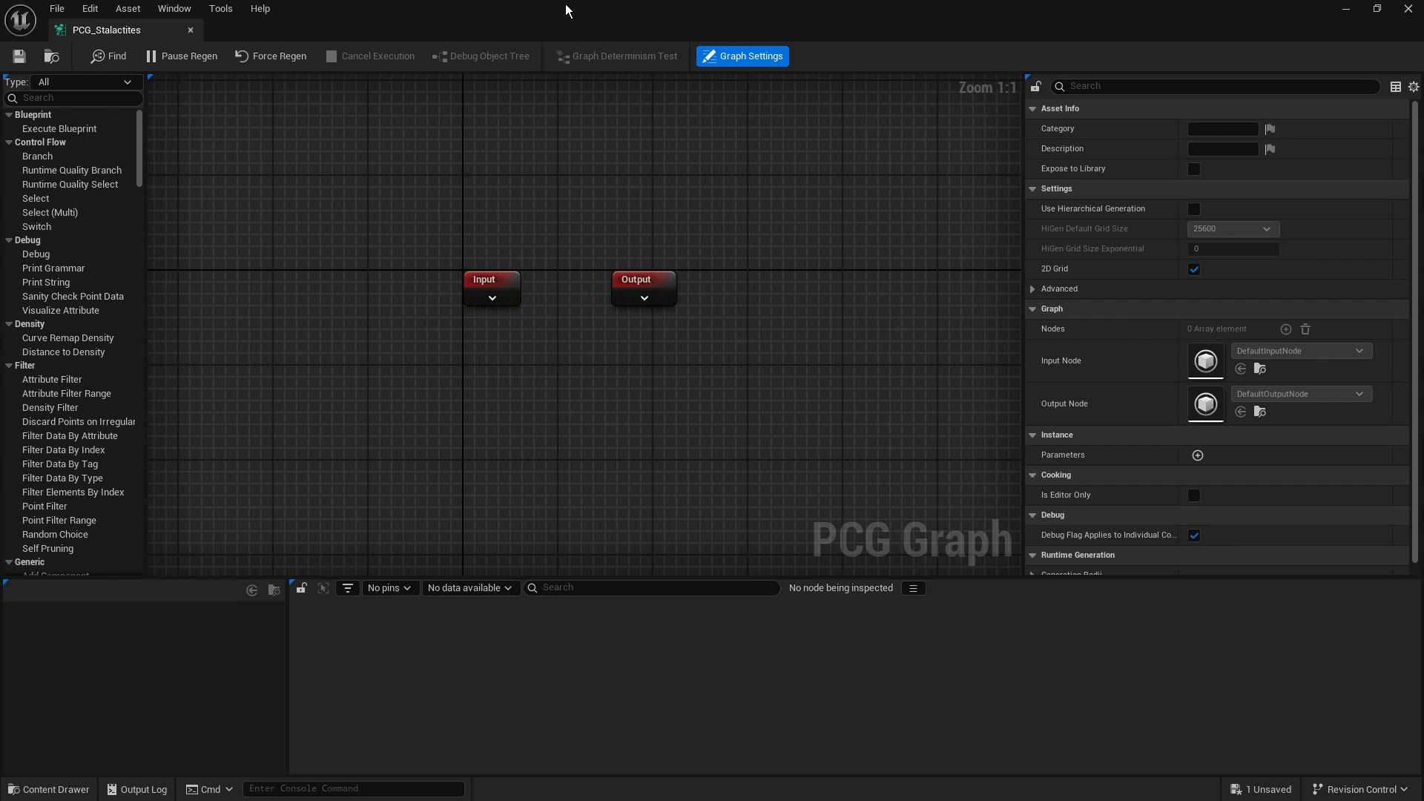
right_click(541, 402)
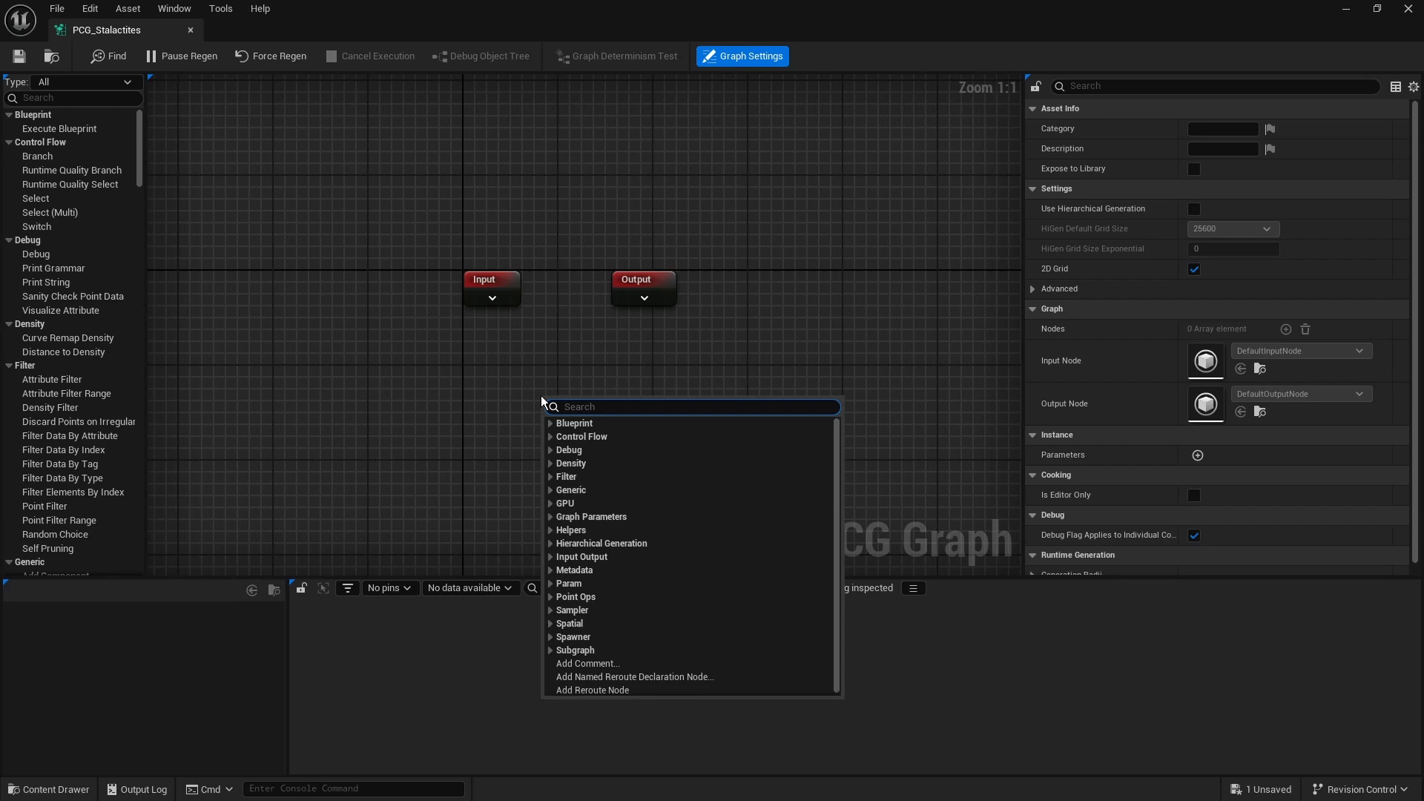
type("get spline")
key("Return")
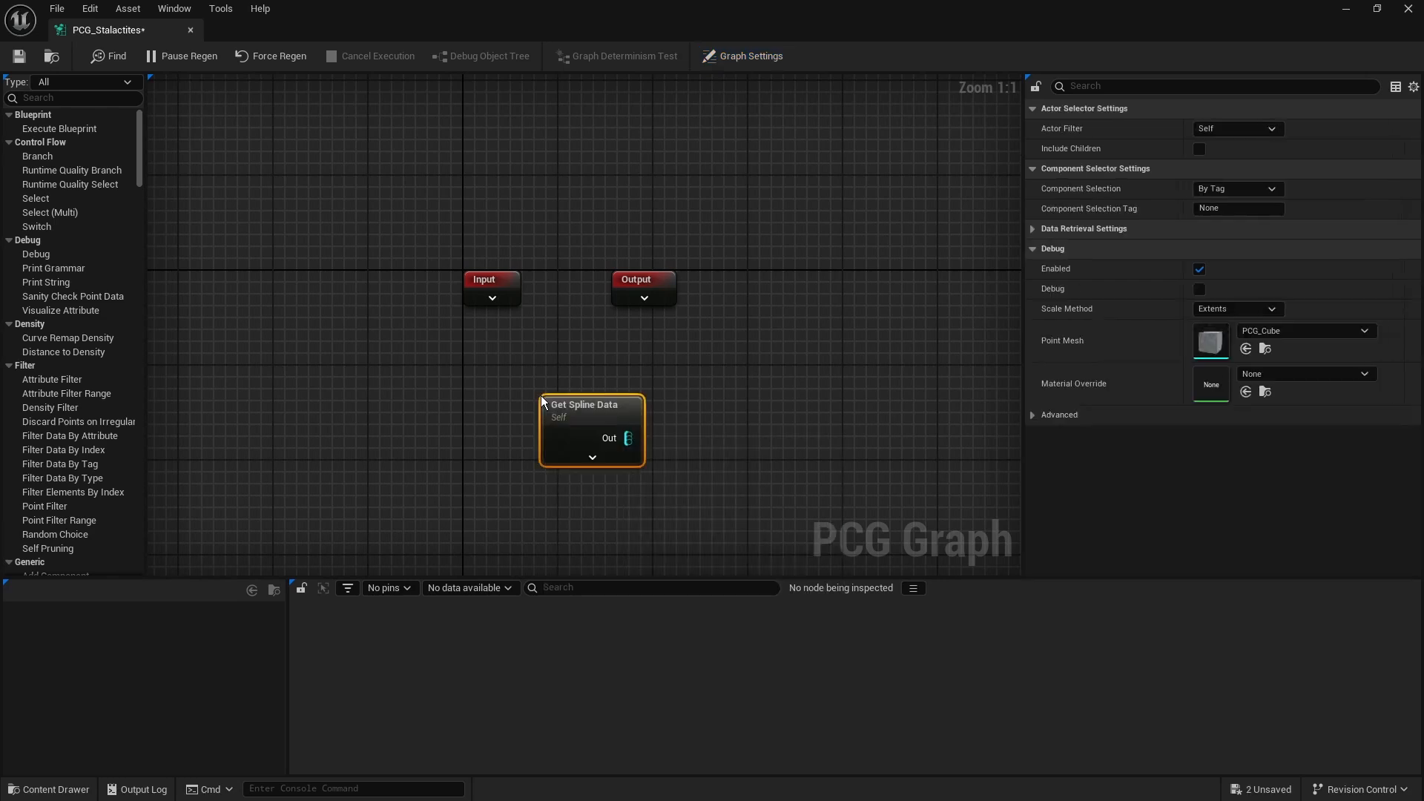
left_click_drag(588, 419, 546, 412)
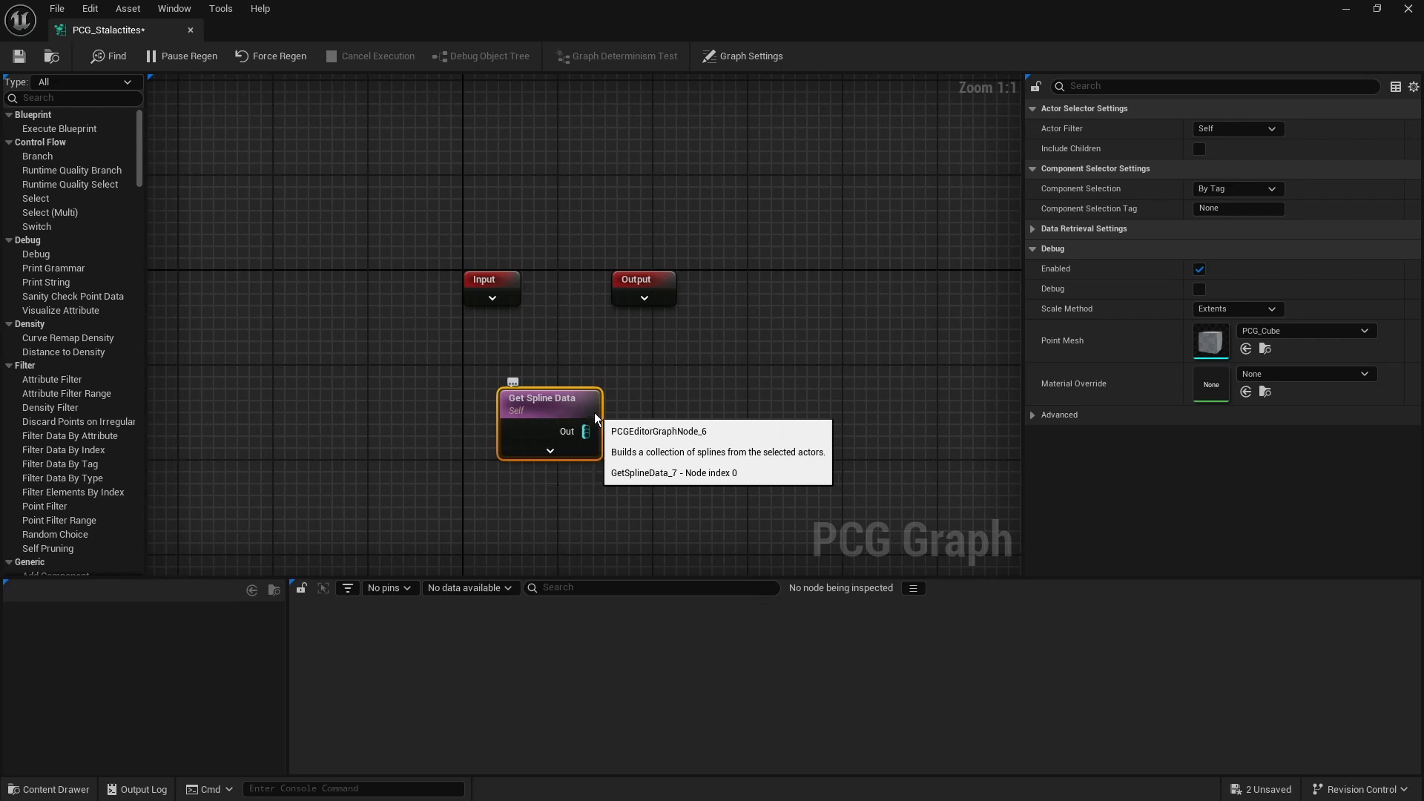
Step: Add a Spline Sampler node fed by the output of Get Spline Data
left_click_drag(586, 431, 705, 425)
type("sam")
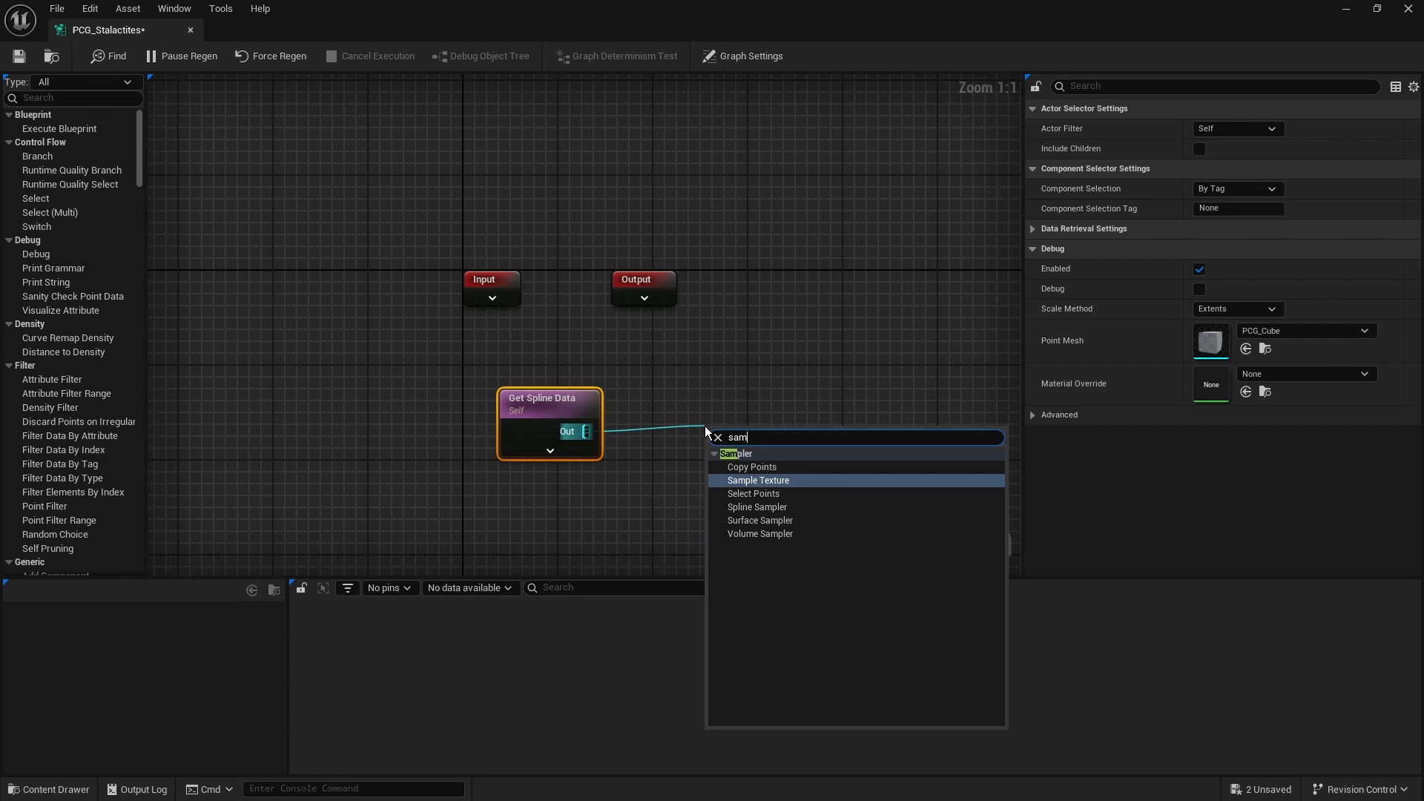
key("Down")
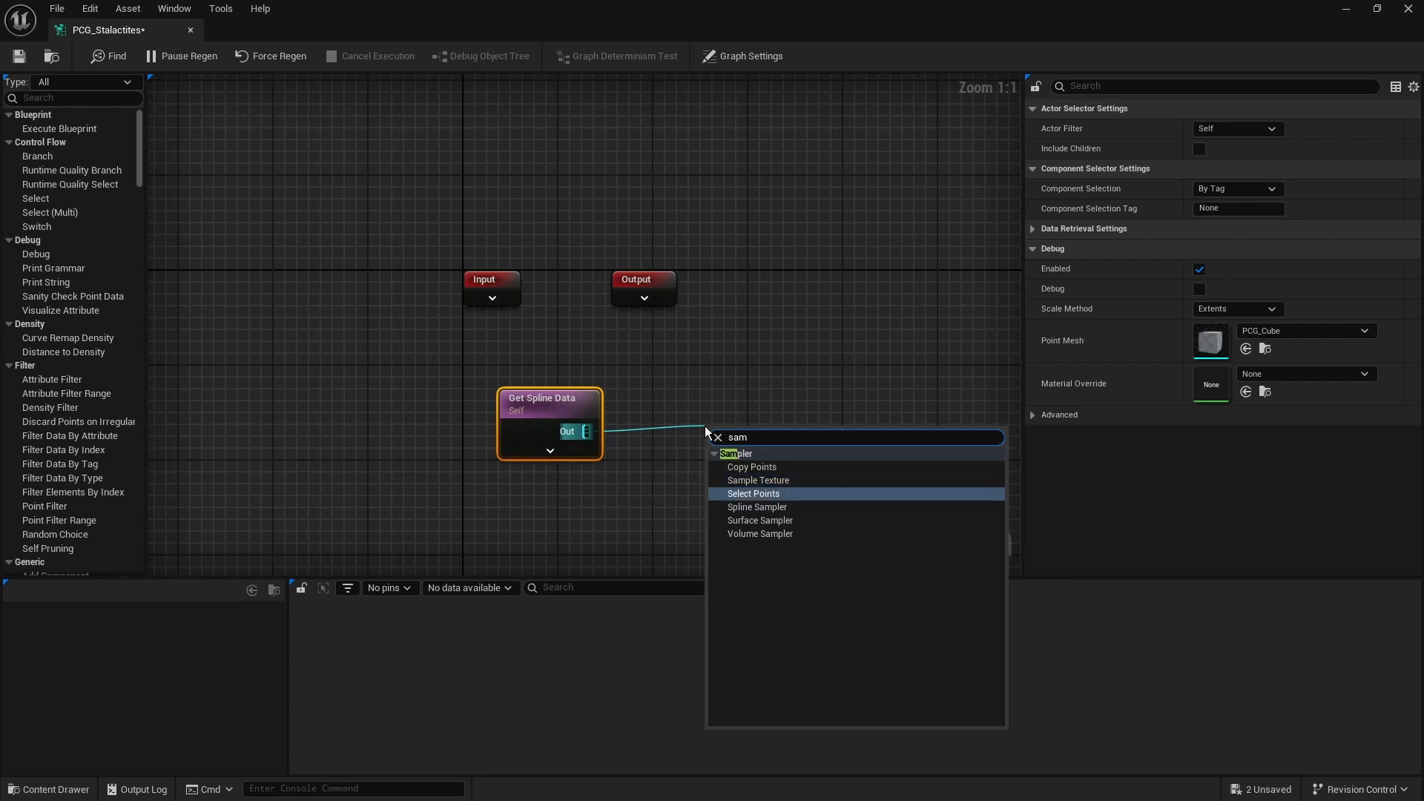
key("Down")
key("Return")
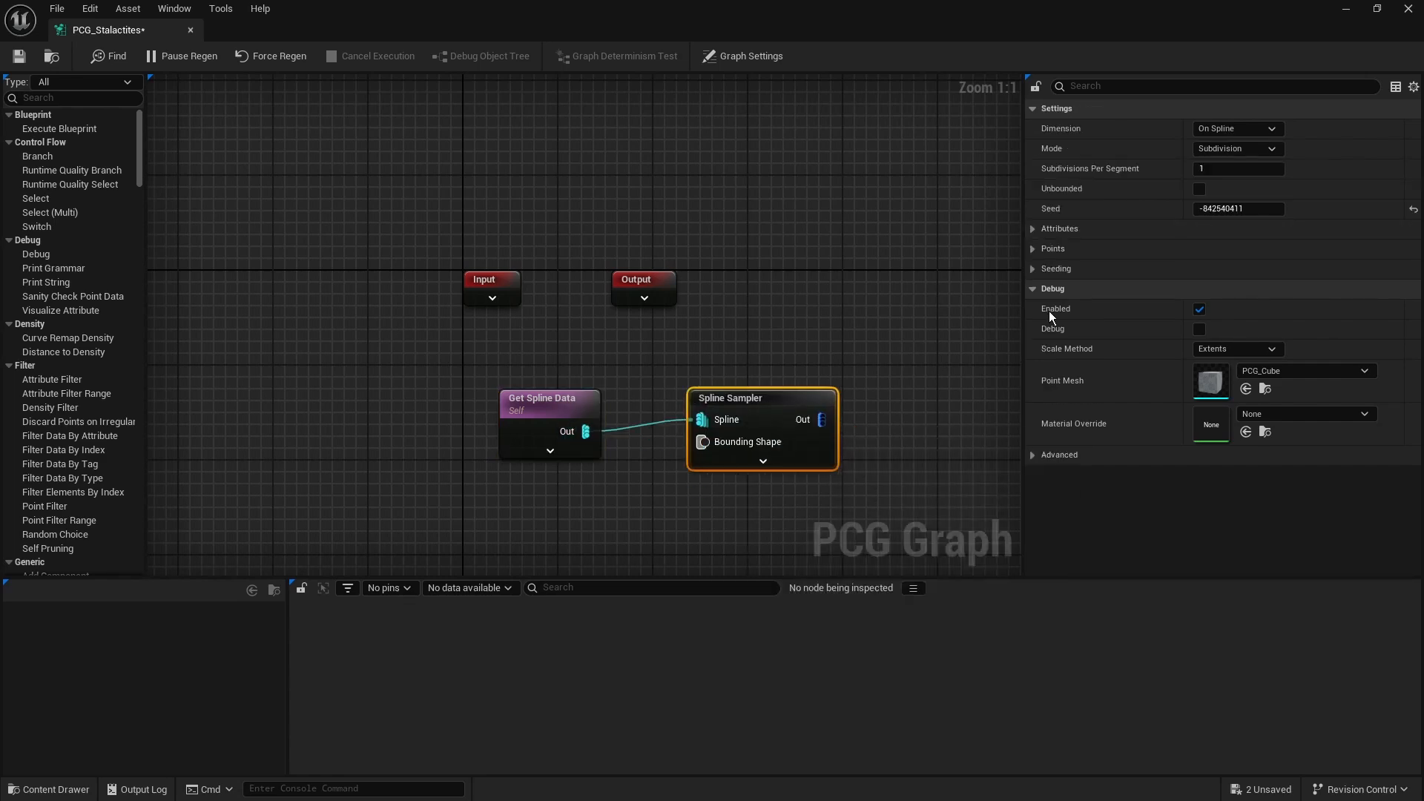
Step: Set the Spline Sampler's Dimension to On Interior and enable Unbounded
left_click(1245, 128)
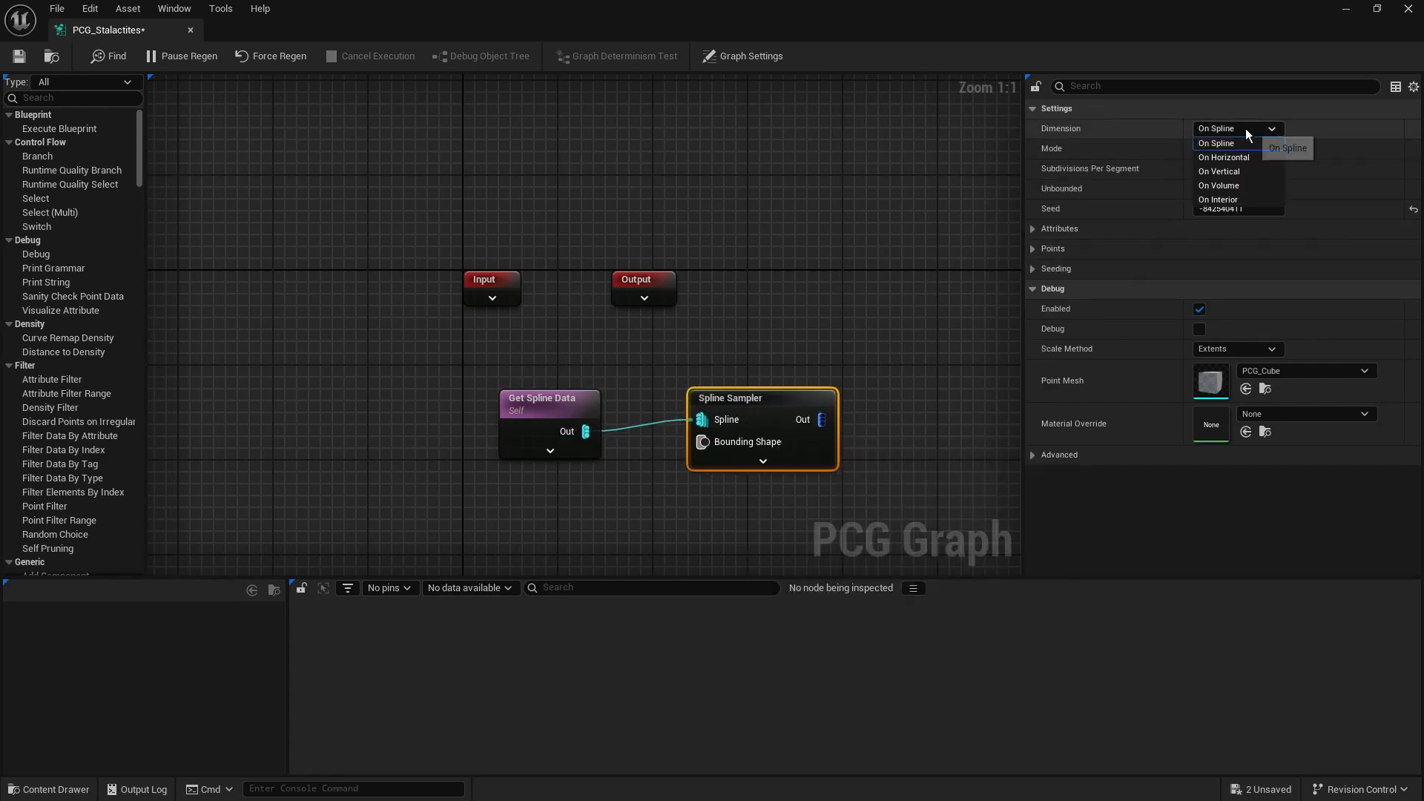
left_click(1221, 199)
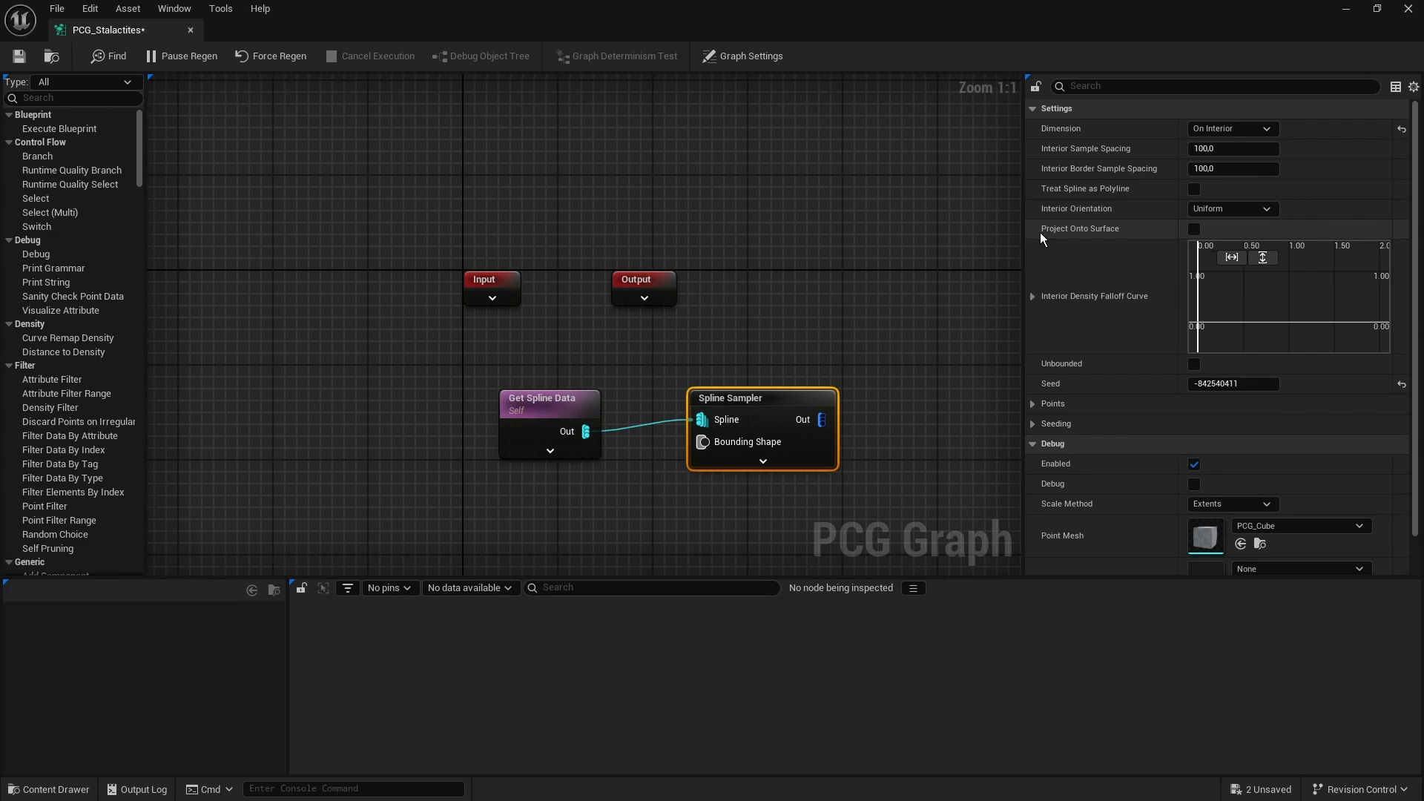
scroll(1151, 513, "down", 2)
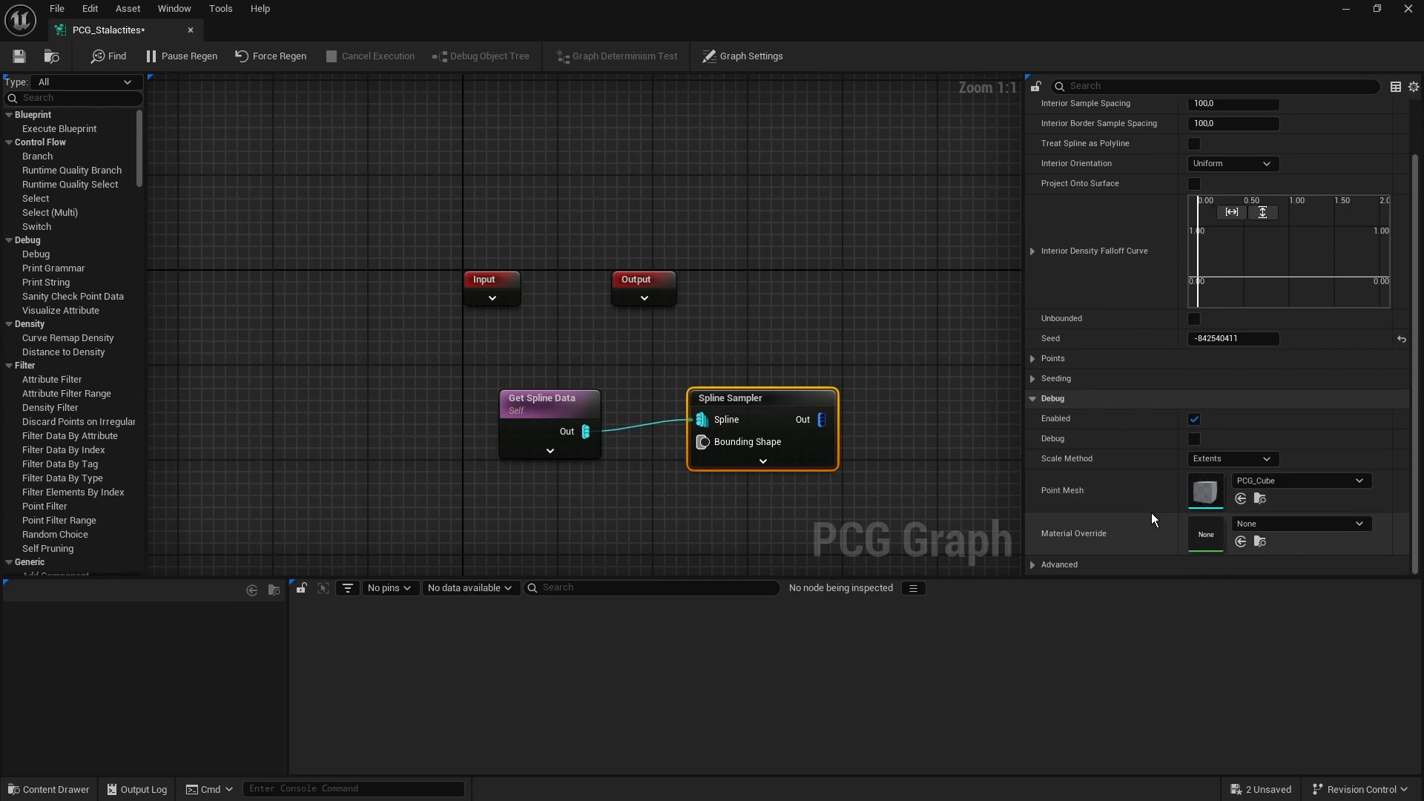
scroll(1151, 513, "up", 2)
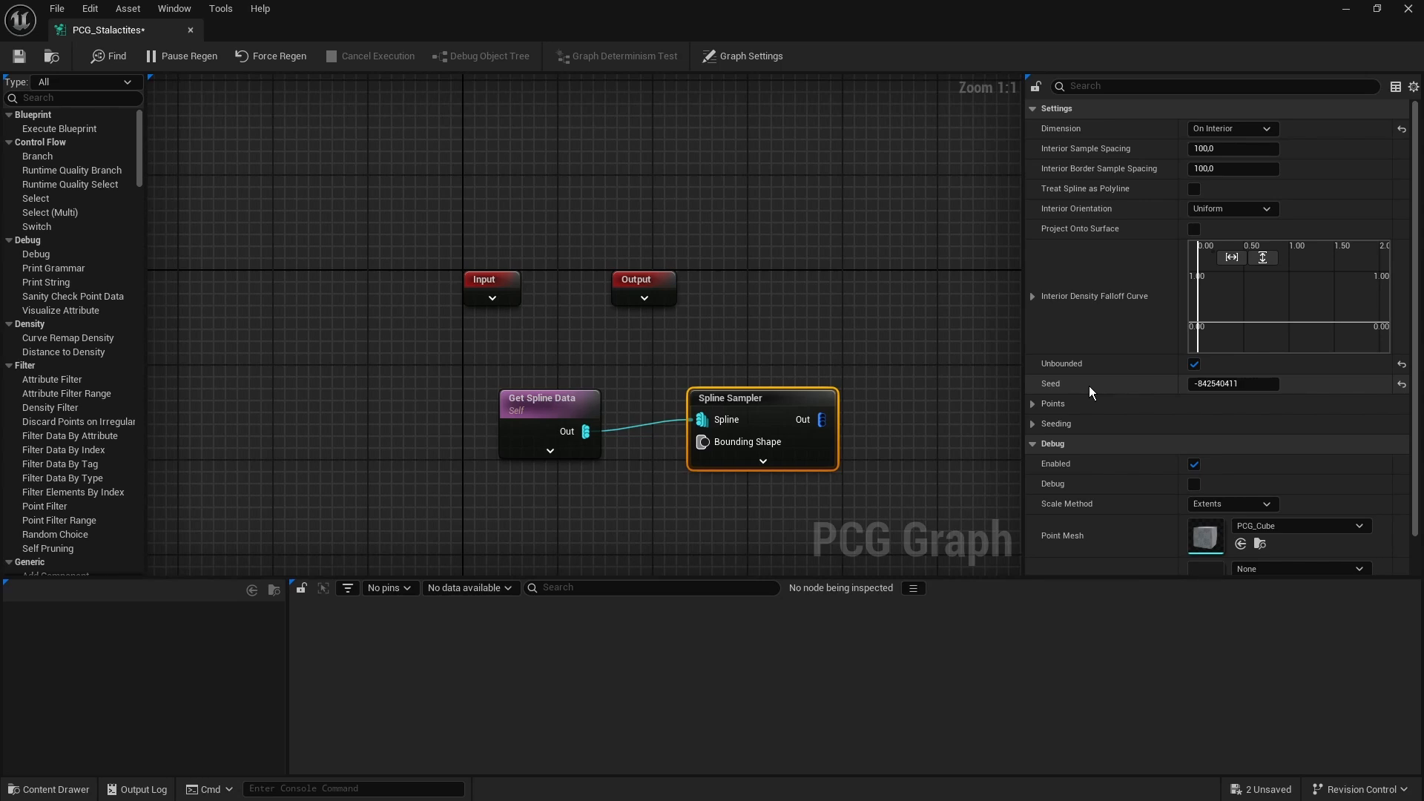
mouse_move(1078, 365)
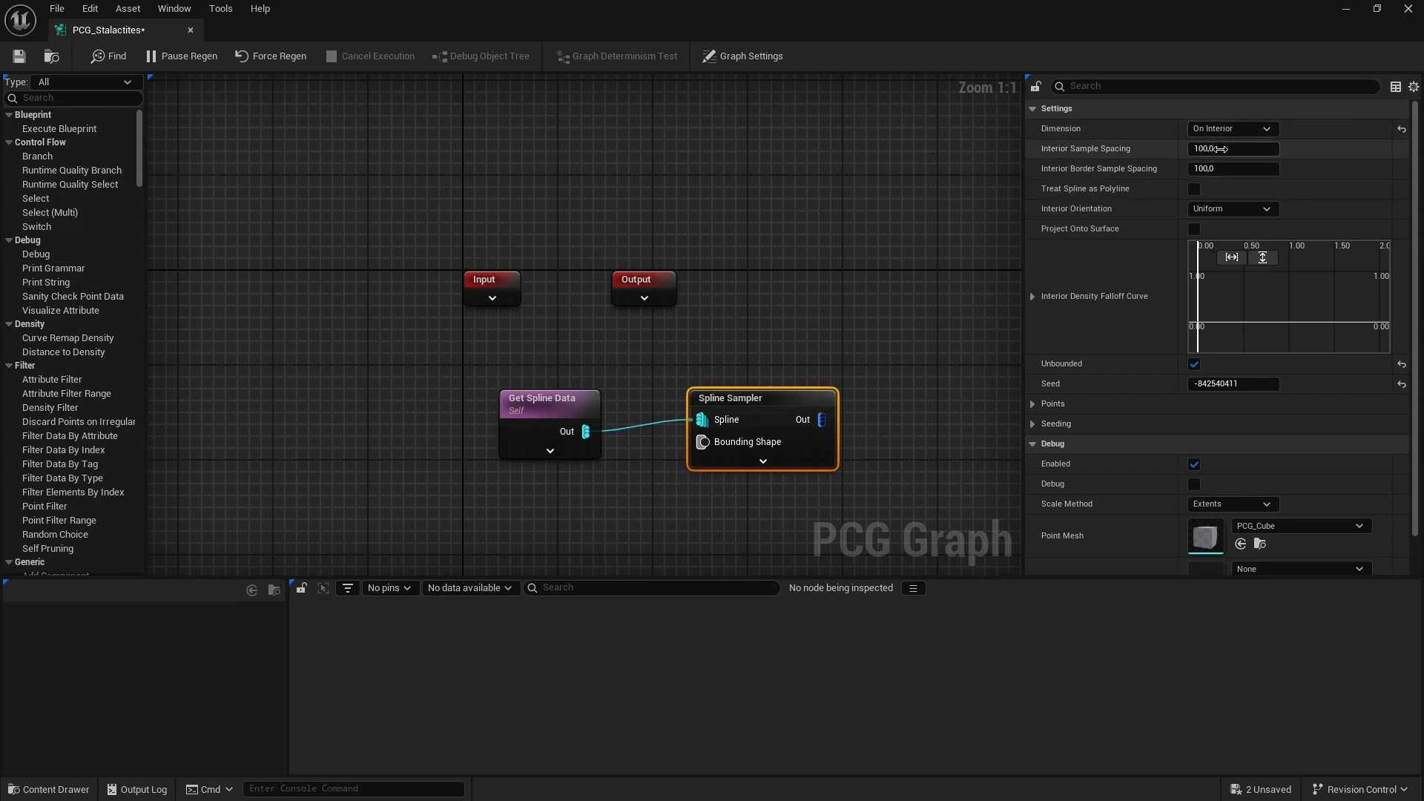
Step: Add a World Ray Hit Query node in the empty area above and beyond the Spline Sampler
right_click_drag(910, 402, 580, 353)
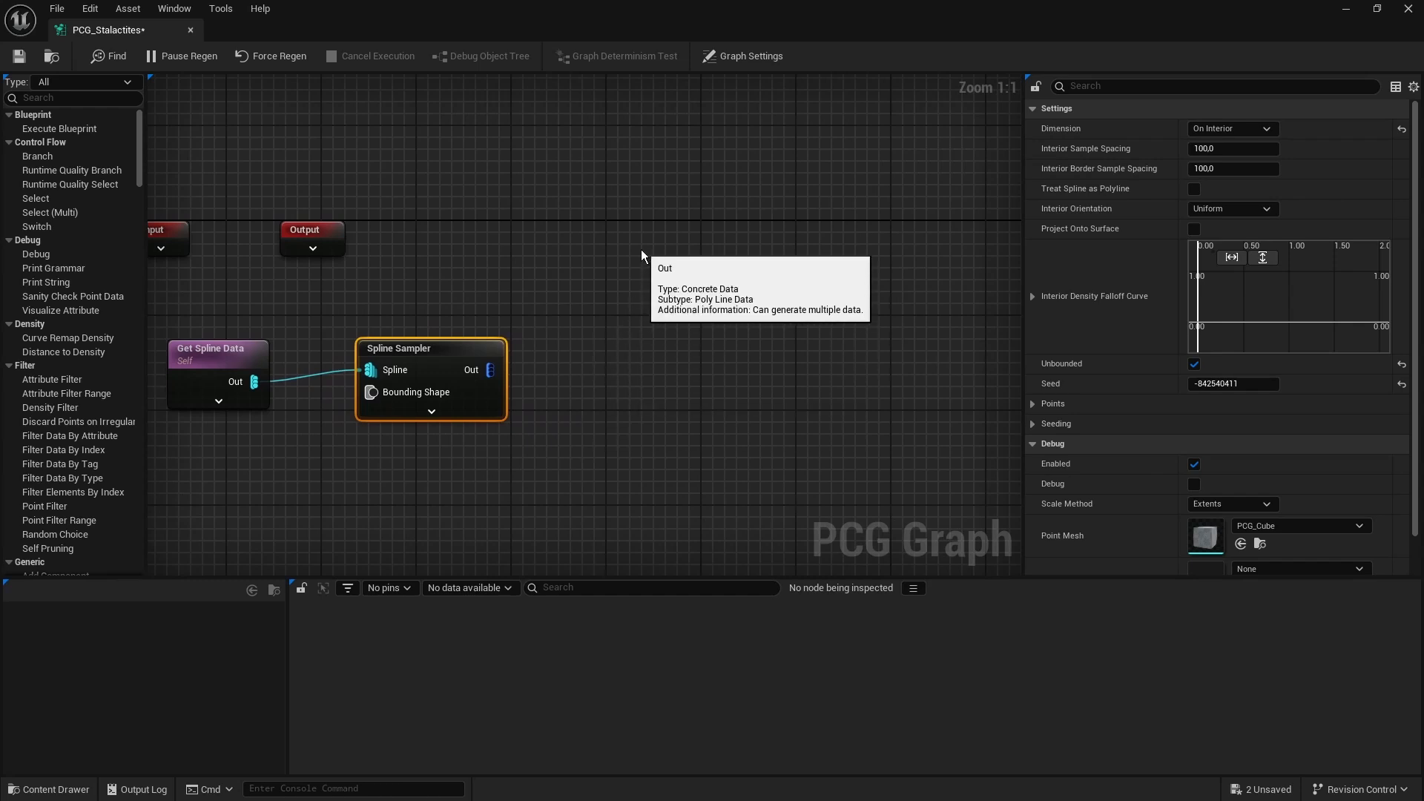
right_click(650, 221)
type("word")
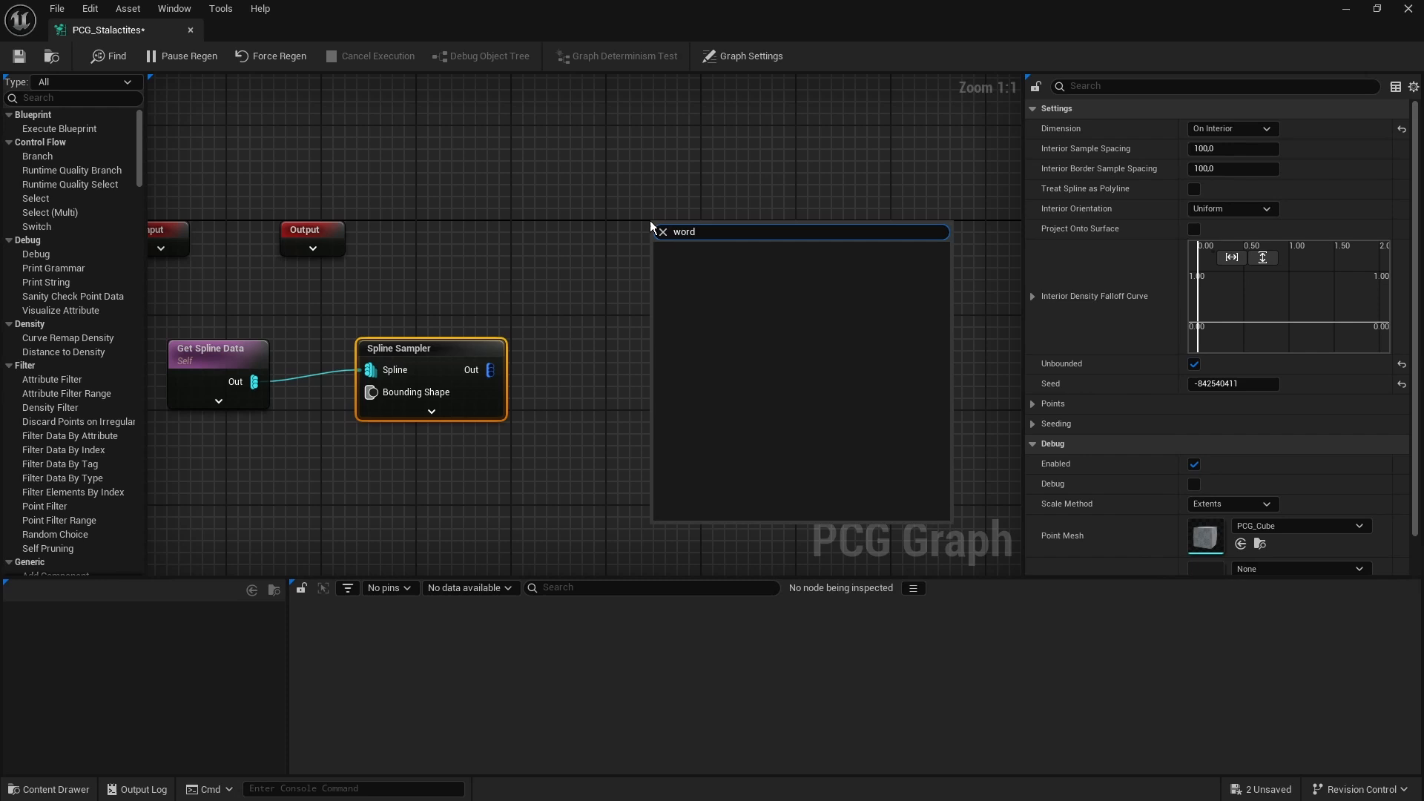
key("BackSpace")
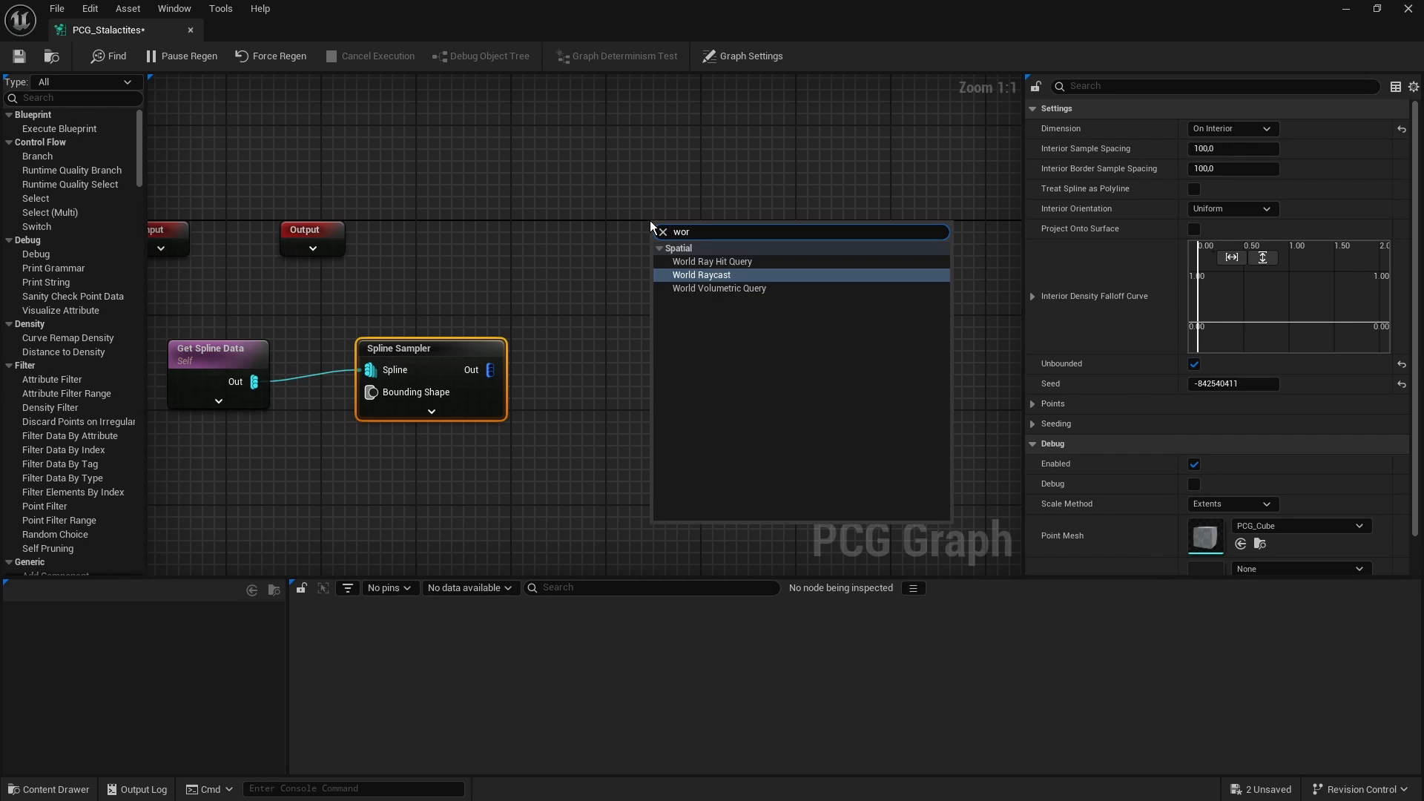
key("Up")
key("Return")
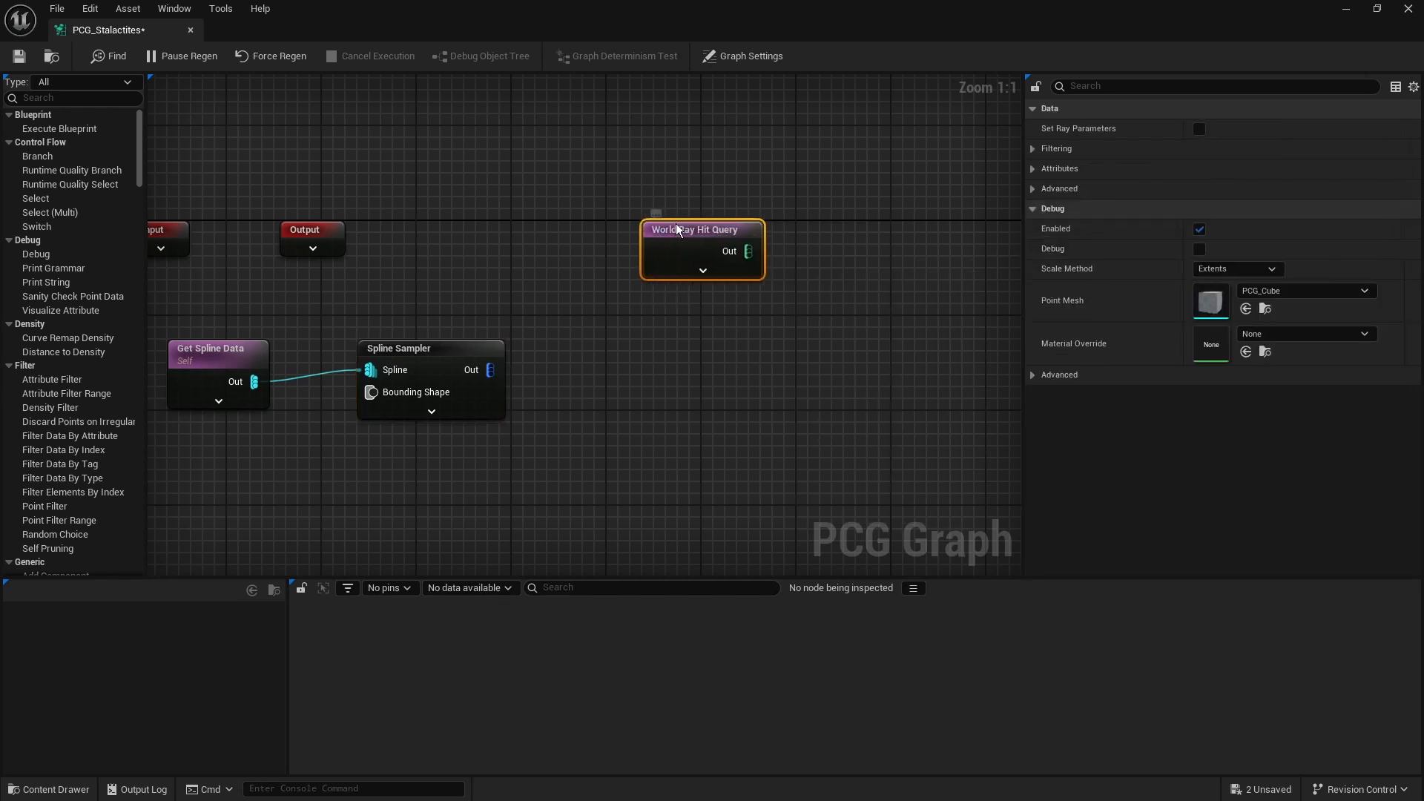
Step: Add a Projection node that takes the Spline Sampler output as In and the World Ray Hit Query output as Projection Target
left_click_drag(653, 215, 762, 270)
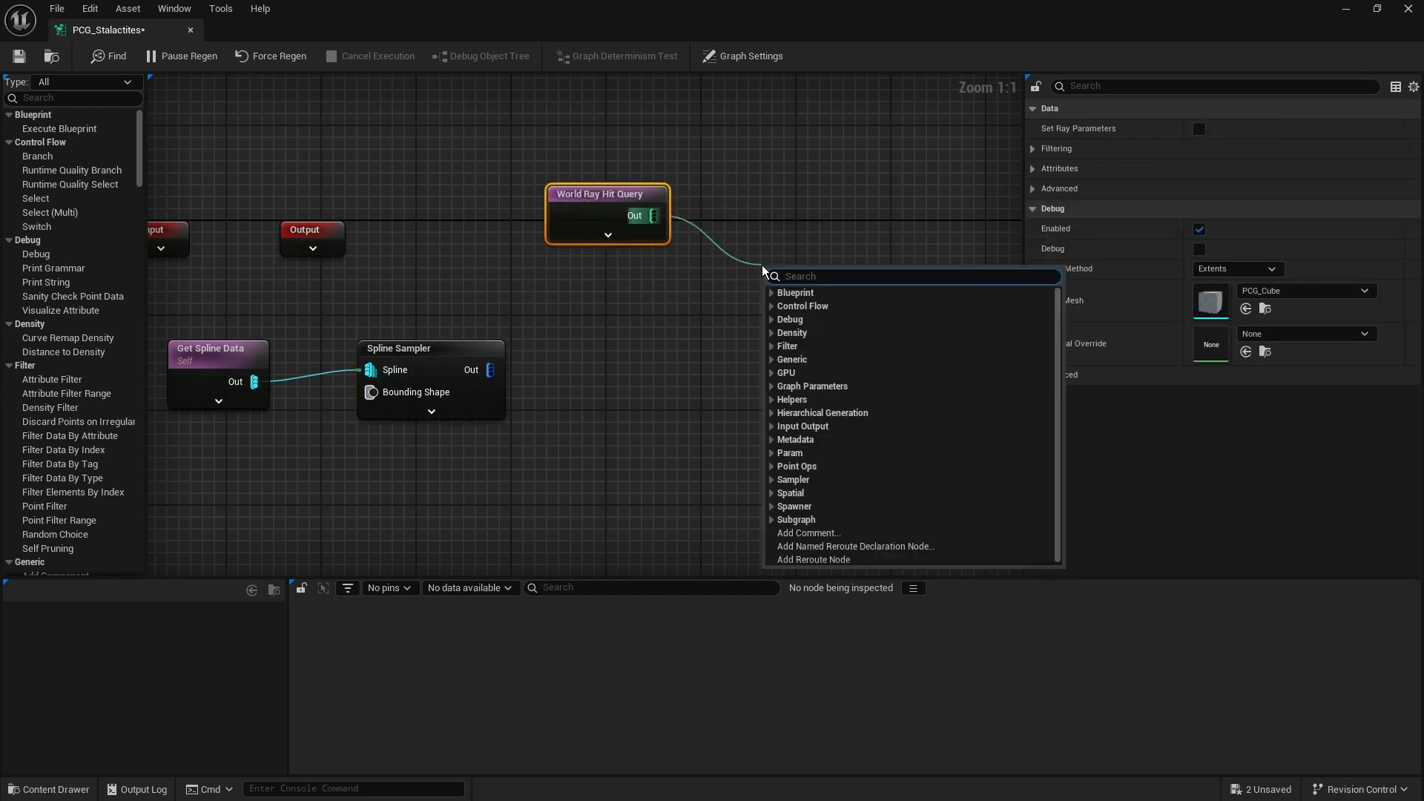
type("proj")
key("Return")
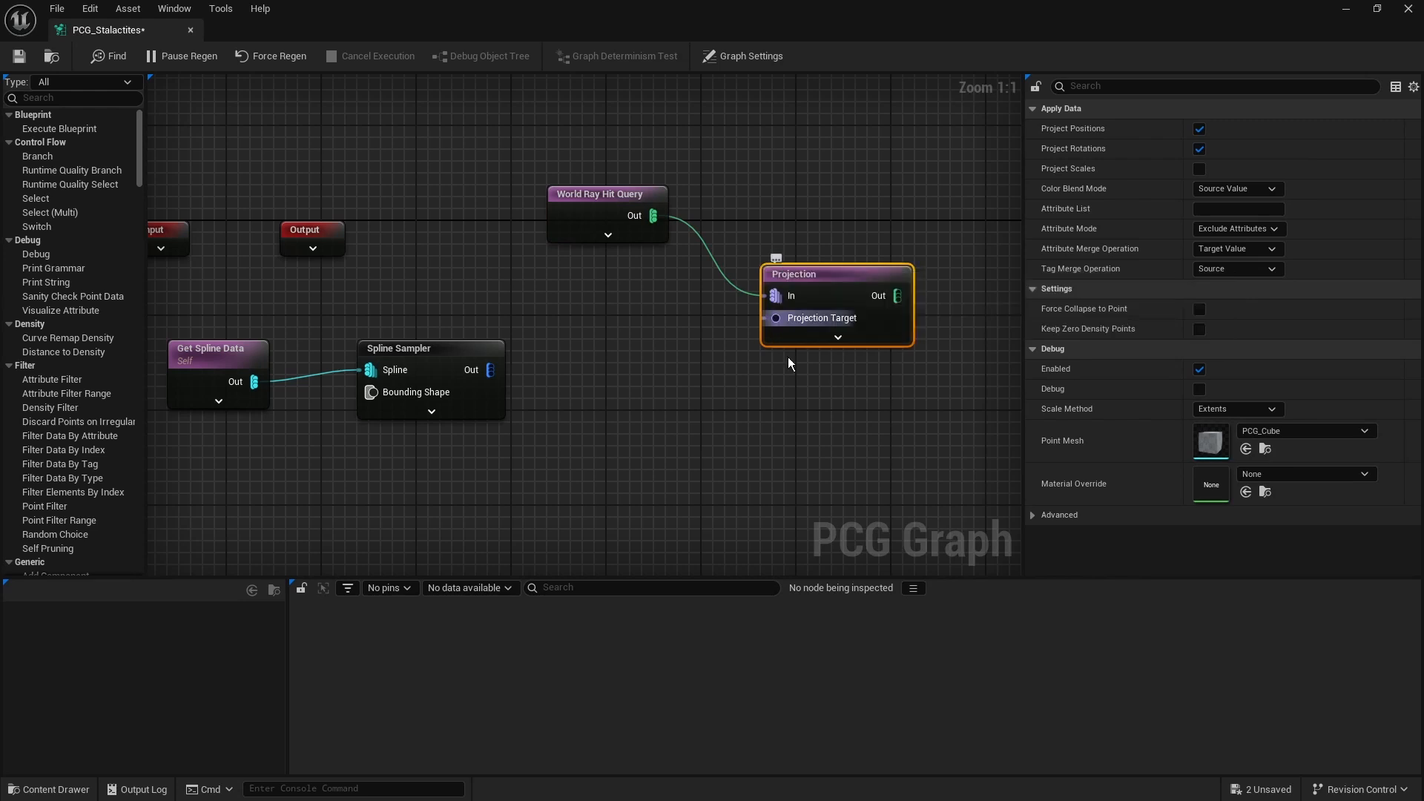
left_click_drag(783, 309, 781, 317)
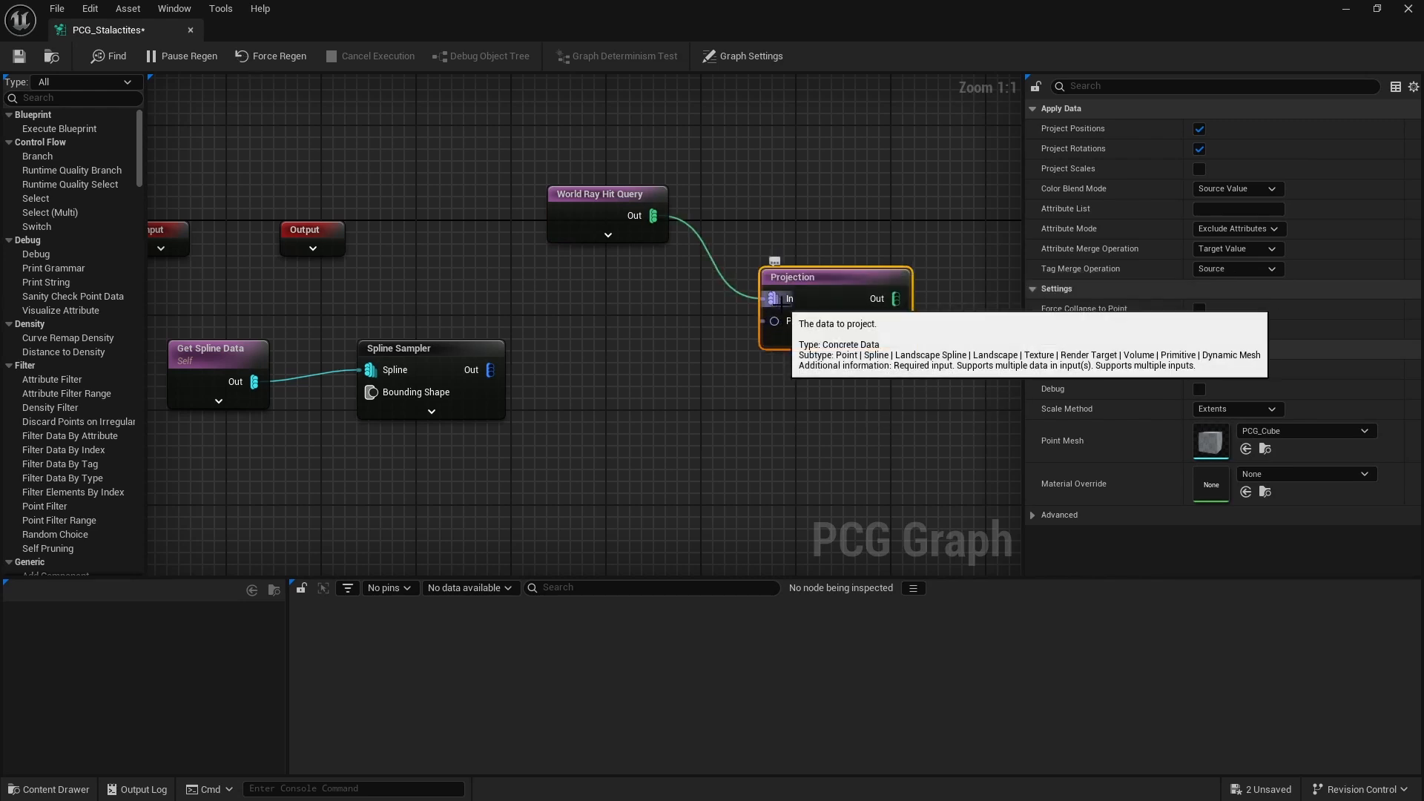
left_click(779, 302, "alt")
left_click_drag(653, 215, 774, 320)
left_click_drag(773, 298, 491, 369)
left_click(653, 401)
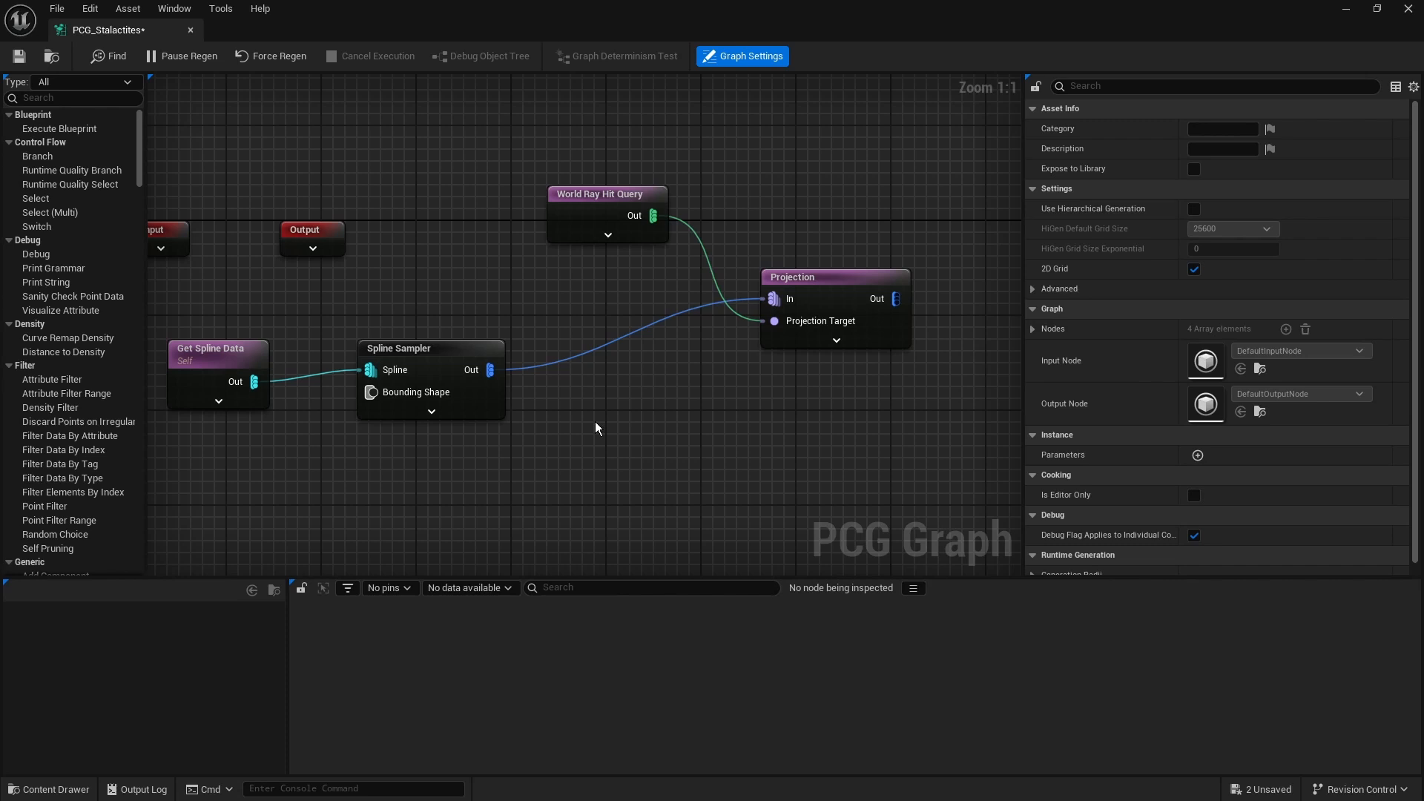
Step: Enable Set Ray Parameters on the World Ray Hit Query node and expand its override pins
left_click(605, 230)
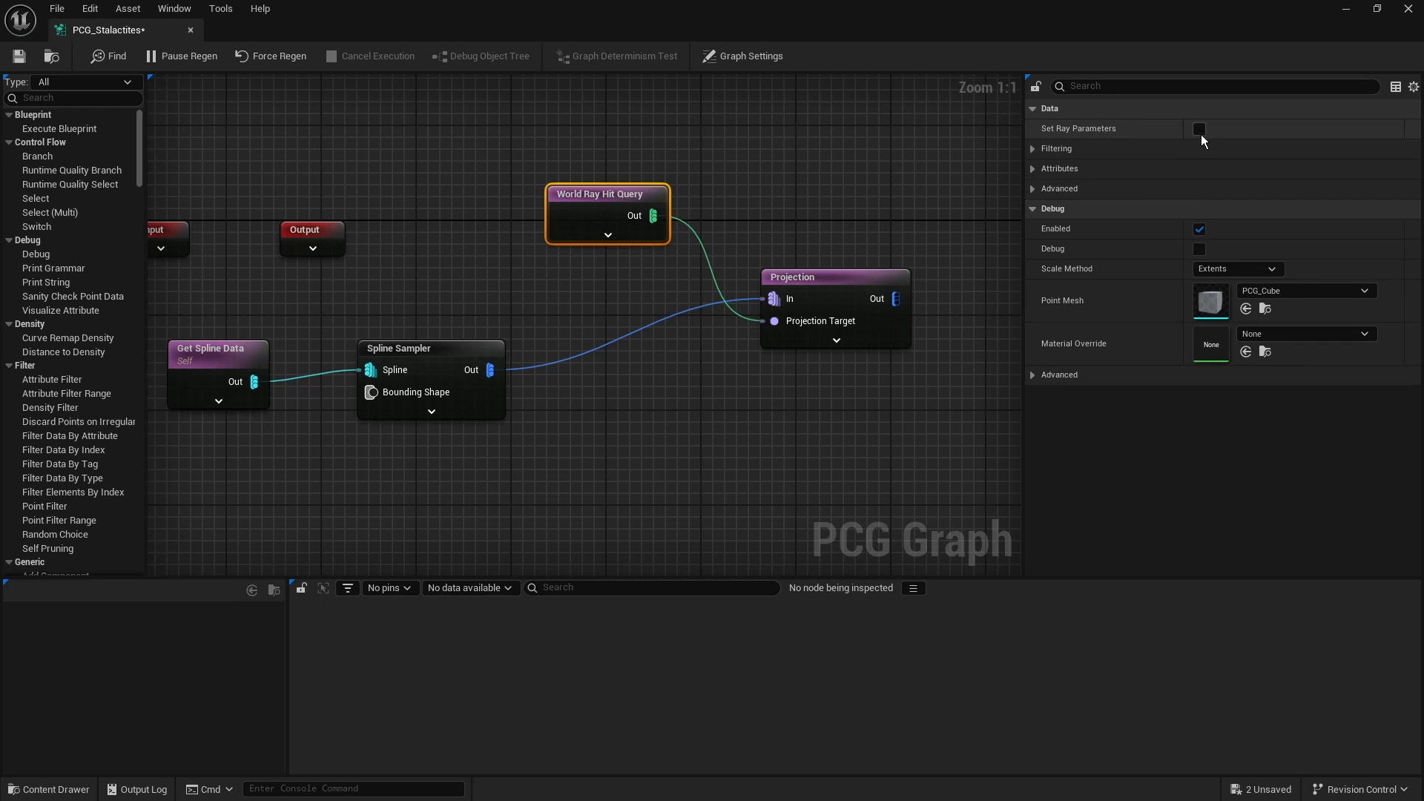
left_click(1200, 131)
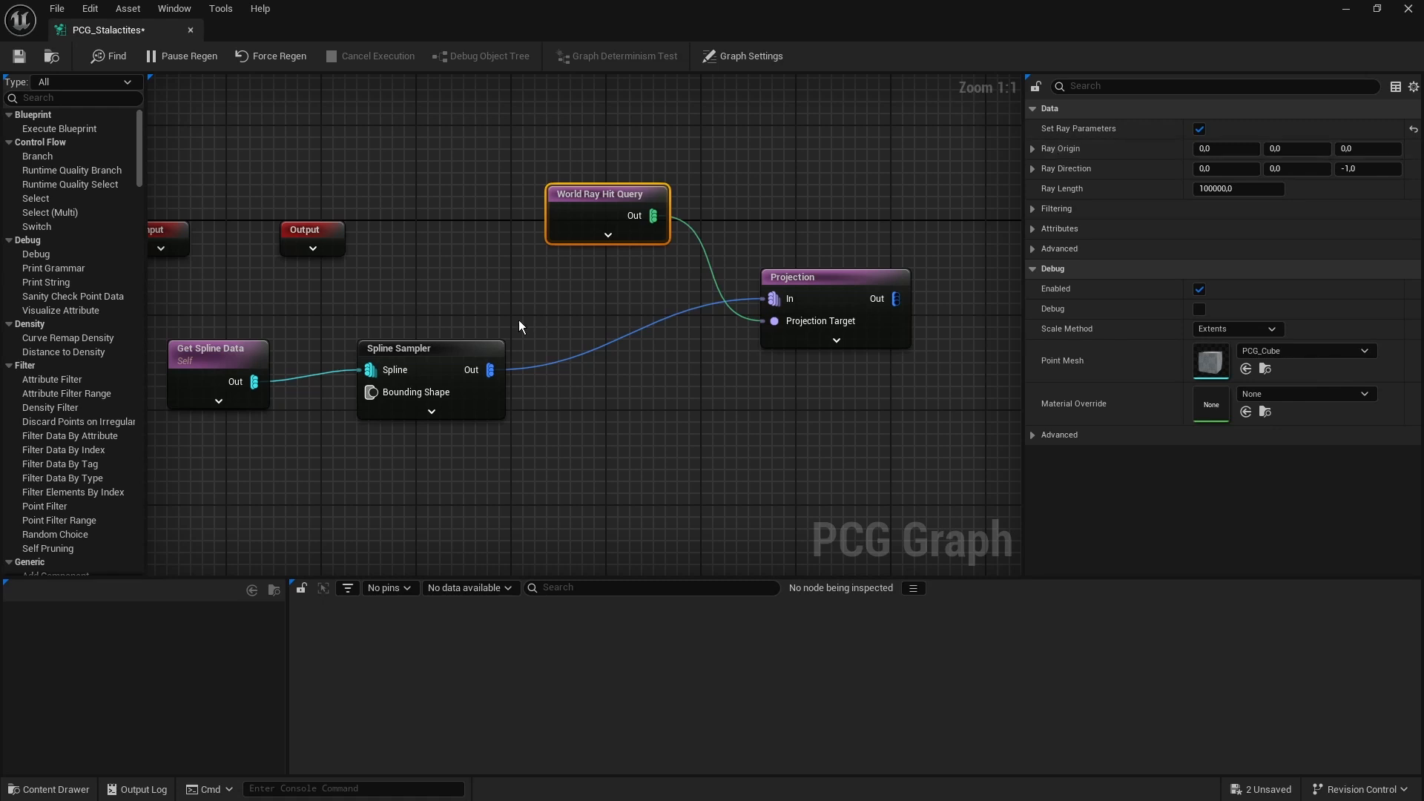
left_click(607, 234)
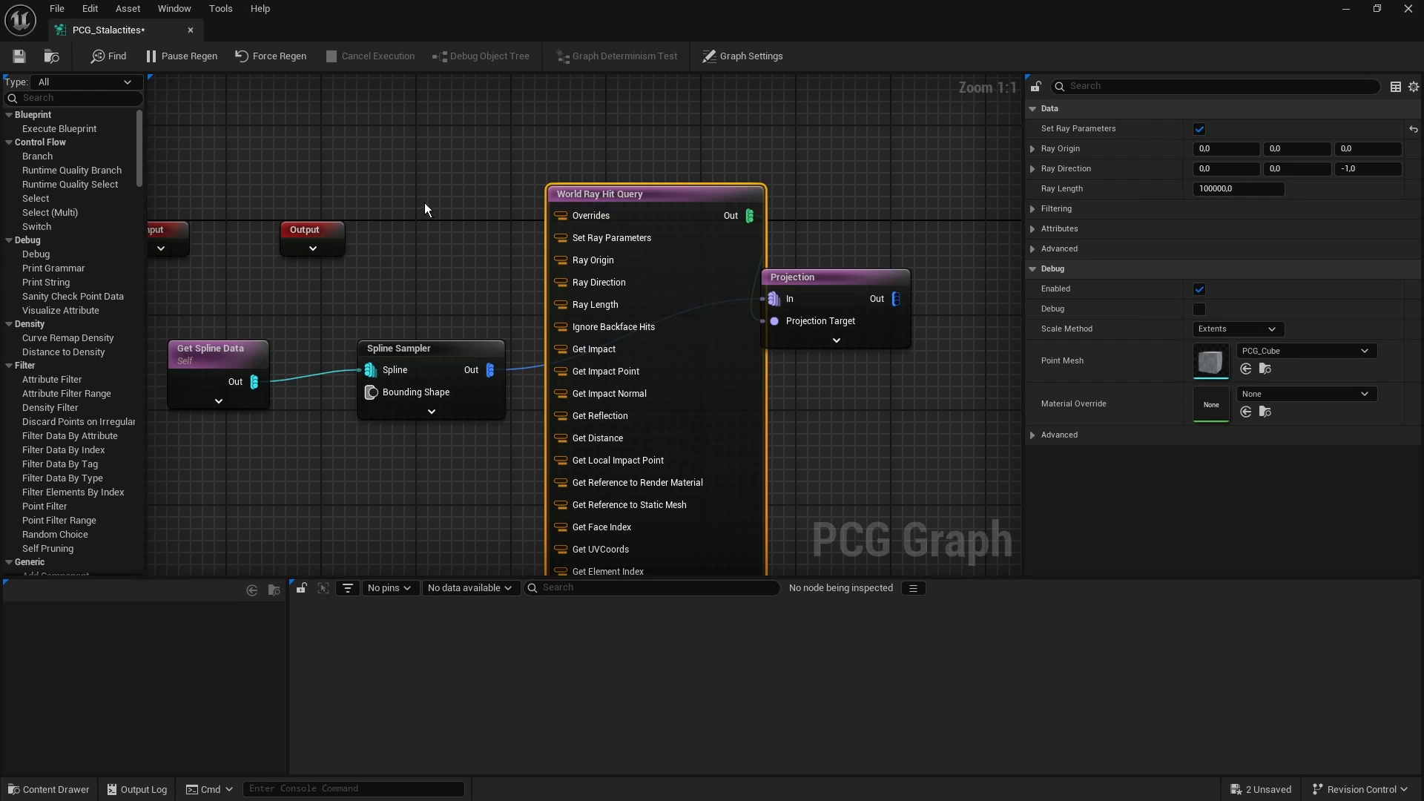
Step: Add a Create Points node above the Input and Output nodes
right_click_drag(331, 155, 420, 158)
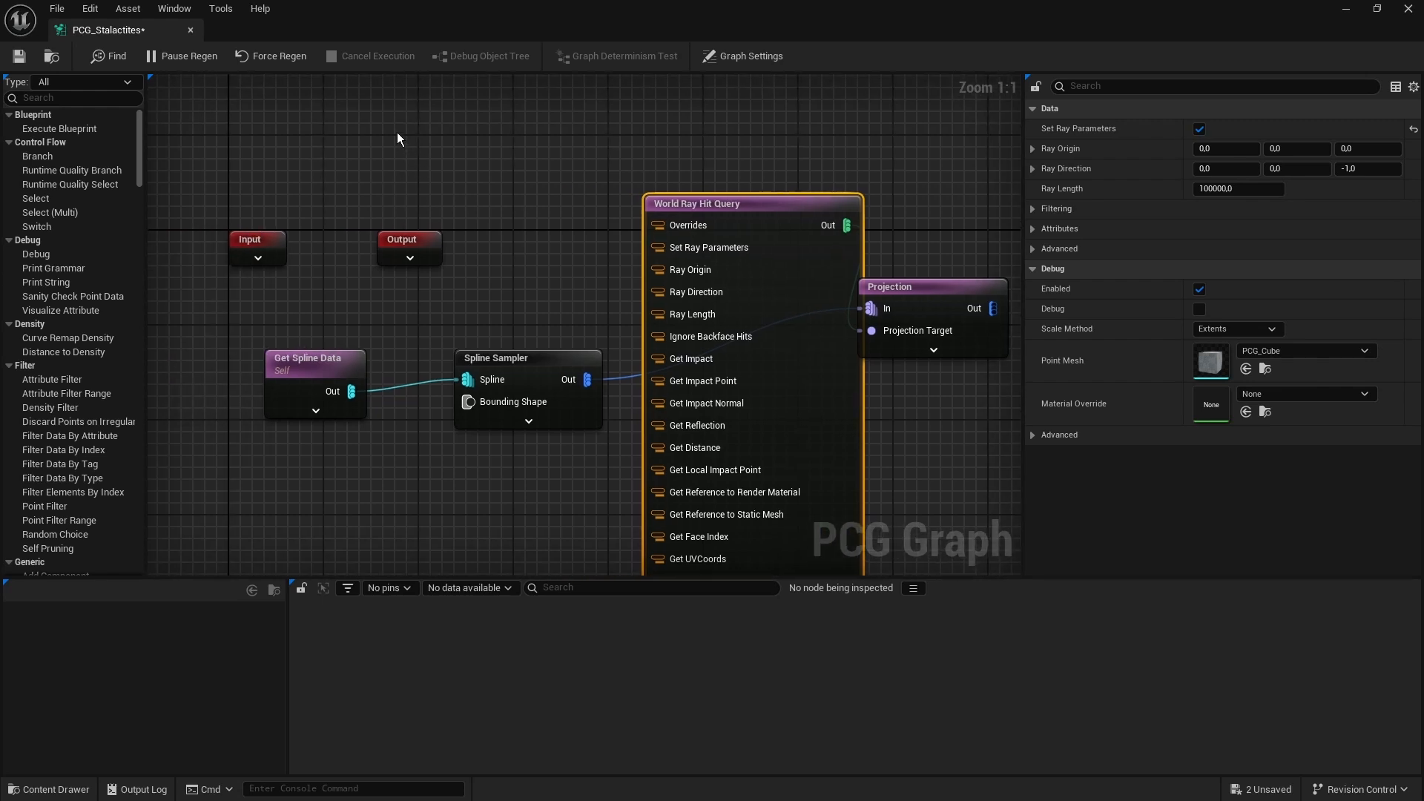
right_click(397, 132)
type("create poin")
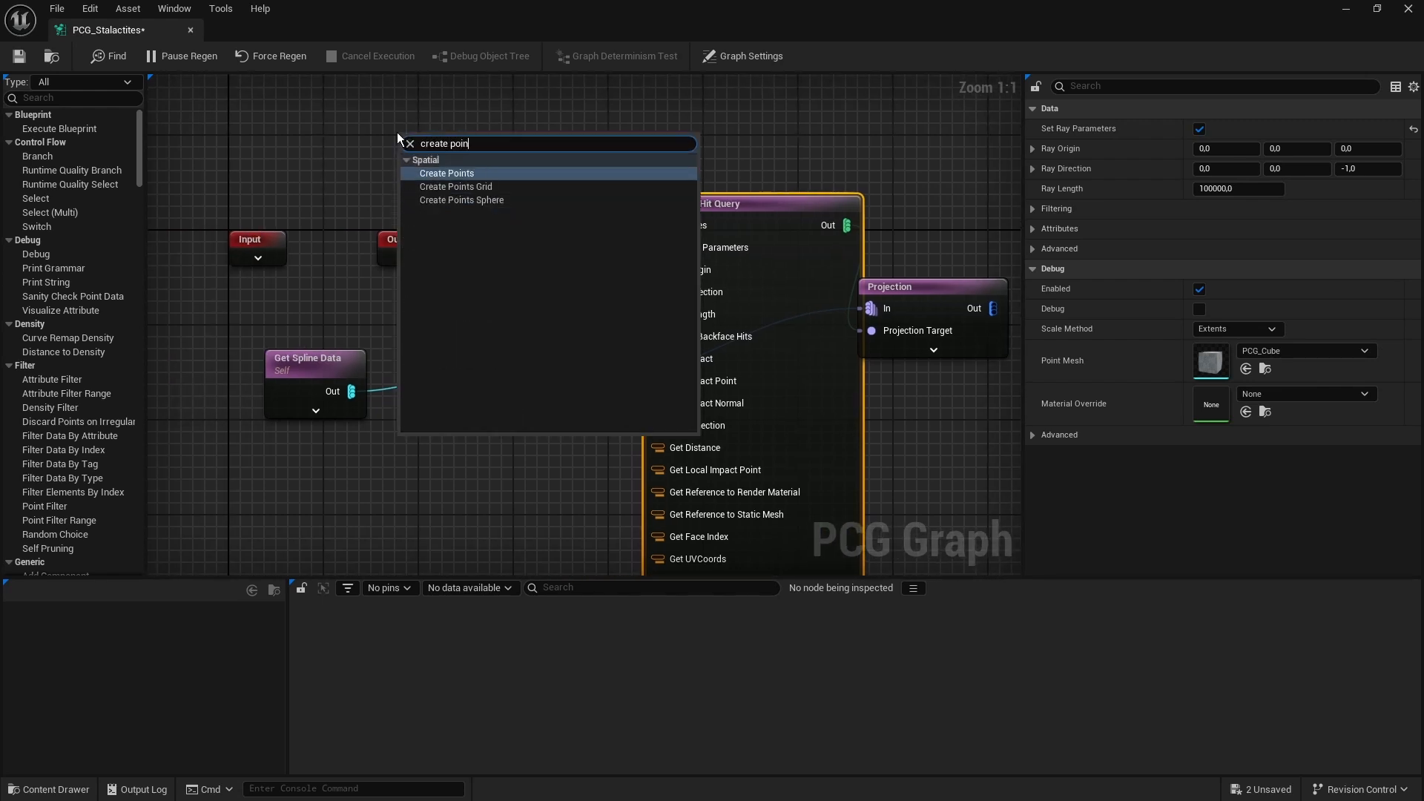
key("Return")
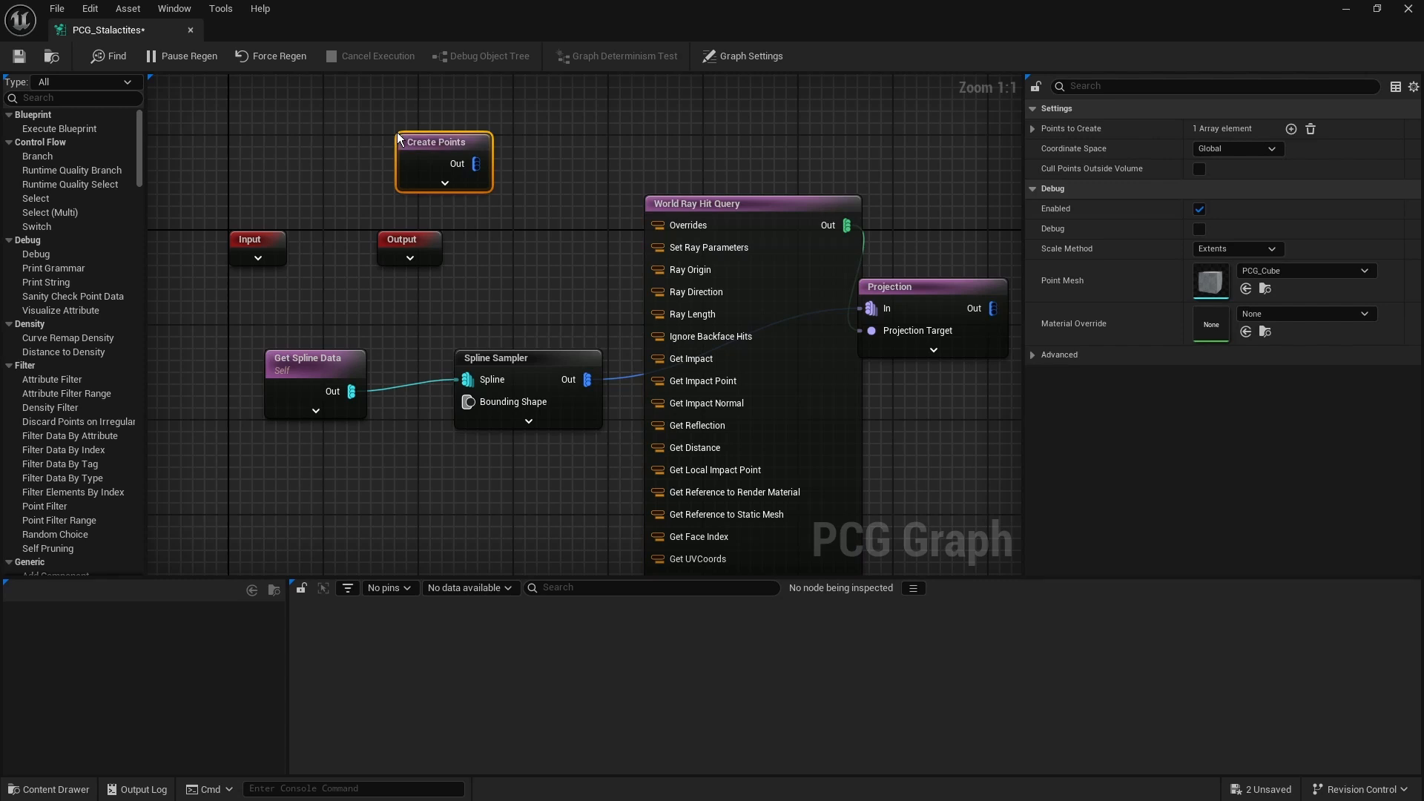
Step: Expand the transform of the first point in Create Points and set the node's Coordinate Space to Local Component
left_click(1032, 128)
left_click(1047, 149)
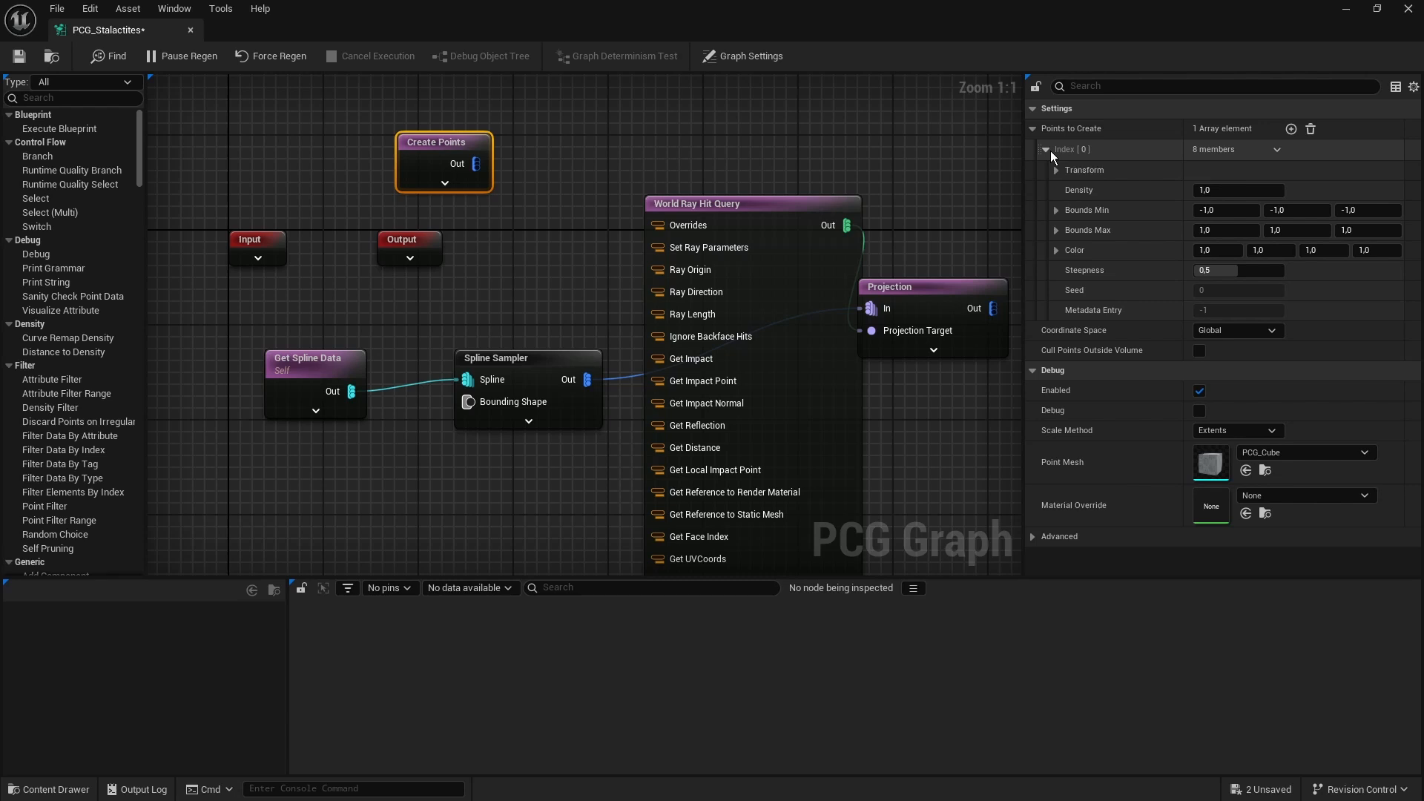
left_click(1056, 170)
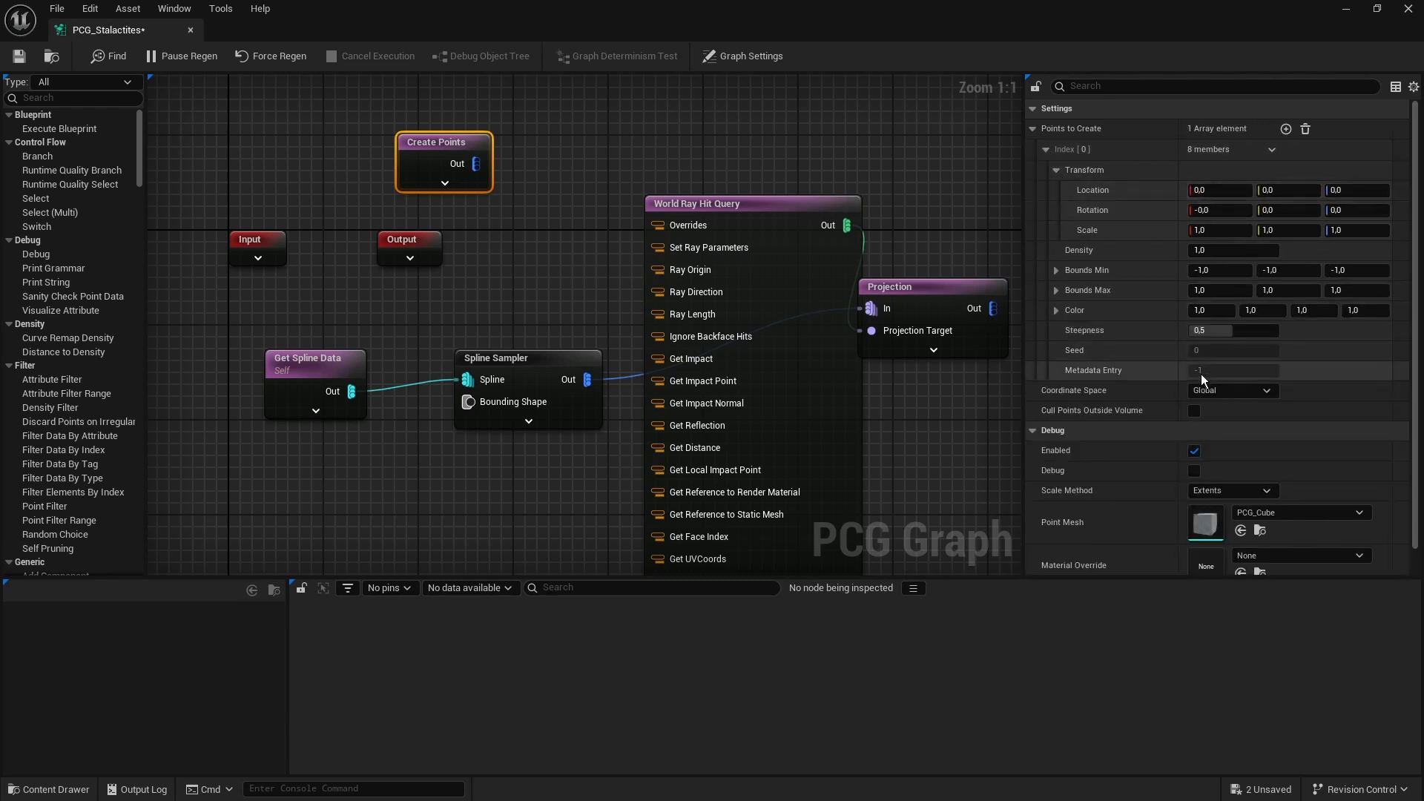
left_click(1229, 389)
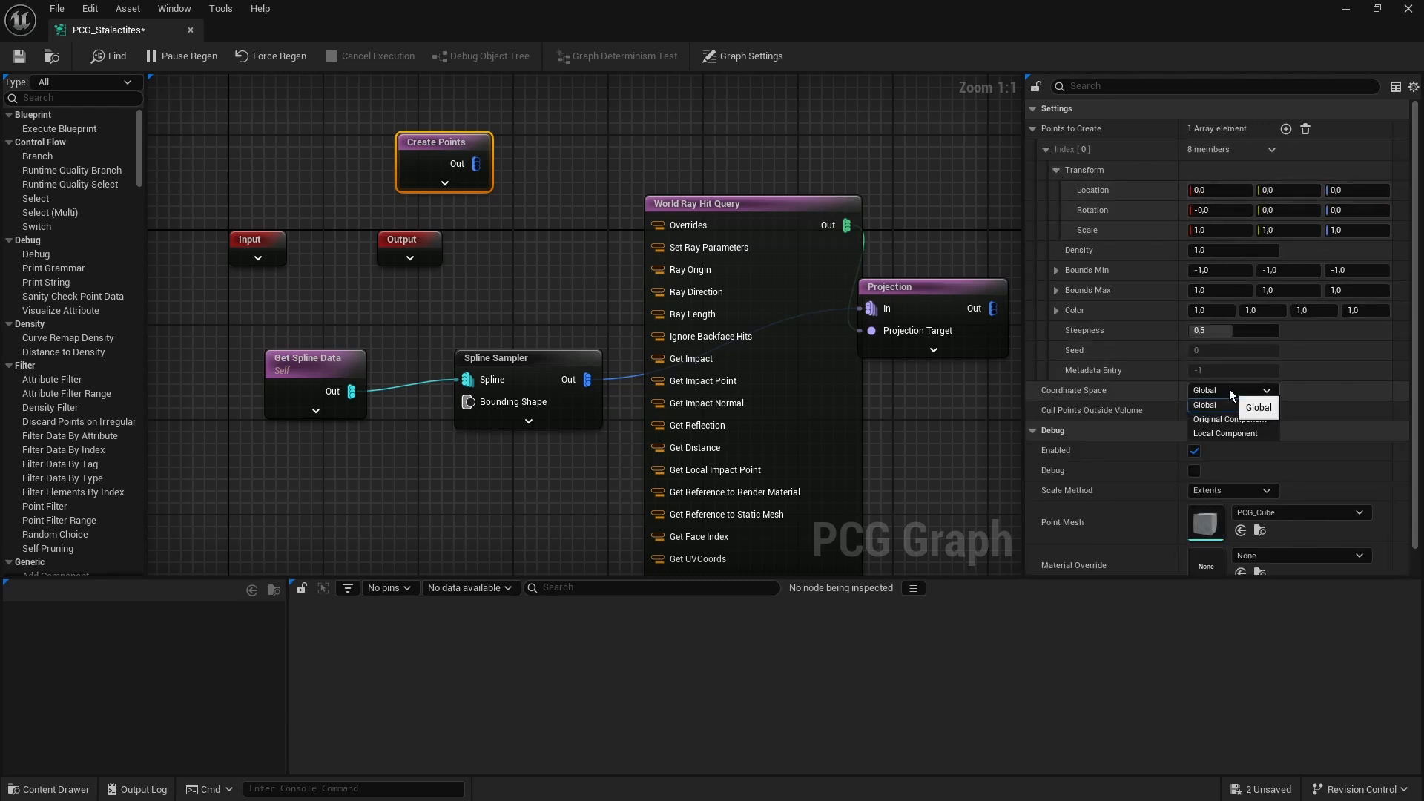
left_click(1252, 435)
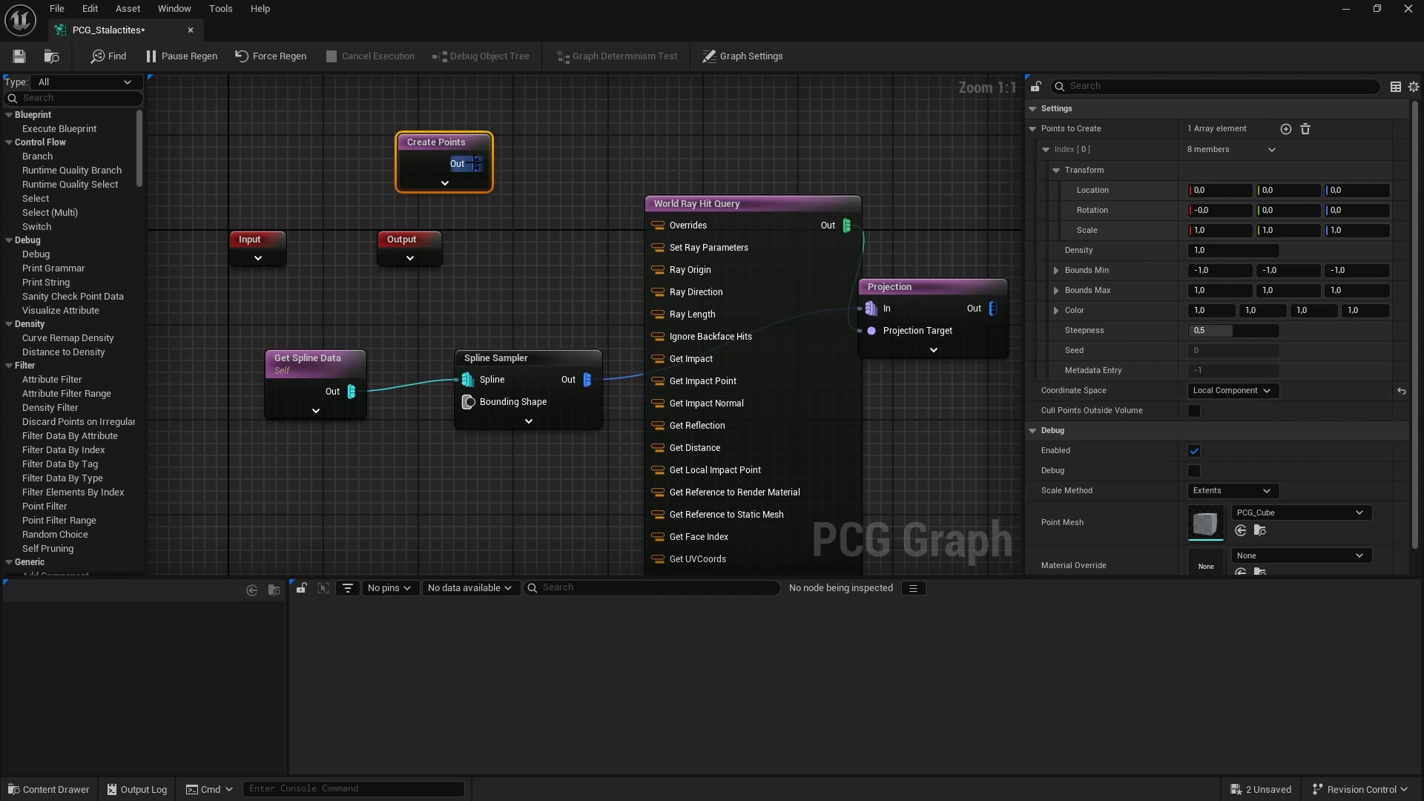
Step: Add a Get Attribute From Point Index node fed by Create Points and place it above World Ray Hit Query
left_click_drag(475, 164, 571, 154)
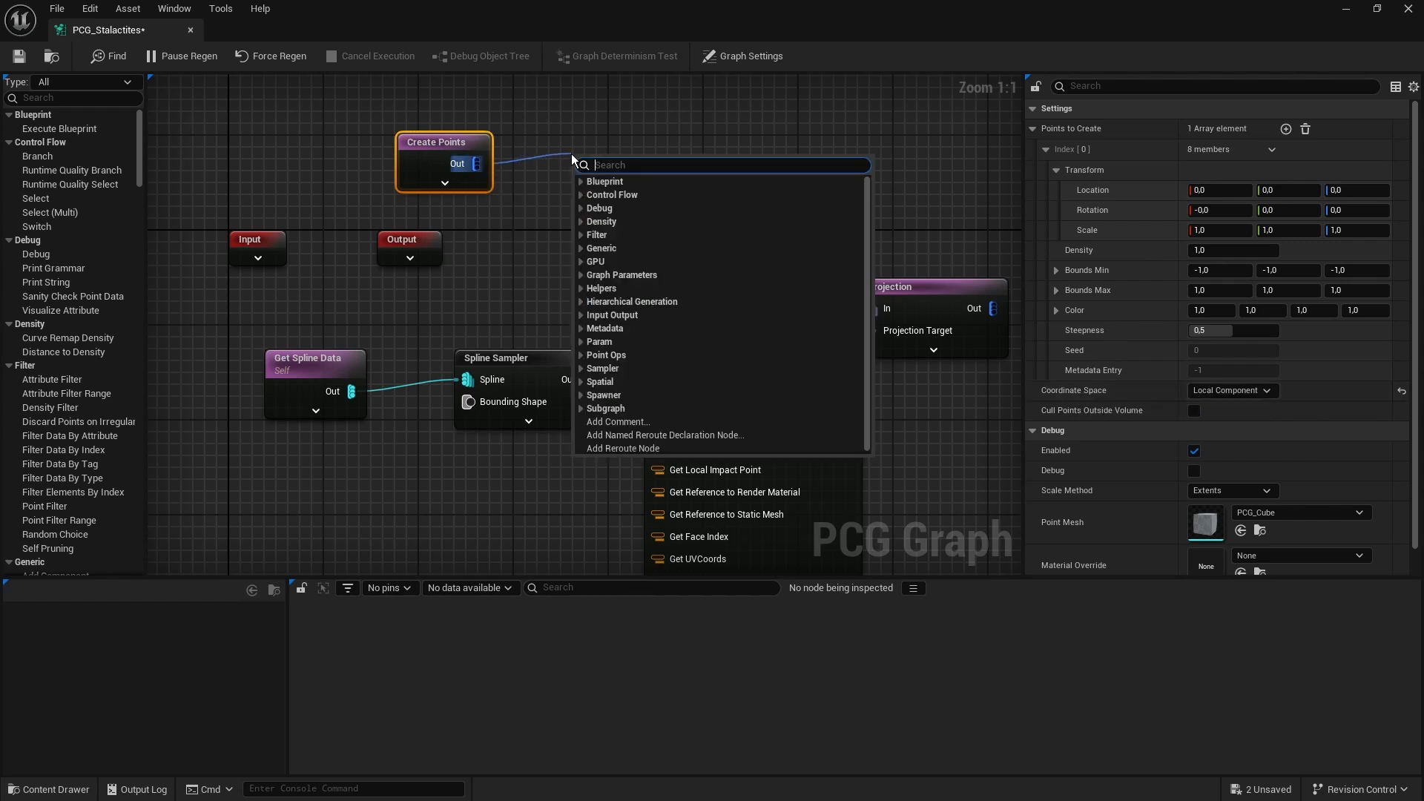
type("get")
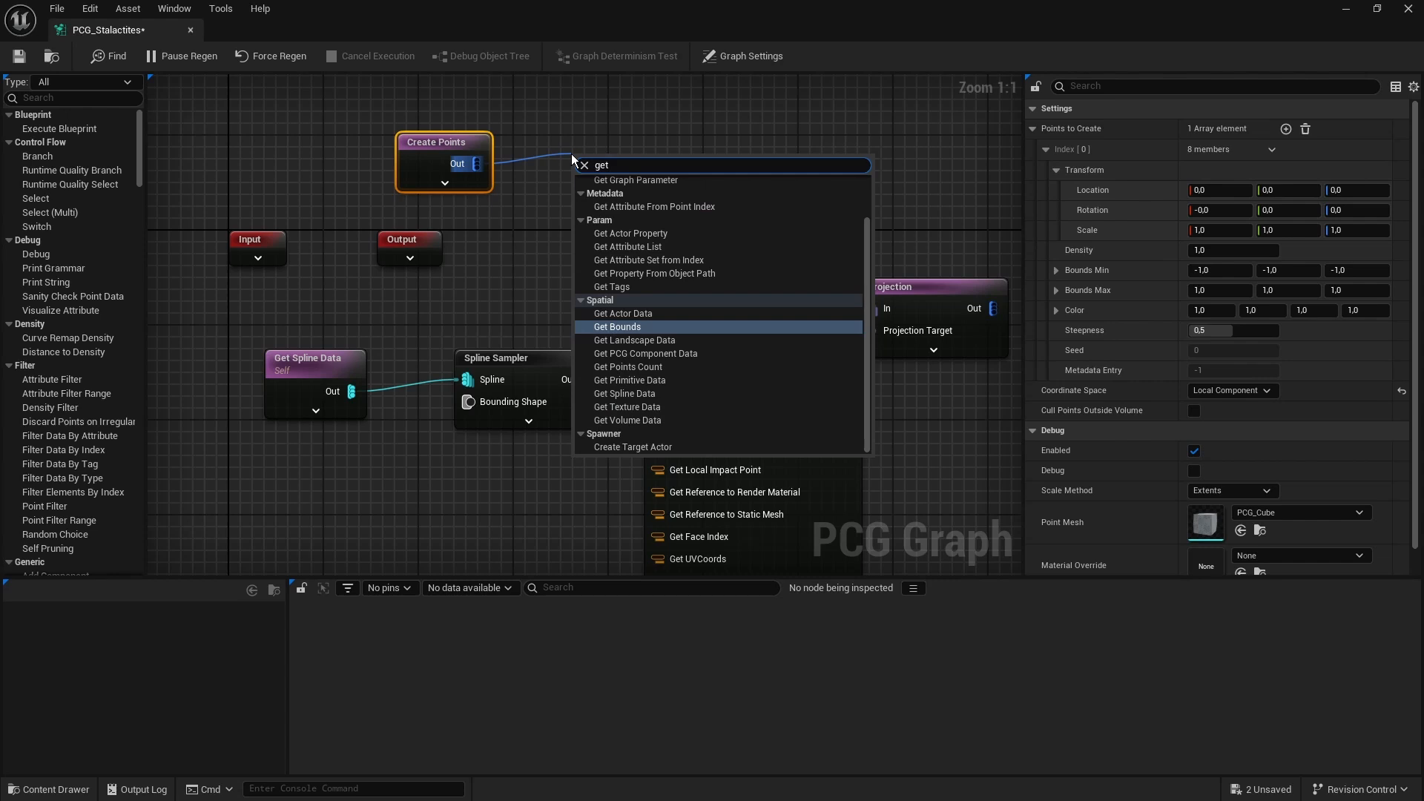
type(" ind")
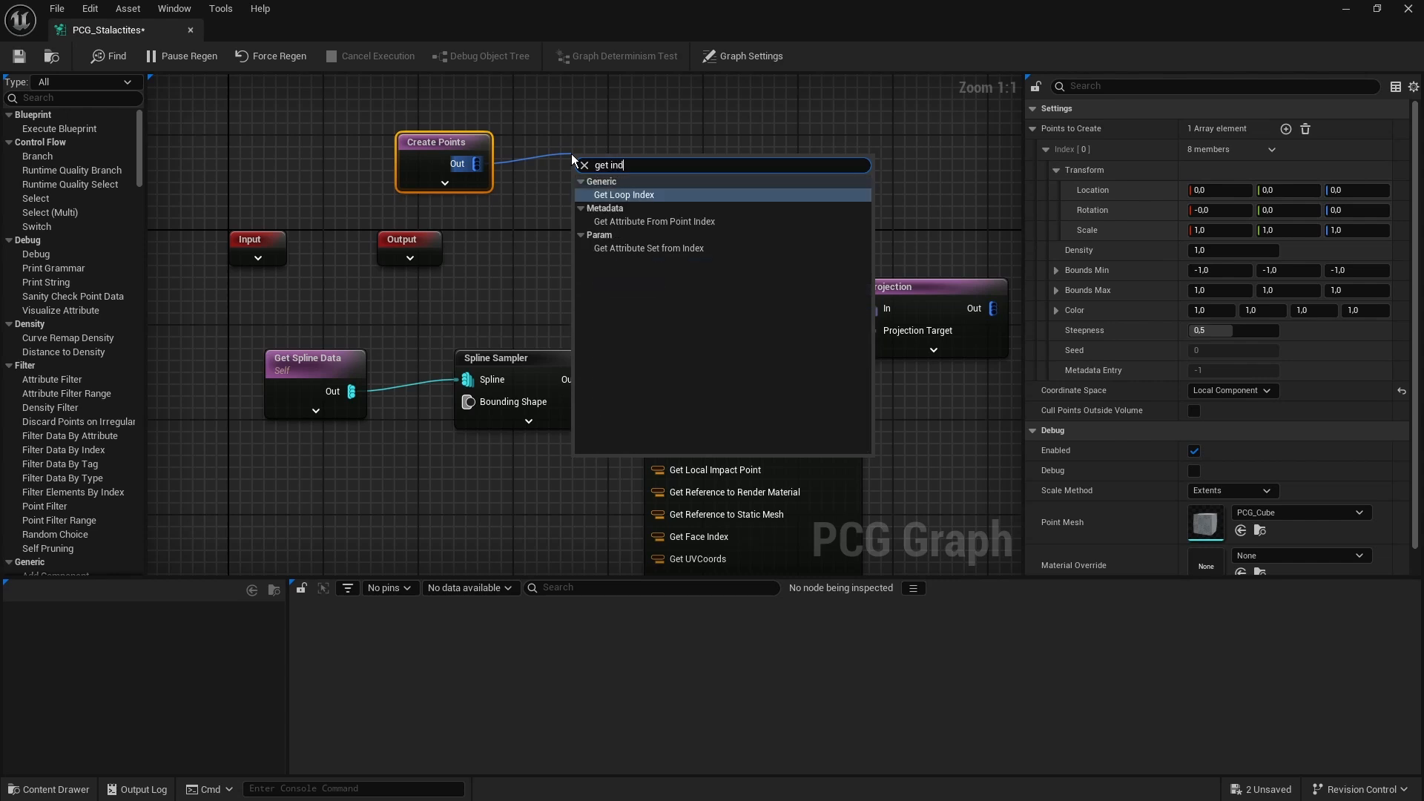
key("Down")
key("Return")
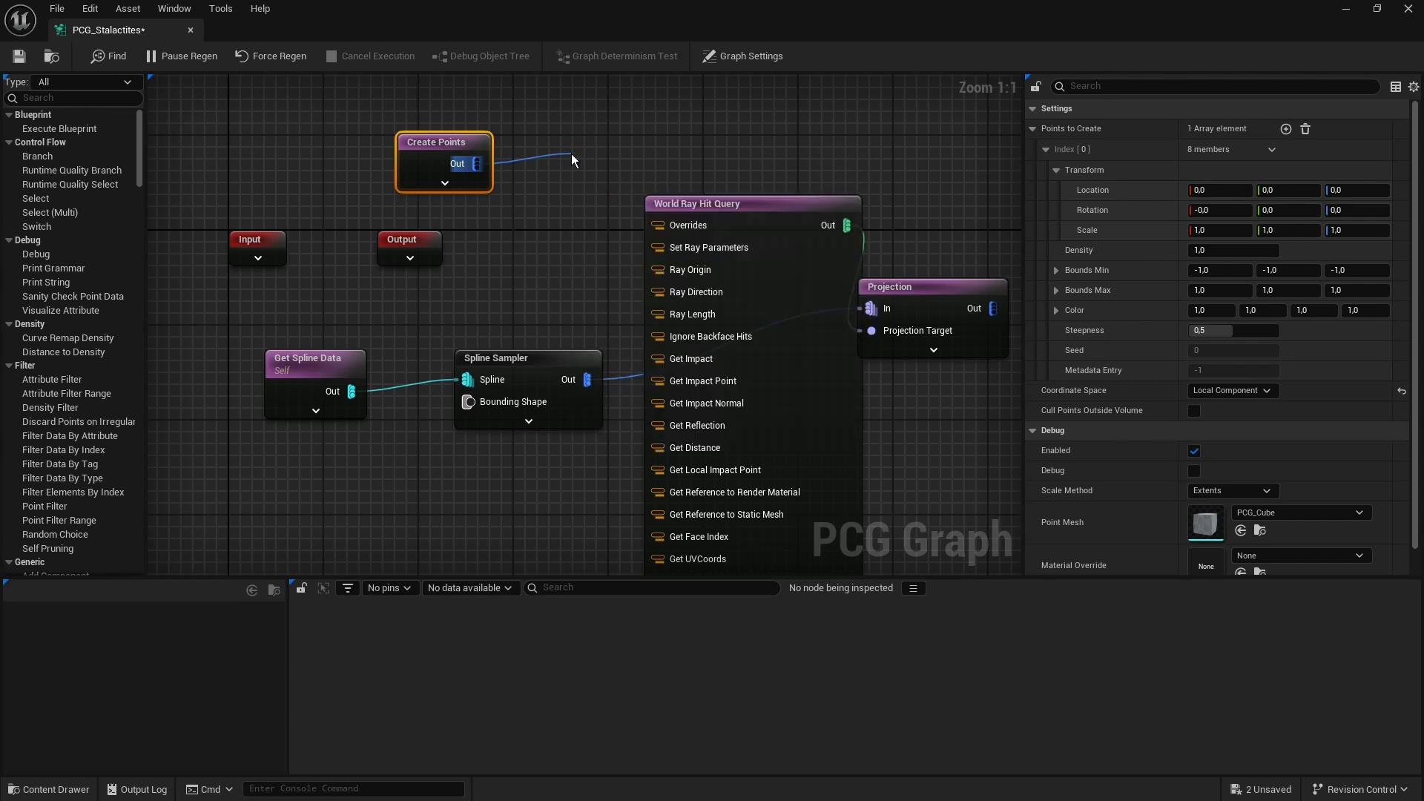
right_click_drag(653, 172, 630, 229)
left_click_drag(631, 231, 621, 164)
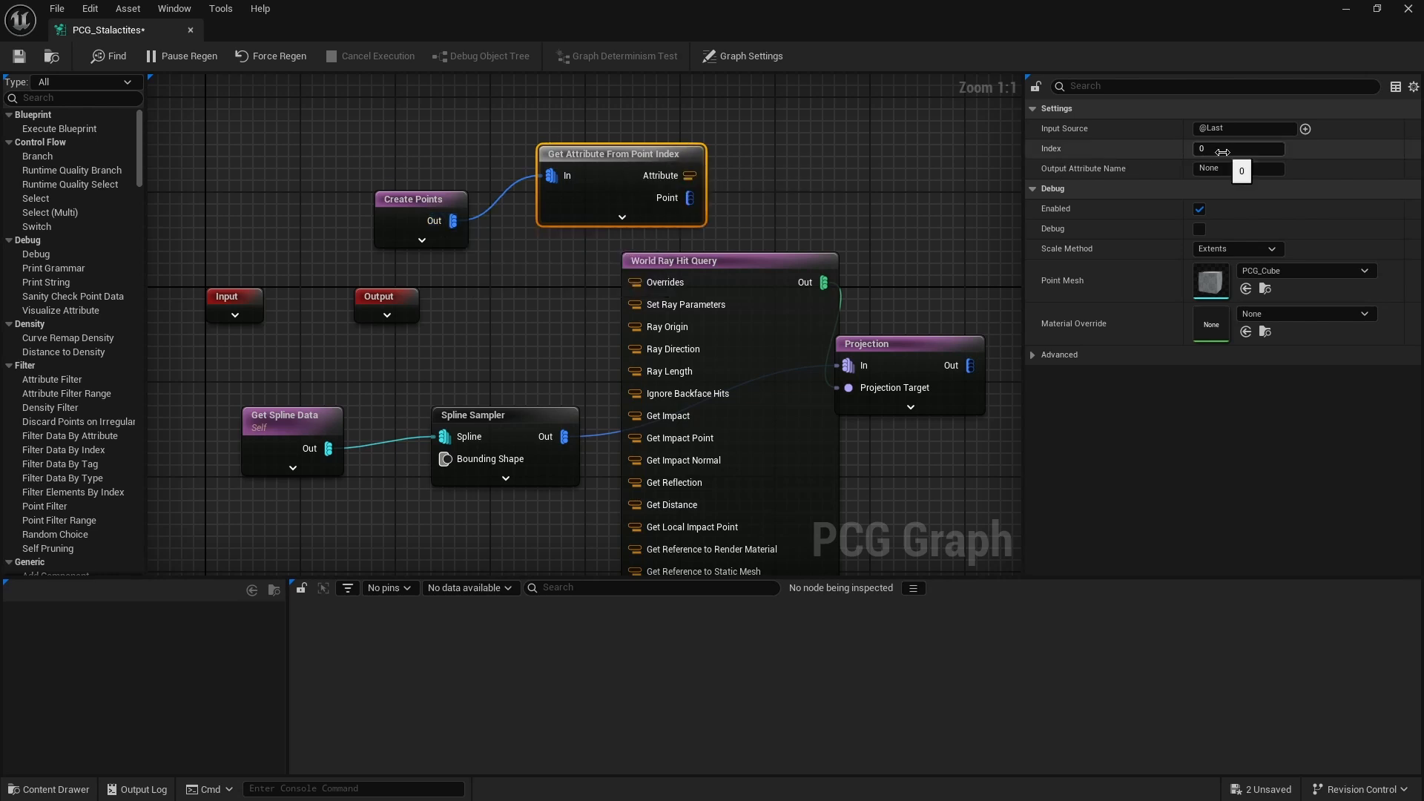
Step: Set the Input Source of the Get Attribute From Point Index node to the point property Position
left_click(1306, 129)
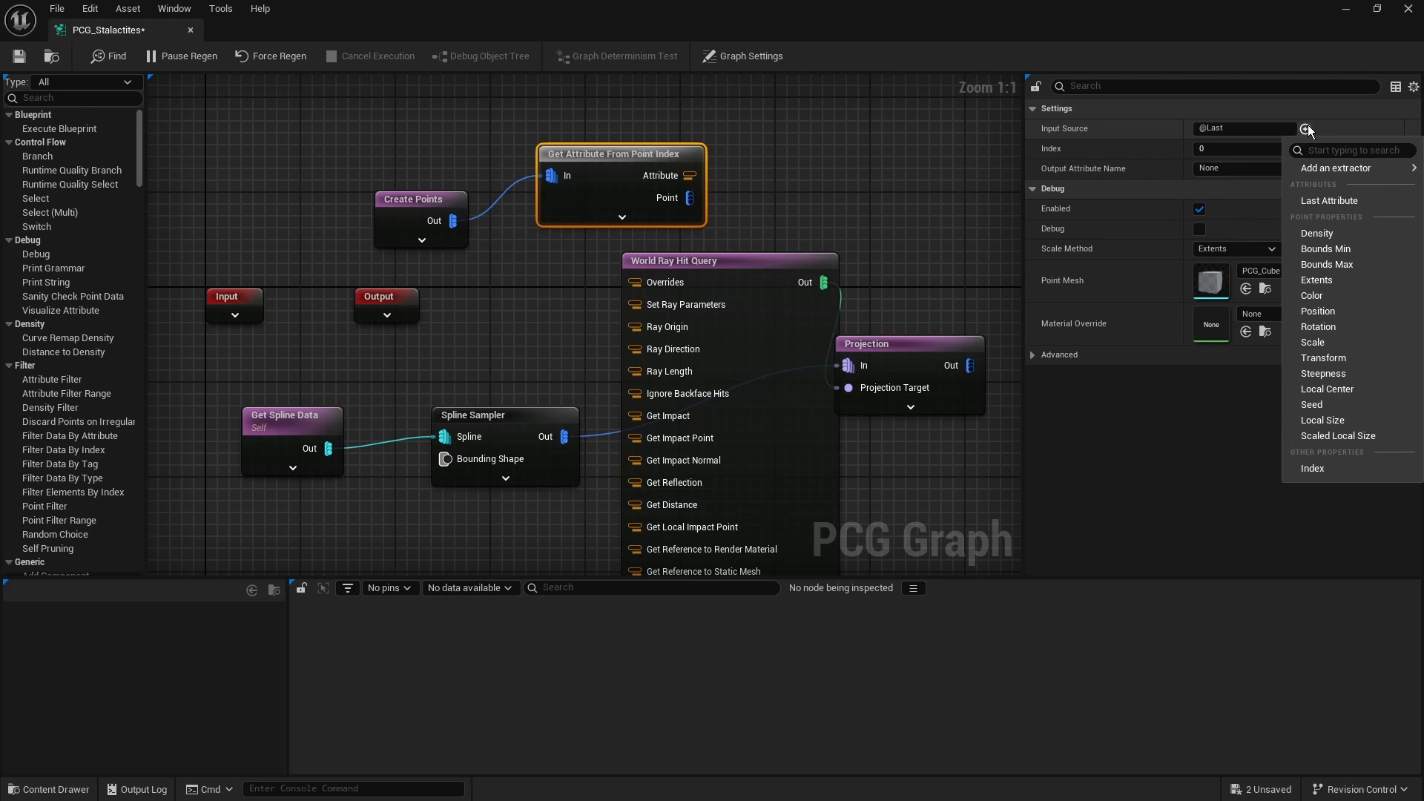
left_click(1317, 311)
left_click(850, 183)
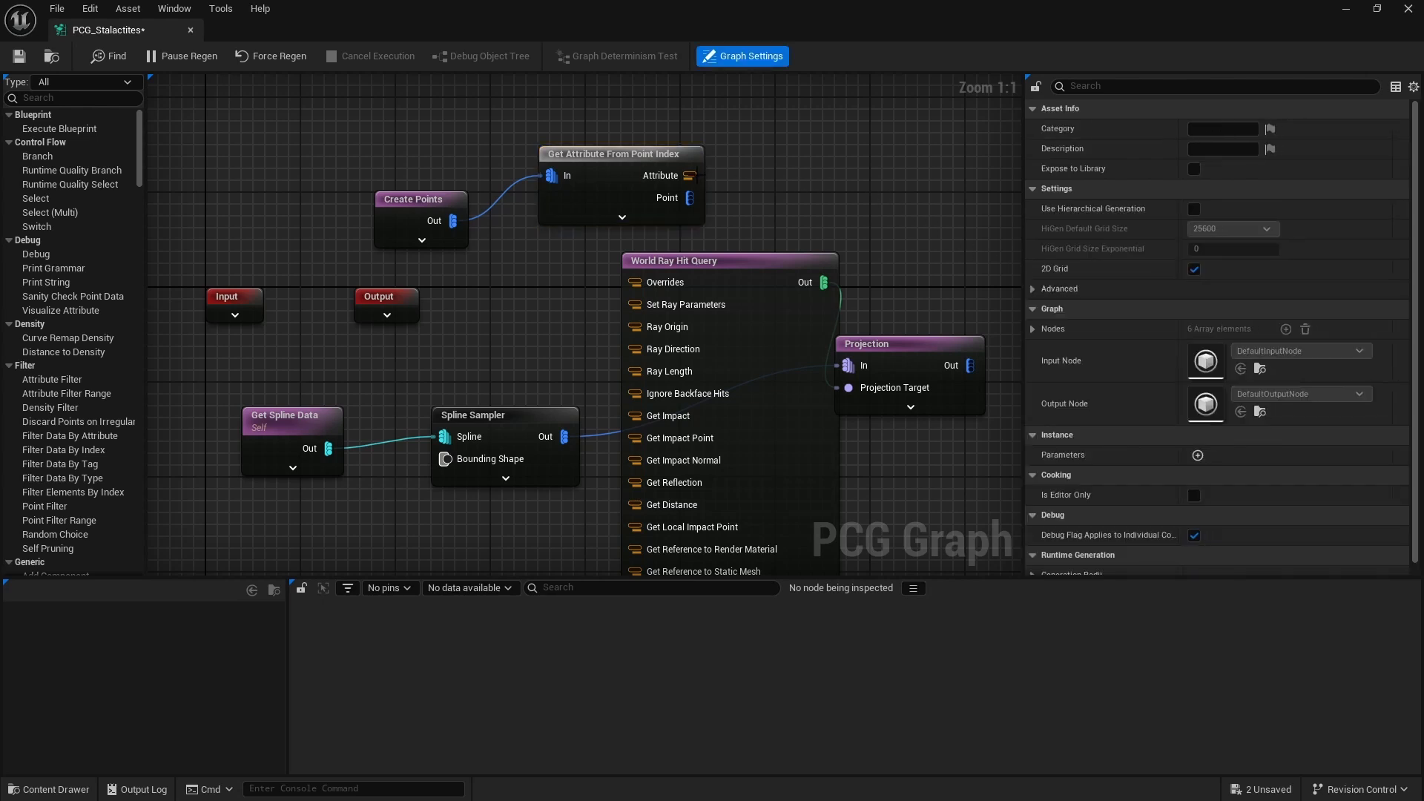
Step: Connect the Attribute output to the Ray Origin input of World Ray Hit Query and collapse its unused pins
left_click_drag(690, 175, 748, 176)
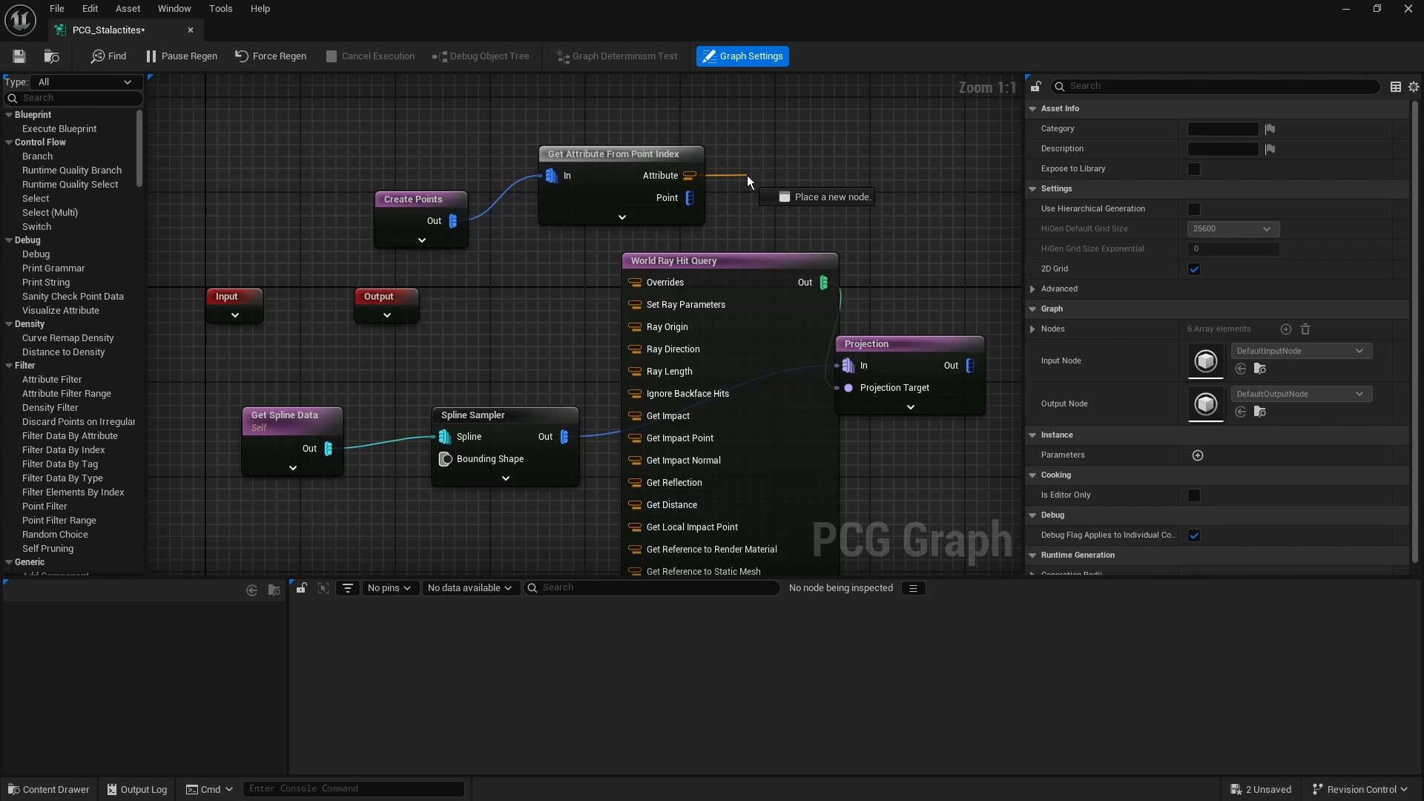
left_click_drag(747, 180, 656, 330)
right_click_drag(876, 506, 855, 298)
right_click_drag(821, 399, 699, 470)
left_click(698, 529)
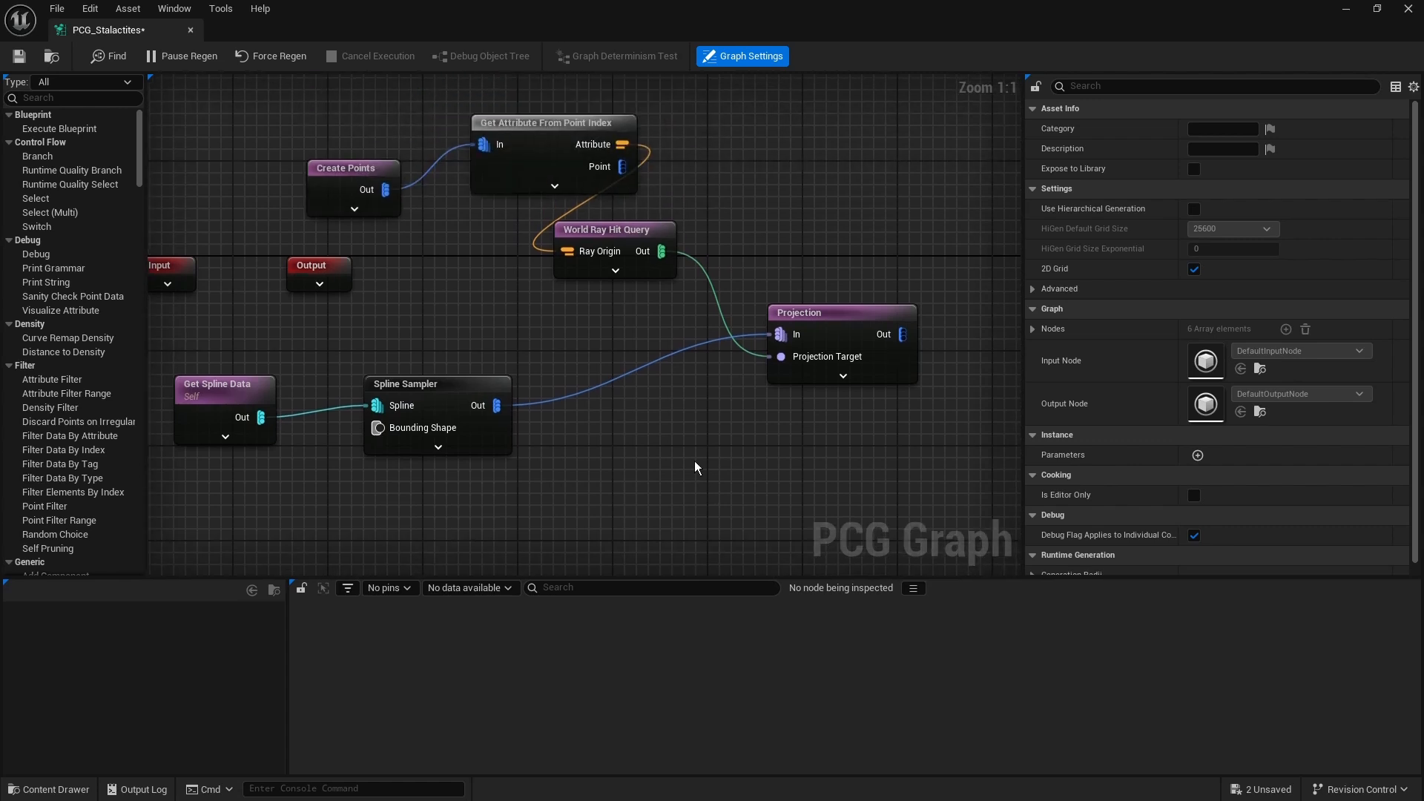
Step: Place World Ray Hit Query beside Get Attribute From Point Index and shift the Projection node slightly further along the graph
left_click_drag(602, 253, 721, 169)
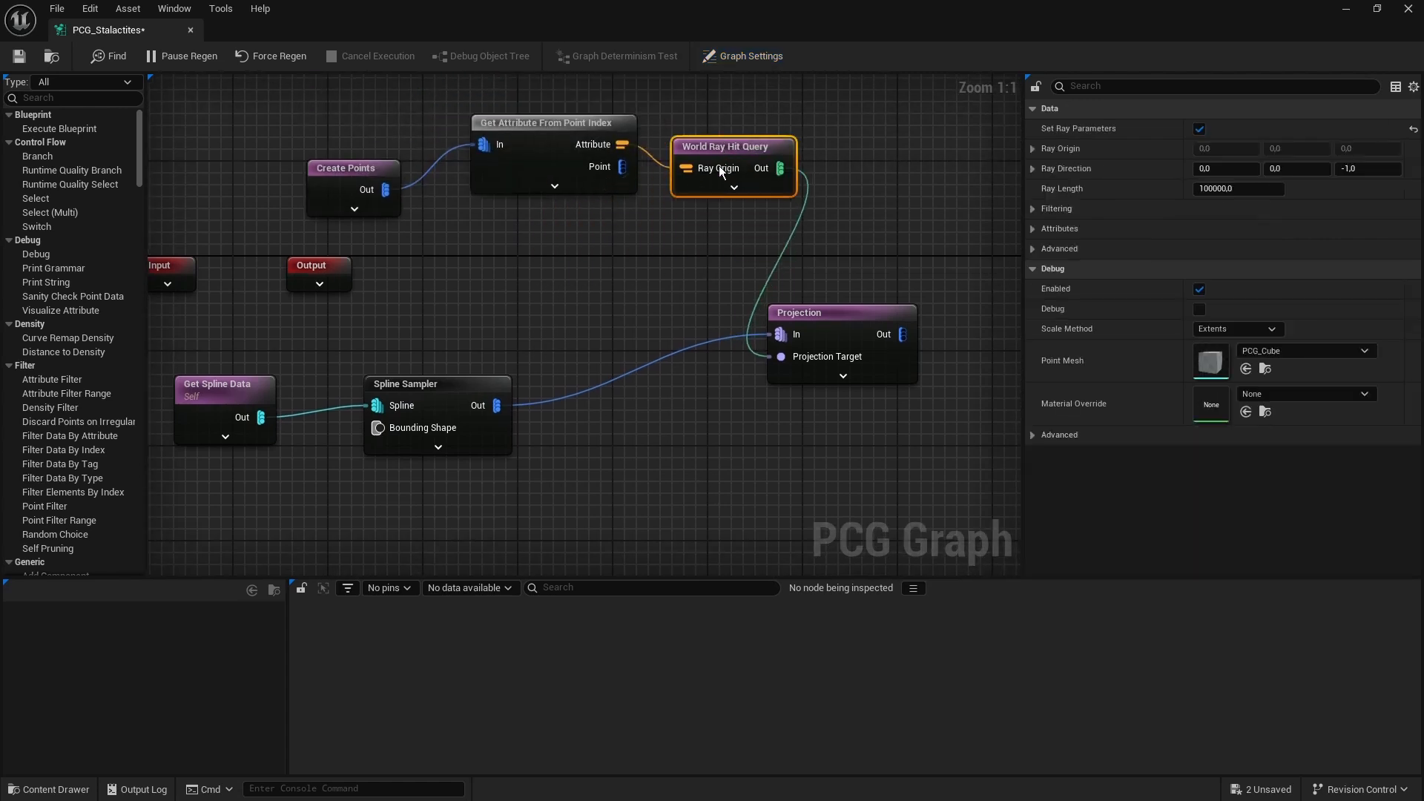
right_click_drag(739, 401, 714, 399)
left_click_drag(802, 327, 850, 338)
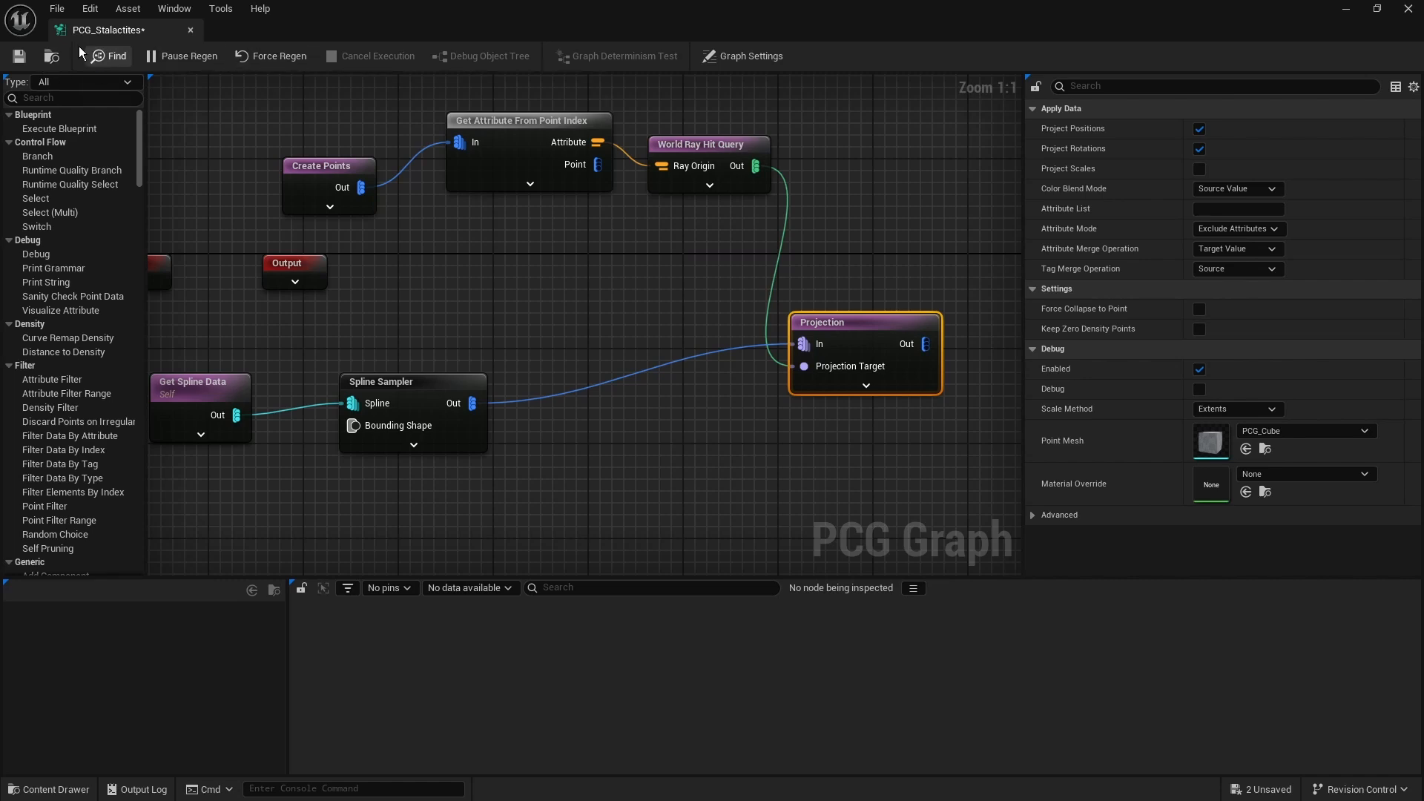
Step: Save the PCG_Stalactites graph and place a BP_Stalactites actor on the level's floor
left_click(13, 62)
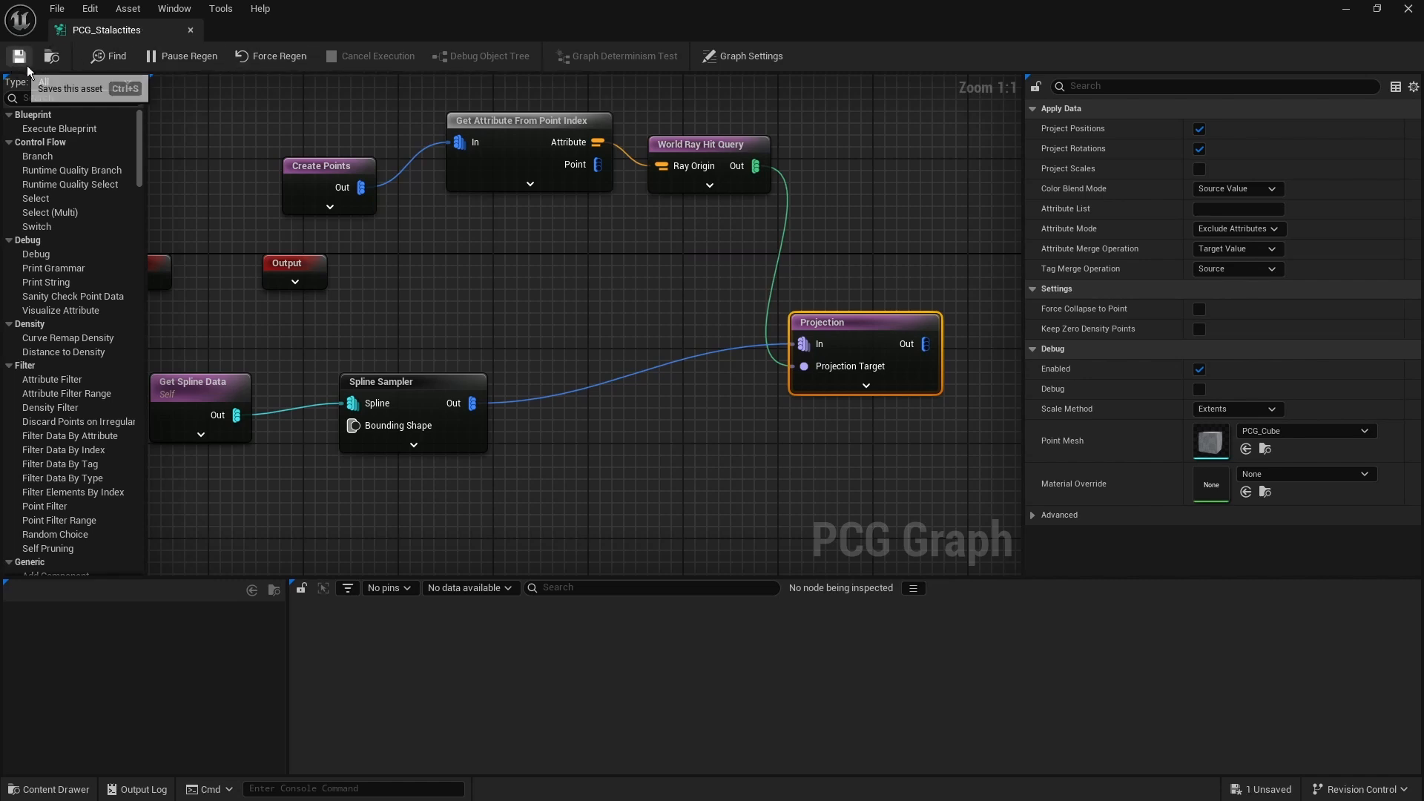
left_click(1345, 10)
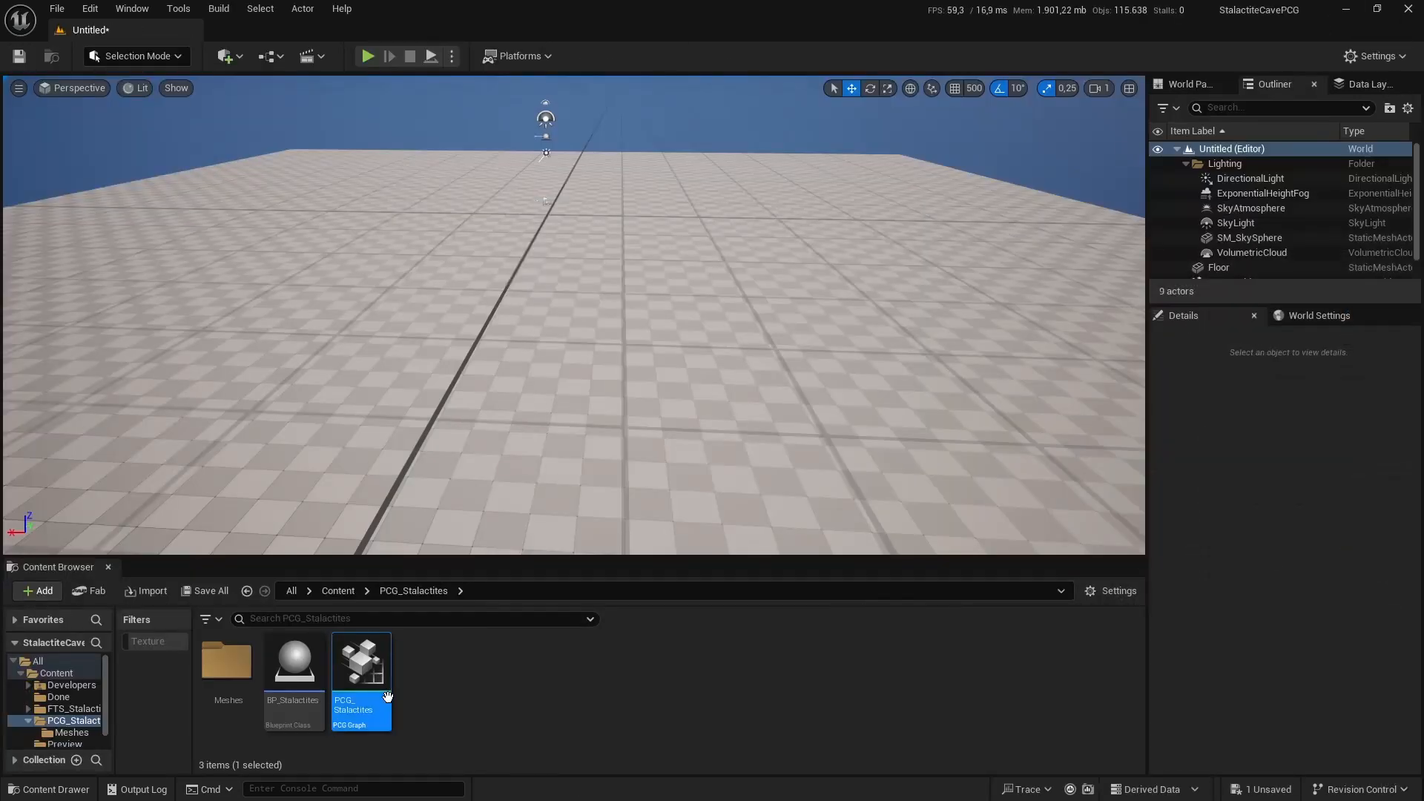
left_click_drag(294, 667, 591, 227)
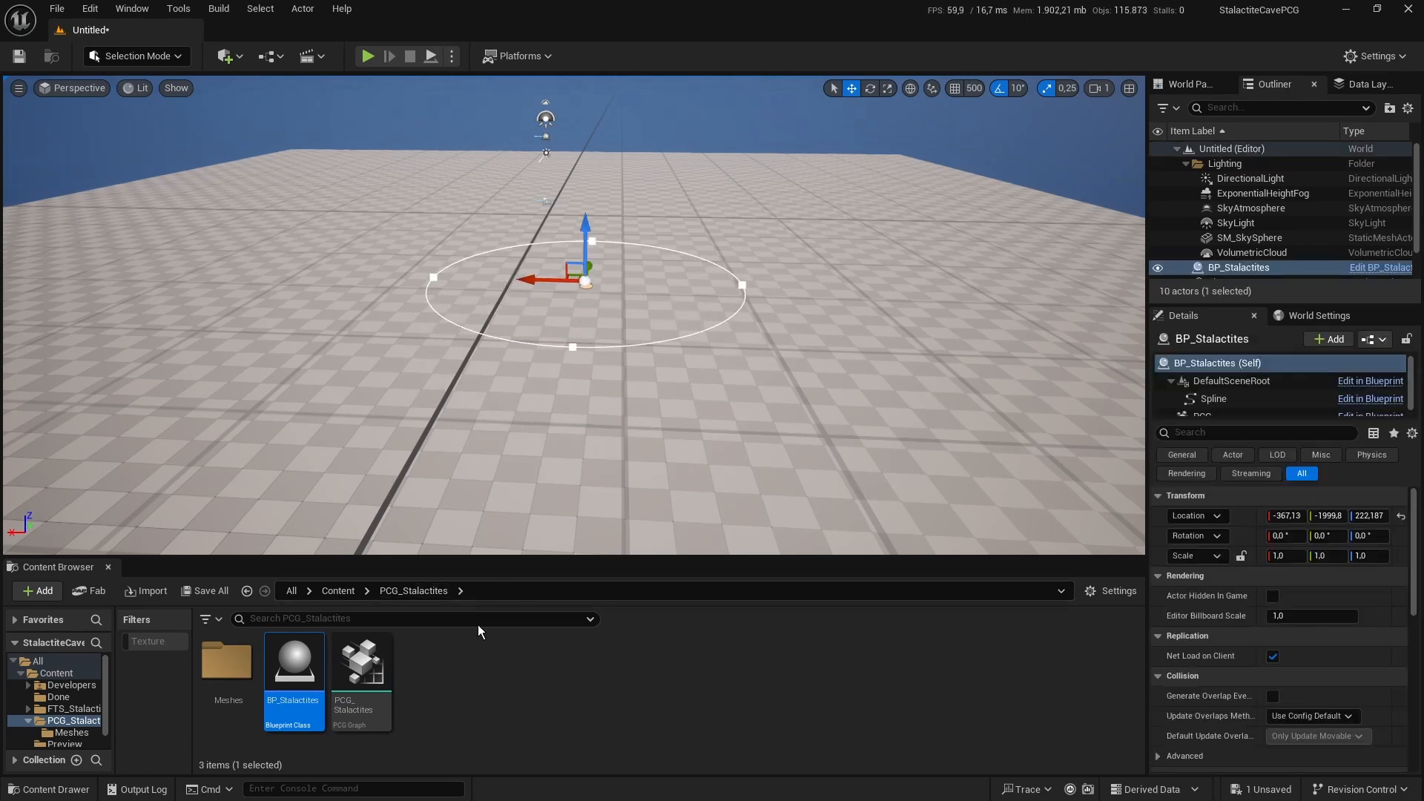
Step: Enable Debug on the Projection node in PCG_Stalactites and check the actor in the level
double_click(361, 664)
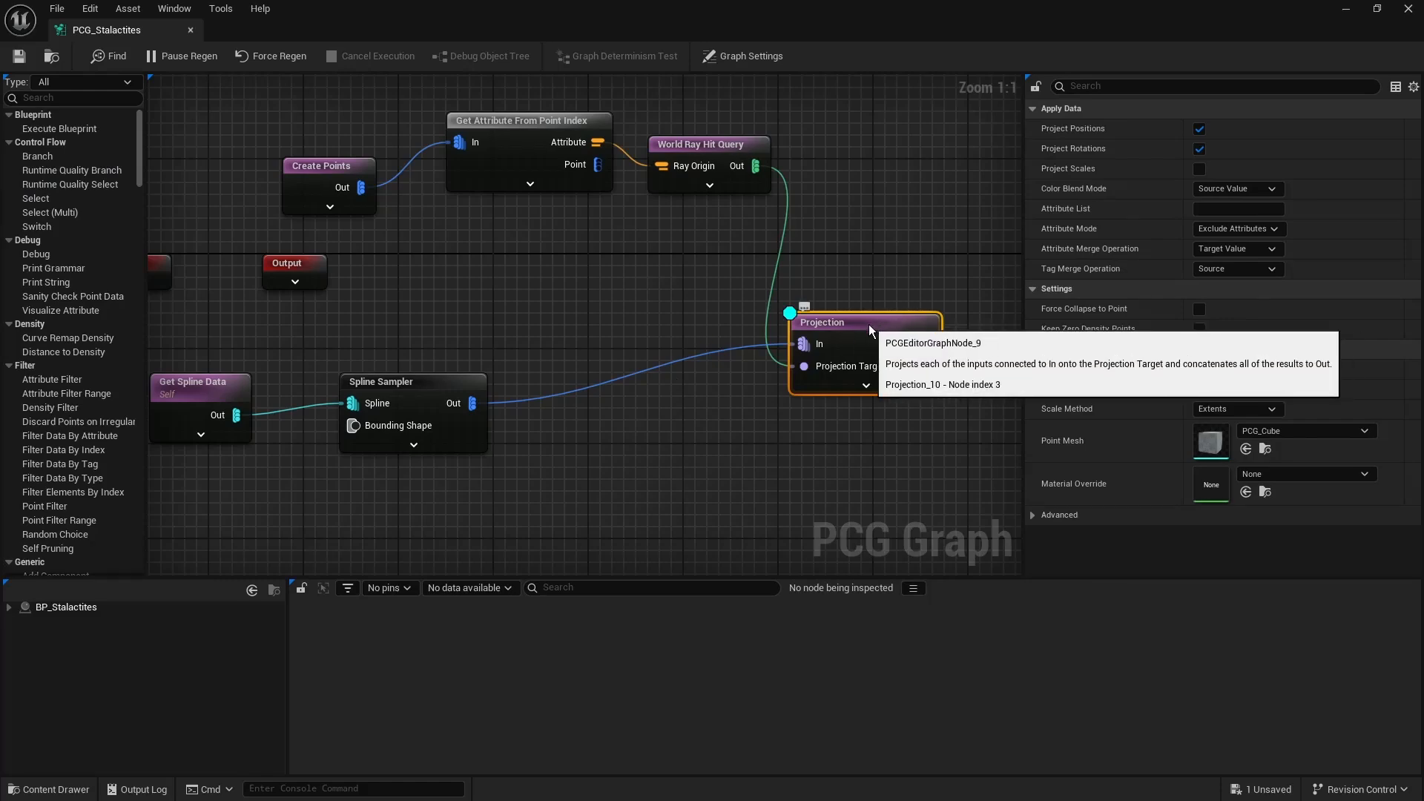
left_click(1346, 8)
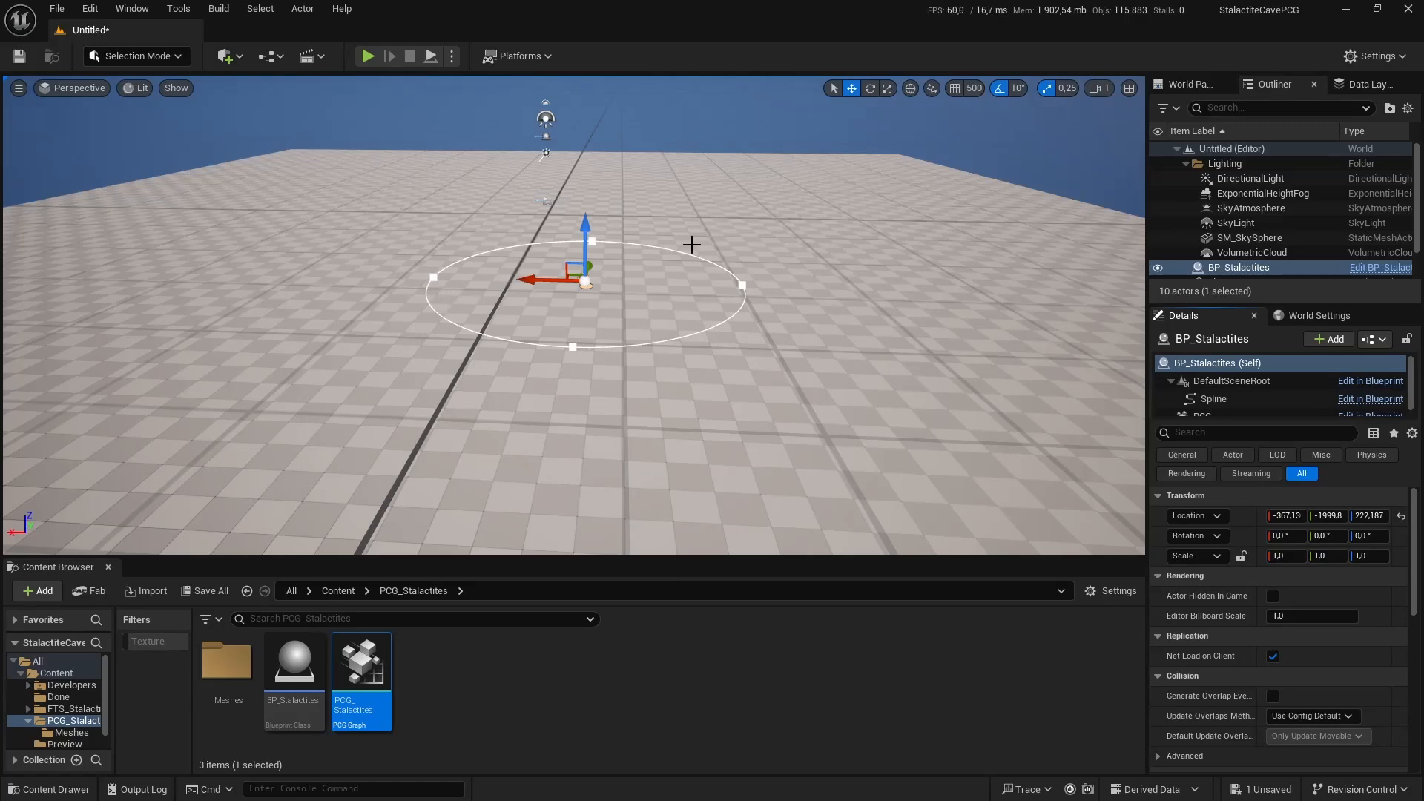
double_click(363, 668)
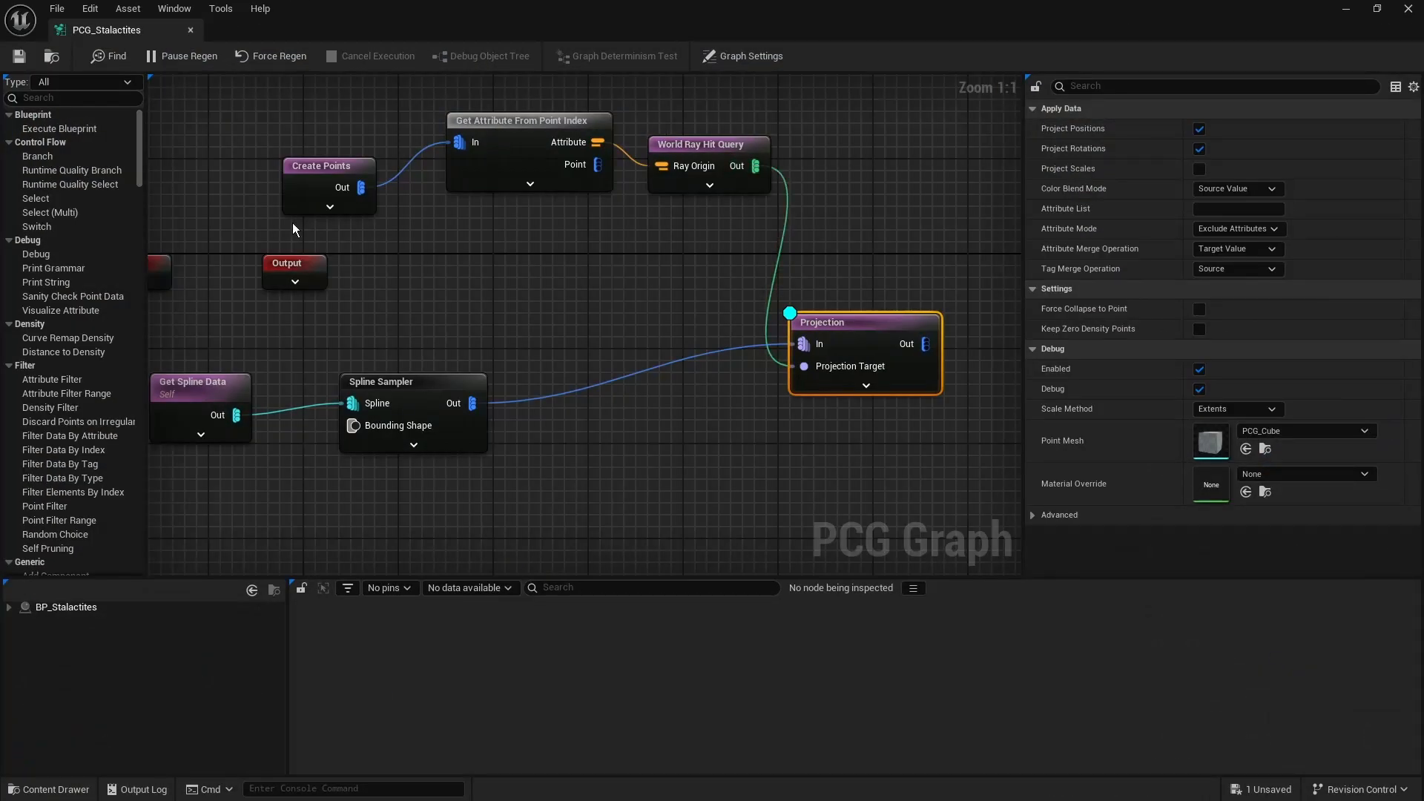
Step: Set the Collision Channel of World Ray Hit Query to WorldDynamic and check the projected points in the level
left_click(723, 157)
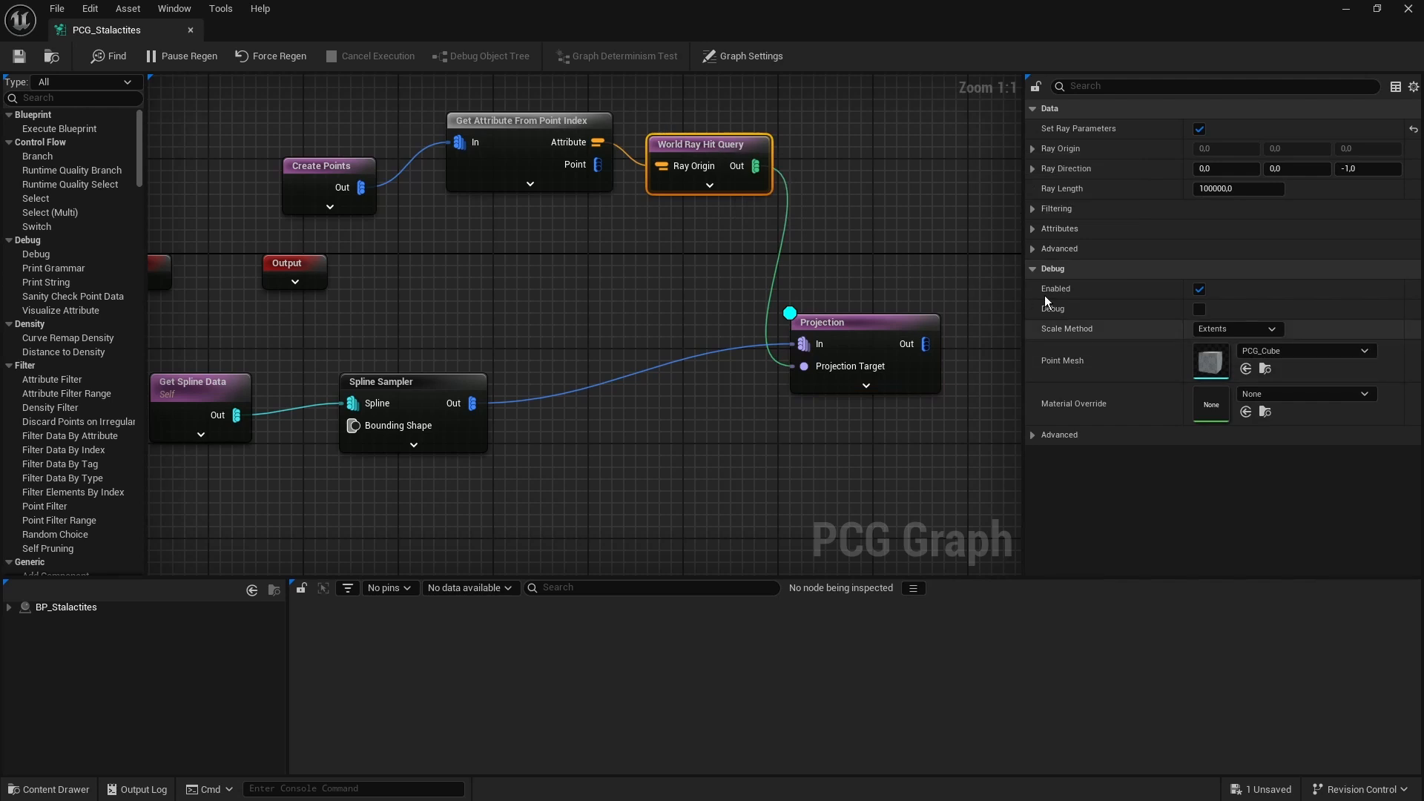
left_click(1032, 249)
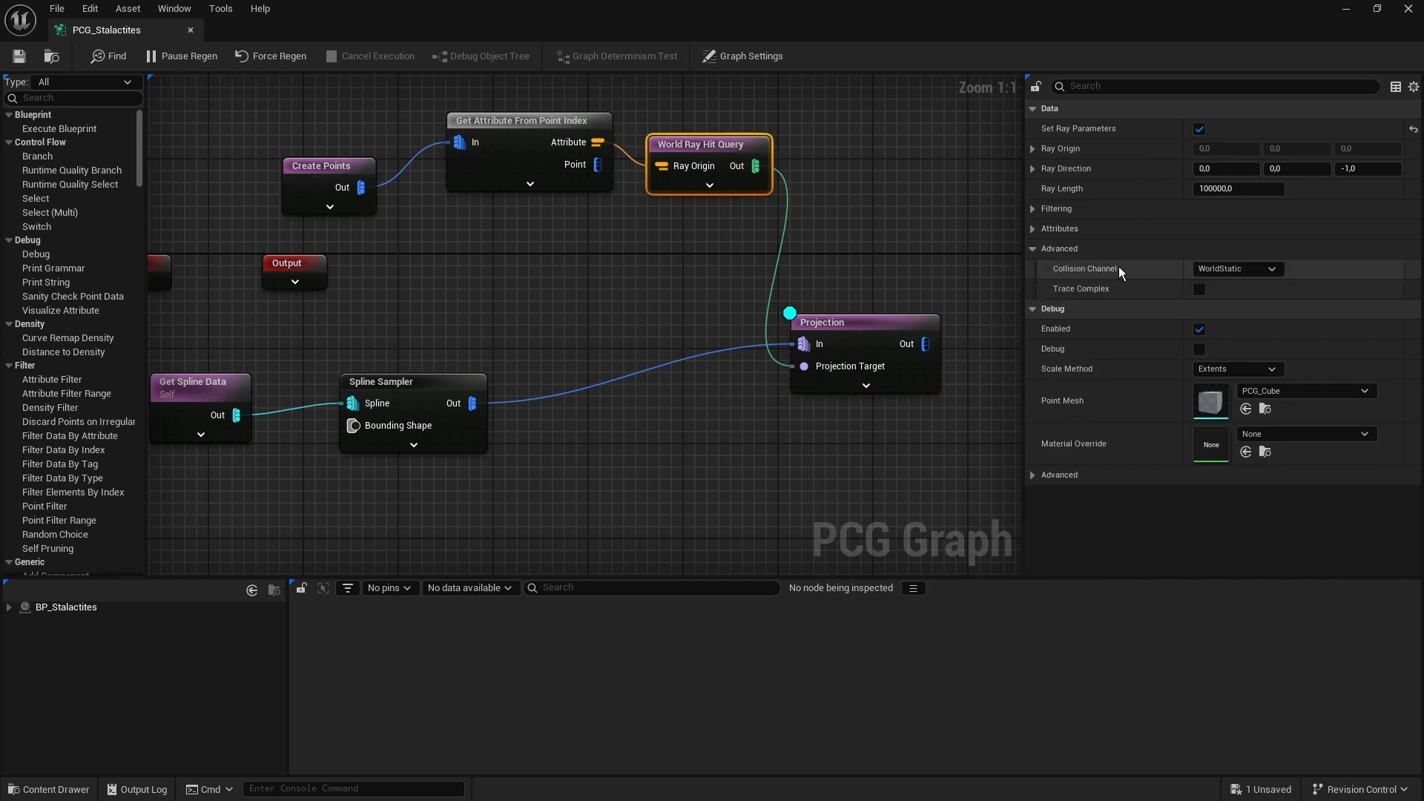
left_click(1223, 270)
left_click(1234, 295)
left_click(1346, 9)
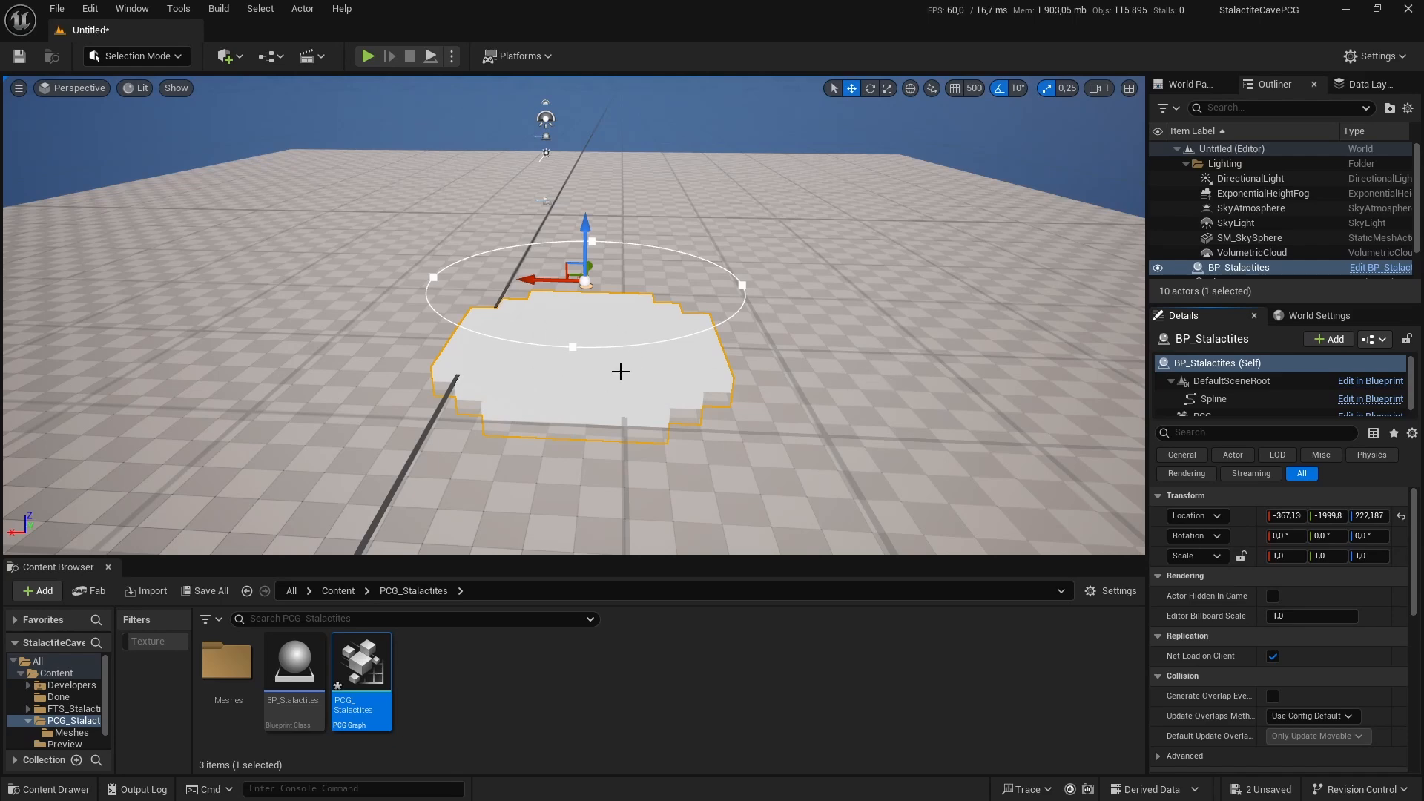
Step: Duplicate the World Ray Hit Query and Projection nodes in PCG_Stalactites and arrange the copies below the originals
double_click(361, 662)
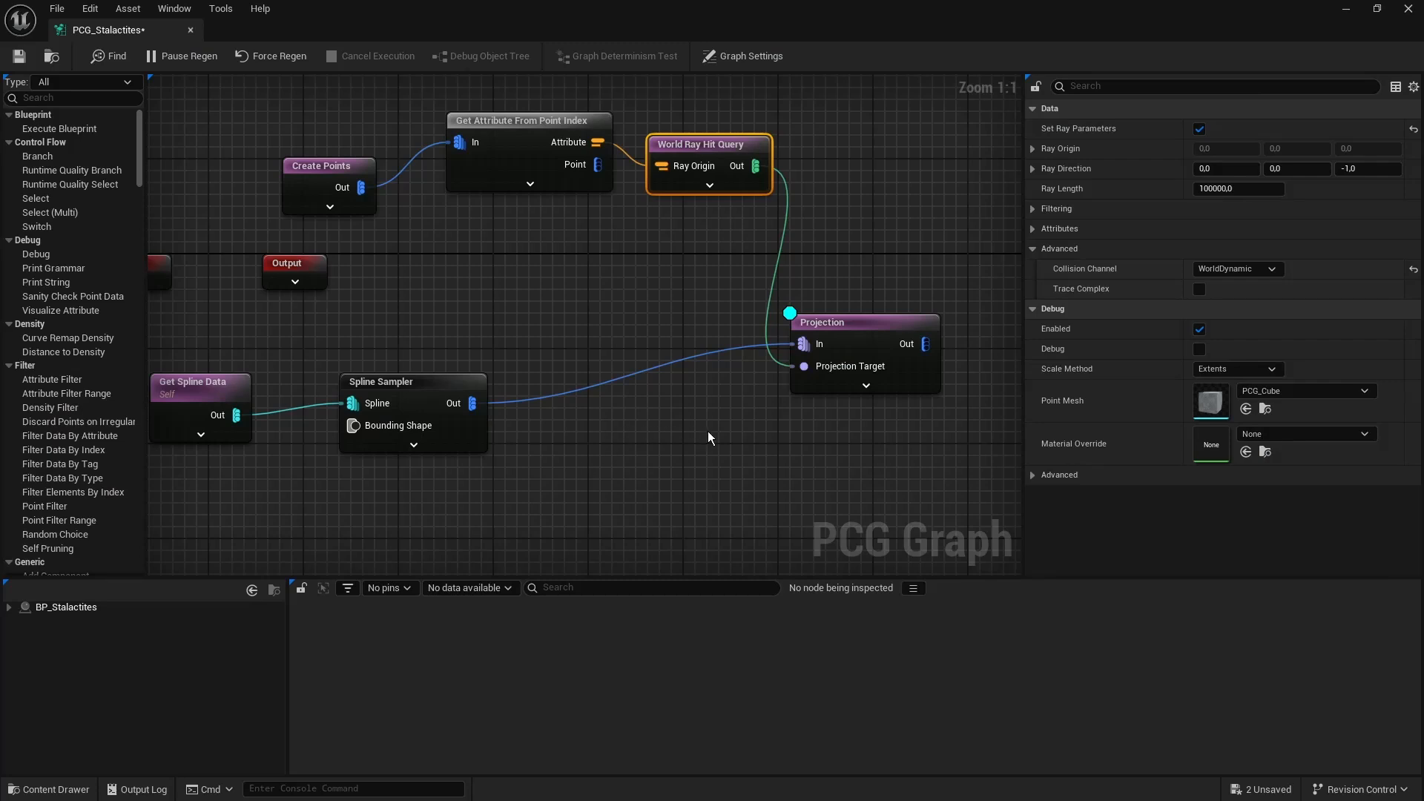
left_click(637, 264)
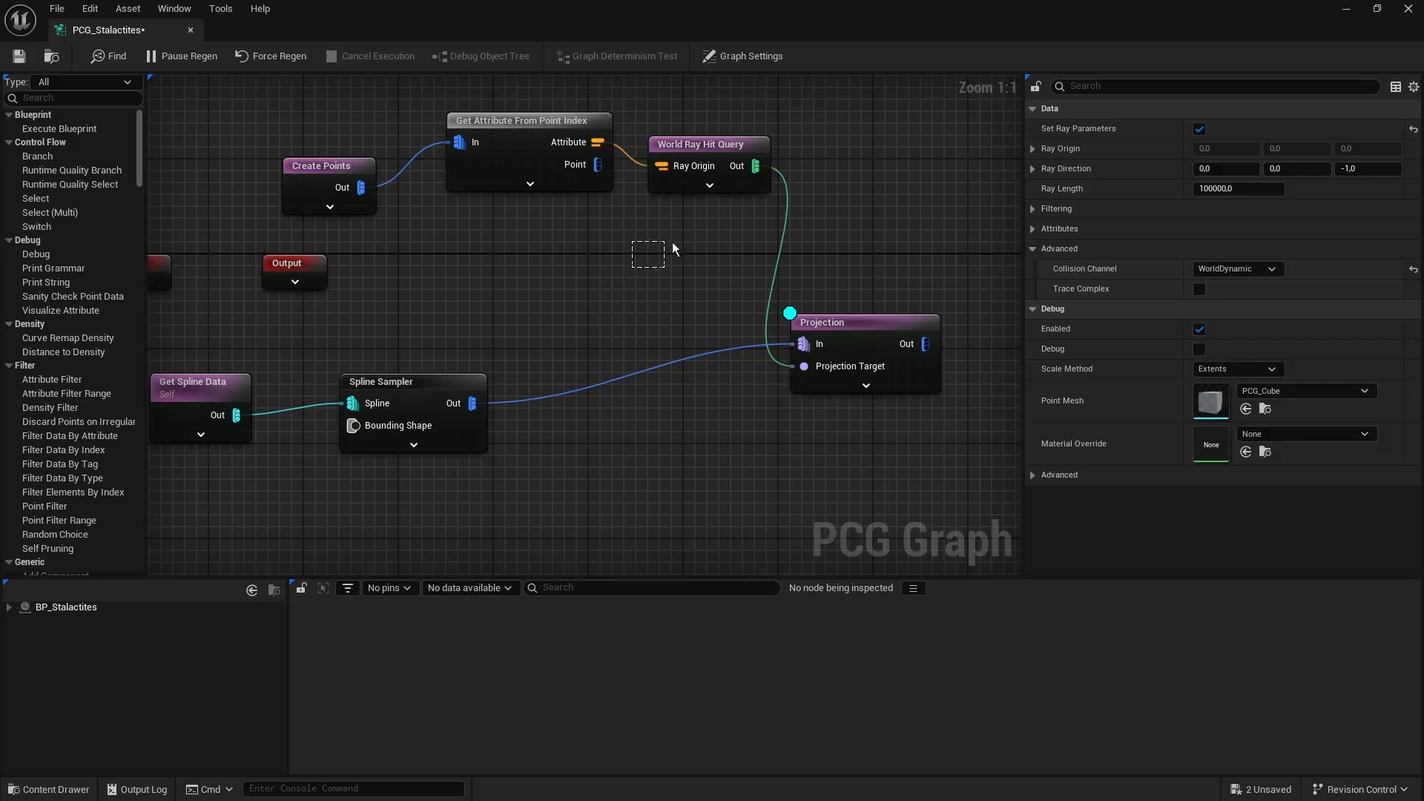
left_click_drag(672, 241, 686, 234)
left_click_drag(897, 117, 694, 422)
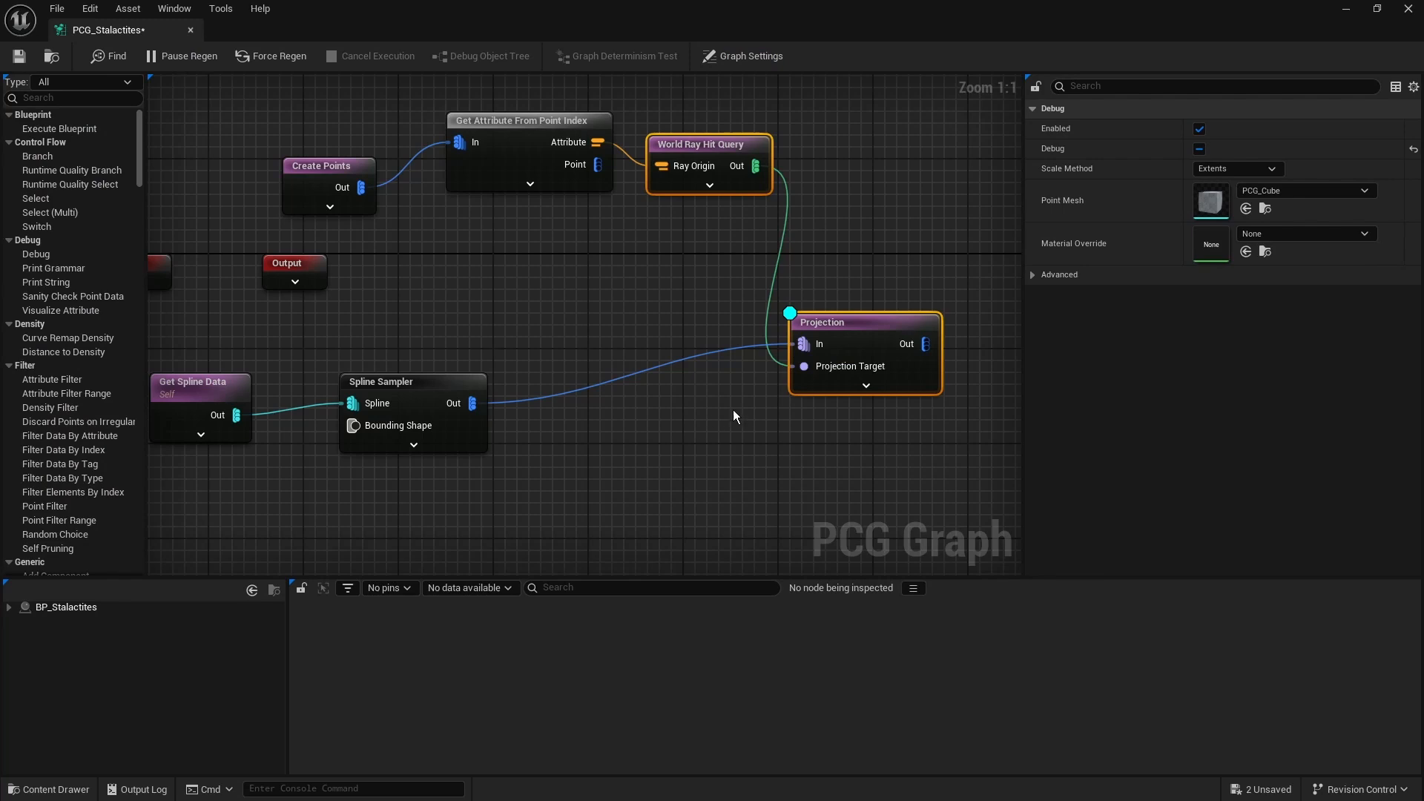
key("ctrl+d")
right_click_drag(732, 330, 704, 241)
left_click_drag(705, 243, 644, 350)
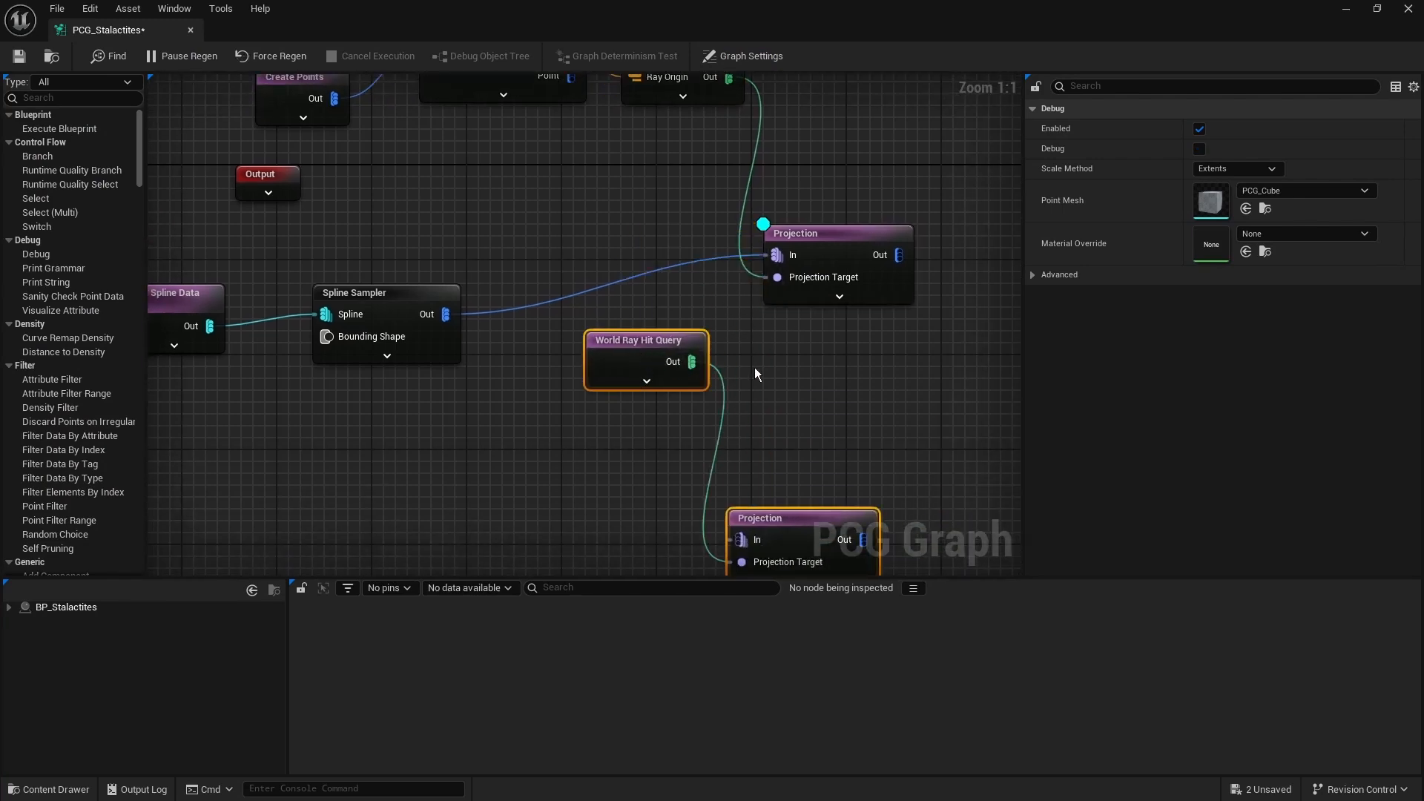
left_click(755, 367)
left_click_drag(794, 529, 831, 449)
left_click(806, 395)
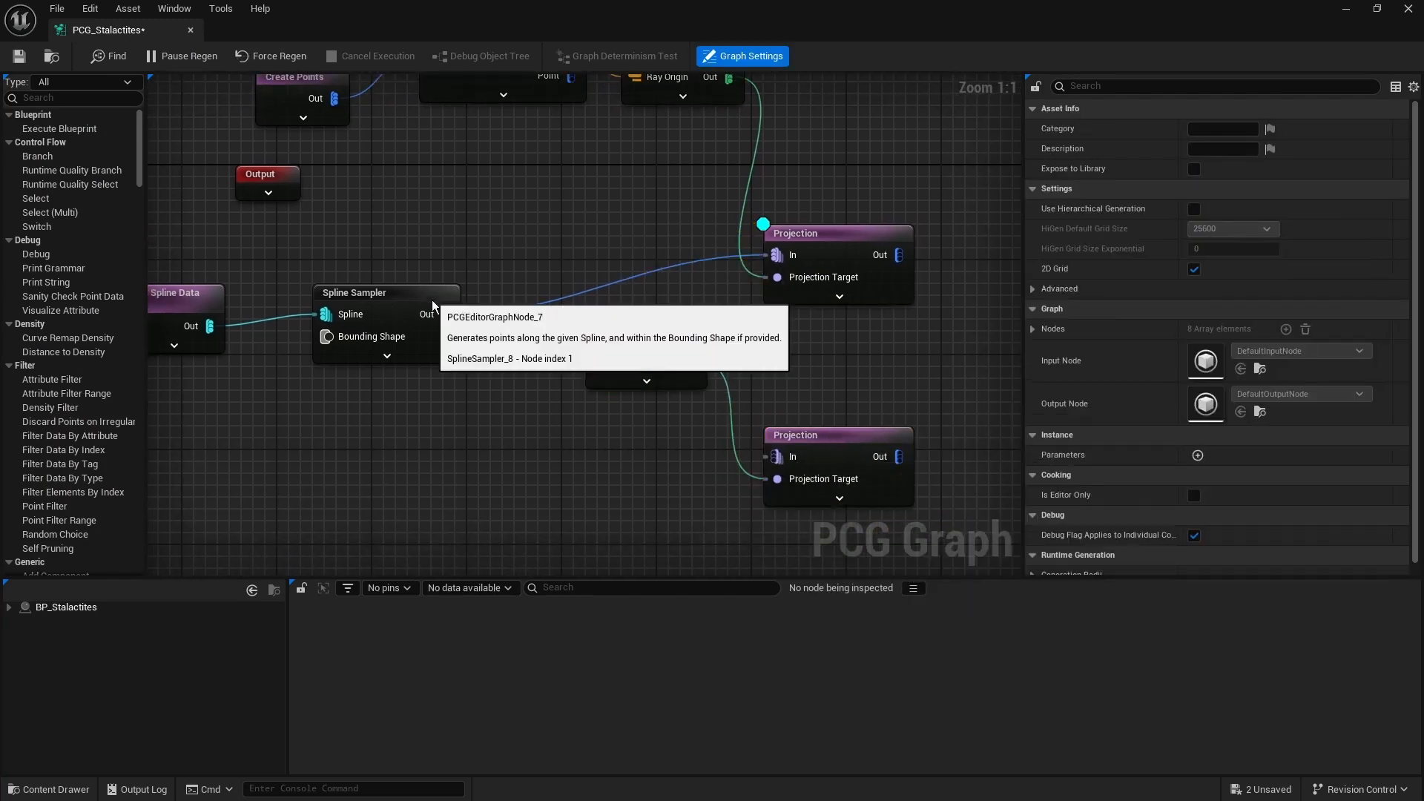
Step: Connect Spline Sampler to the duplicated Projection's In pin and the Attribute output to the duplicated World Ray Hit Query's Ray Origin
left_click_drag(445, 313, 776, 456)
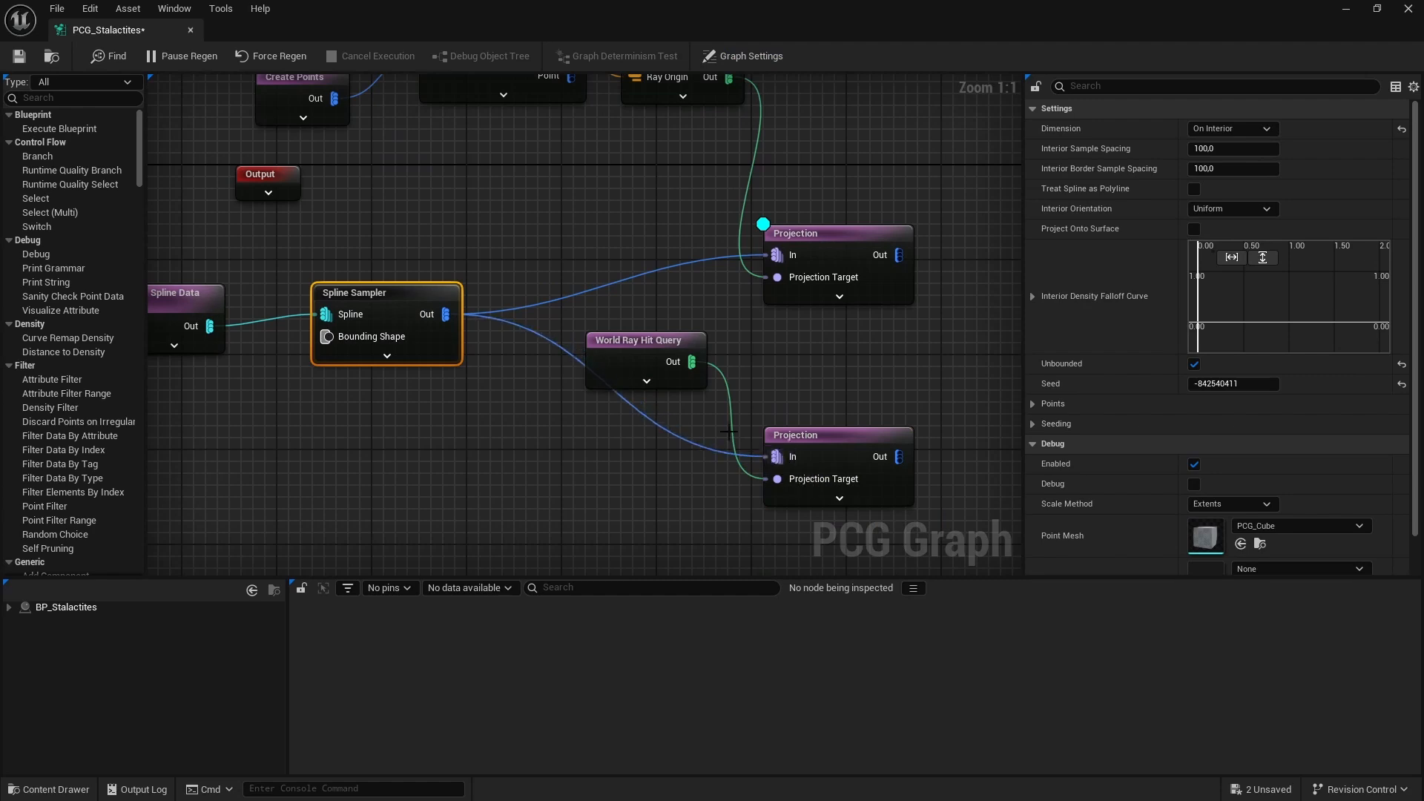
left_click(646, 381)
right_click_drag(575, 183, 565, 264)
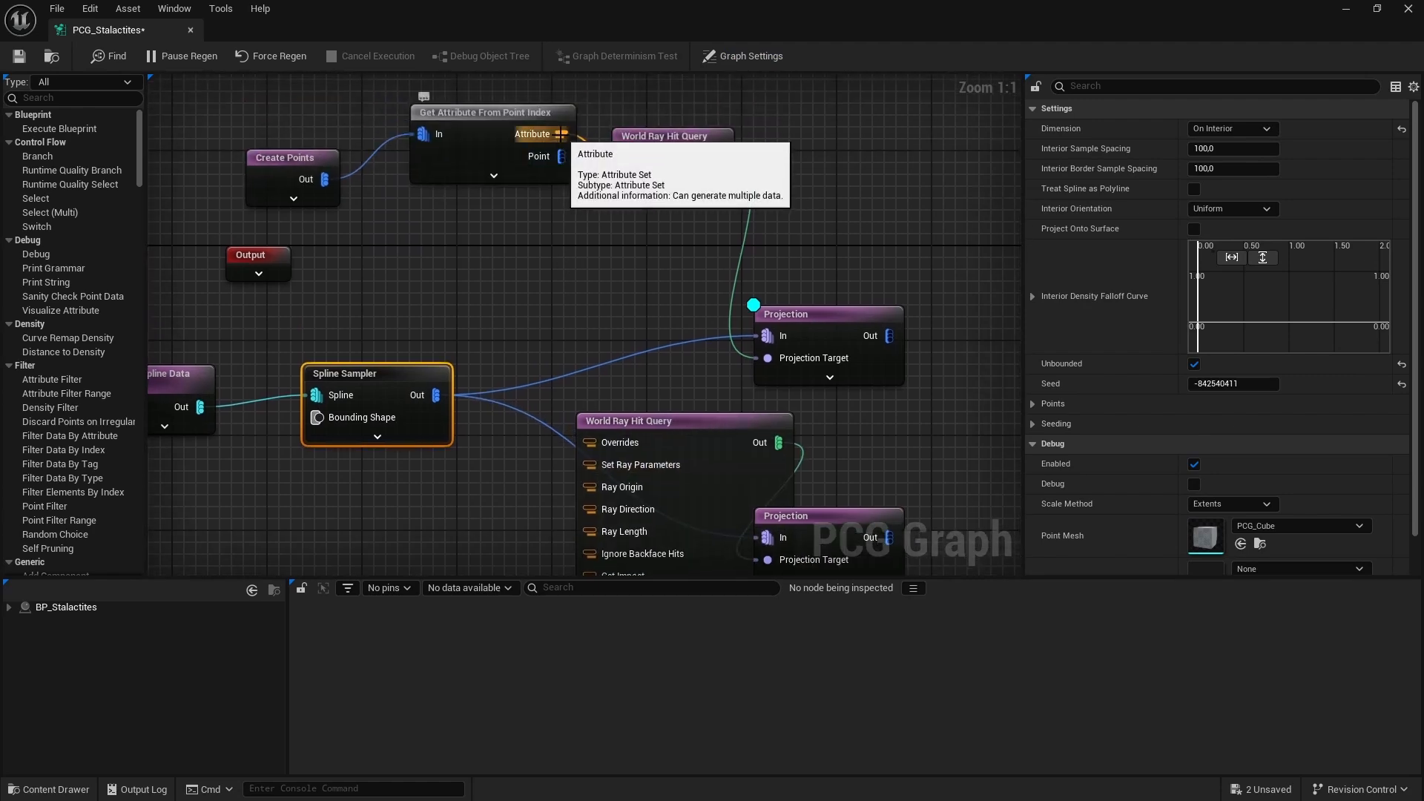
left_click_drag(562, 134, 605, 494)
right_click_drag(605, 493, 625, 353)
left_click(625, 353)
right_click_drag(673, 309, 623, 571)
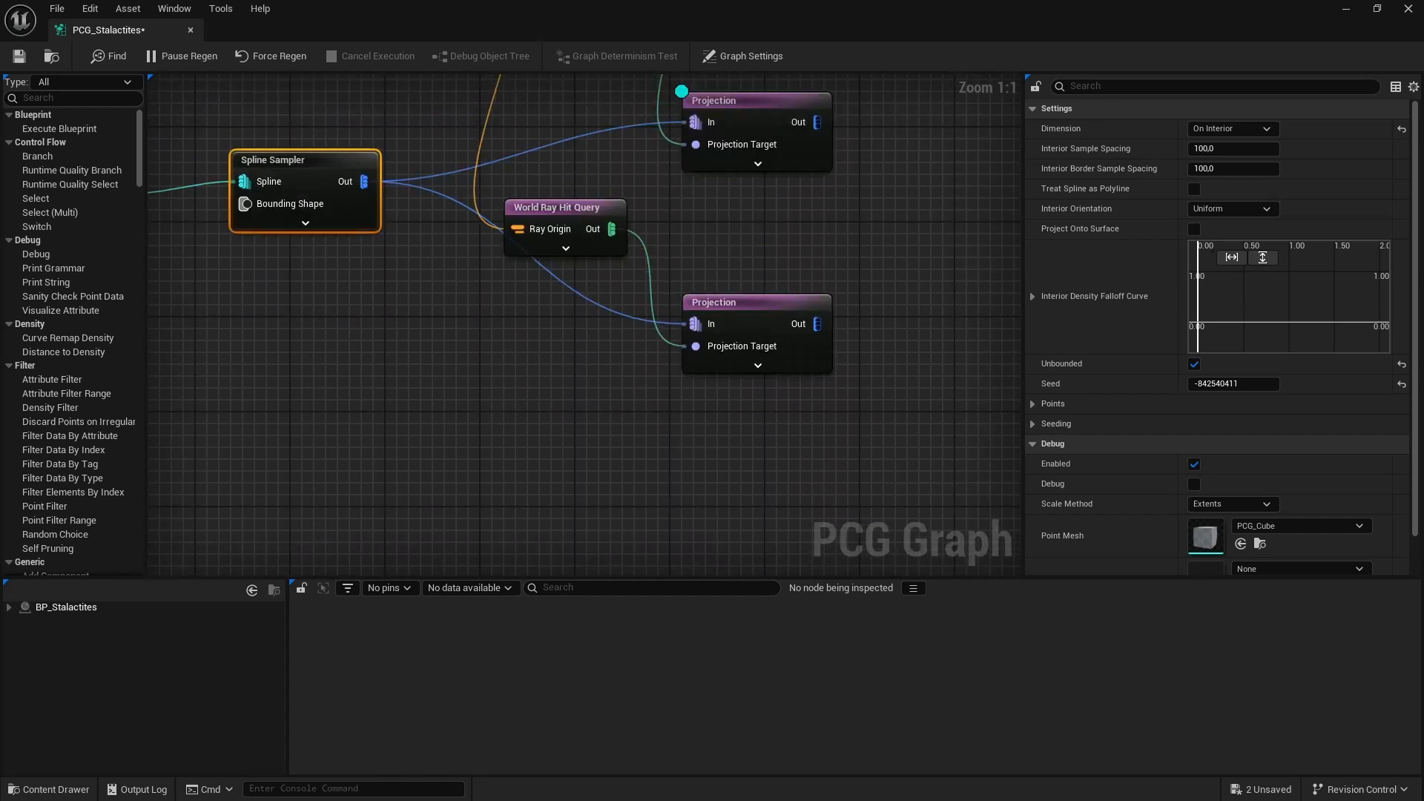
right_click_drag(556, 307, 562, 450)
Step: Edit the Z component of Ray Direction on the duplicated World Ray Hit Query node
left_click(593, 345)
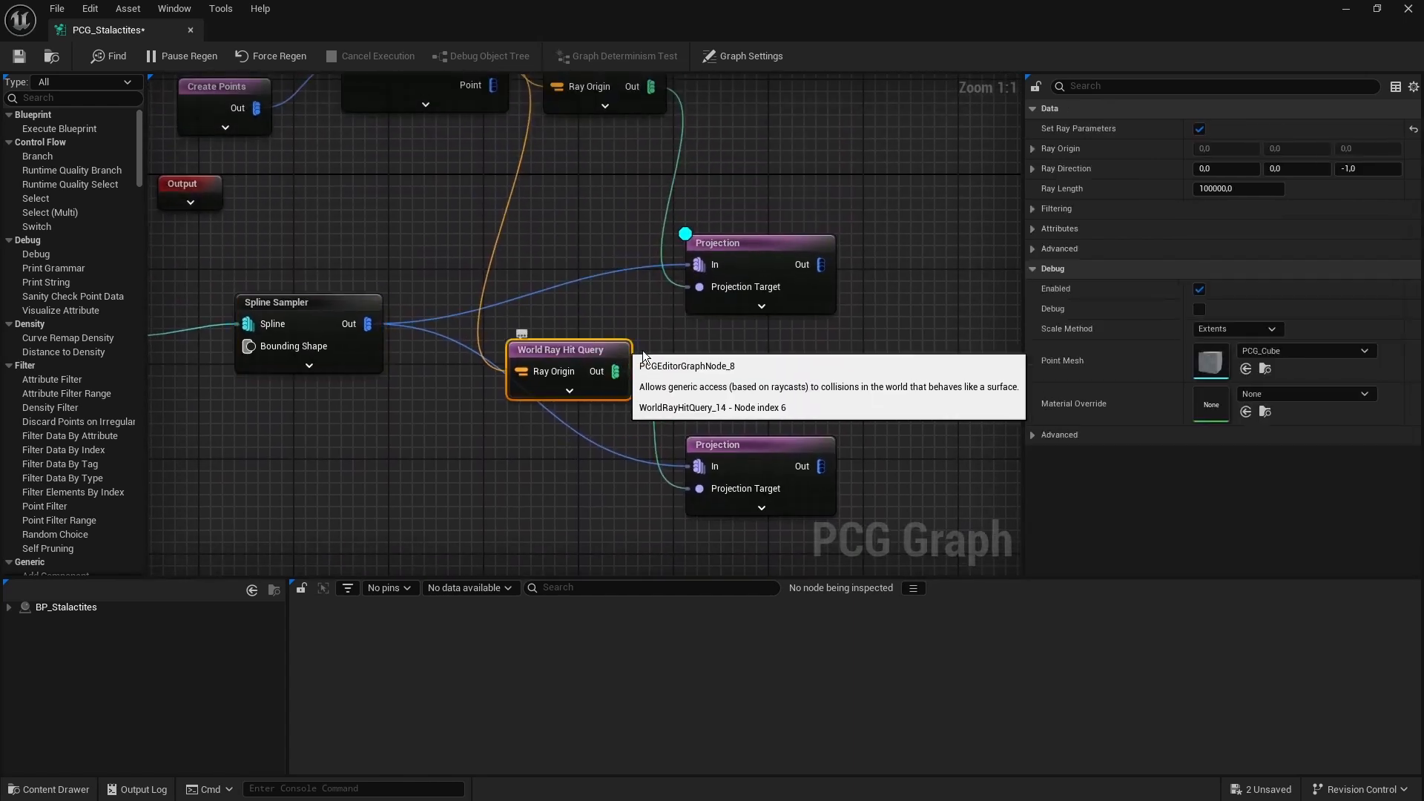
left_click(1374, 164)
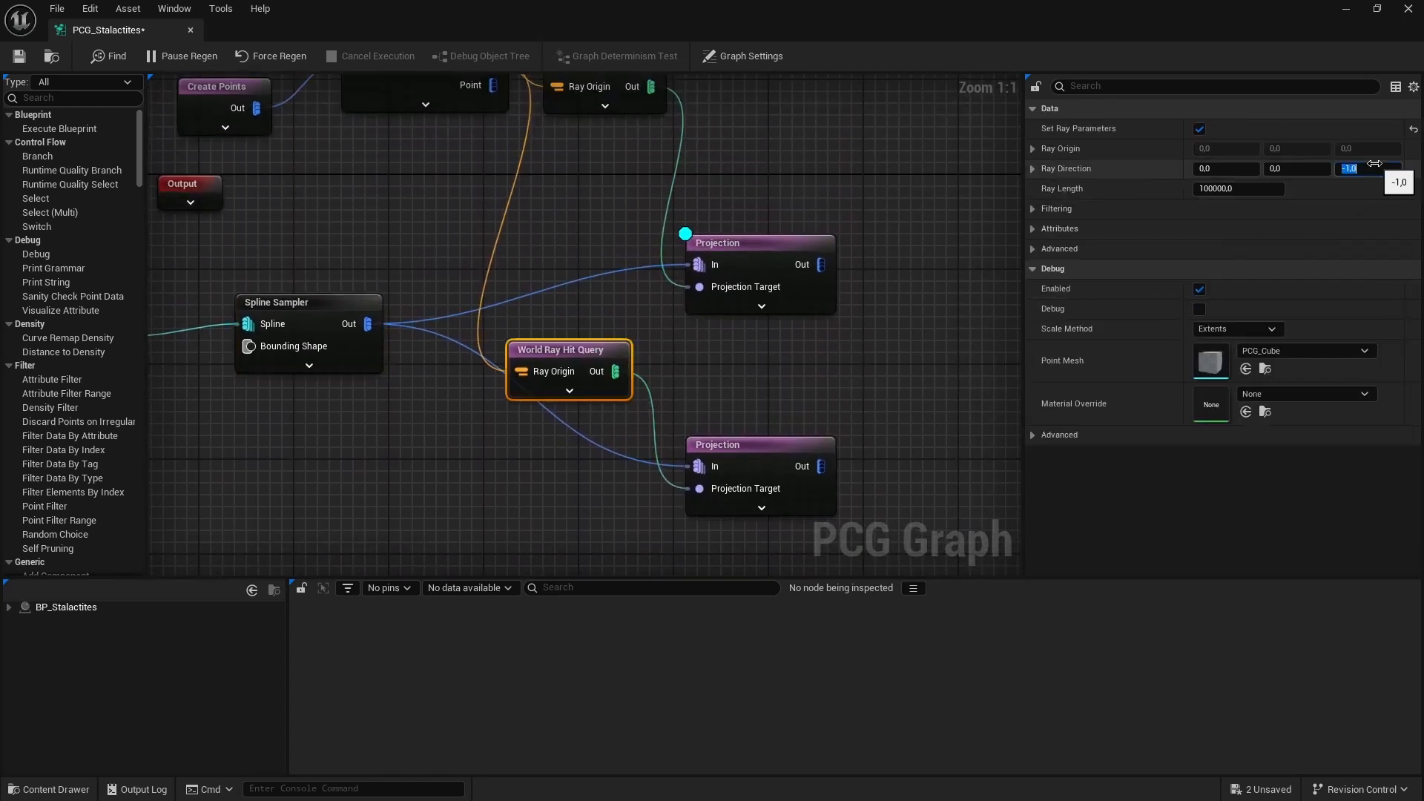
left_click(918, 375)
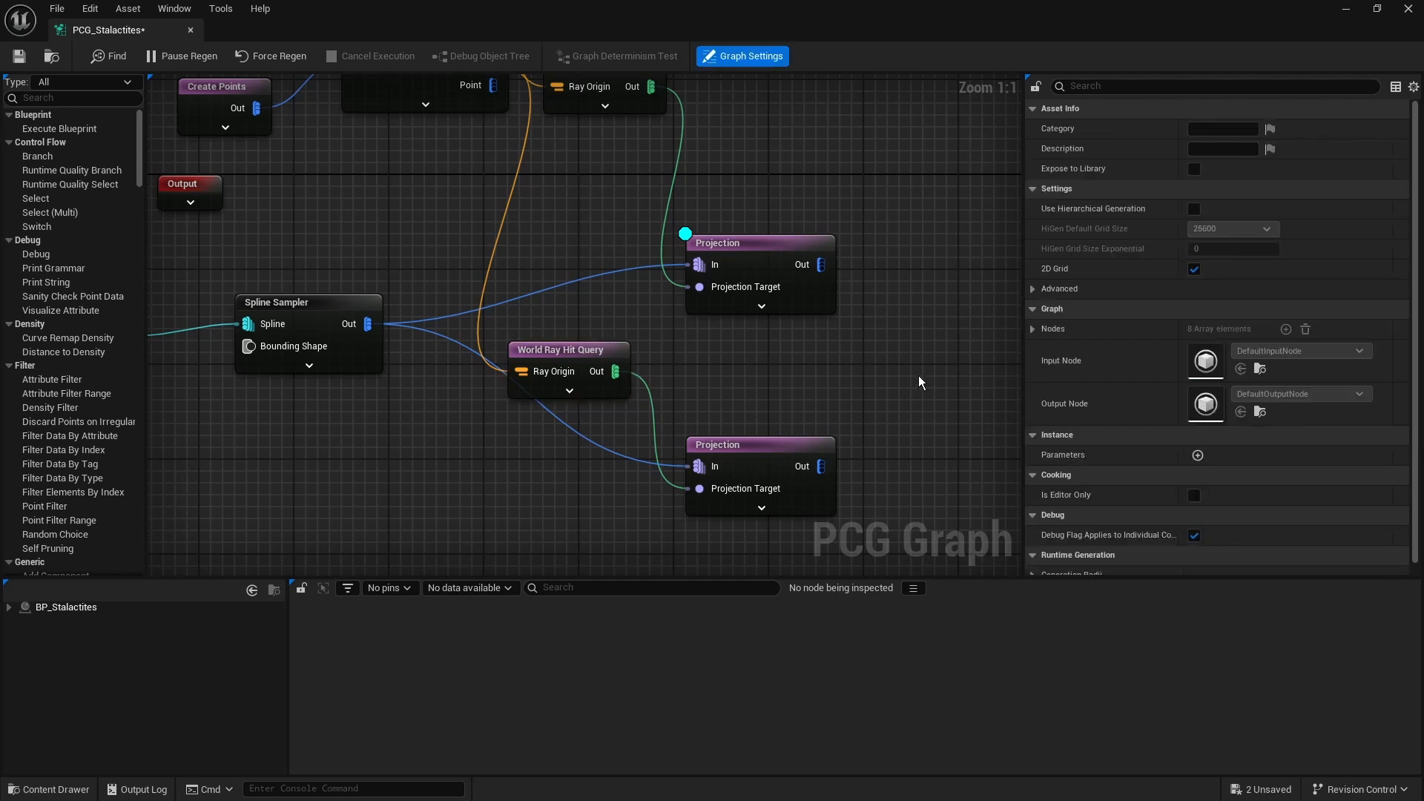
Step: Select the duplicated Projection node, save the graph and return to the level
left_click_drag(891, 361, 800, 493)
left_click(826, 396)
left_click(19, 56)
left_click(1345, 9)
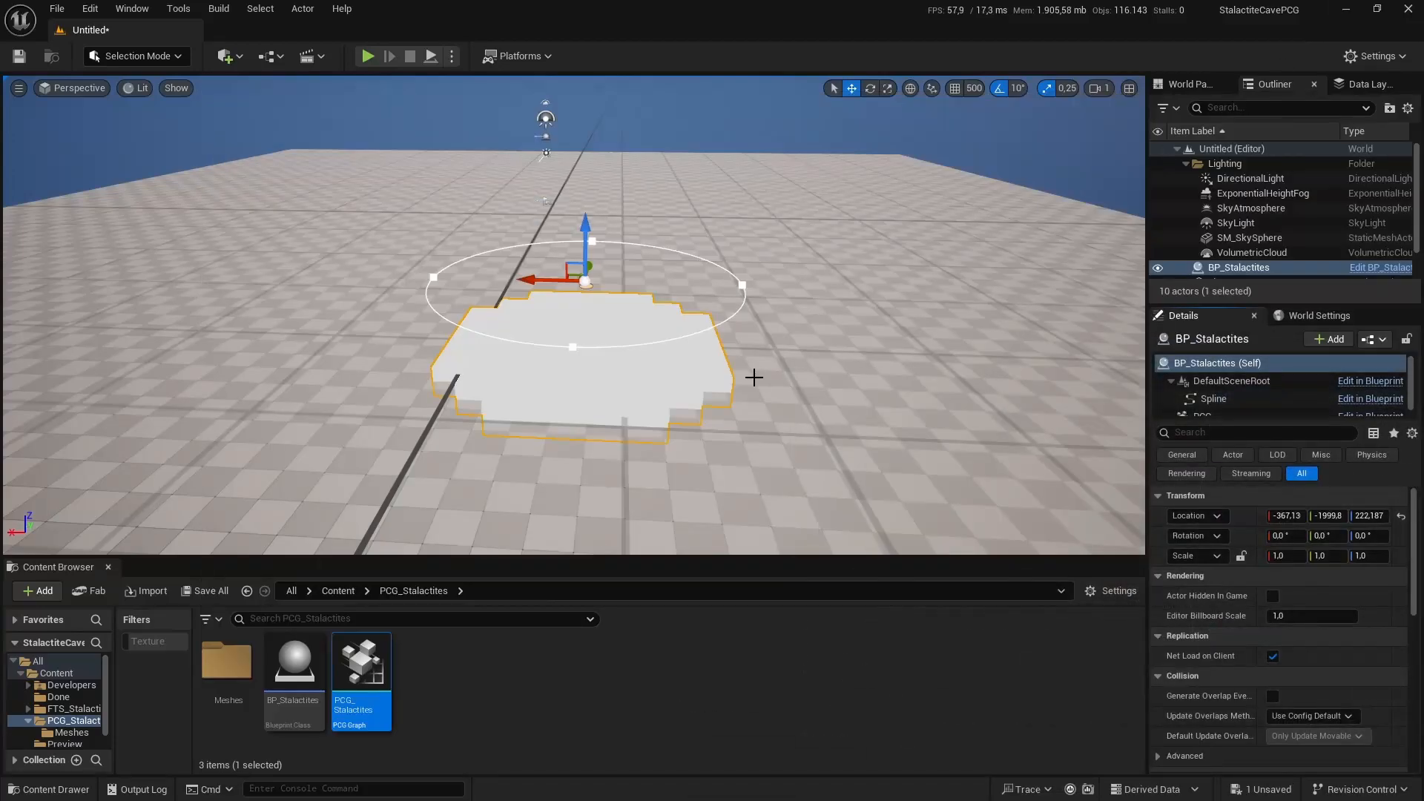
Step: Add a Cube shape above the BP_Stalactites actor and scale it to 8 in X and Y
left_click(227, 57)
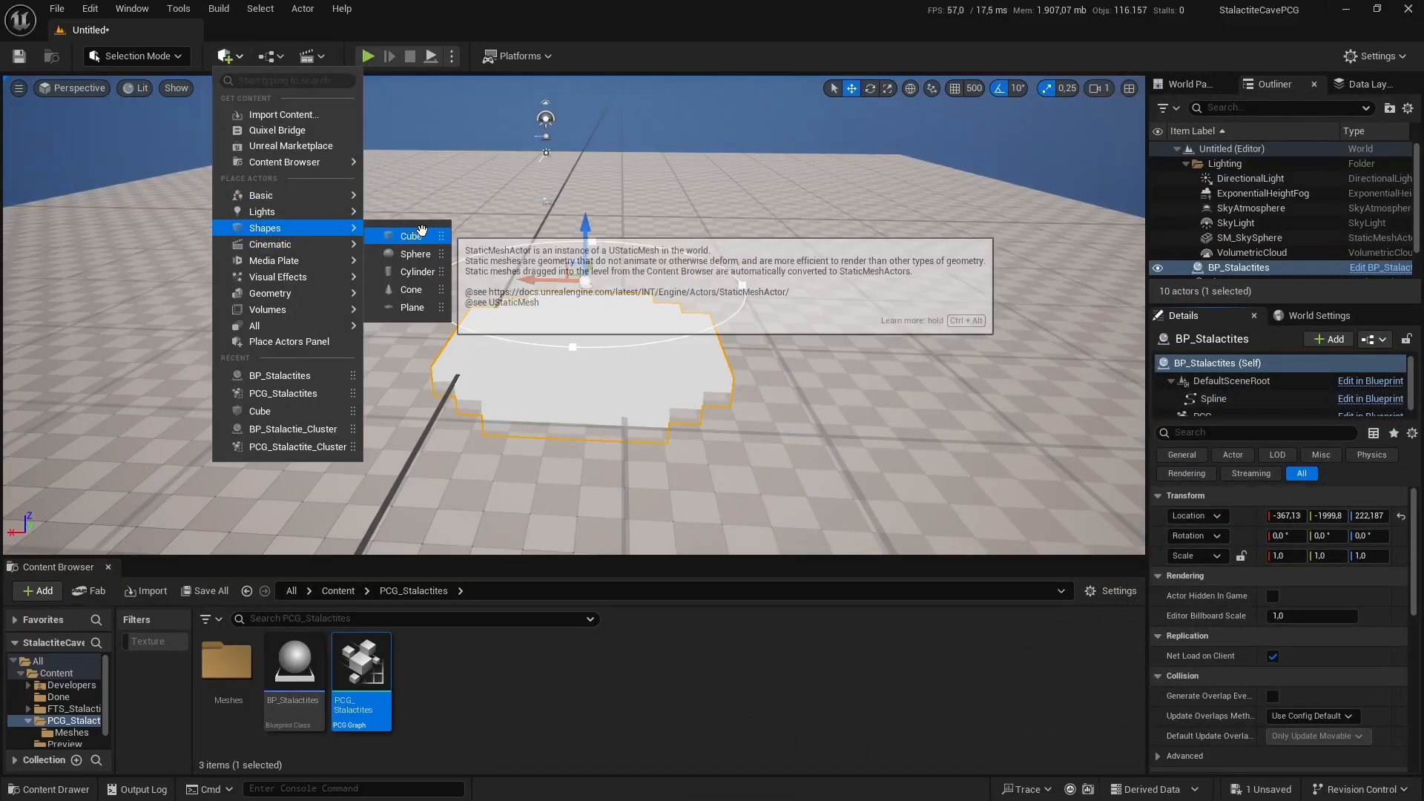
left_click_drag(415, 236, 617, 81)
key("e")
key("r")
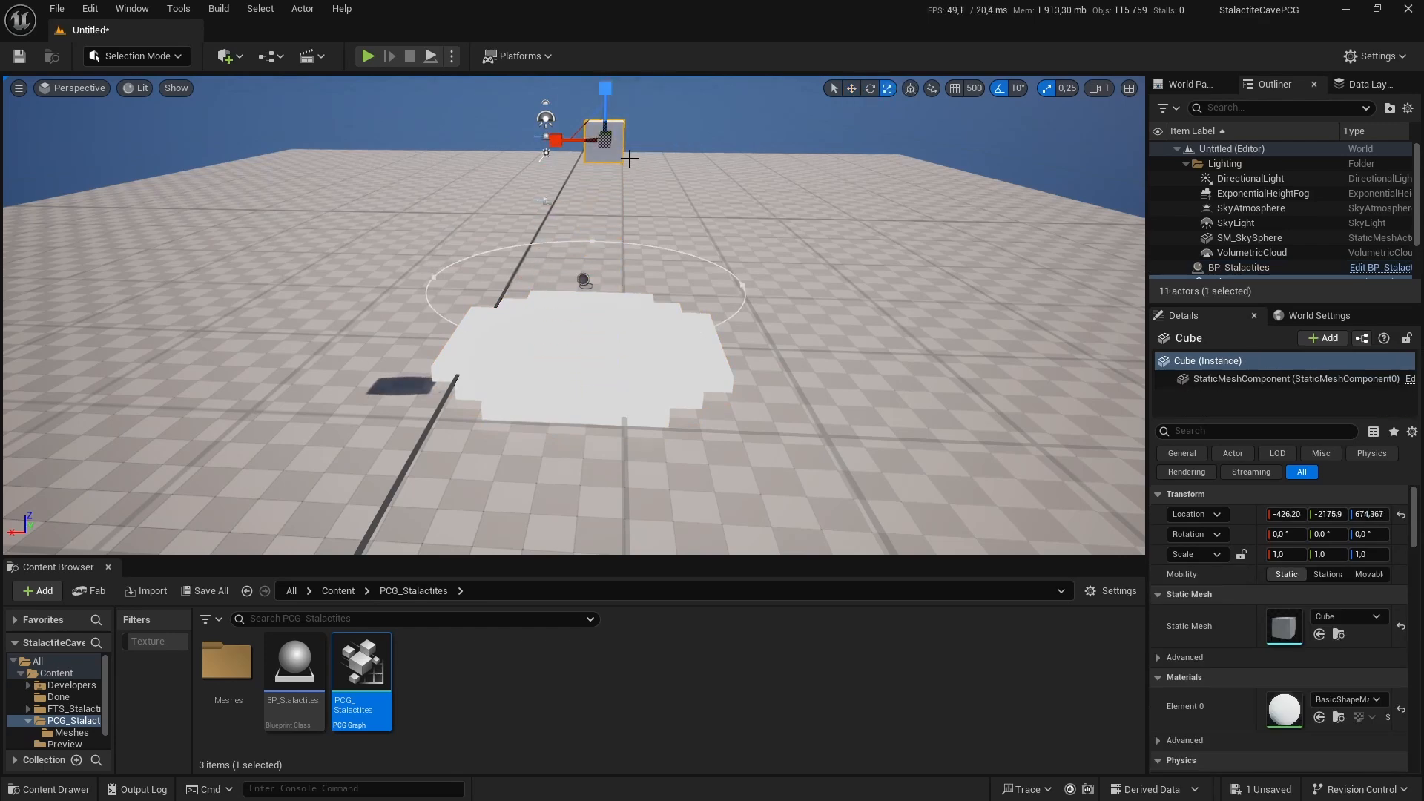
mouse_move(651, 190)
right_mouse_down()
mouse_move(662, 230)
mouse_move(652, 190)
right_mouse_up()
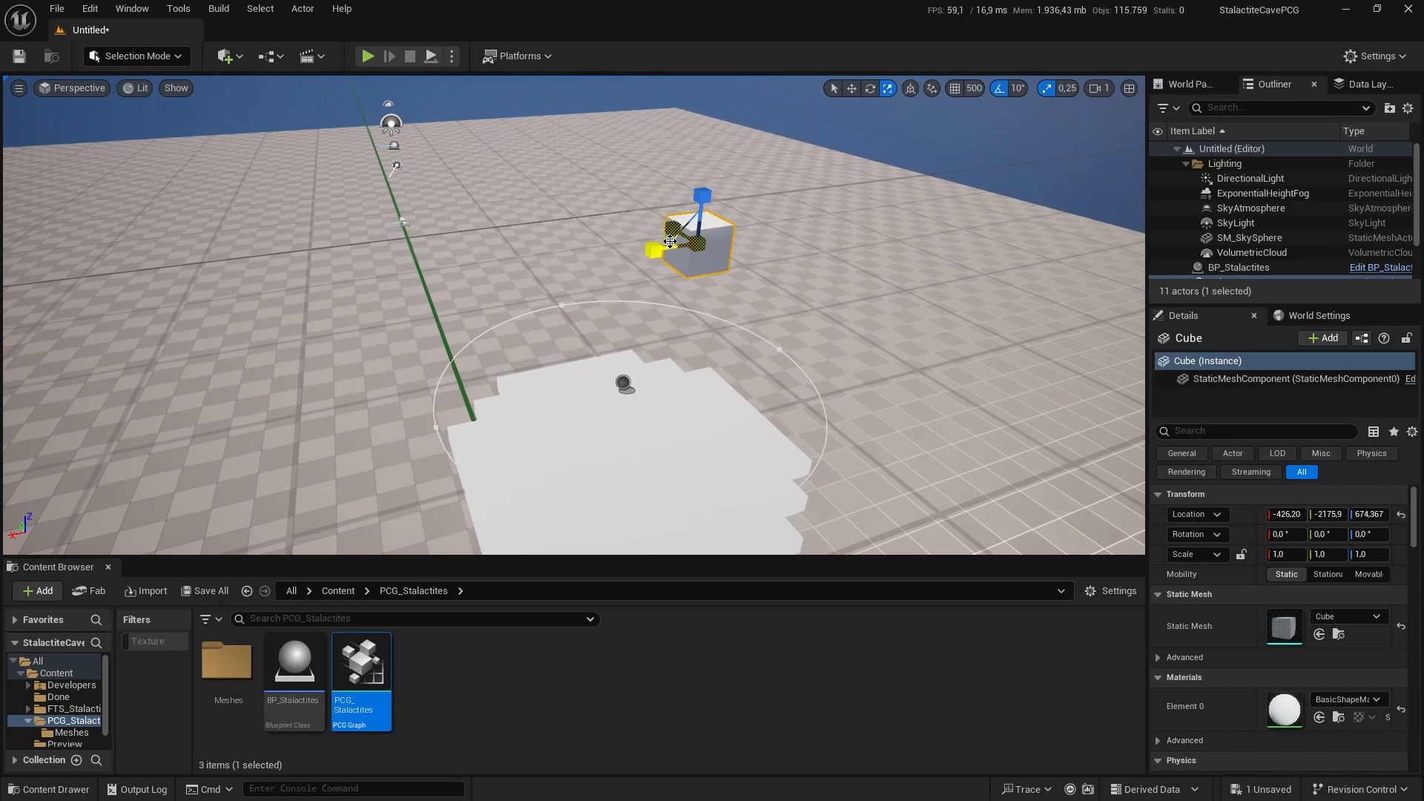
left_click_drag(664, 240, 816, 261)
Step: Move the flattened cube horizontally over the spline to about X -310, Y -1924 as a ceiling
key("w")
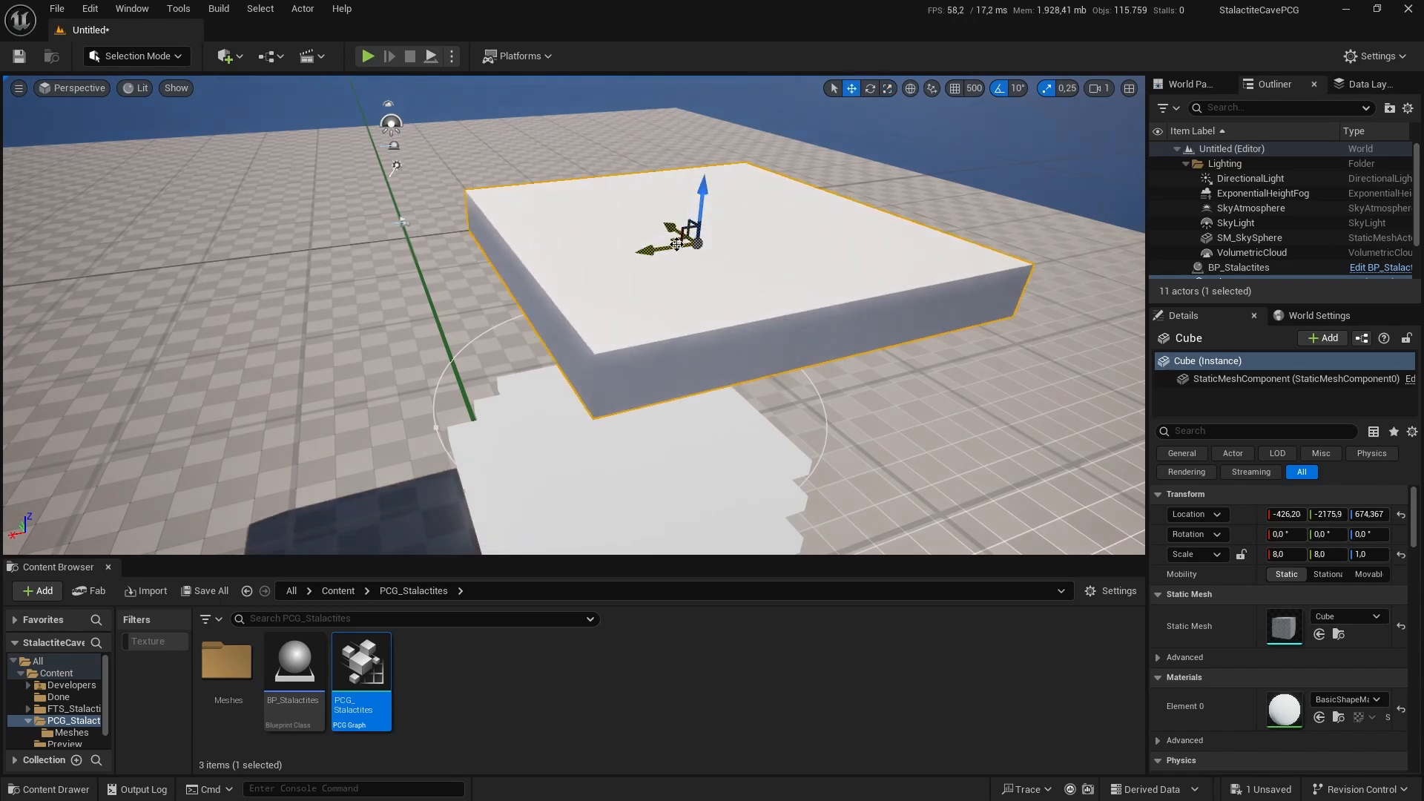
left_click_drag(676, 242, 578, 213)
mouse_move(592, 290)
right_mouse_down()
mouse_move(588, 253)
mouse_move(592, 290)
right_mouse_up()
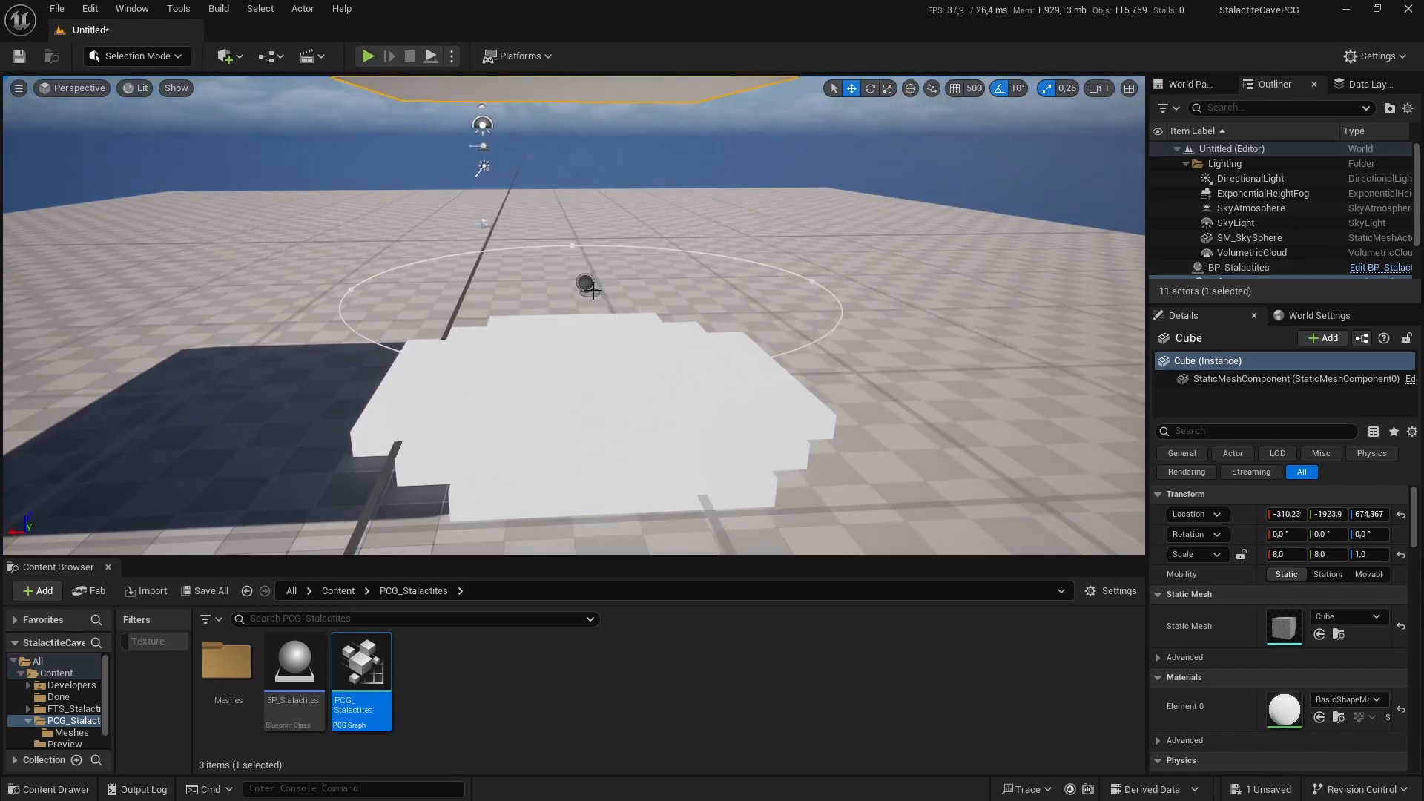
Step: Select the BP_Stalactites actor beneath the cube and nudge it along X to about -376
left_click(593, 370)
mouse_move(590, 375)
right_mouse_down()
mouse_move(593, 337)
mouse_move(590, 374)
right_mouse_up()
left_click_drag(590, 377, 593, 378)
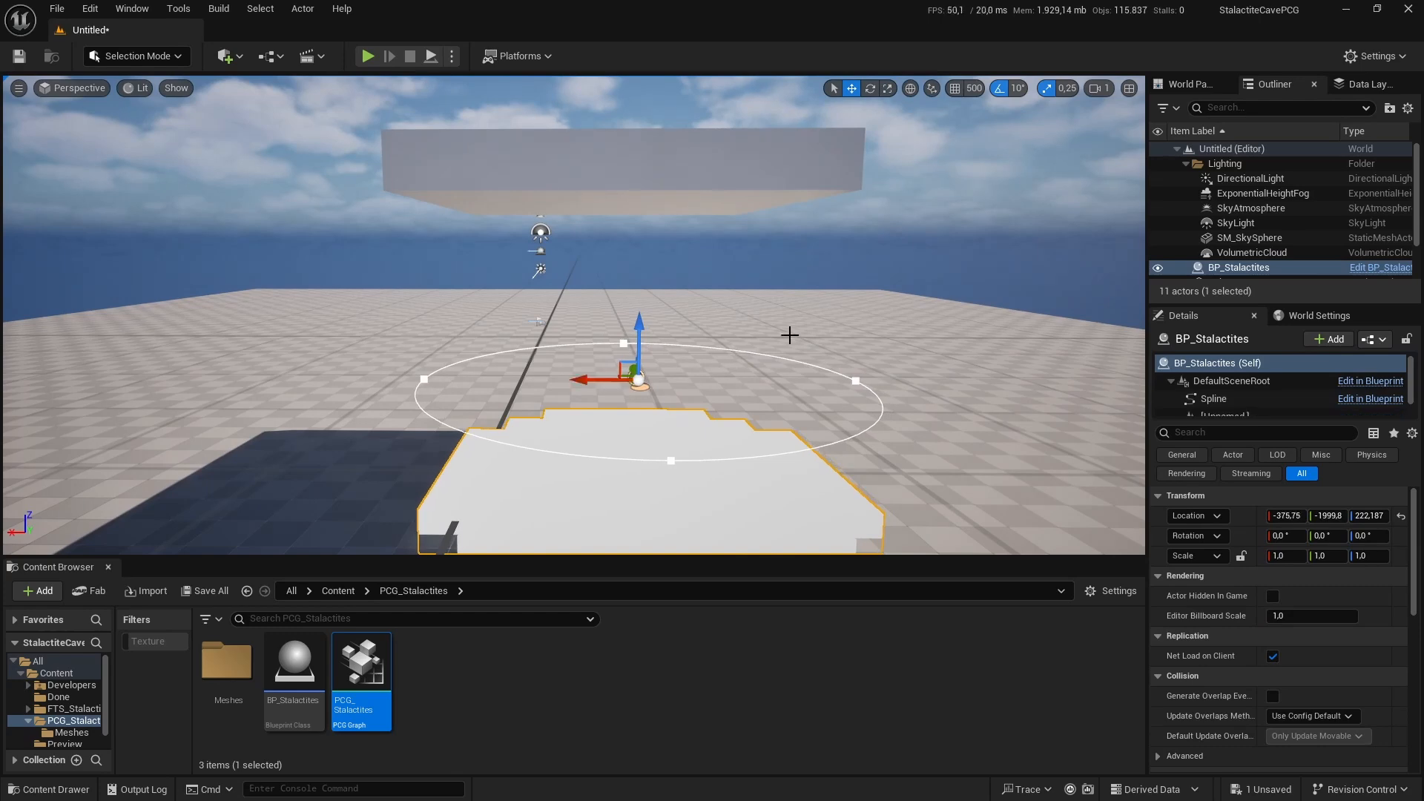
Step: Select the ceiling cube and examine its material and physics properties
right_click_drag(790, 334, 715, 165)
left_click(753, 228)
scroll(1261, 612, "down", 4)
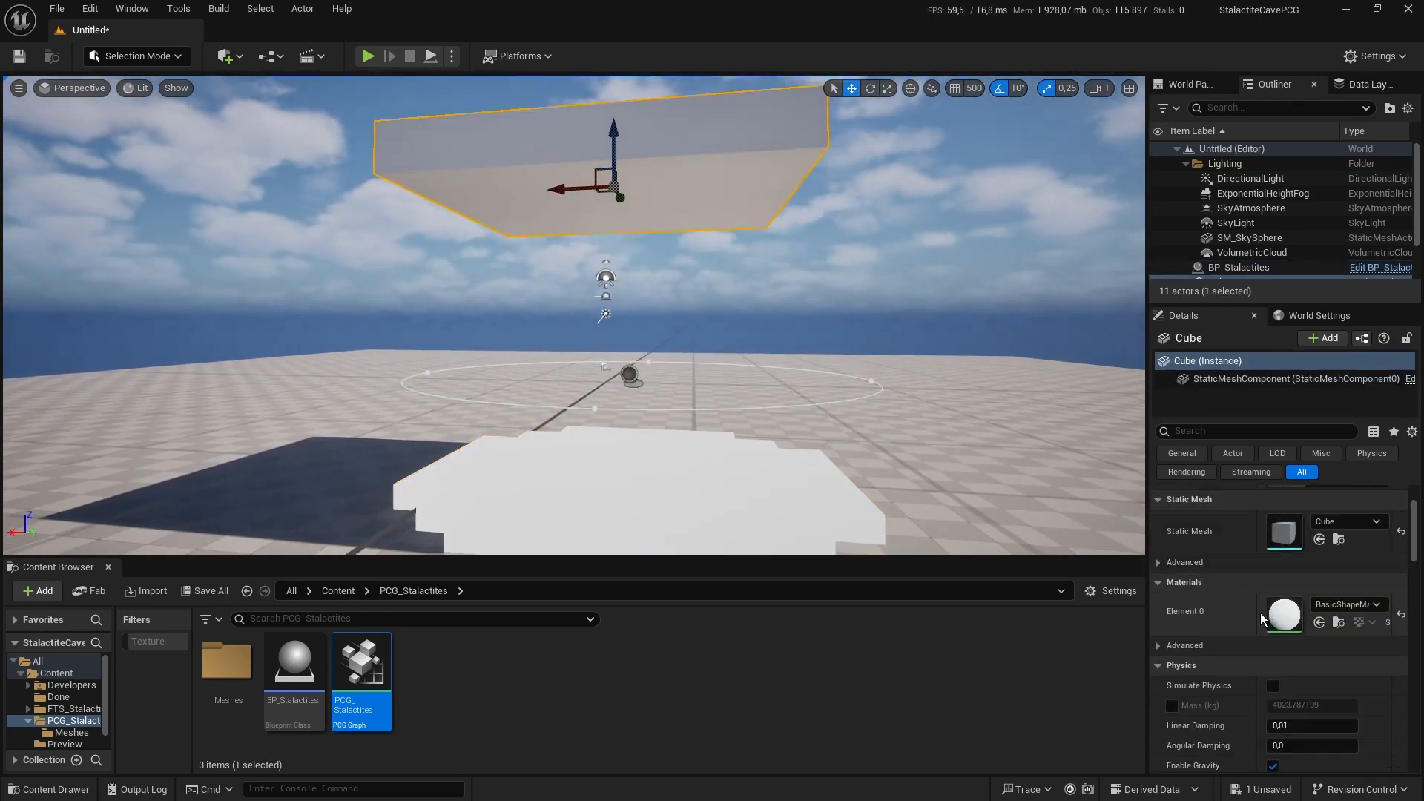
scroll(1261, 613, "up", 3)
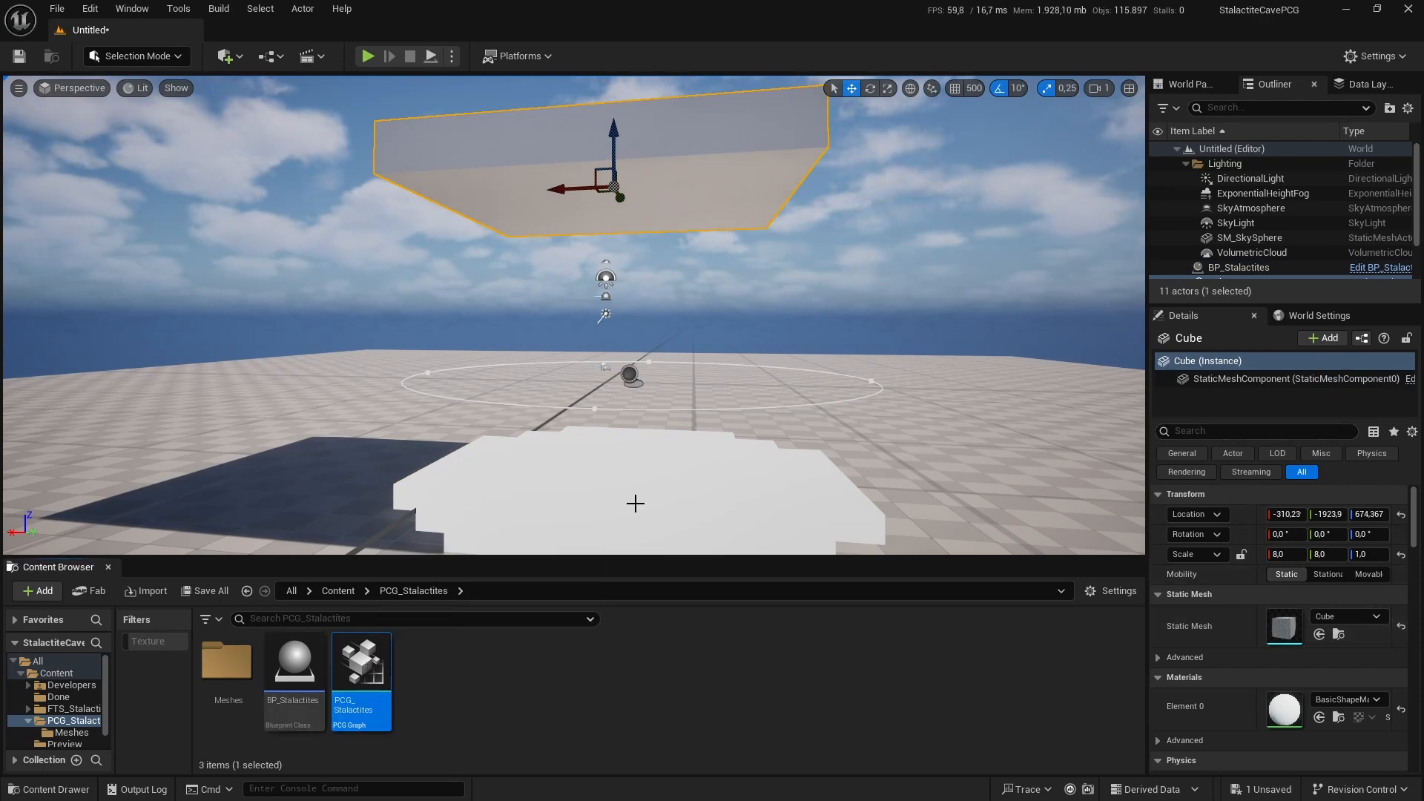
Step: Open the PCG_Stalactites graph and set the collision channel of both World Ray Hit Query nodes to WorldStatic
double_click(349, 676)
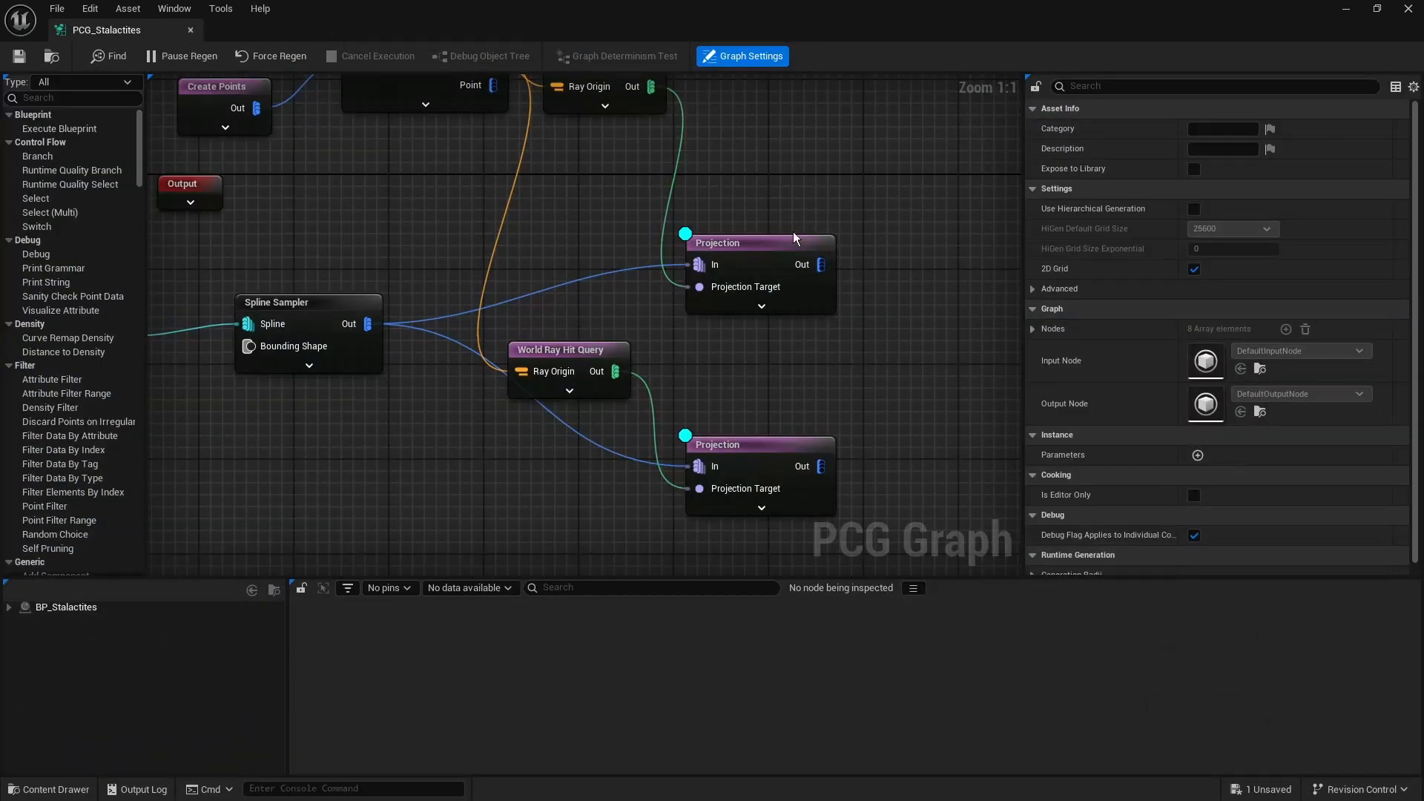
left_click(639, 144)
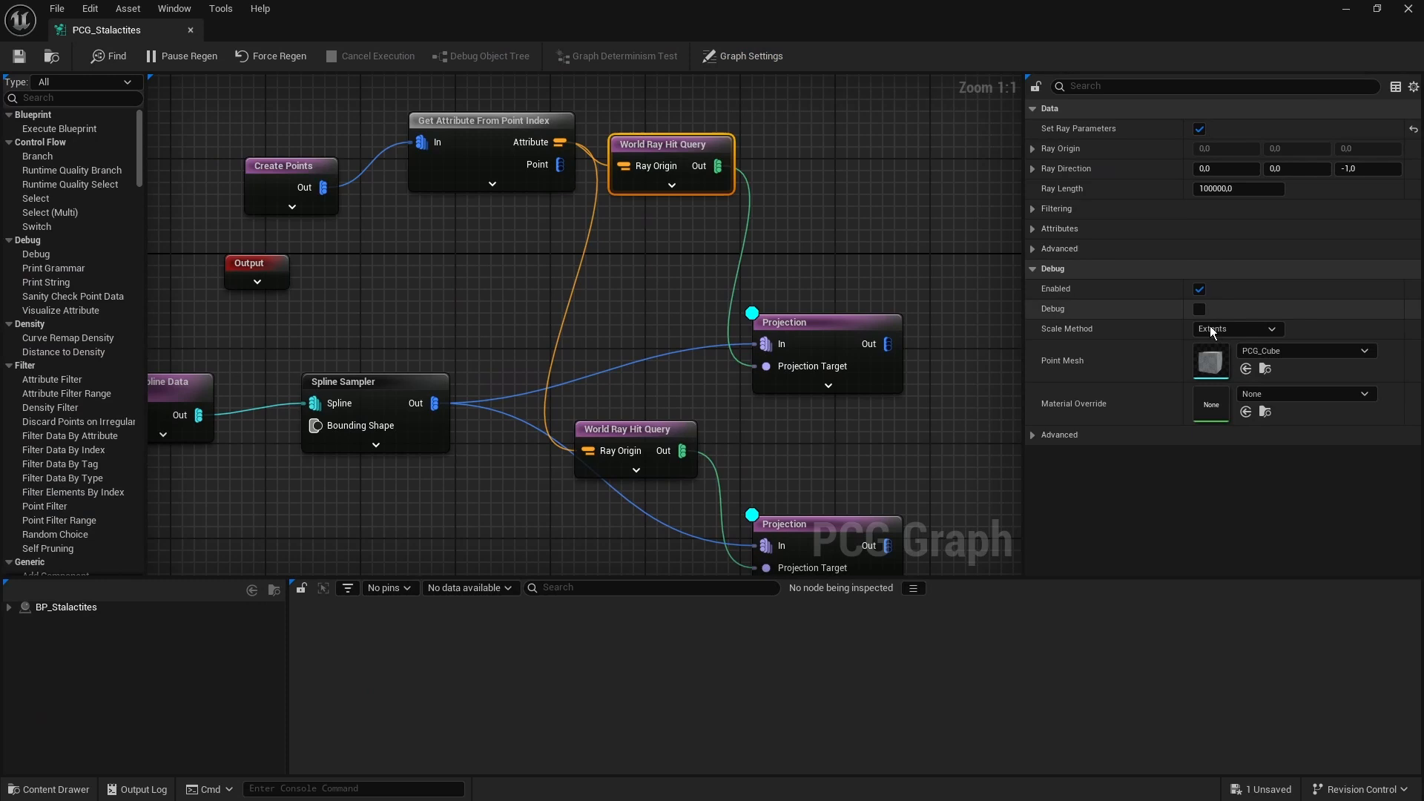
left_click(1053, 250)
left_click(1233, 270)
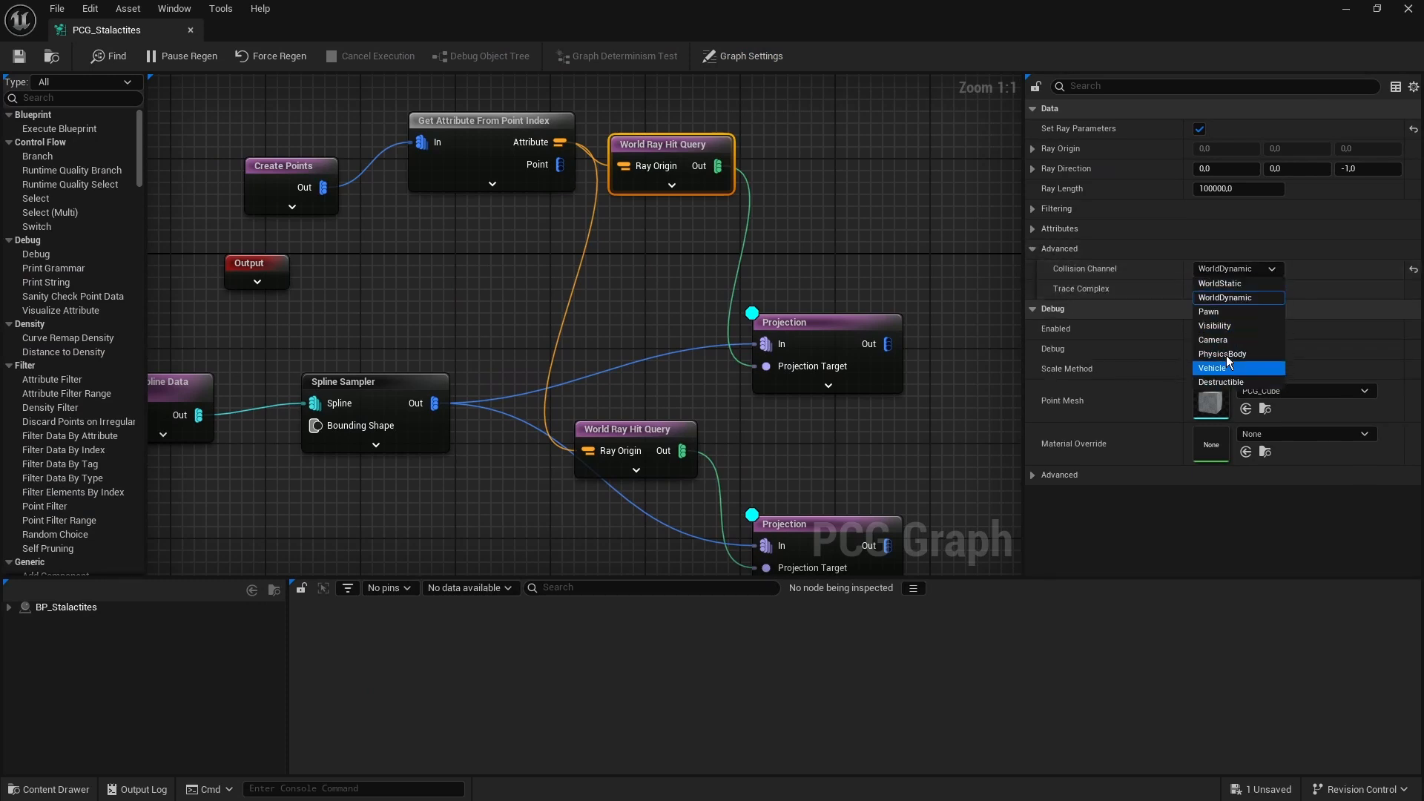
left_click(1229, 297)
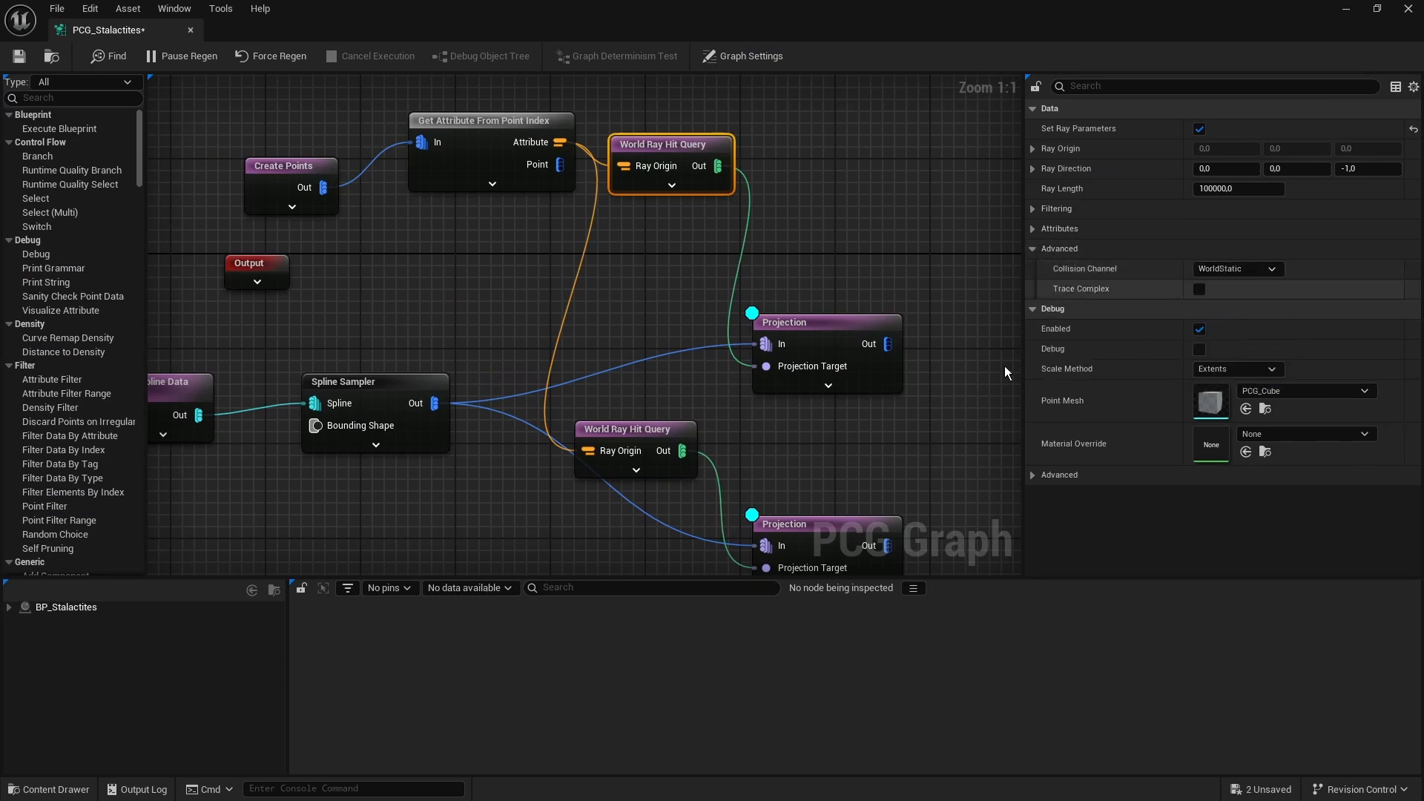
left_click(655, 432)
left_click(1244, 270)
left_click(1231, 286)
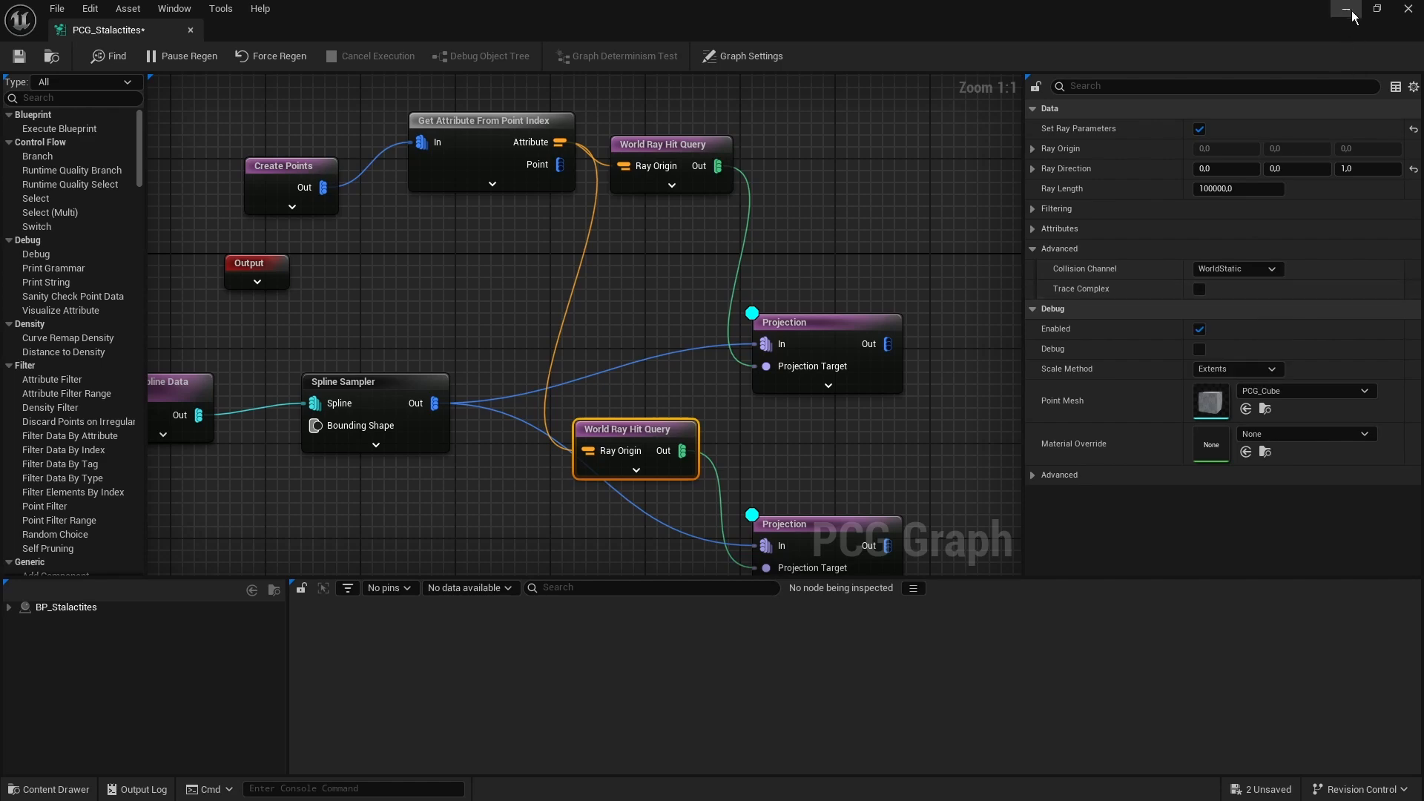
Step: In the level, reset the Floor's collision preset to BlockAll and undo its accidental move
left_click(1348, 10)
left_click(744, 437)
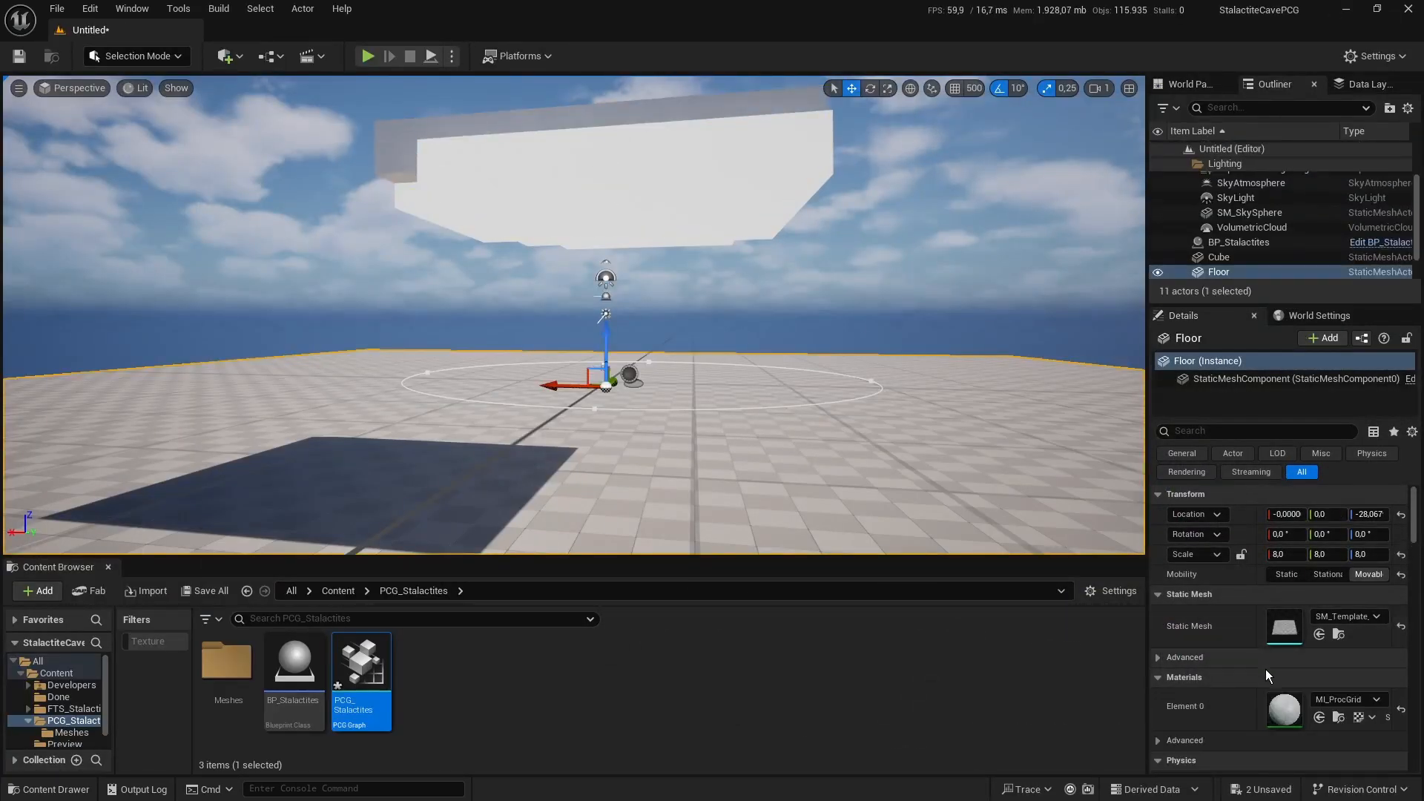
scroll(1265, 669, "down", 10)
scroll(1254, 588, "down", 5)
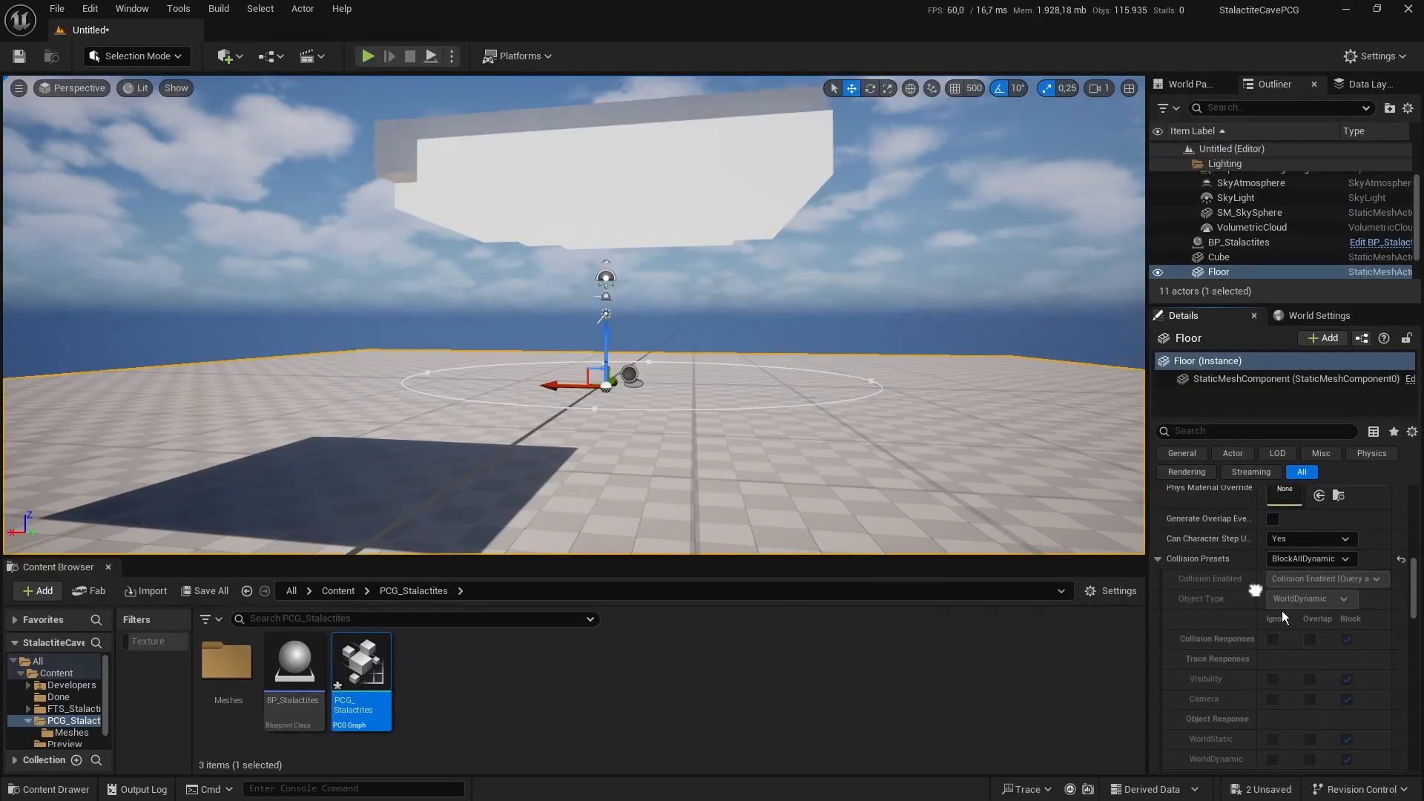
left_click(1298, 553)
left_click(1289, 270)
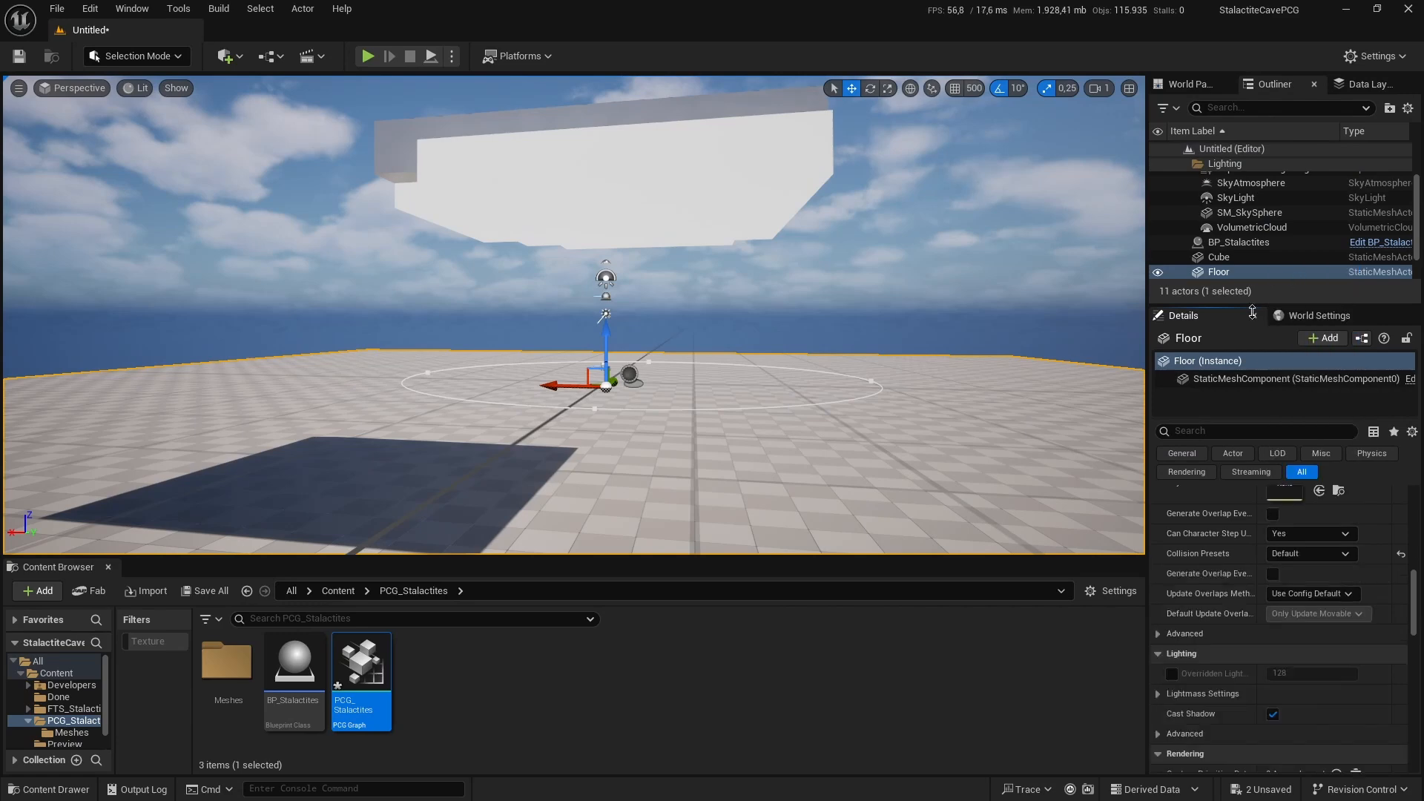
right_click_drag(781, 385, 786, 430)
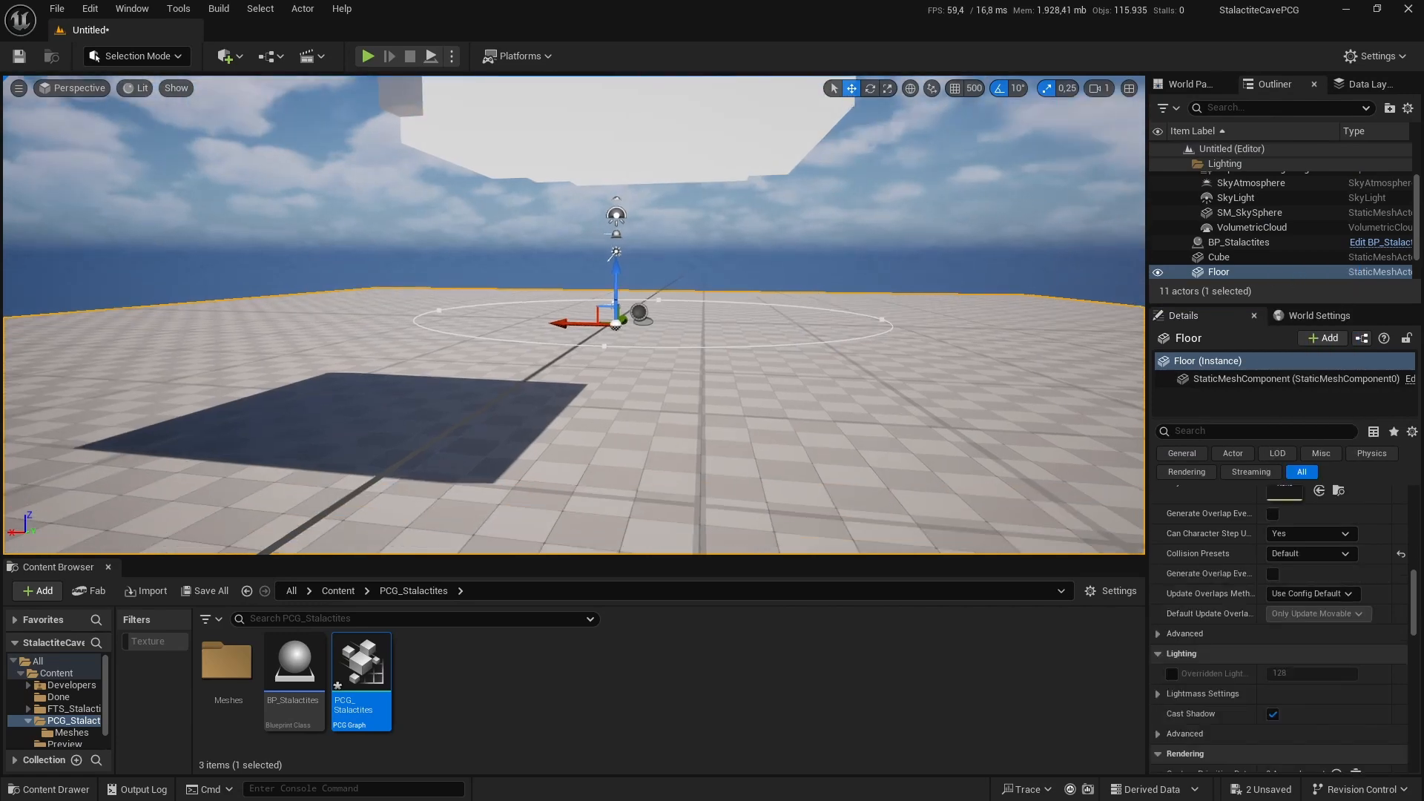
left_click(1400, 553)
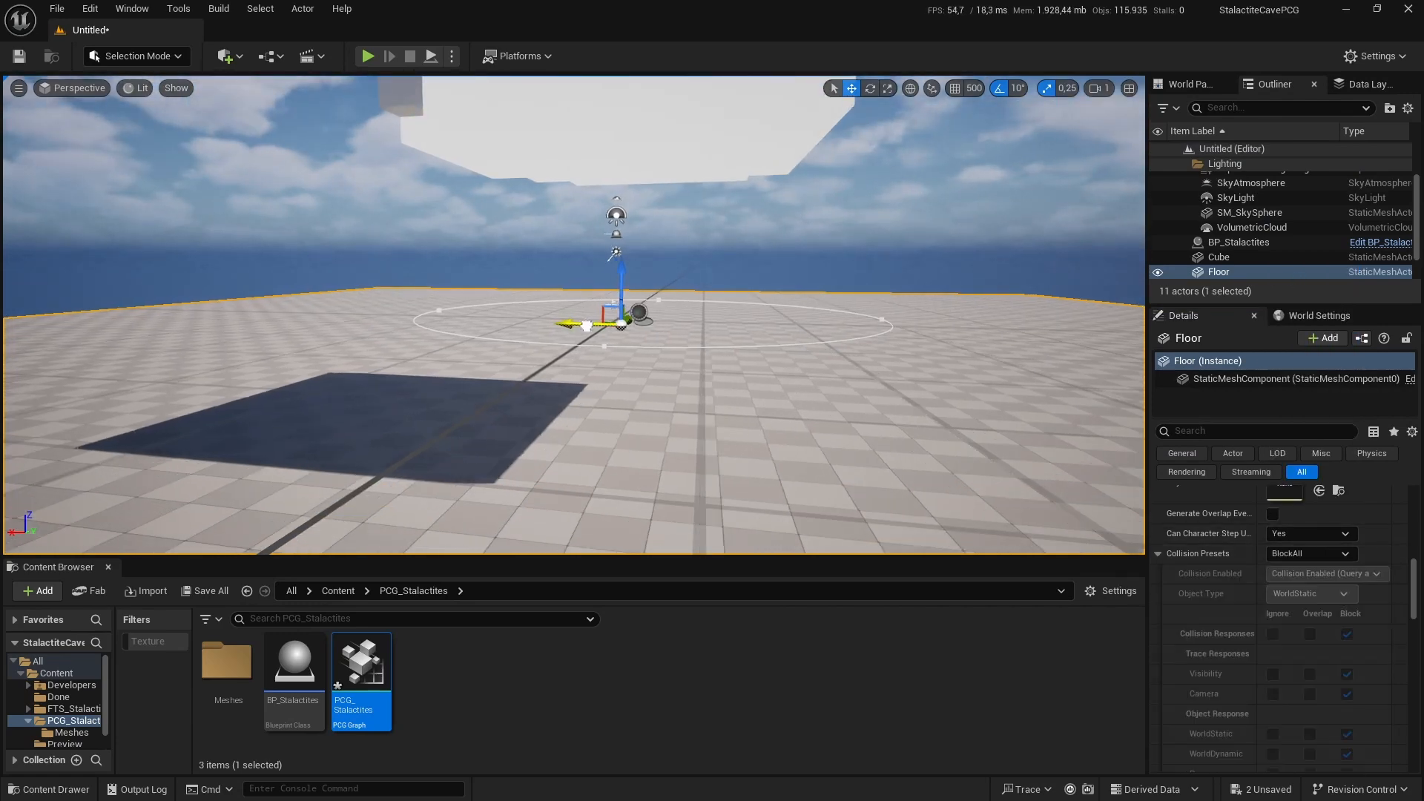
key("ctrl+z")
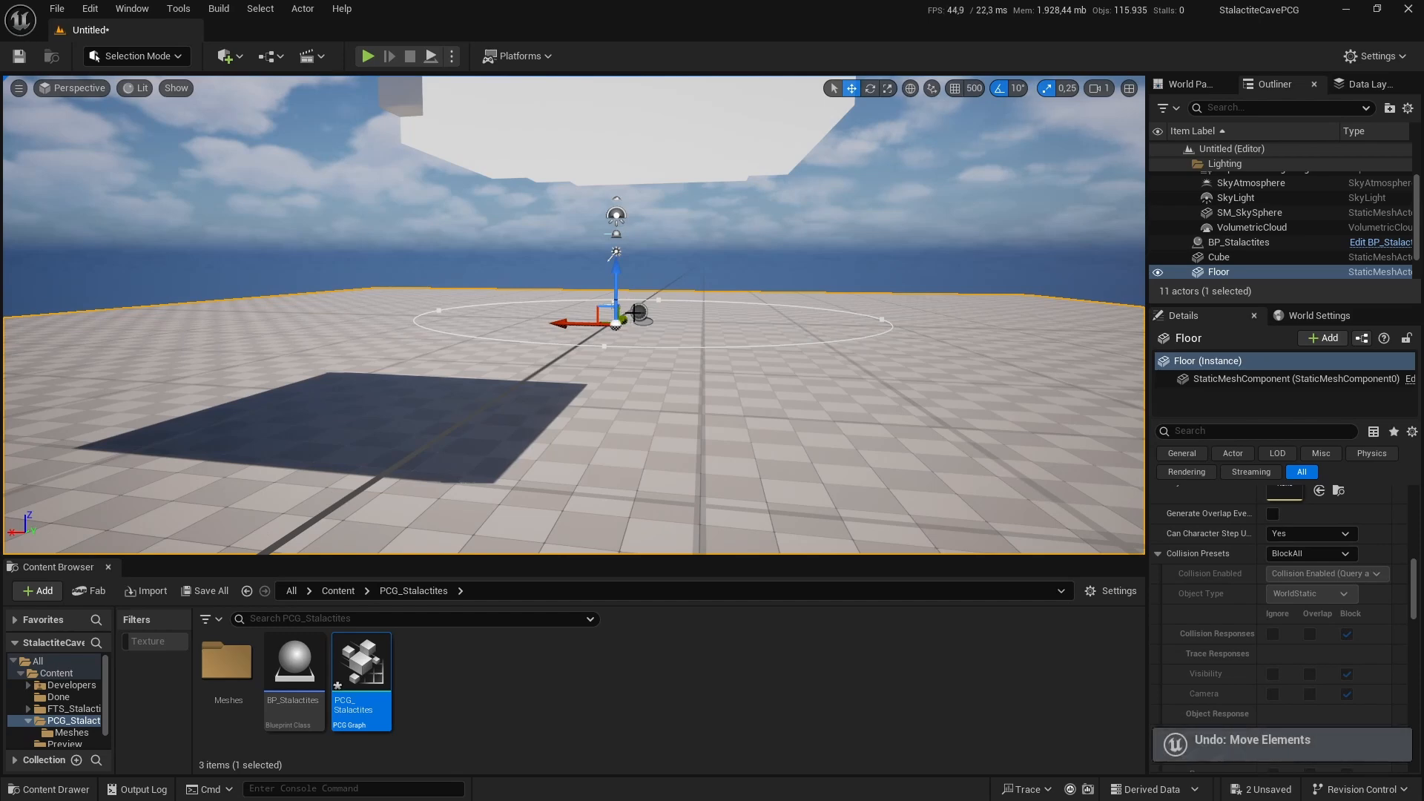
Step: Select the BP_Stalactites actor and examine its projected points on the floor and the ceiling cube
left_click(623, 315)
mouse_move(733, 277)
right_mouse_down()
mouse_move(756, 293)
mouse_move(733, 276)
right_mouse_up()
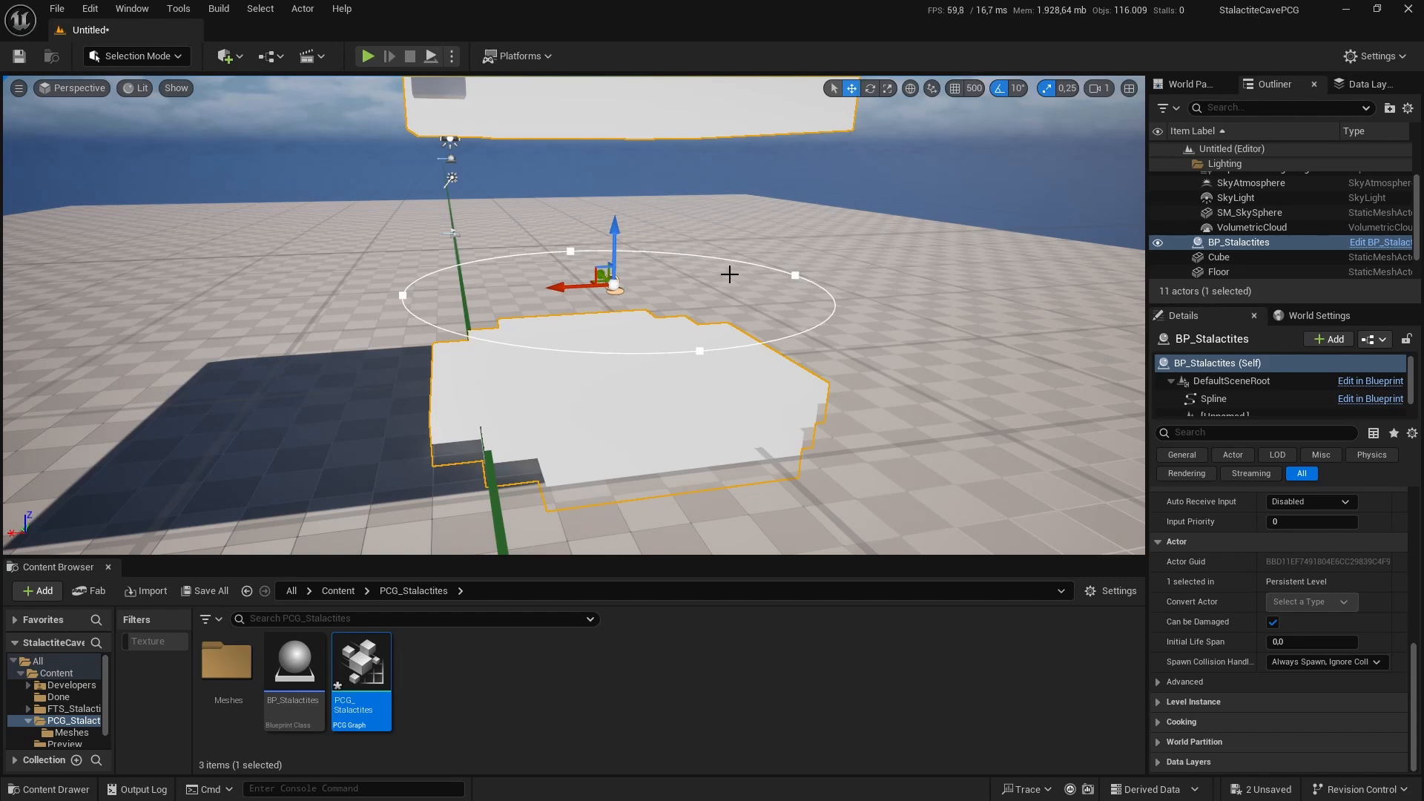
mouse_move(730, 275)
right_mouse_down()
mouse_move(745, 282)
mouse_move(728, 273)
right_mouse_up()
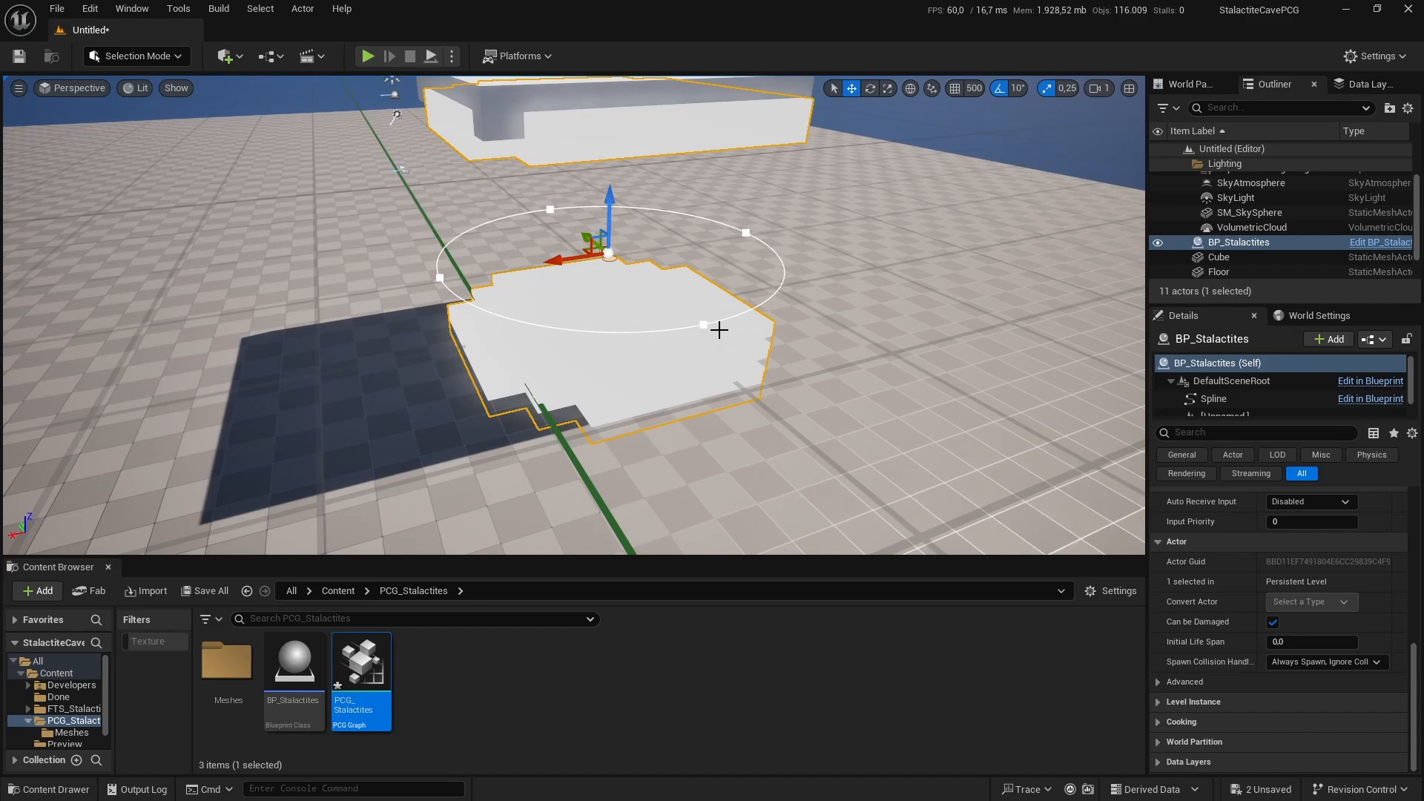
double_click(362, 667)
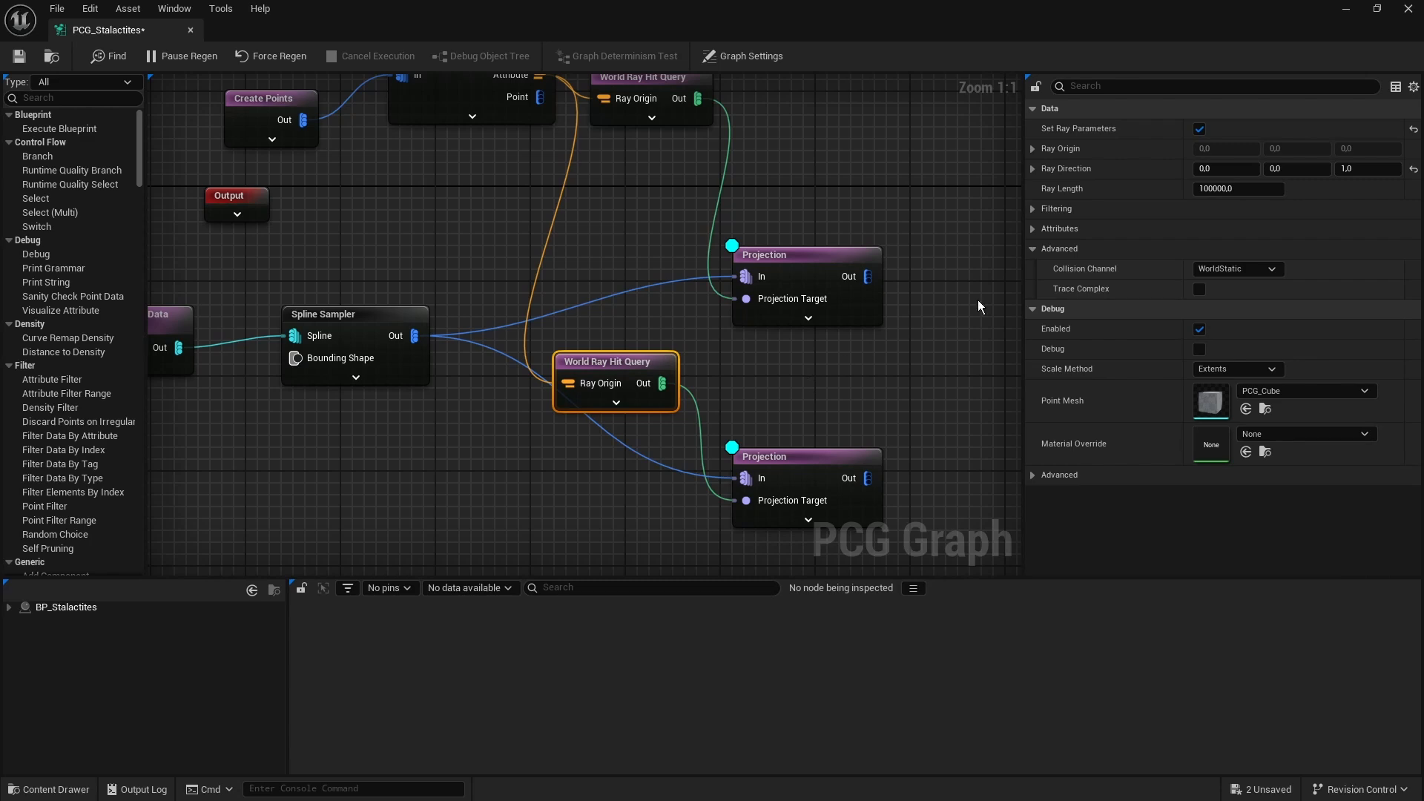
left_click(1346, 9)
Step: From the Meshes folder, place SM_Stalactite_001 in the level and SM_Stalagmite_001 on the floor below it
double_click(227, 667)
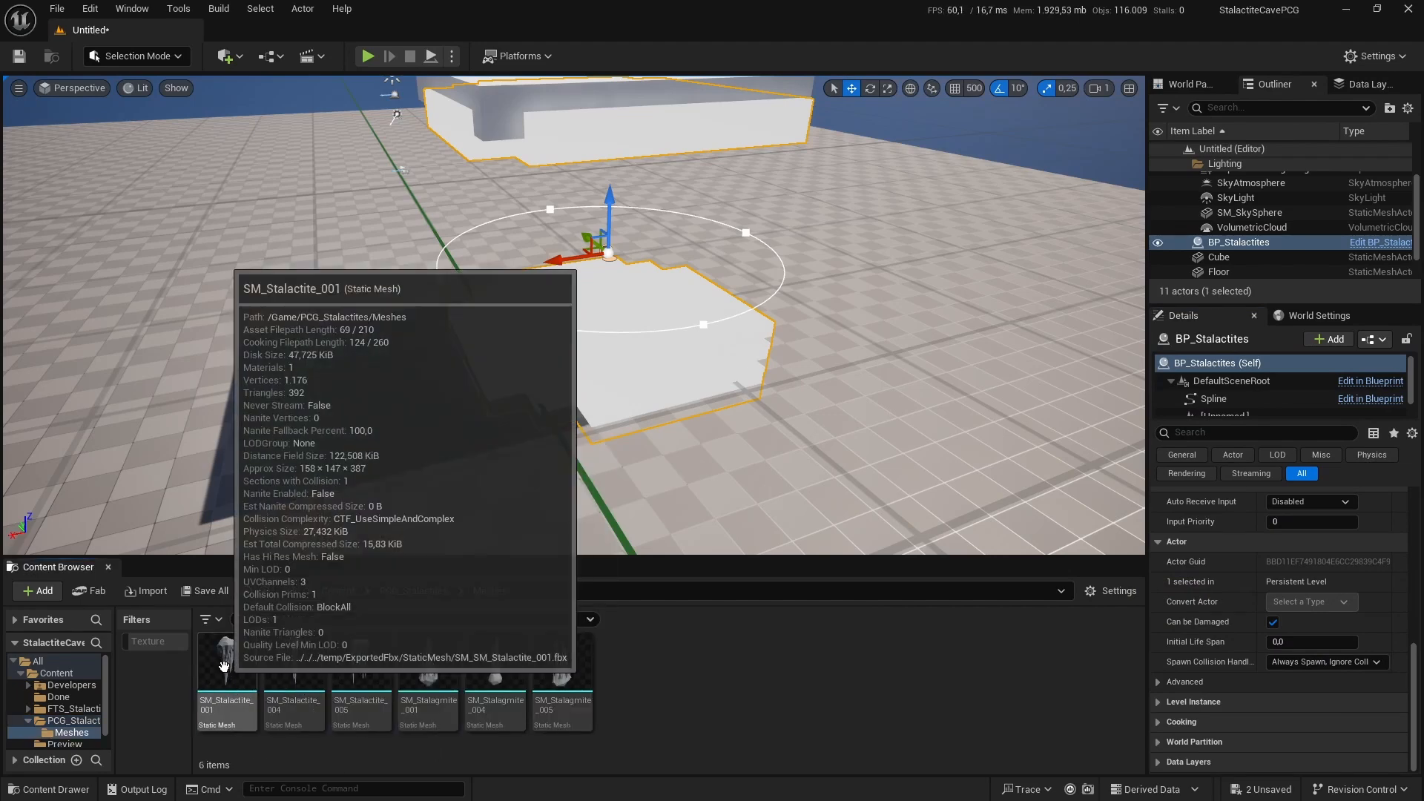
left_click_drag(227, 664, 200, 91)
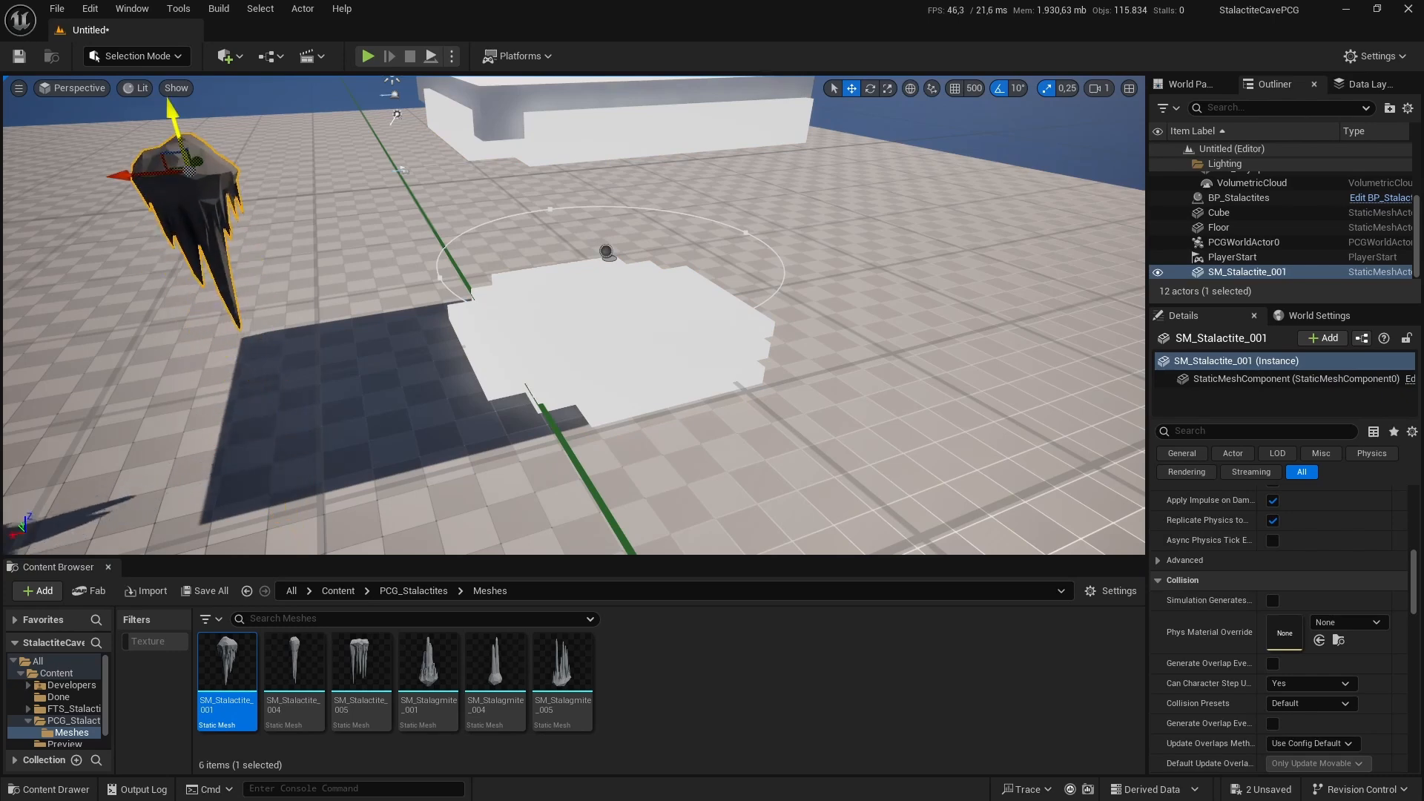
right_click_drag(203, 83, 126, 77)
left_click_drag(428, 668, 359, 478)
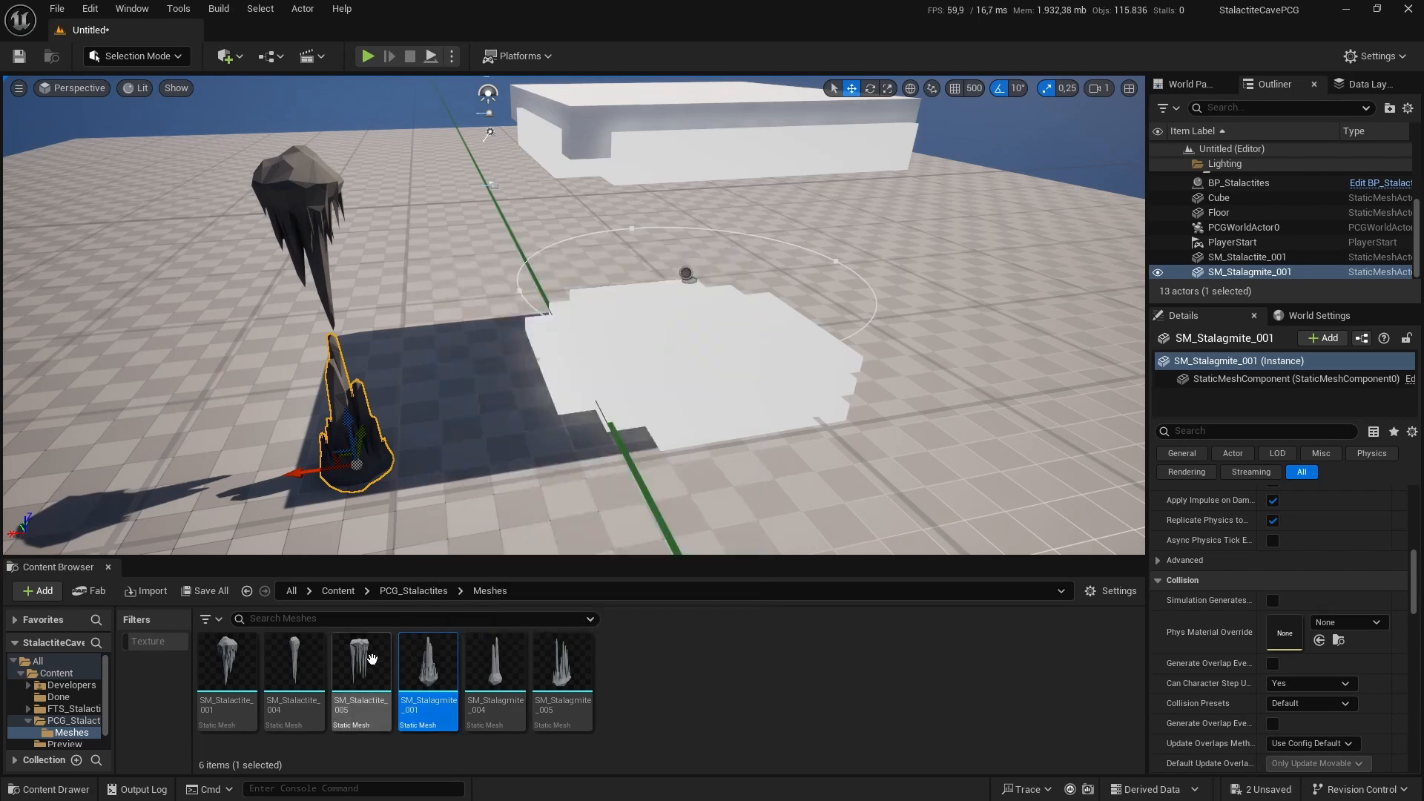
Step: Place SM_Stalactite_005 beside the first stalactite and SM_Stalagmite_005 below it, and rotate the stalagmite to line up
left_click_drag(359, 667, 491, 207)
key("e")
left_click_drag(565, 673, 455, 460)
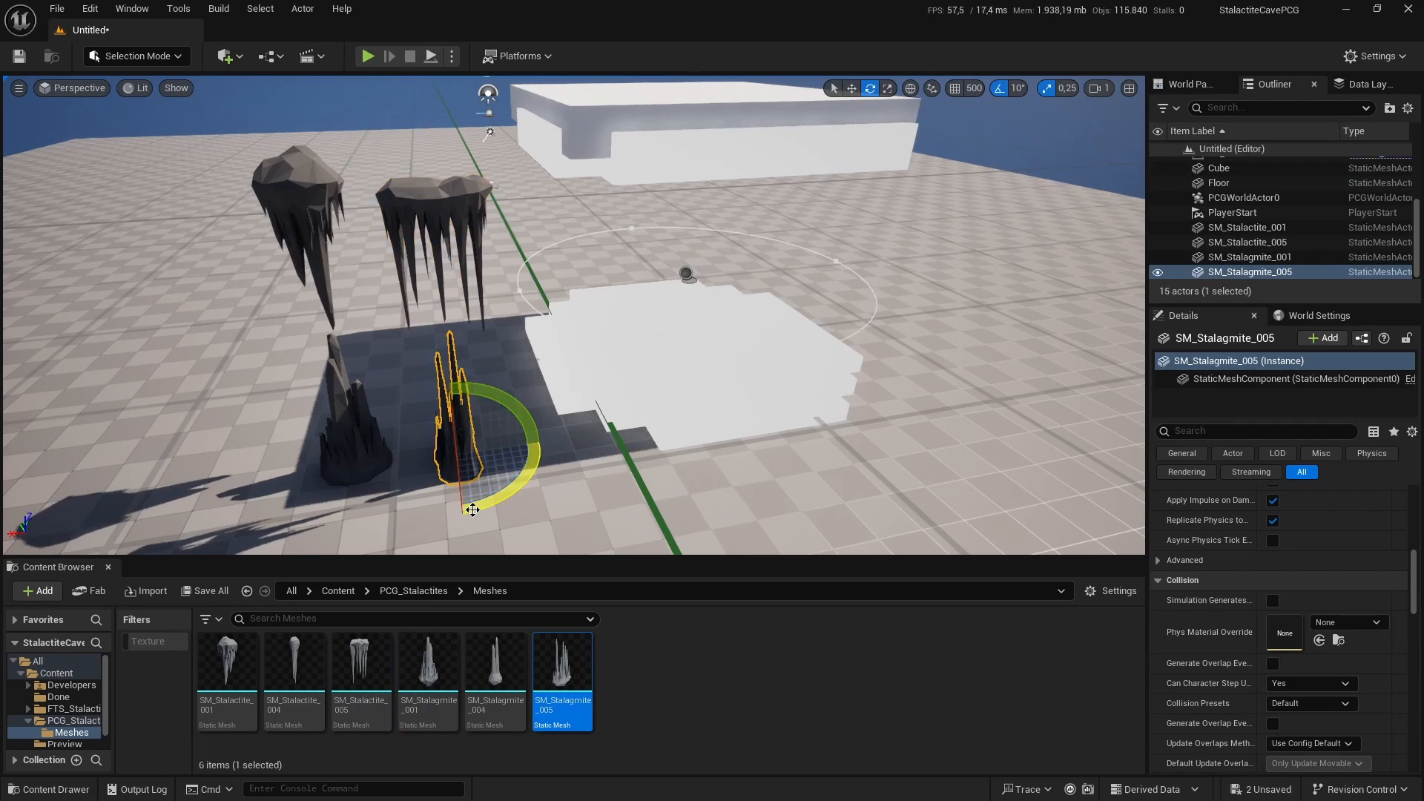
left_click_drag(469, 508, 528, 508)
left_click(690, 502)
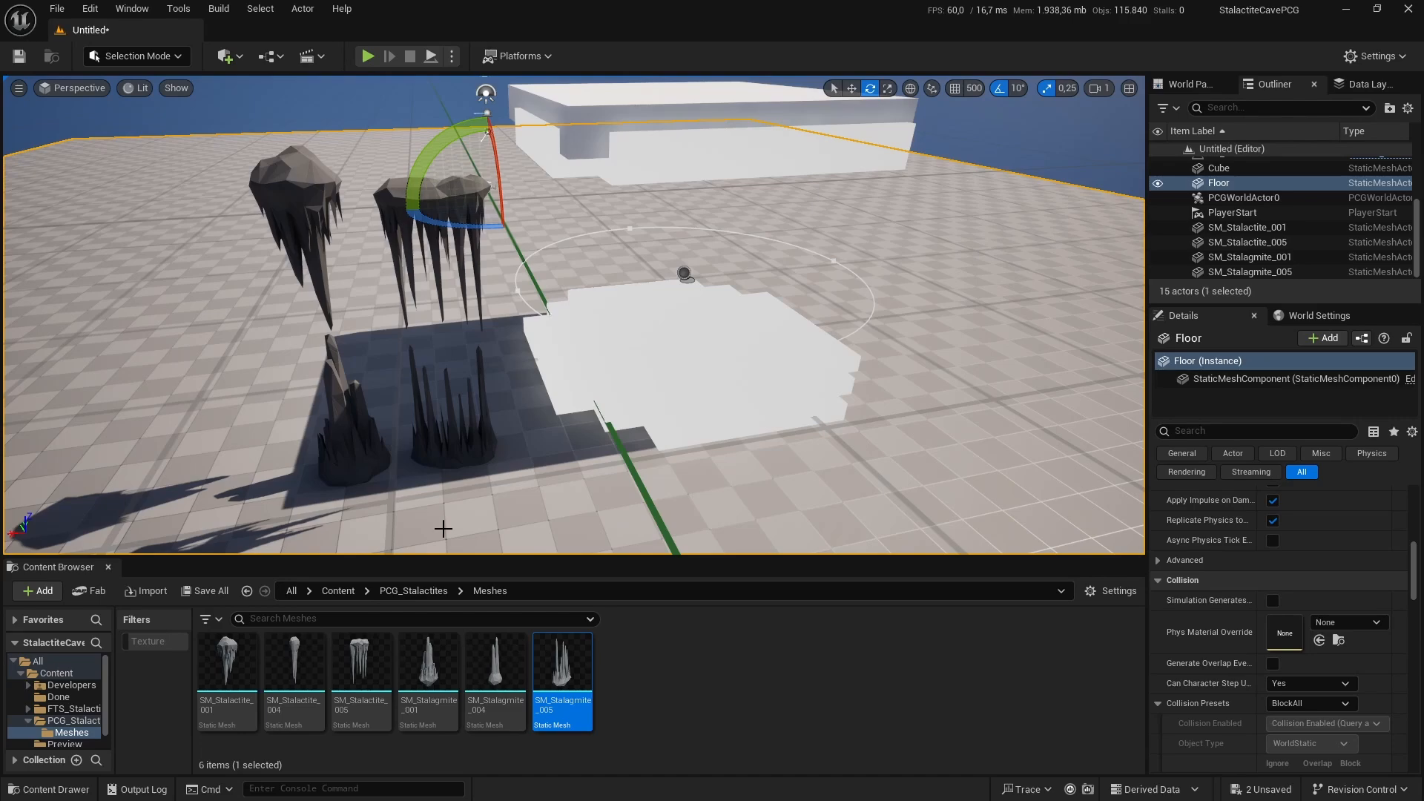
Step: Reopen the PCG_Stalactites graph, add a Static Mesh Spawner and connect the upper Projection's output to it
left_click(416, 590)
double_click(361, 667)
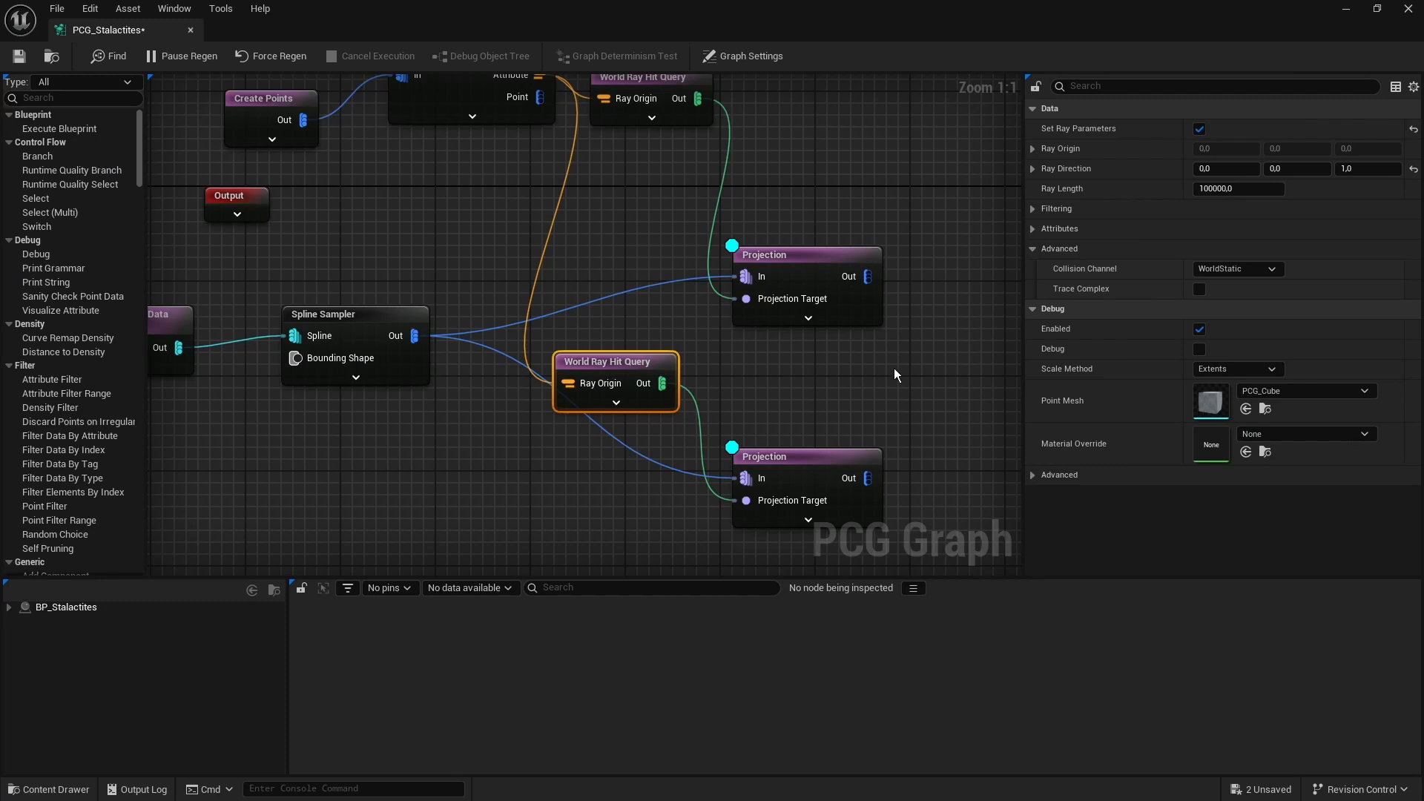
right_click_drag(915, 313, 762, 269)
right_click(762, 269)
type("static")
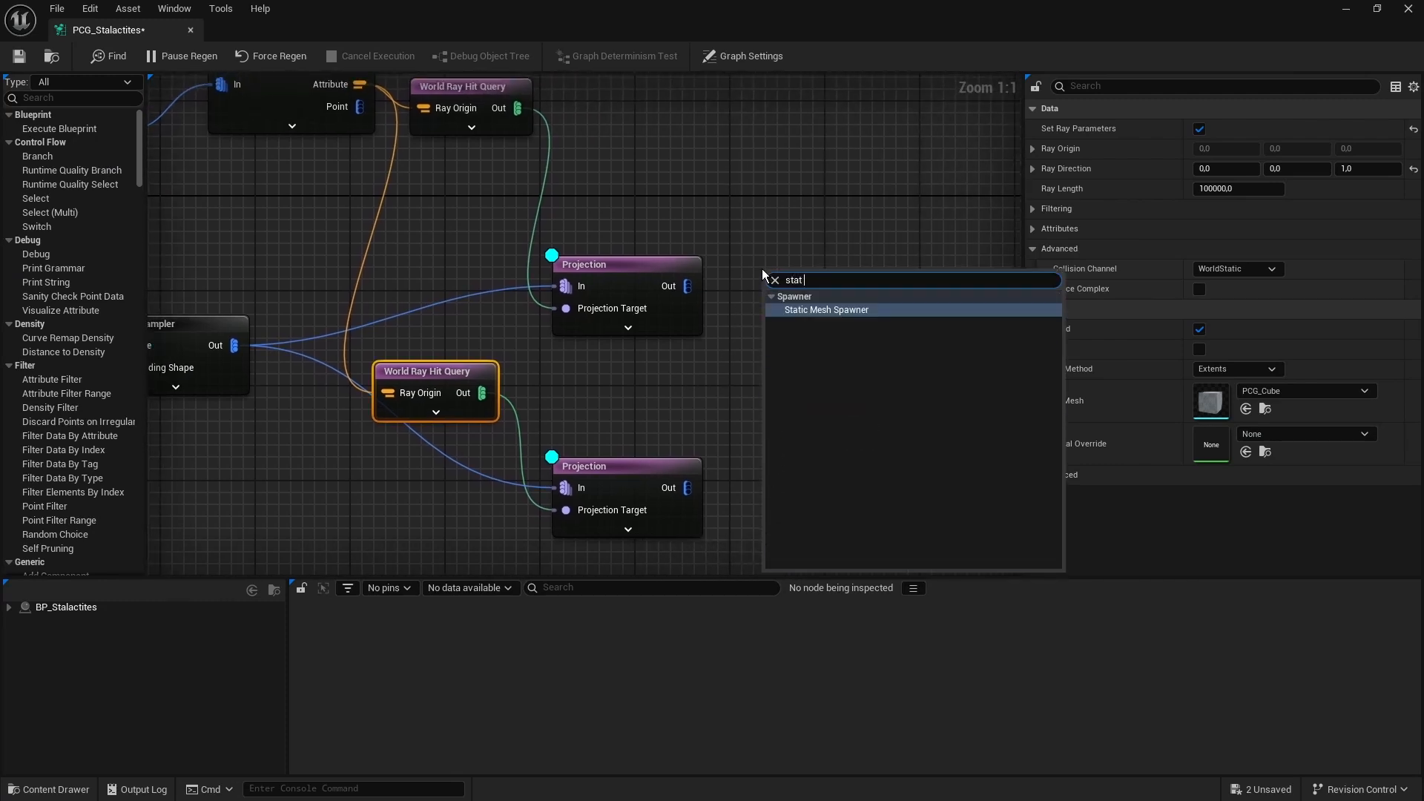
key("Return")
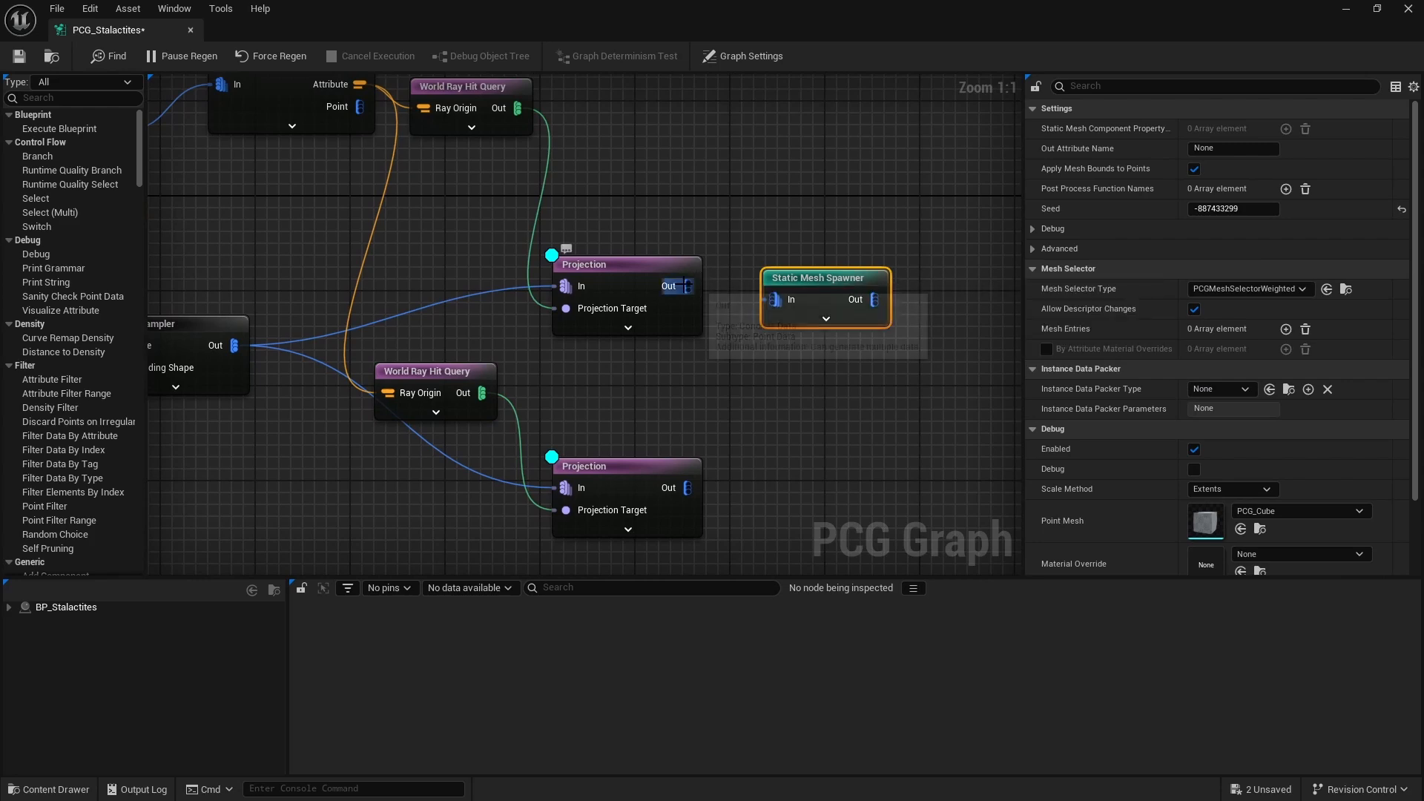
left_click_drag(687, 286, 835, 264)
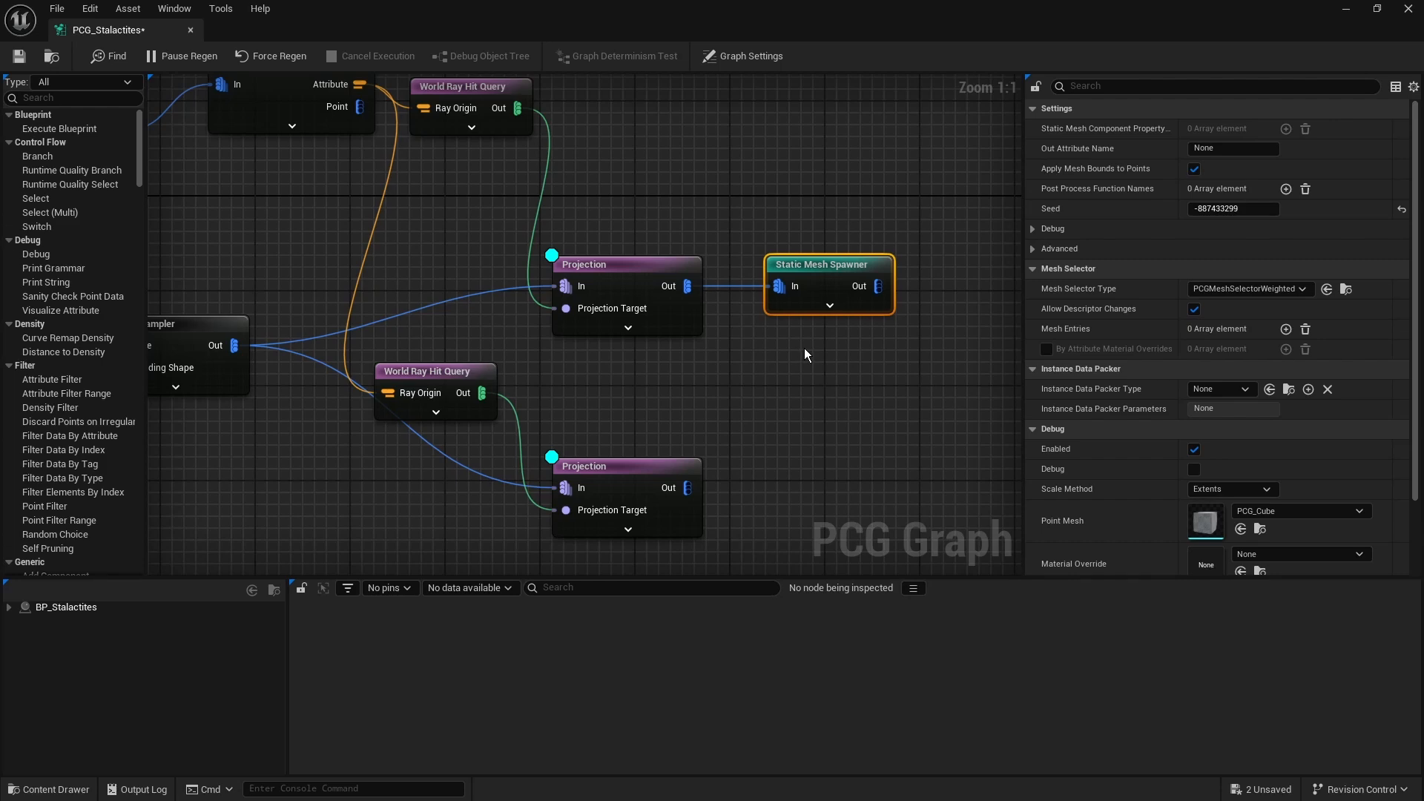
Step: Swap the two Projection nodes vertically, moving the one with the Static Mesh Spawner to the lower row
left_click(642, 264, "ctrl")
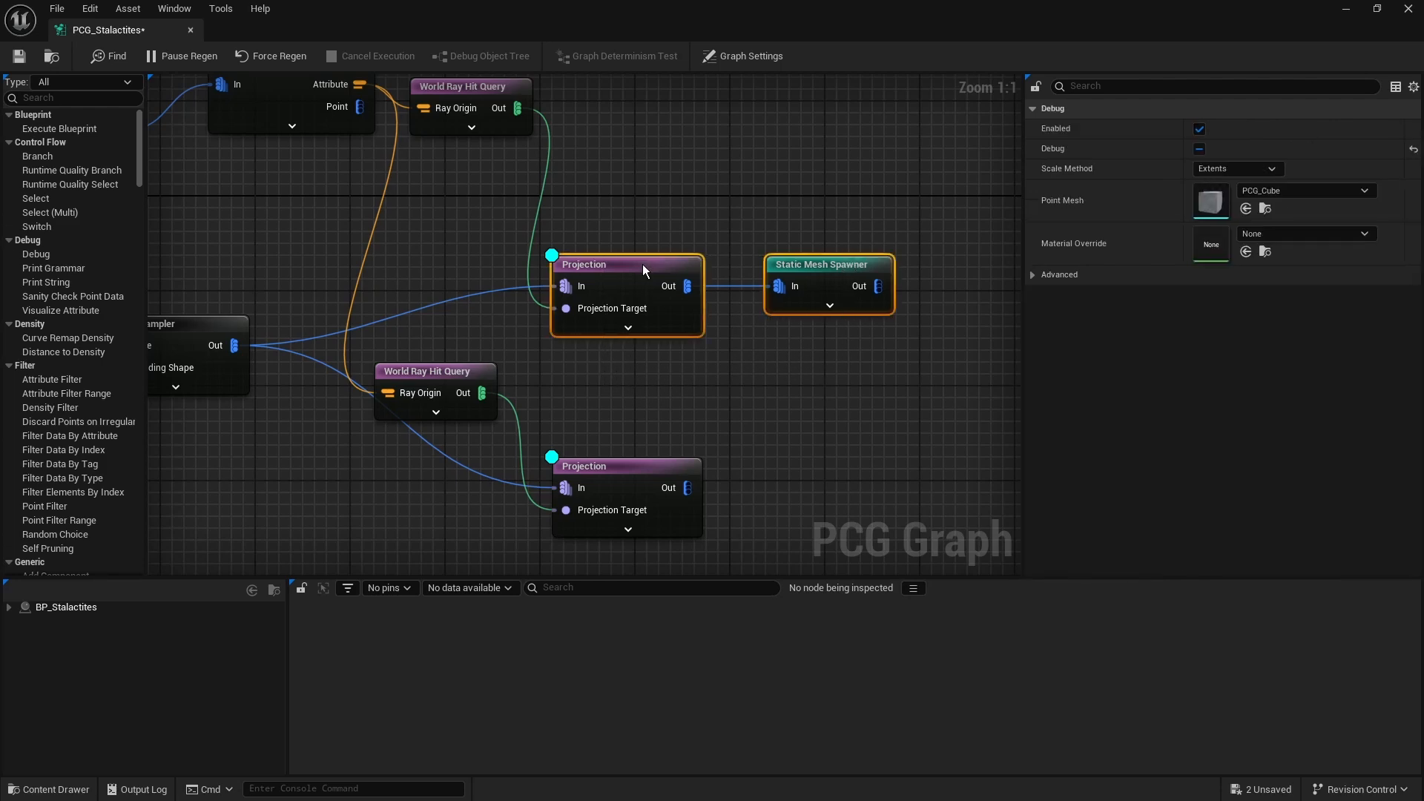
right_click_drag(647, 267, 651, 196)
left_click_drag(651, 196, 663, 481)
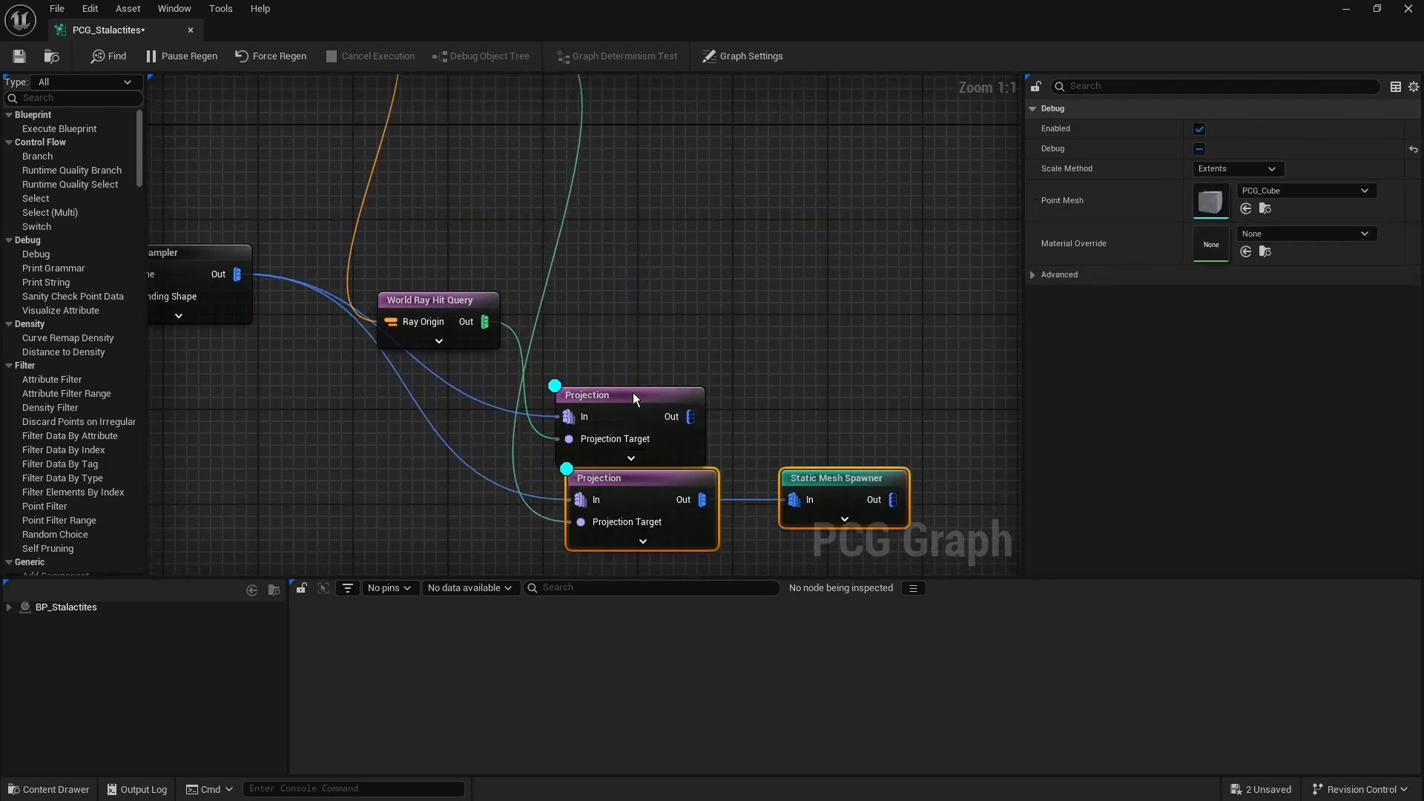
left_click_drag(634, 393, 669, 156)
Step: Align each World Ray Hit Query with its Projection and move Get Attribute From Point Index below the Spline Sampler
left_click_drag(442, 300, 497, 134)
right_click_drag(497, 133, 558, 256)
left_click_drag(547, 134, 518, 460)
right_click_drag(516, 467, 556, 298)
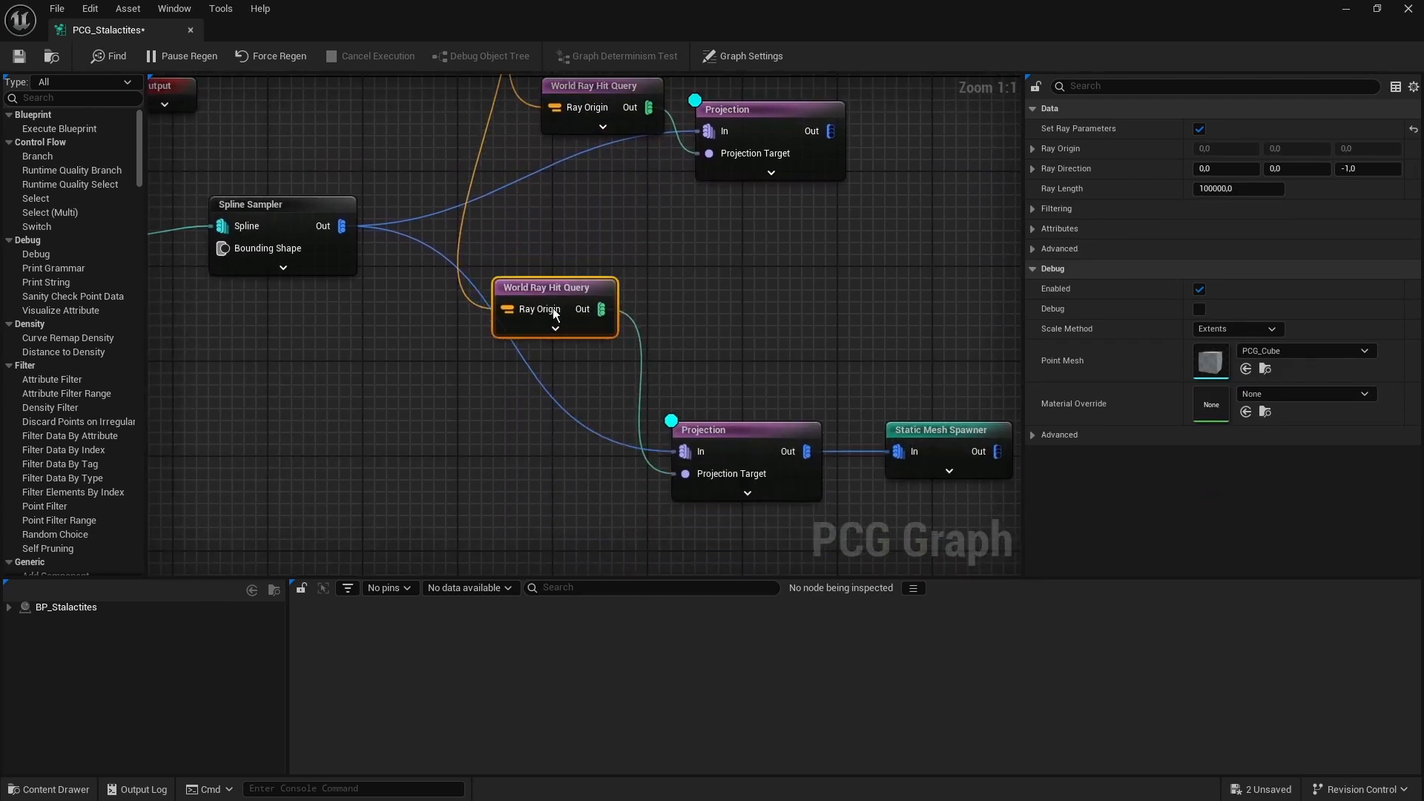
left_click_drag(549, 289, 540, 451)
scroll(581, 273, "down", 1)
right_click_drag(581, 273, 761, 418)
left_click_drag(451, 247, 461, 543)
right_click_drag(770, 434, 500, 297)
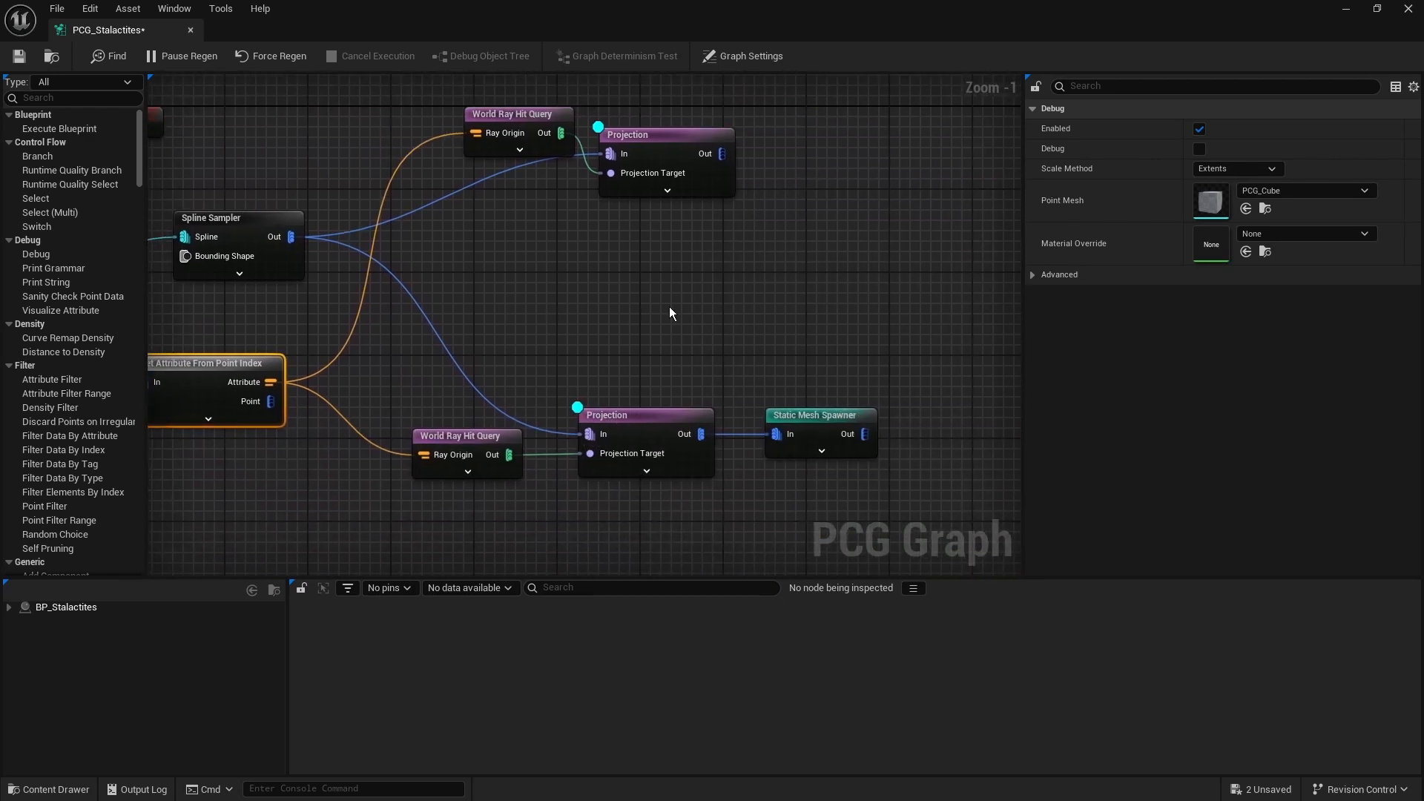
left_click(669, 305)
Step: Add three mesh entries to the Static Mesh Spawner
right_click_drag(692, 281, 566, 286)
left_click(710, 420)
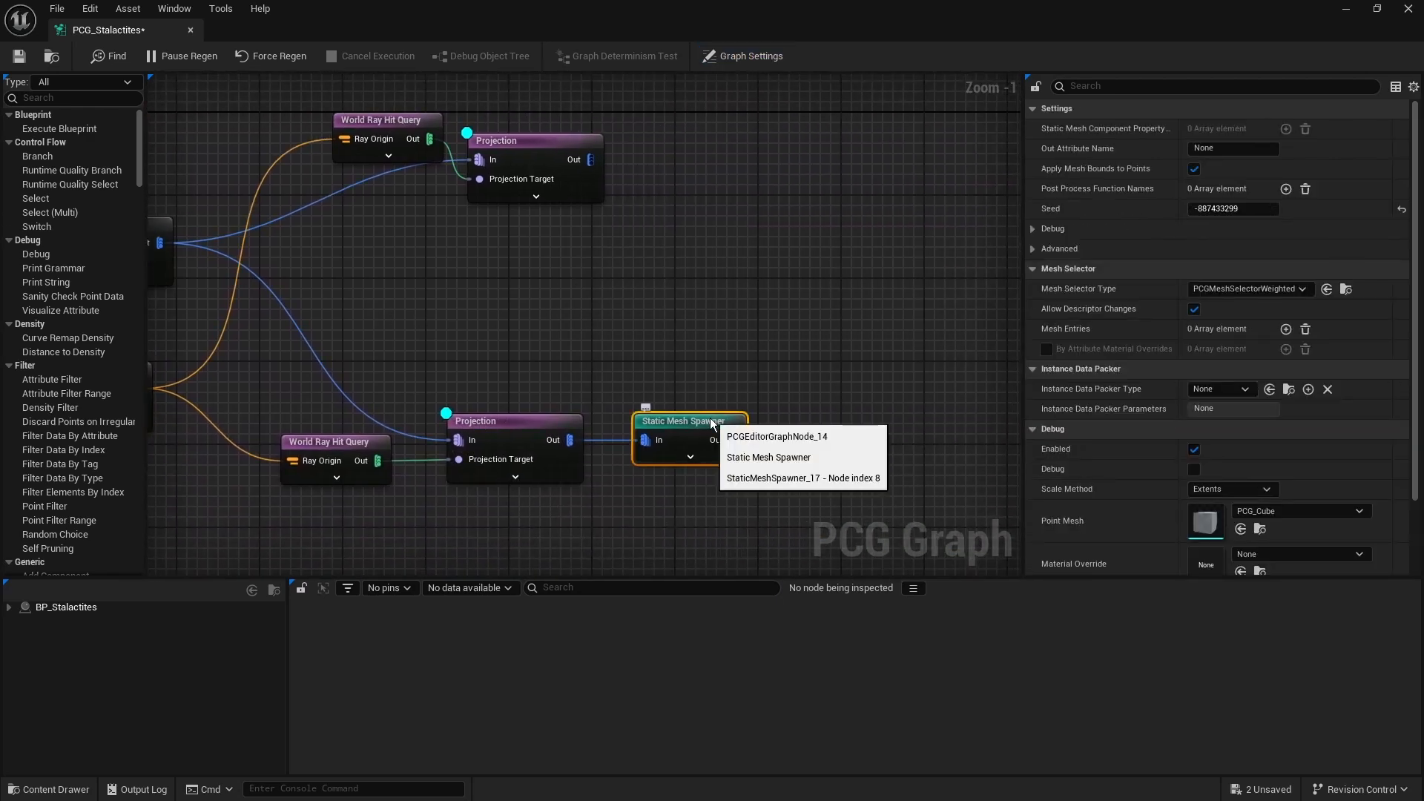
left_click(1286, 330)
left_click(1286, 329)
left_click(1286, 329)
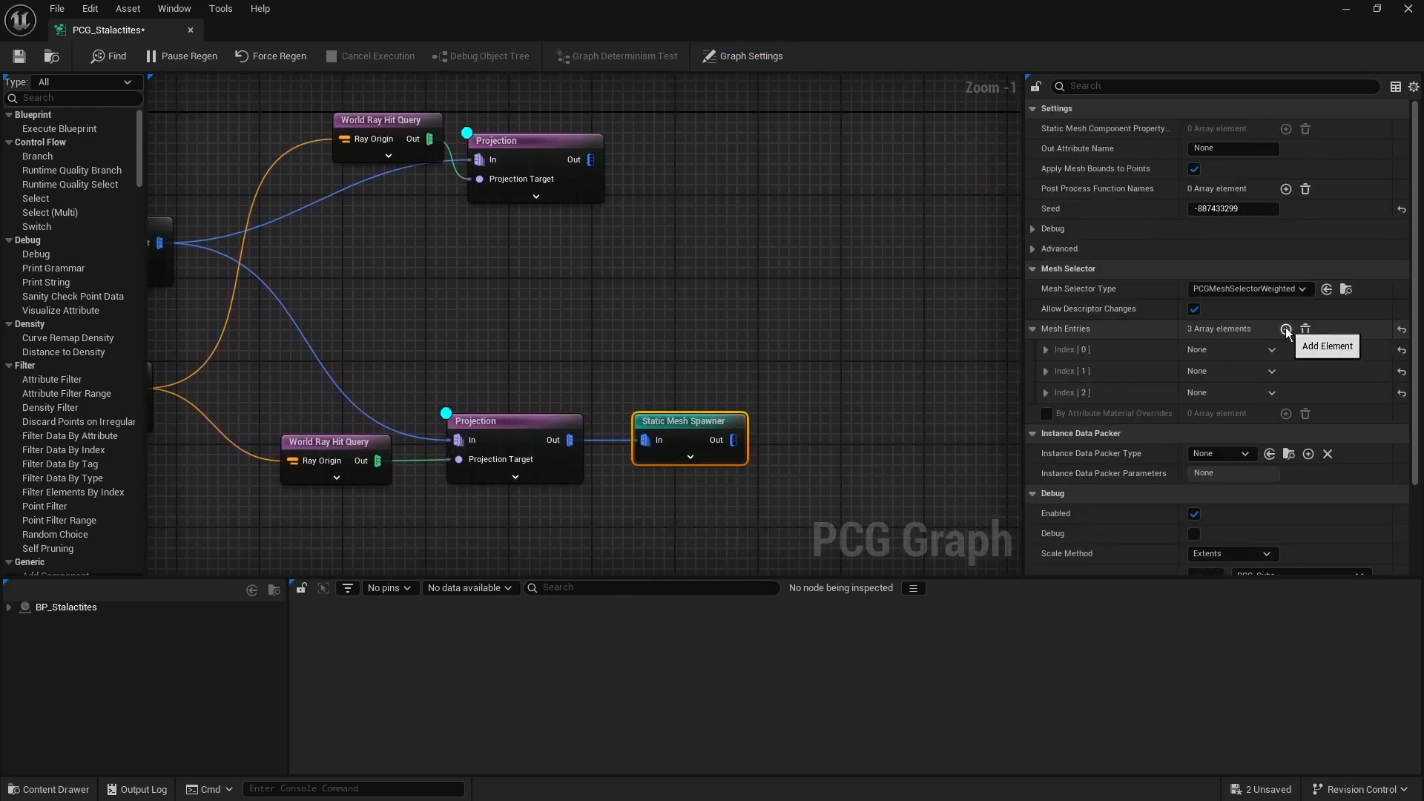
Step: Shrink the graph window to expose the Meshes folder and set the first mesh entry's static mesh to SM_Stalagmite_001
left_click(1043, 349)
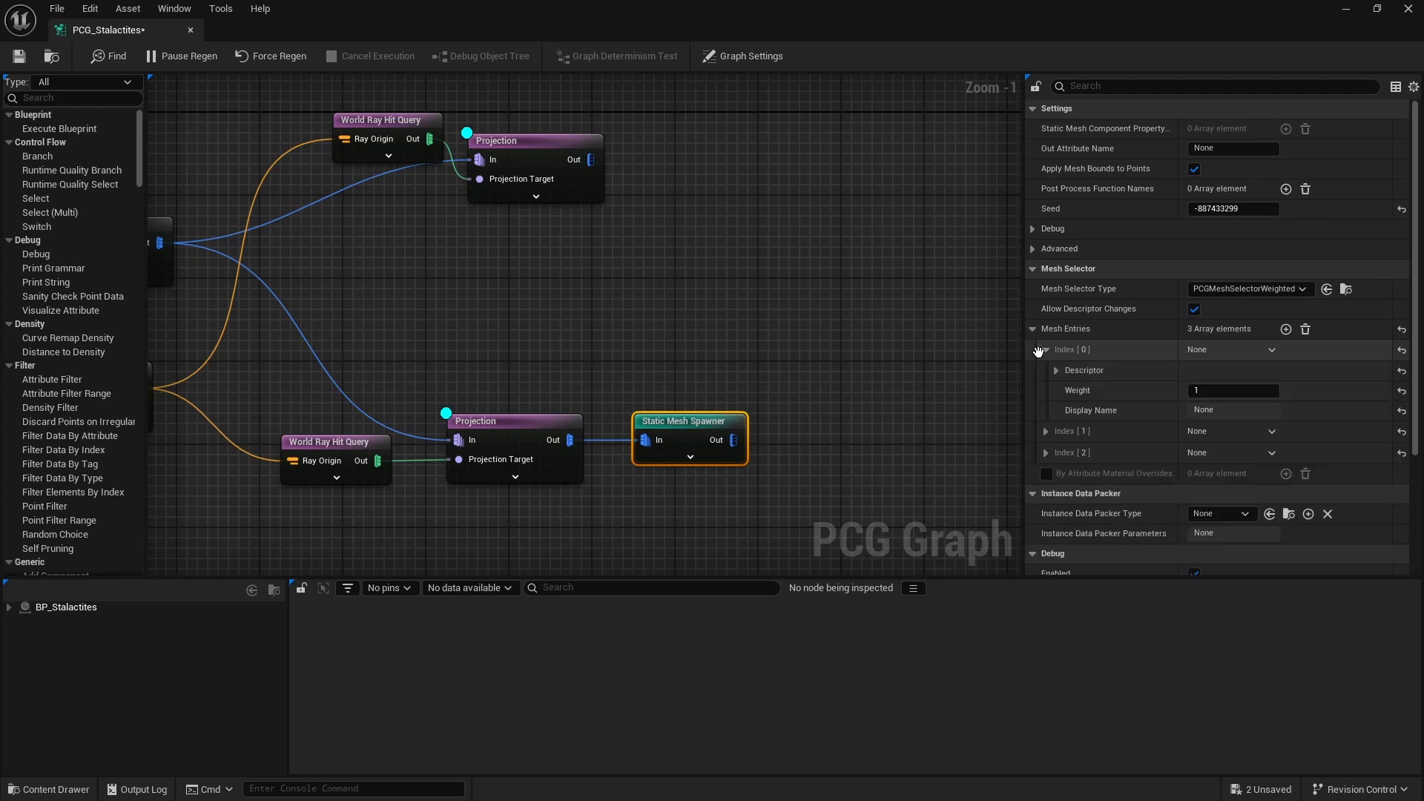
left_click(1056, 370)
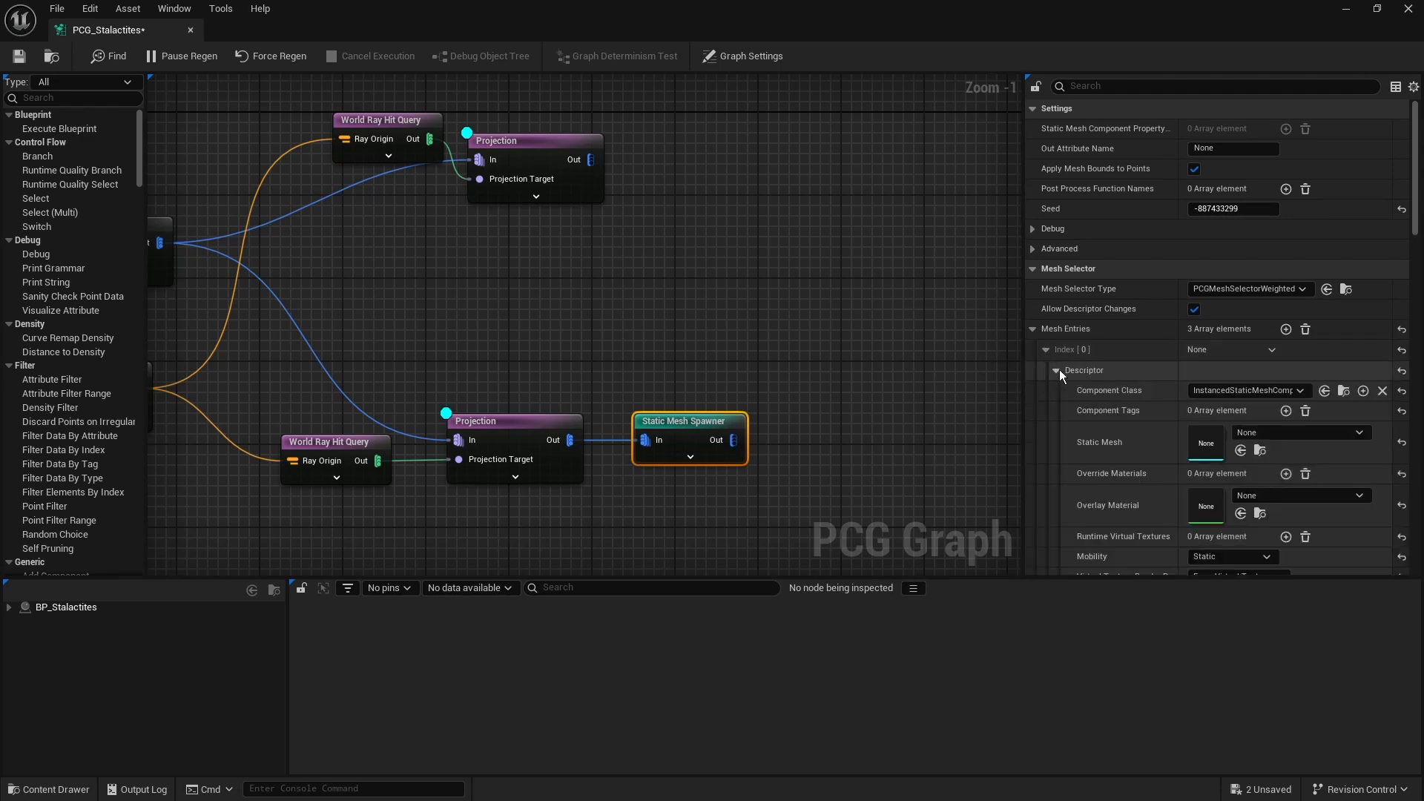
double_click(789, 33)
scroll(964, 334, "down", 5)
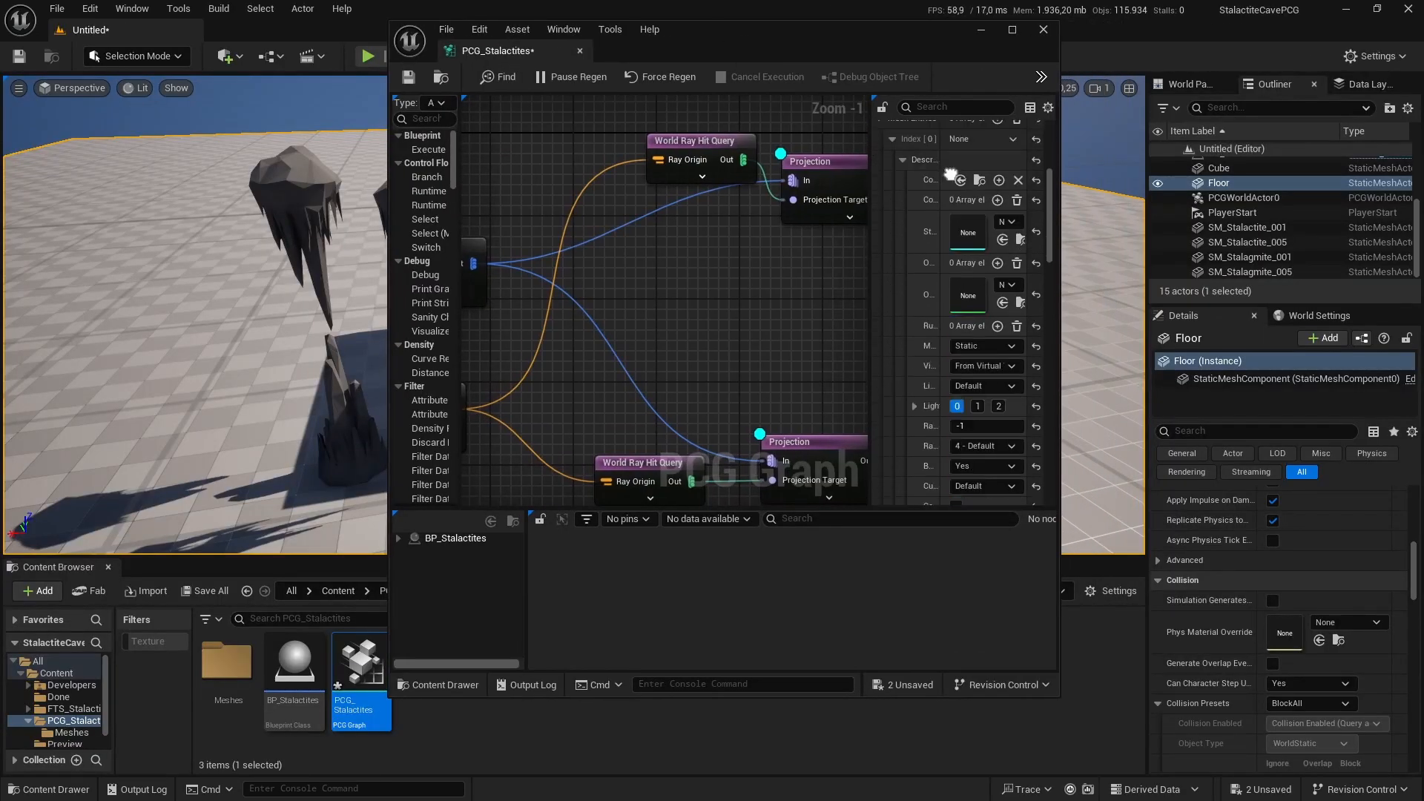
left_click(230, 682)
double_click(230, 683)
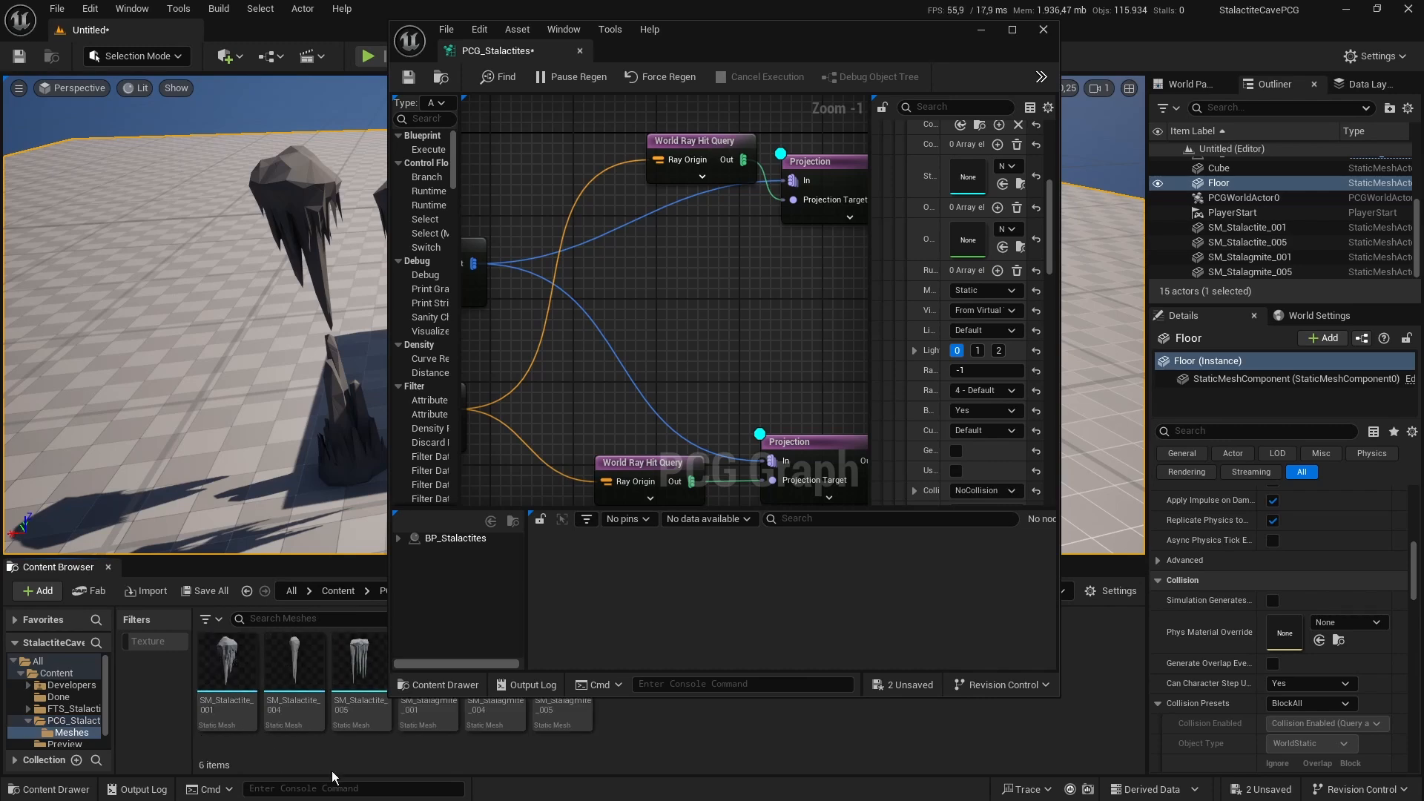
left_click(426, 697)
left_click(1002, 186)
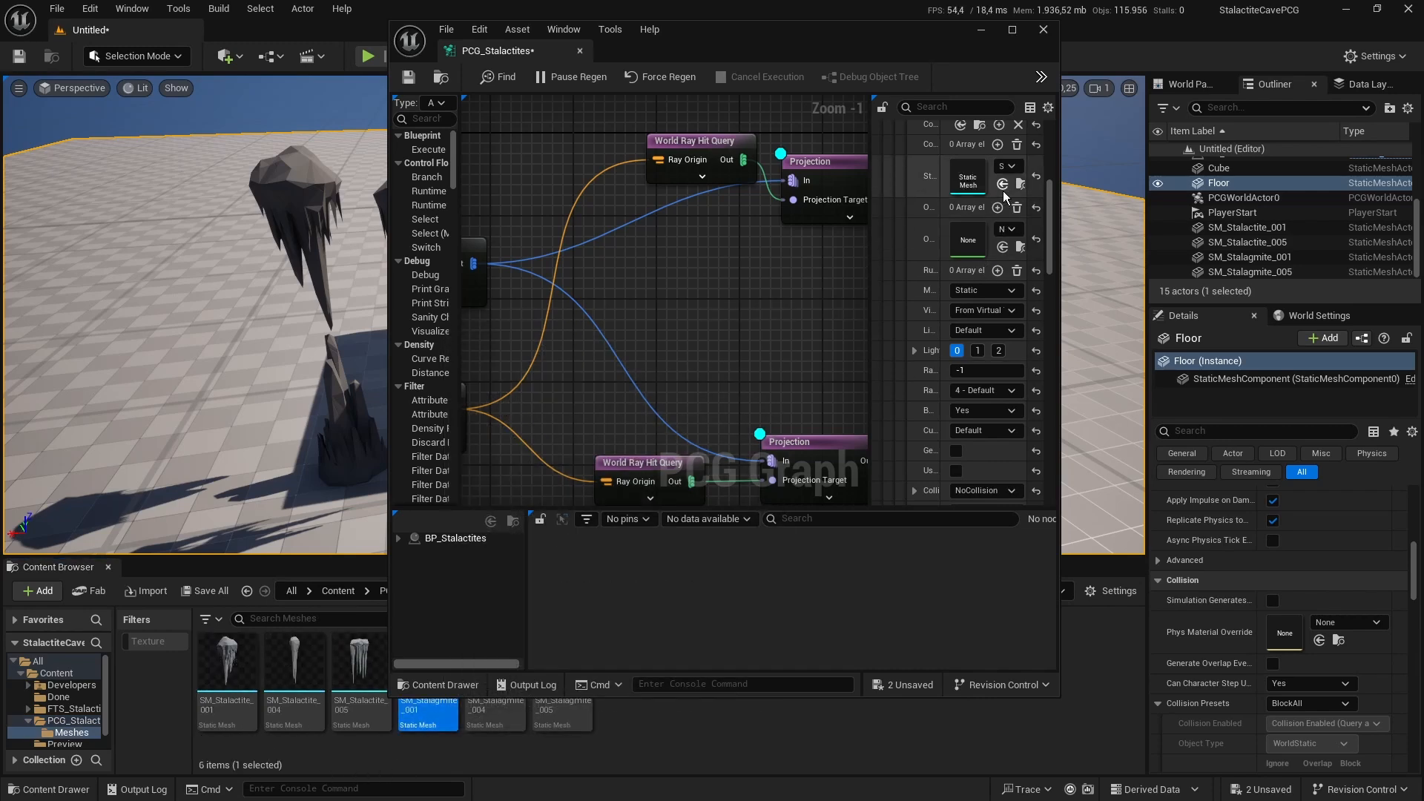
Step: Set the second mesh entry's static mesh in the Static Mesh Spawner to SM_Stalagmite_004
left_click(500, 705)
right_click_drag(953, 347, 952, 267)
scroll(953, 267, "down", 15)
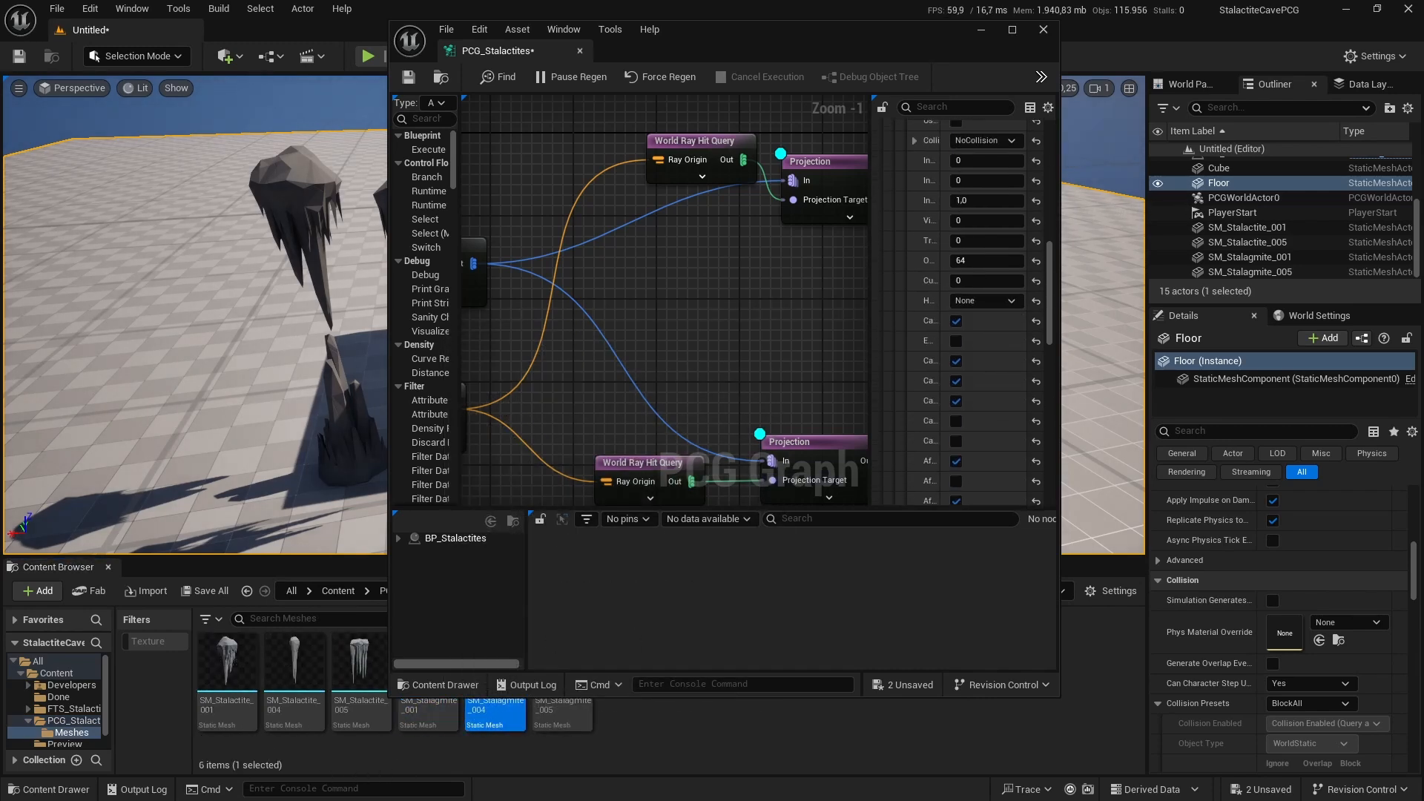
scroll(927, 266, "down", 3)
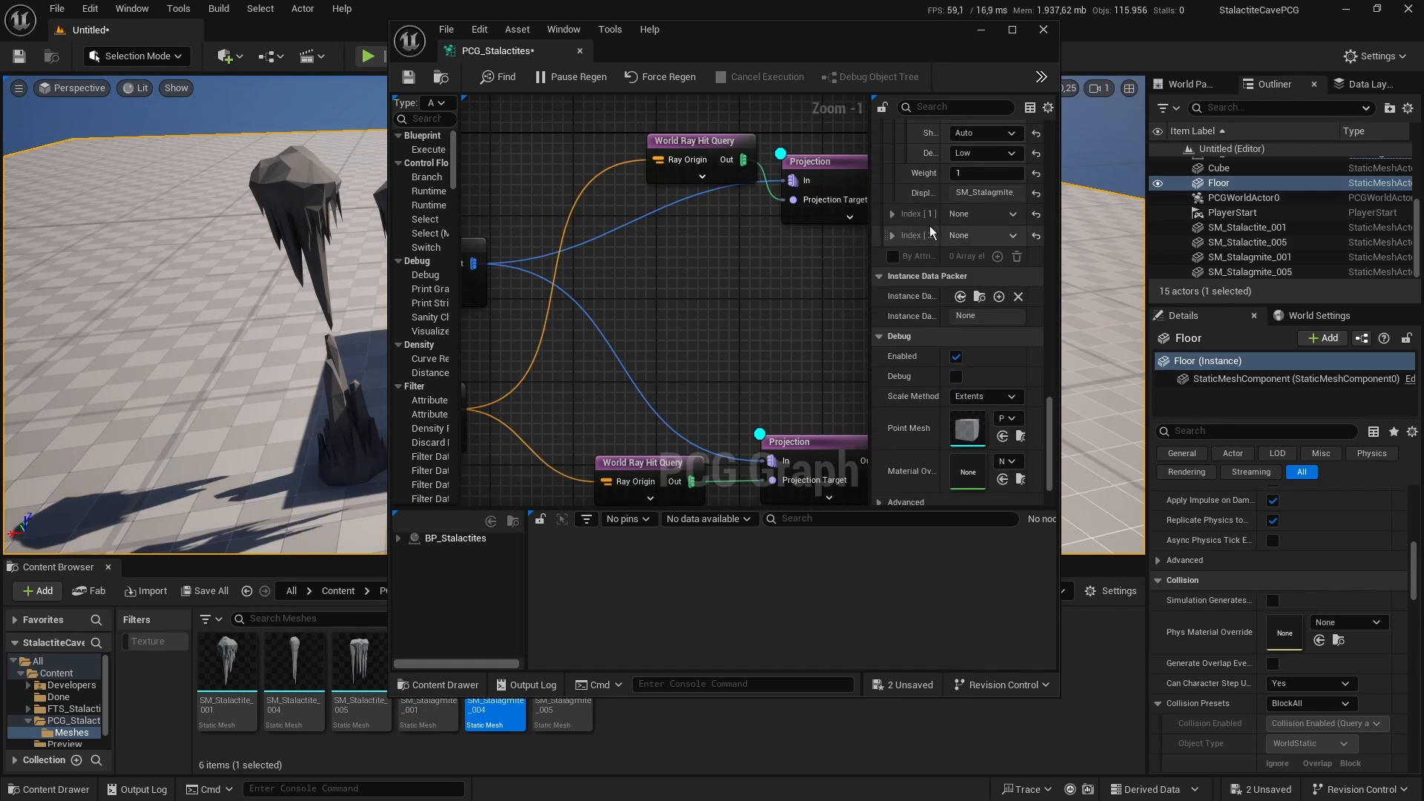
left_click(892, 214)
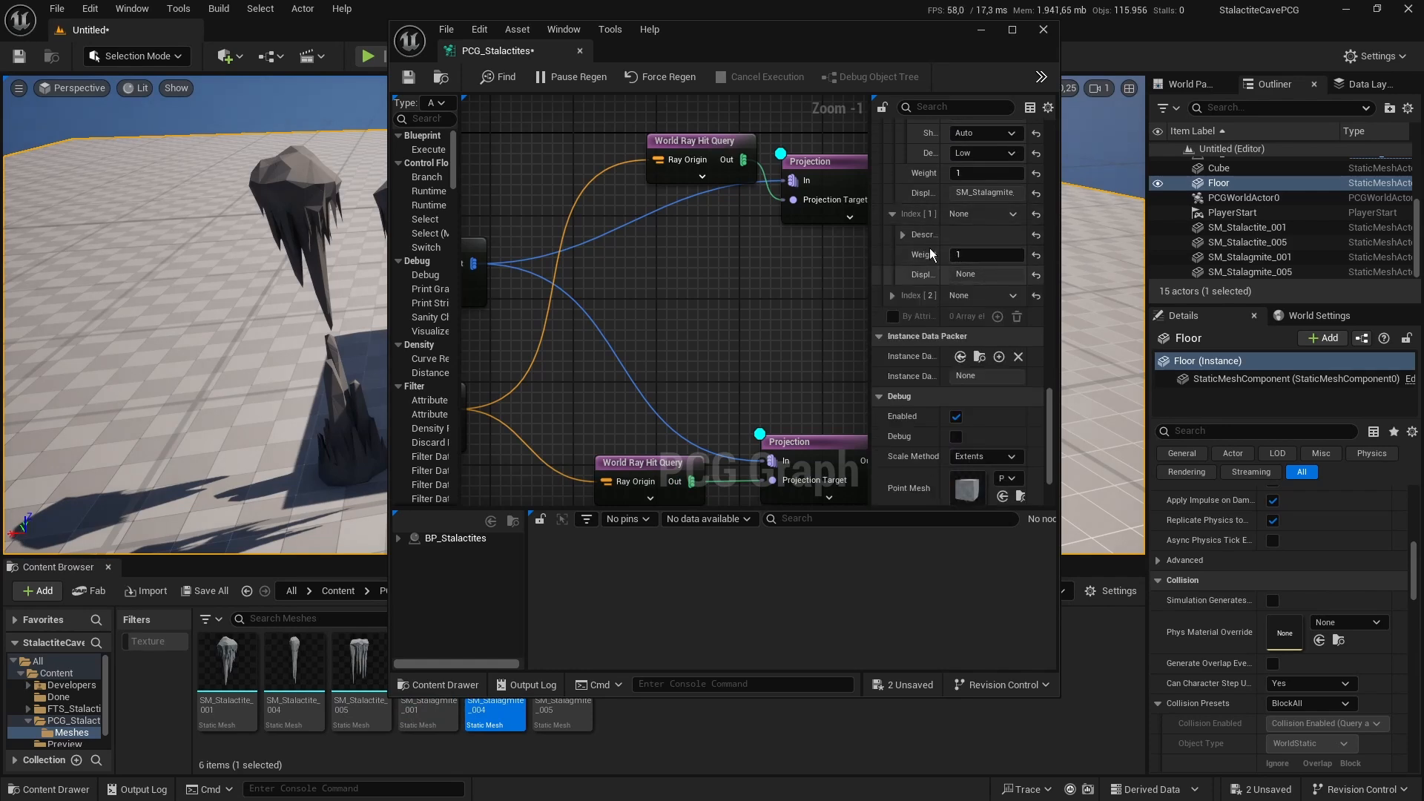
left_click(903, 234)
left_click(1003, 315)
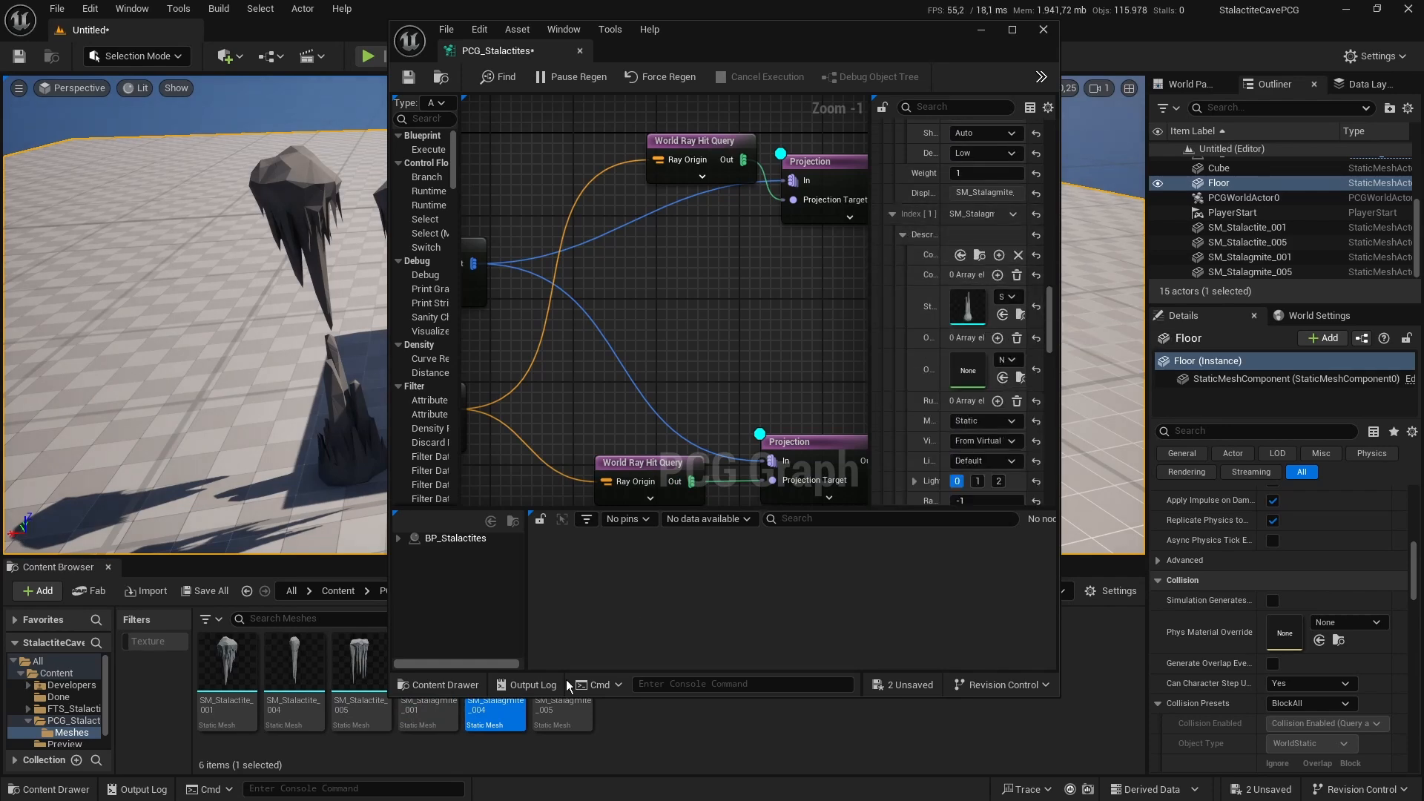
Step: Set the third mesh entry's static mesh in the Static Mesh Spawner to SM_Stalagmite_005
left_click(549, 721)
right_click_drag(965, 390, 889, 222)
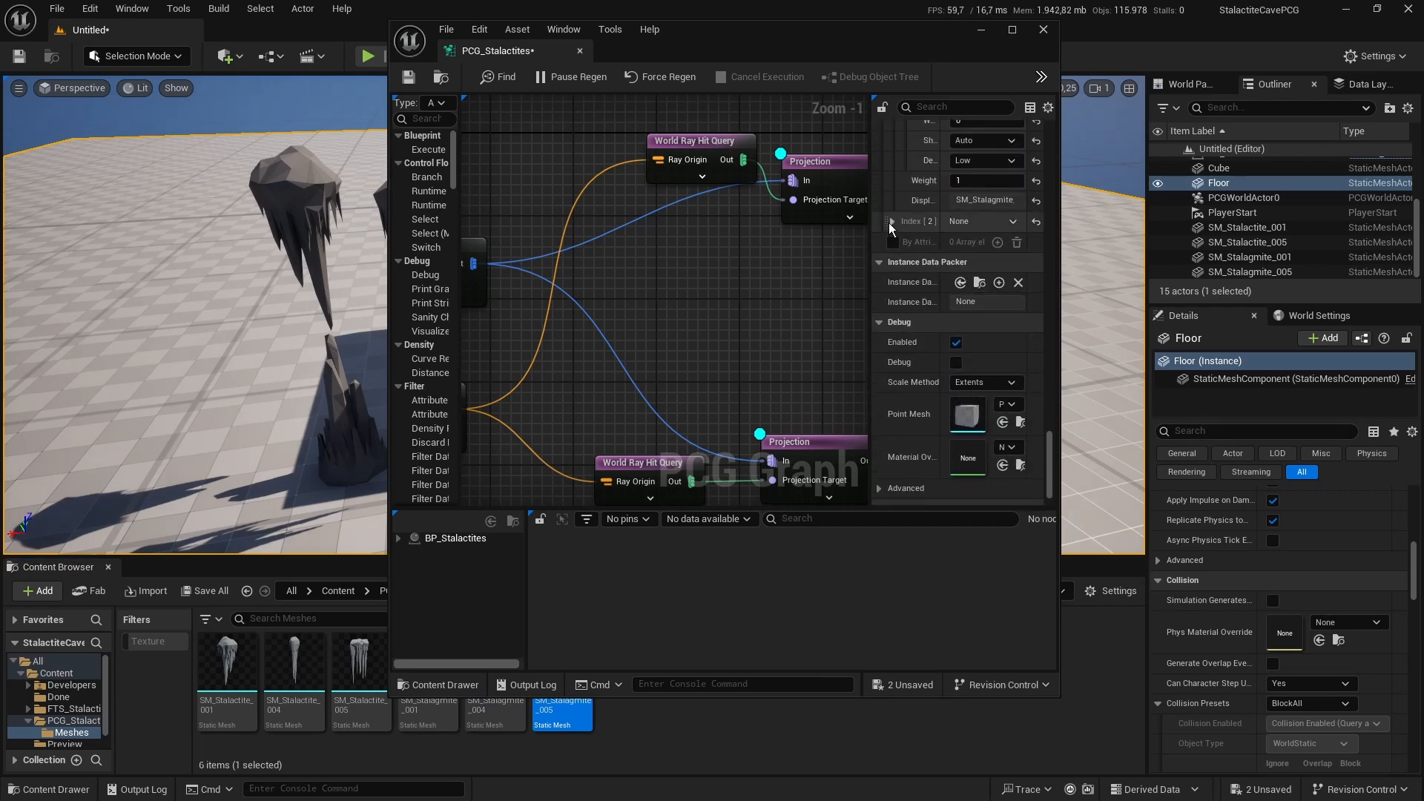
left_click(899, 242)
left_click(1003, 321)
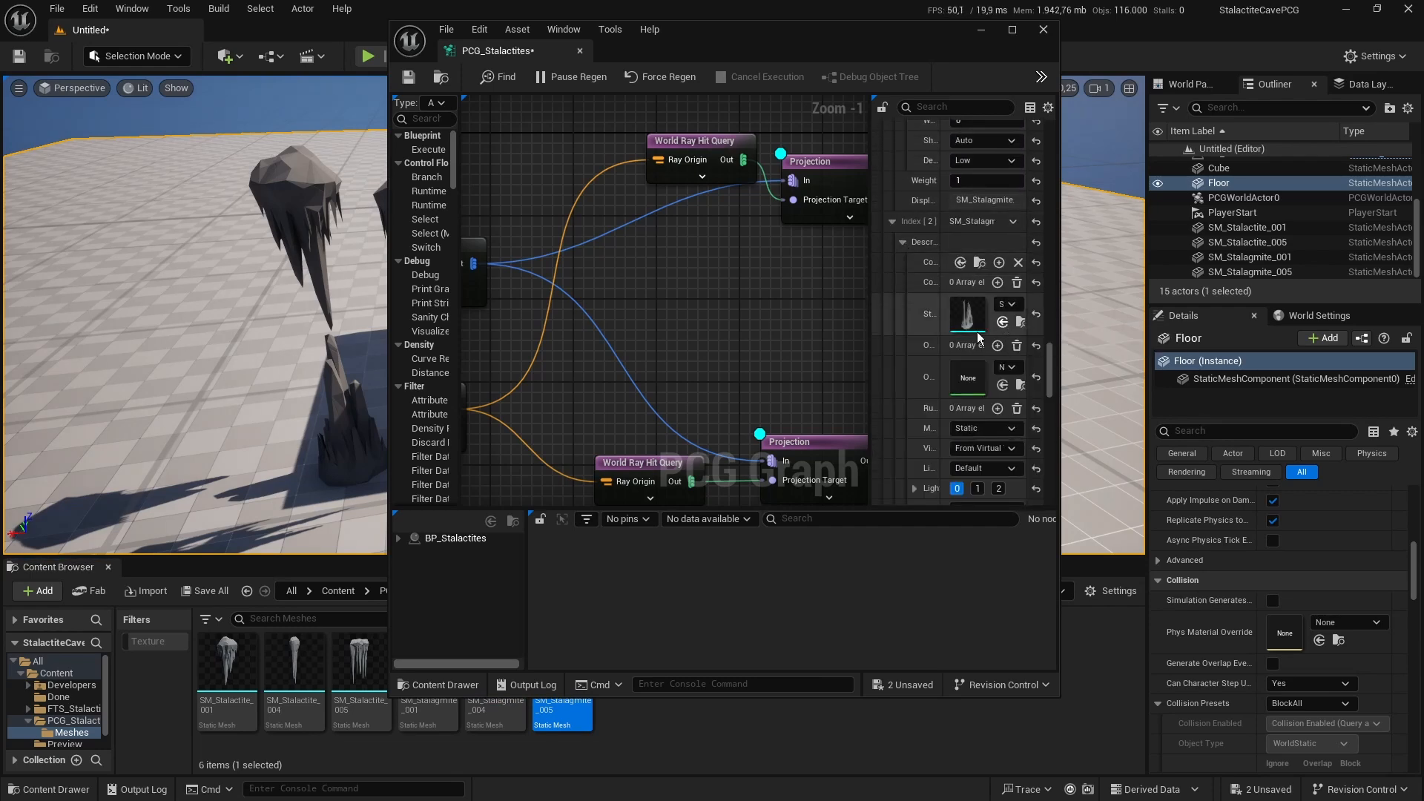
Step: Duplicate the Static Mesh Spawner beside the upper Projection, connect the Projection's Out to its In and straighten the connection
right_click_drag(793, 356, 475, 318)
right_click_drag(632, 317, 695, 350)
left_click_drag(700, 332, 731, 461)
key("ctrl+c")
right_click_drag(701, 267, 697, 412)
left_click(647, 284)
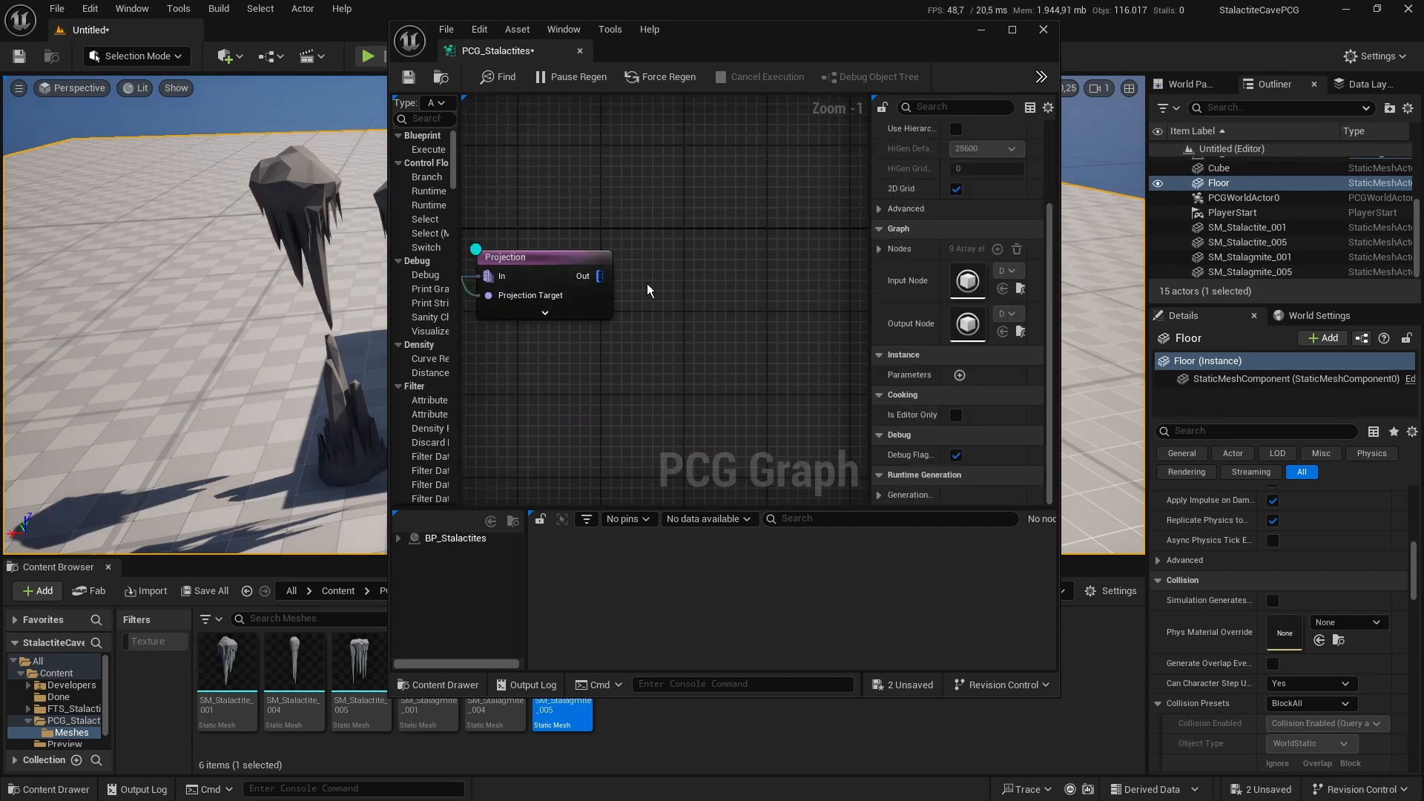
key("ctrl+v")
left_click_drag(602, 276, 664, 308)
key("q")
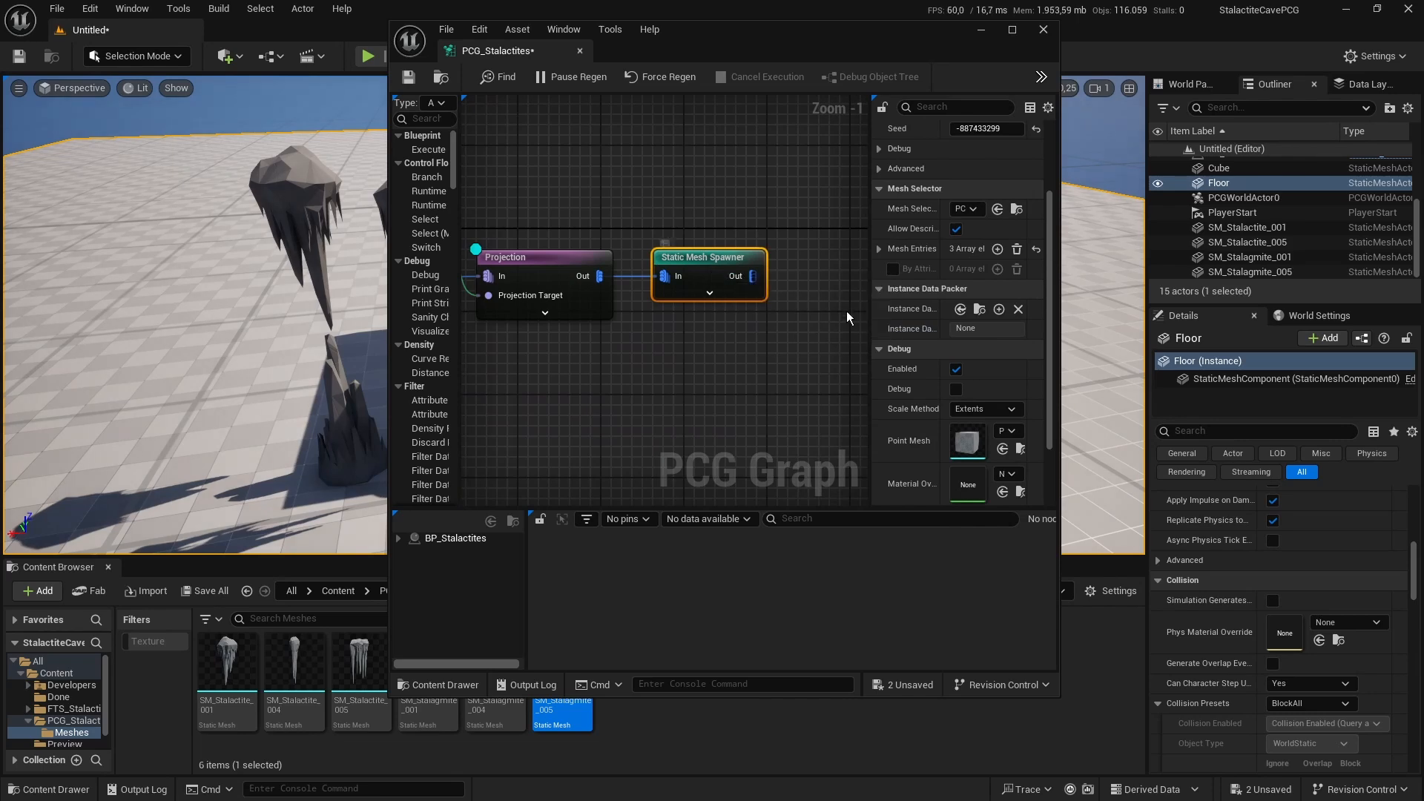
Step: Filter the duplicated Static Mesh Spawner's details by "static mesh" and widen the details area to read the mesh entries
left_click(879, 248)
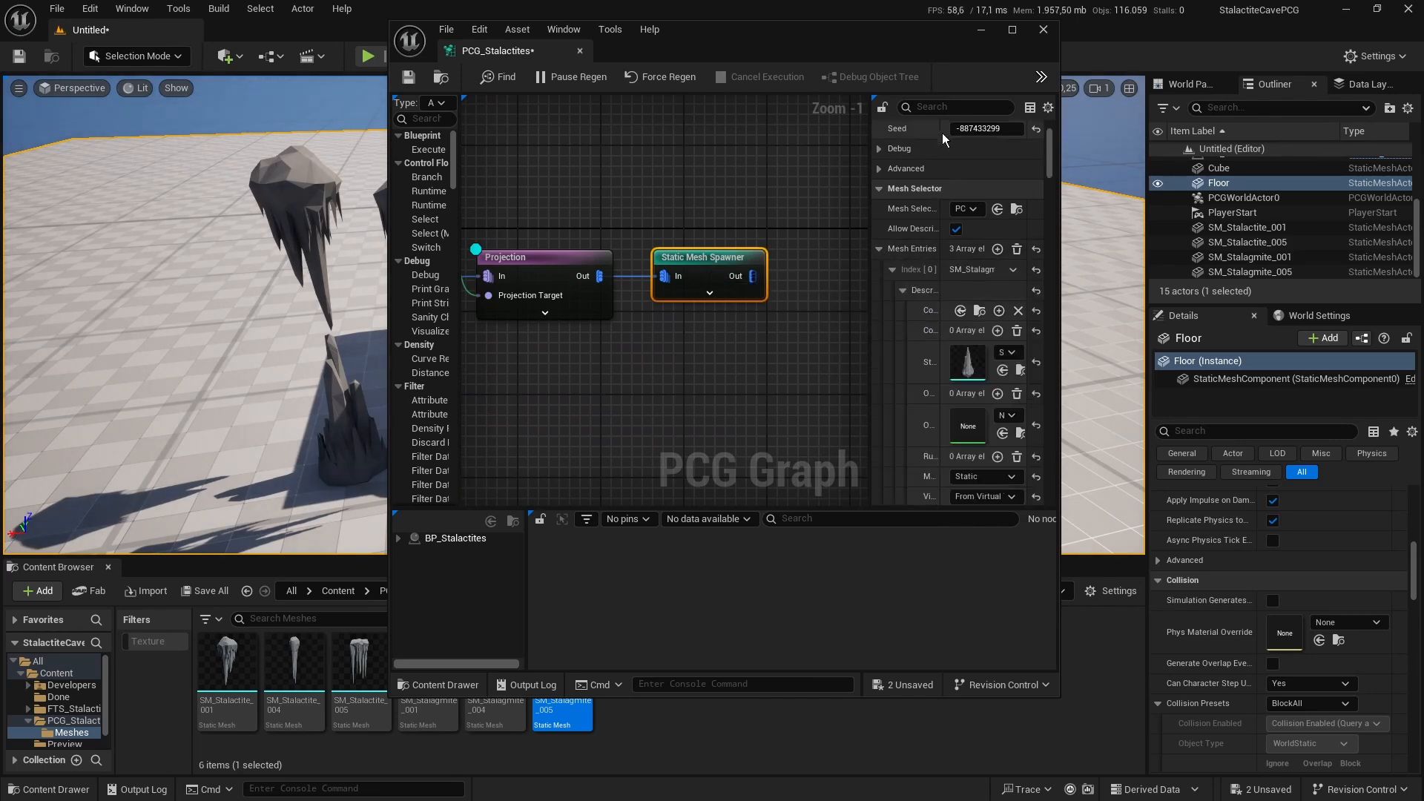
left_click(956, 111)
type("static mesh")
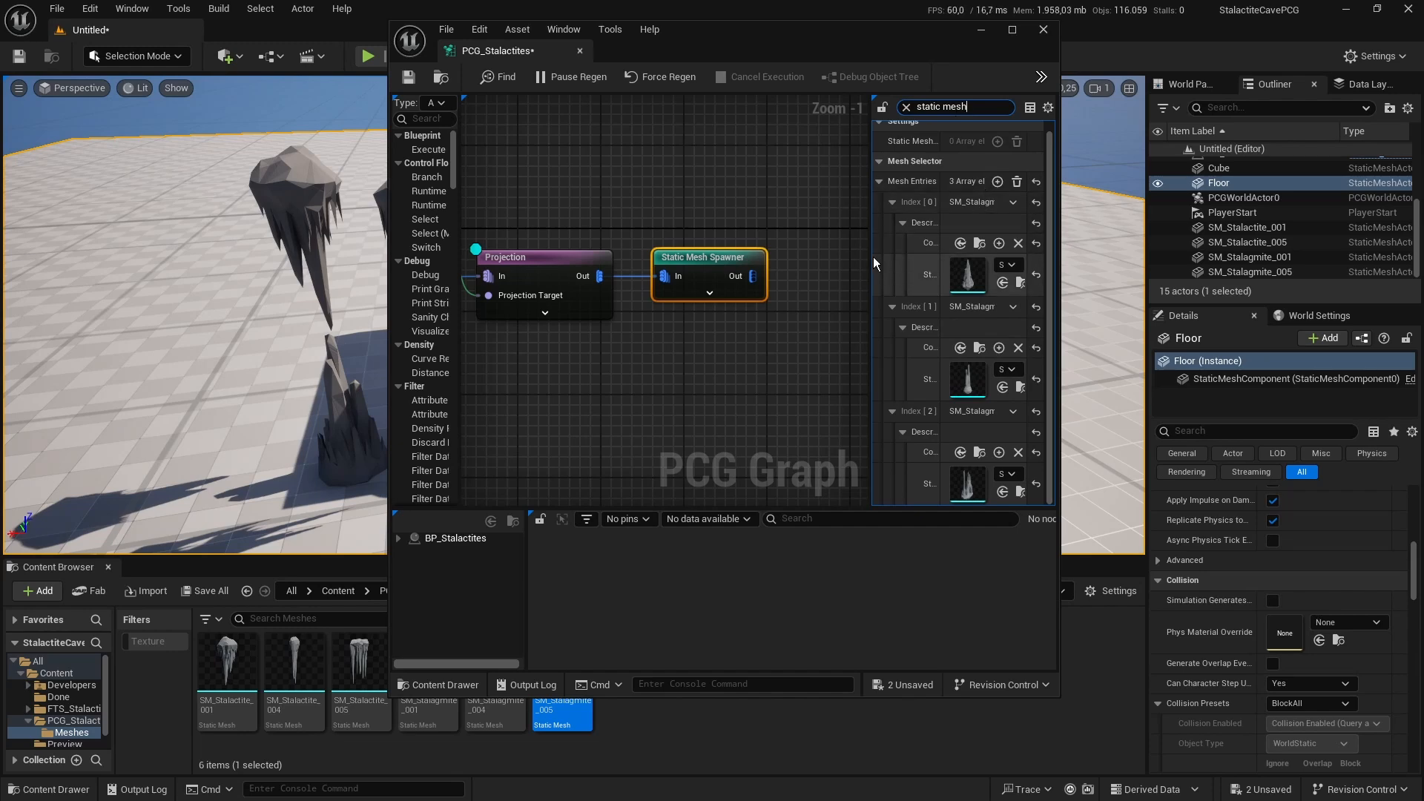
left_click_drag(872, 257, 785, 269)
scroll(867, 185, "down", 1)
scroll(867, 186, "up", 1)
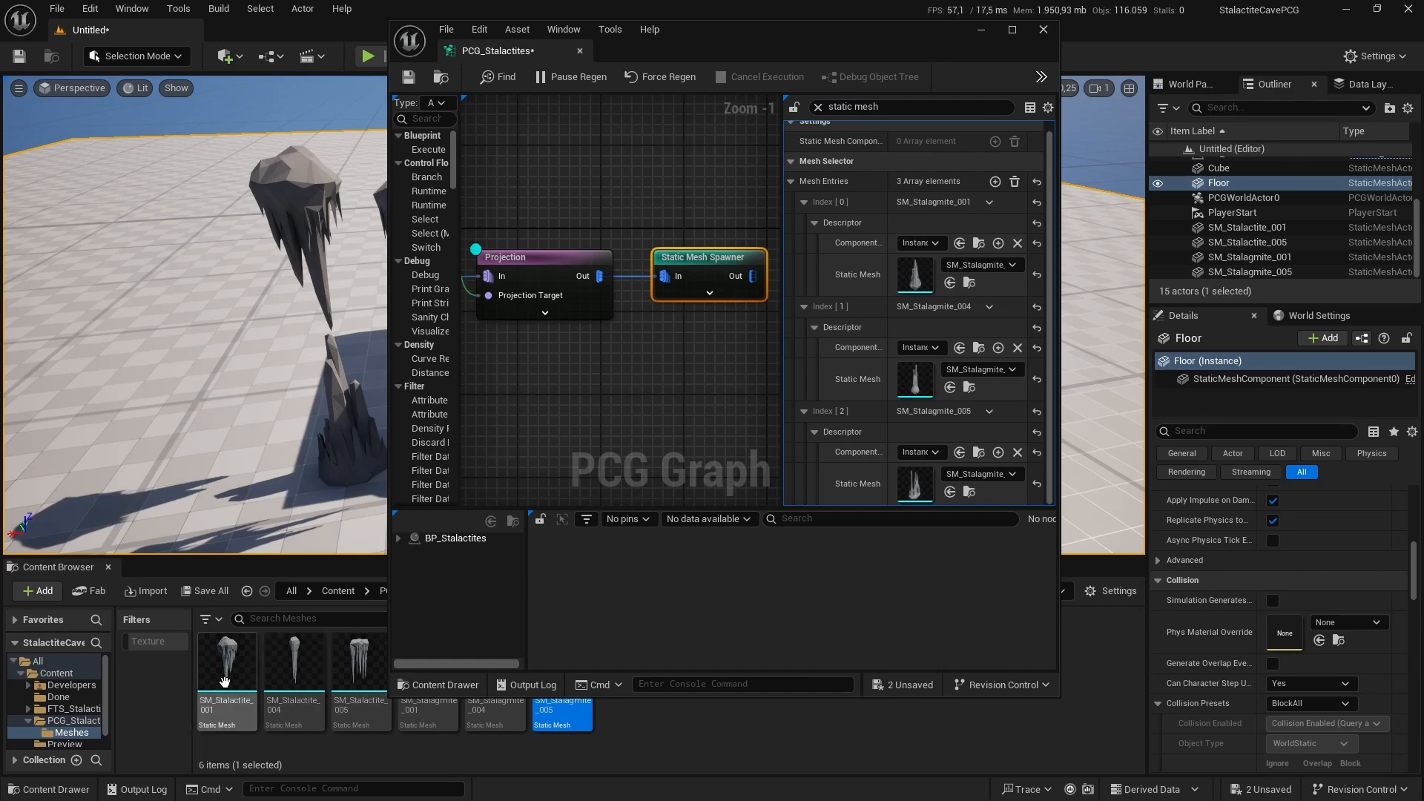
Step: Replace the duplicated spawner's three static meshes with SM_Stalactite_001, SM_Stalactite_004 and SM_Stalactite_005
left_click(225, 671)
left_click(950, 282)
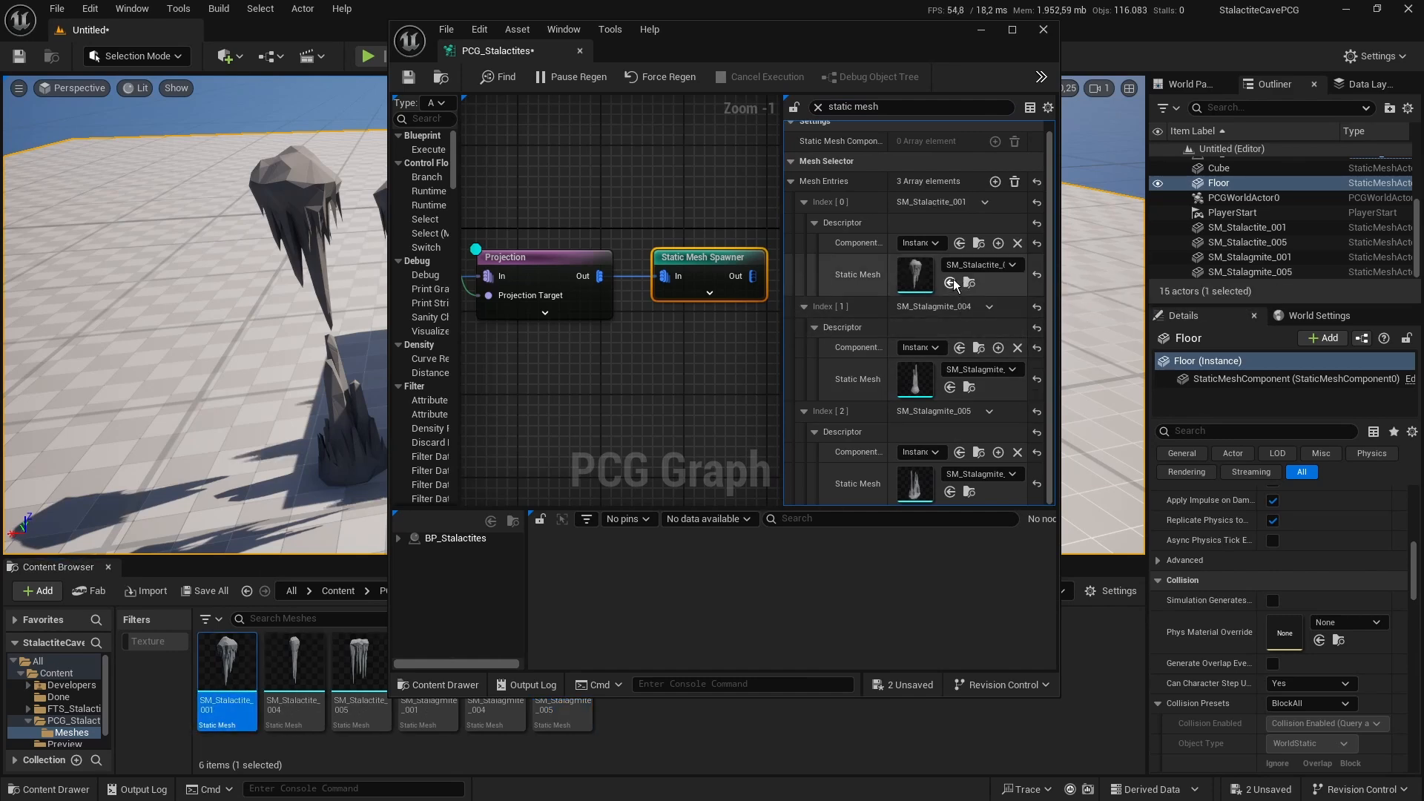
left_click(295, 671)
left_click(950, 387)
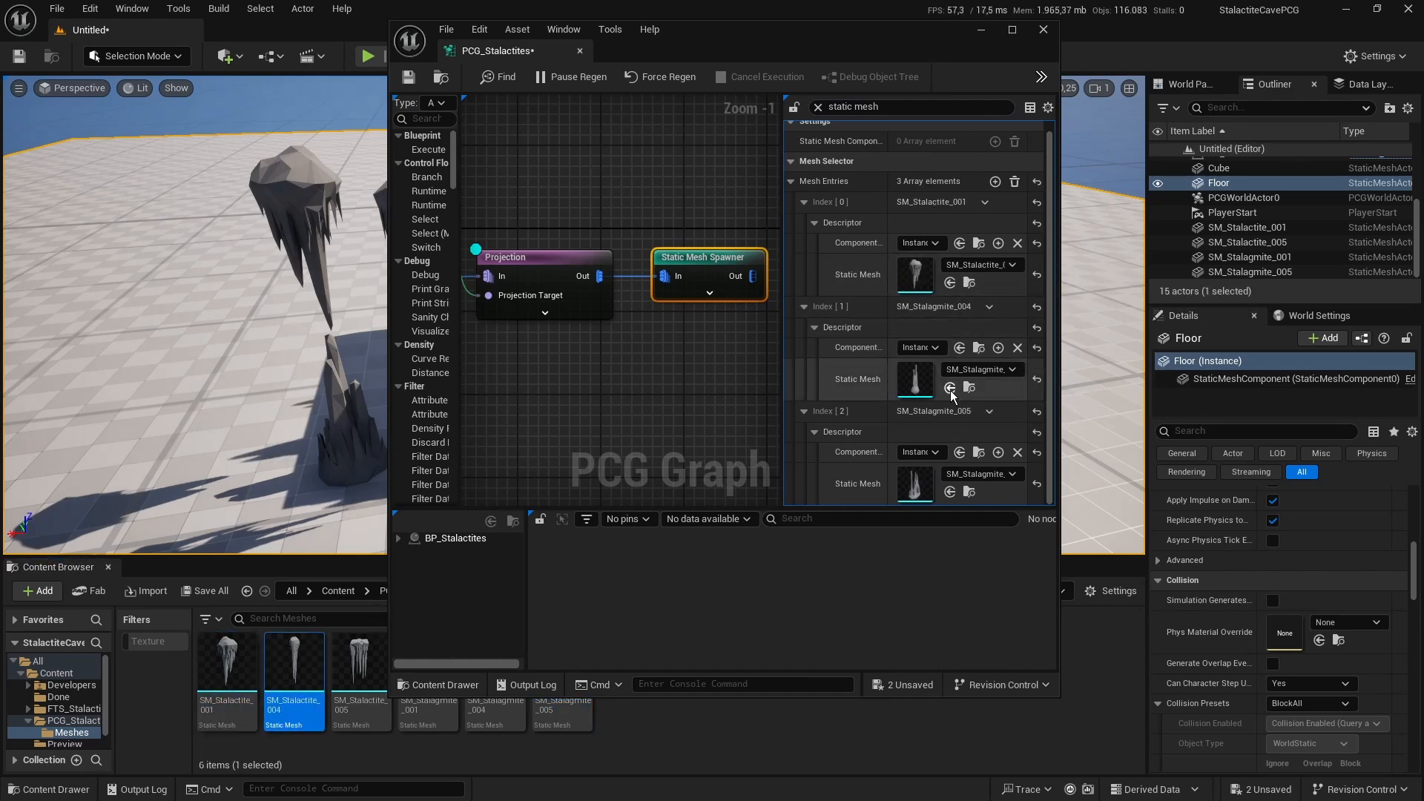
left_click(360, 671)
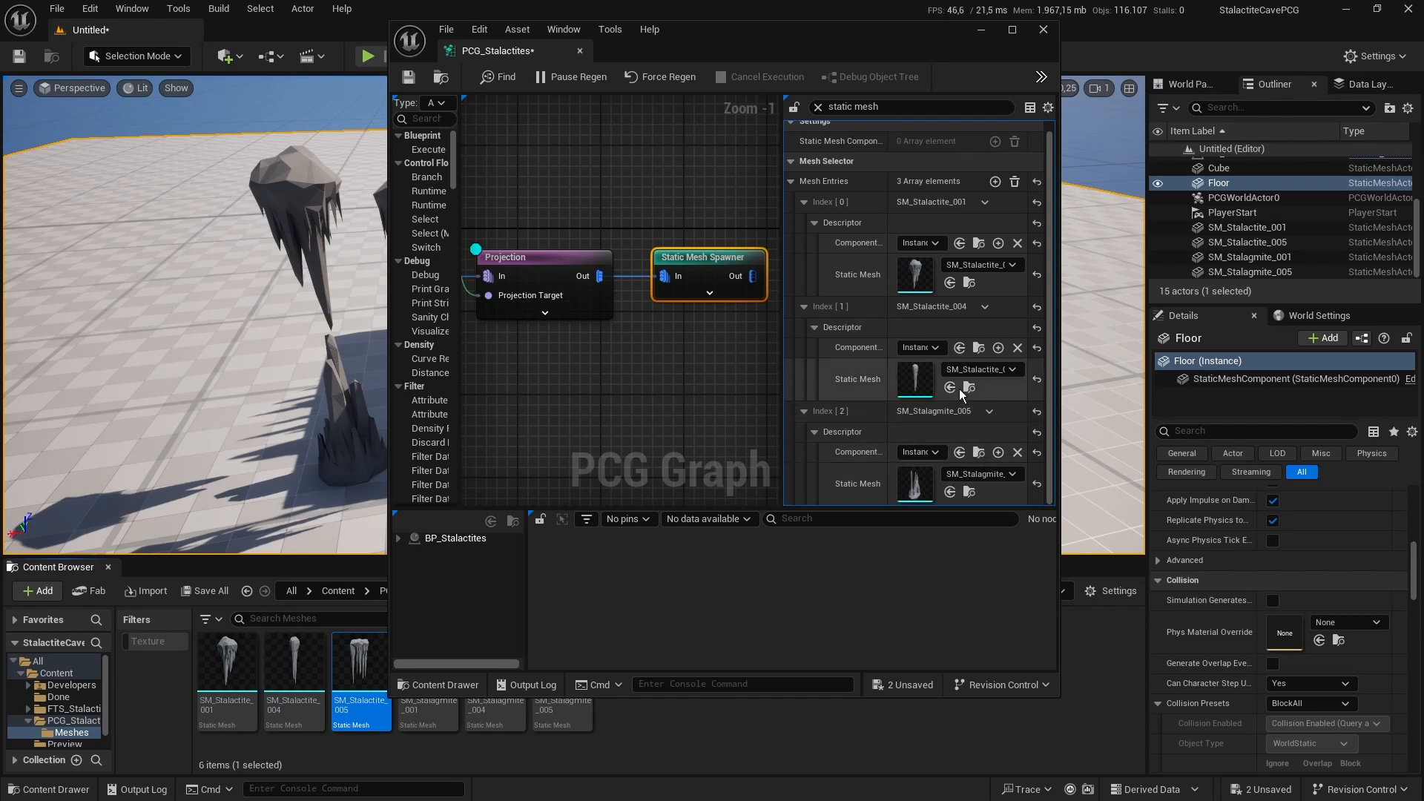
left_click(950, 491)
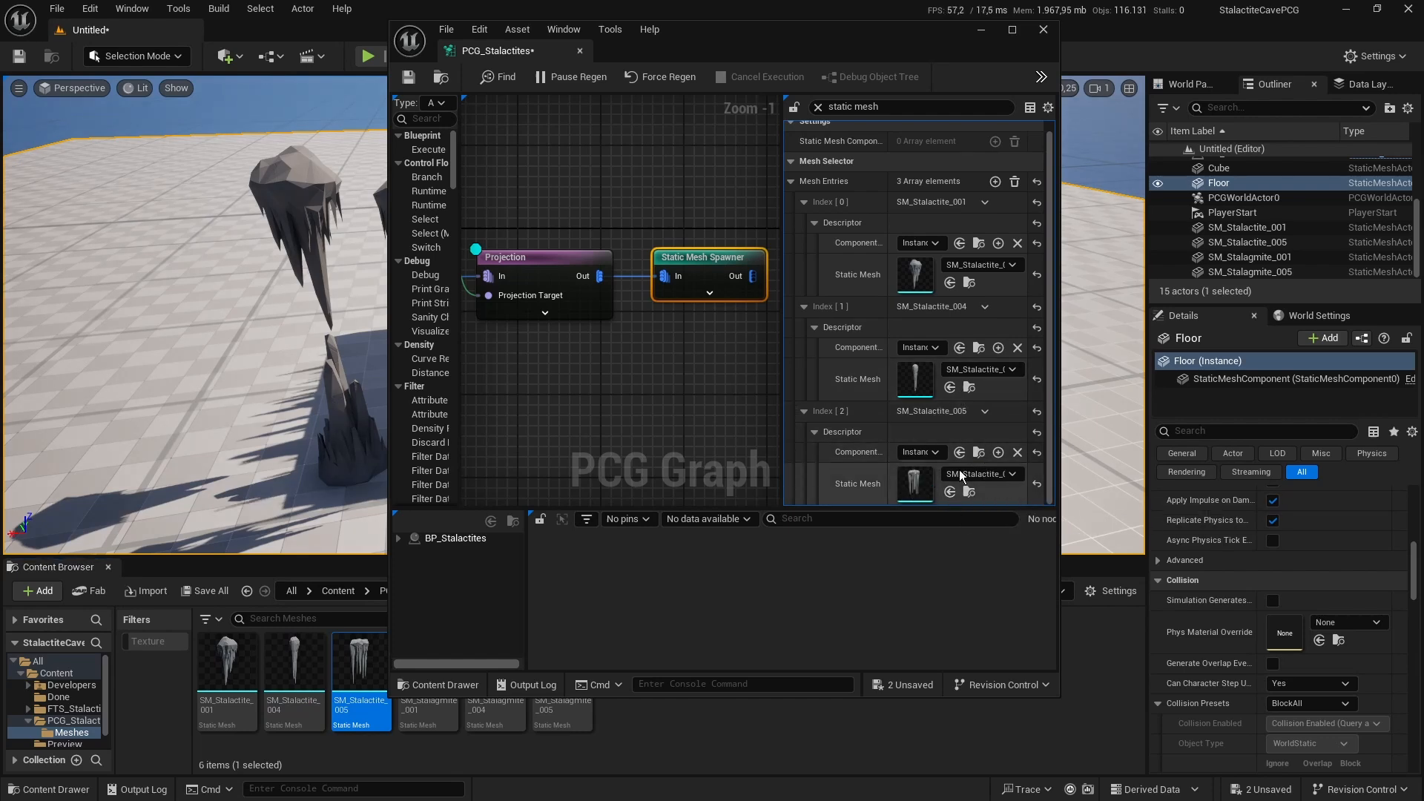
Step: Maximize the graph window and move the upper World Ray Hit Query below and left of its Projection
left_click(1012, 30)
right_click_drag(525, 459, 827, 407)
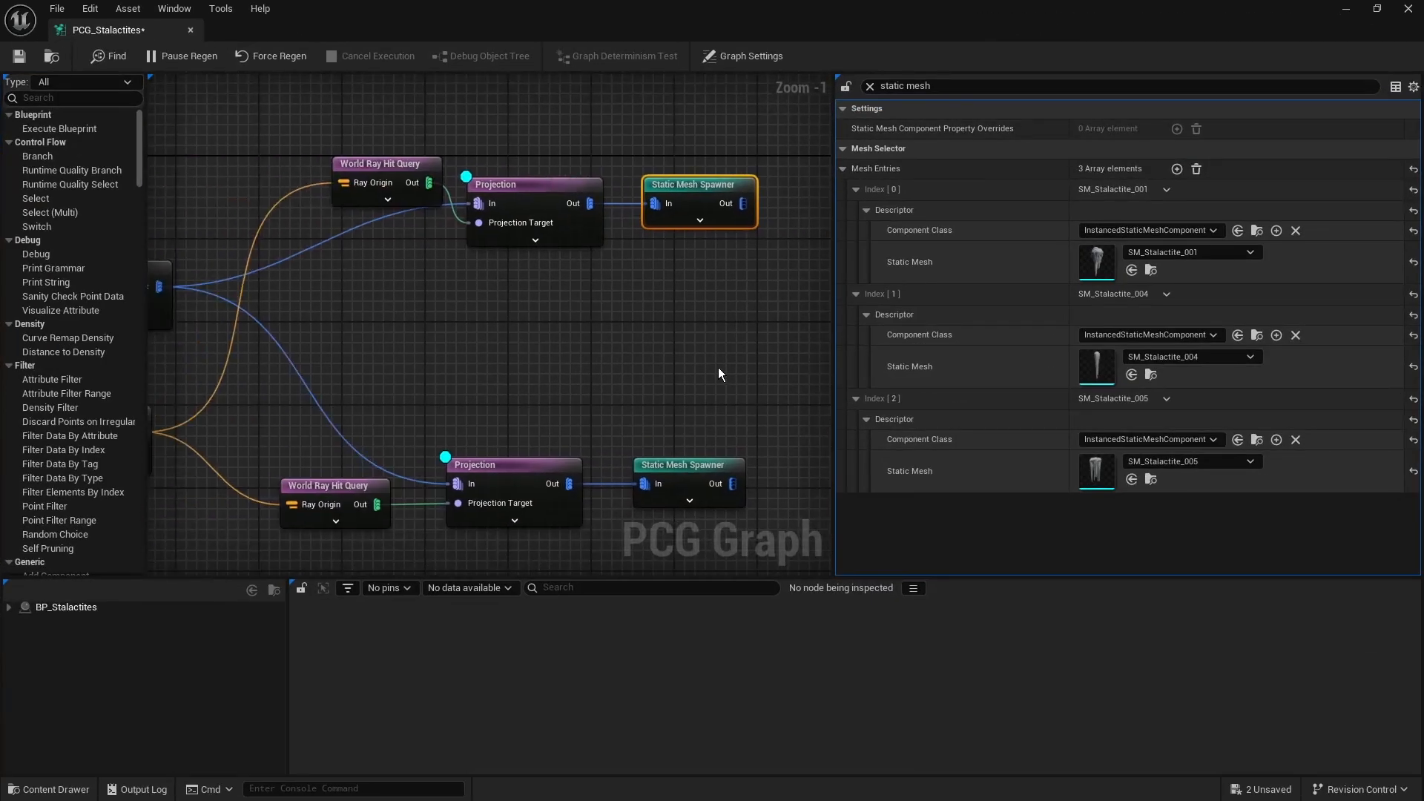
left_click_drag(394, 162, 353, 256)
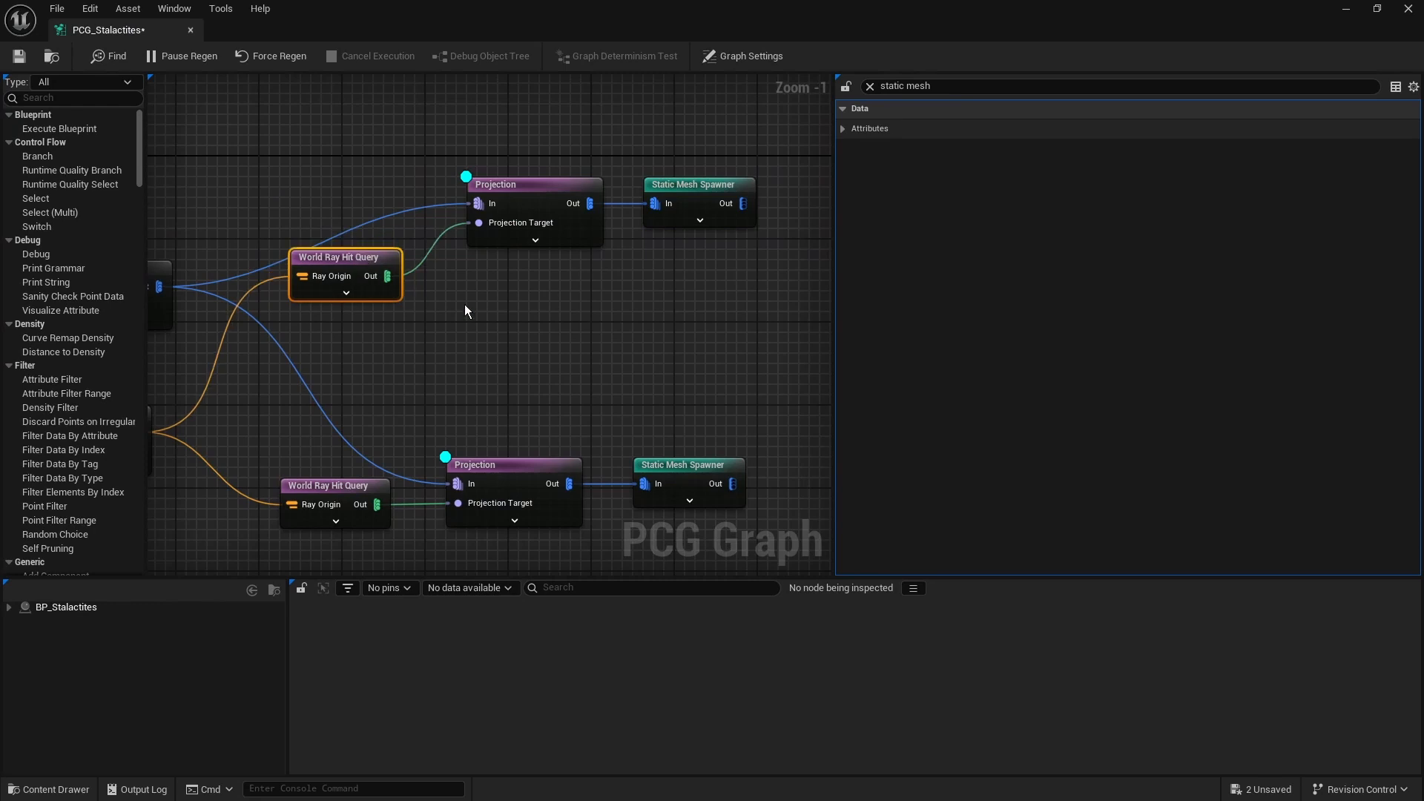
left_click(513, 310)
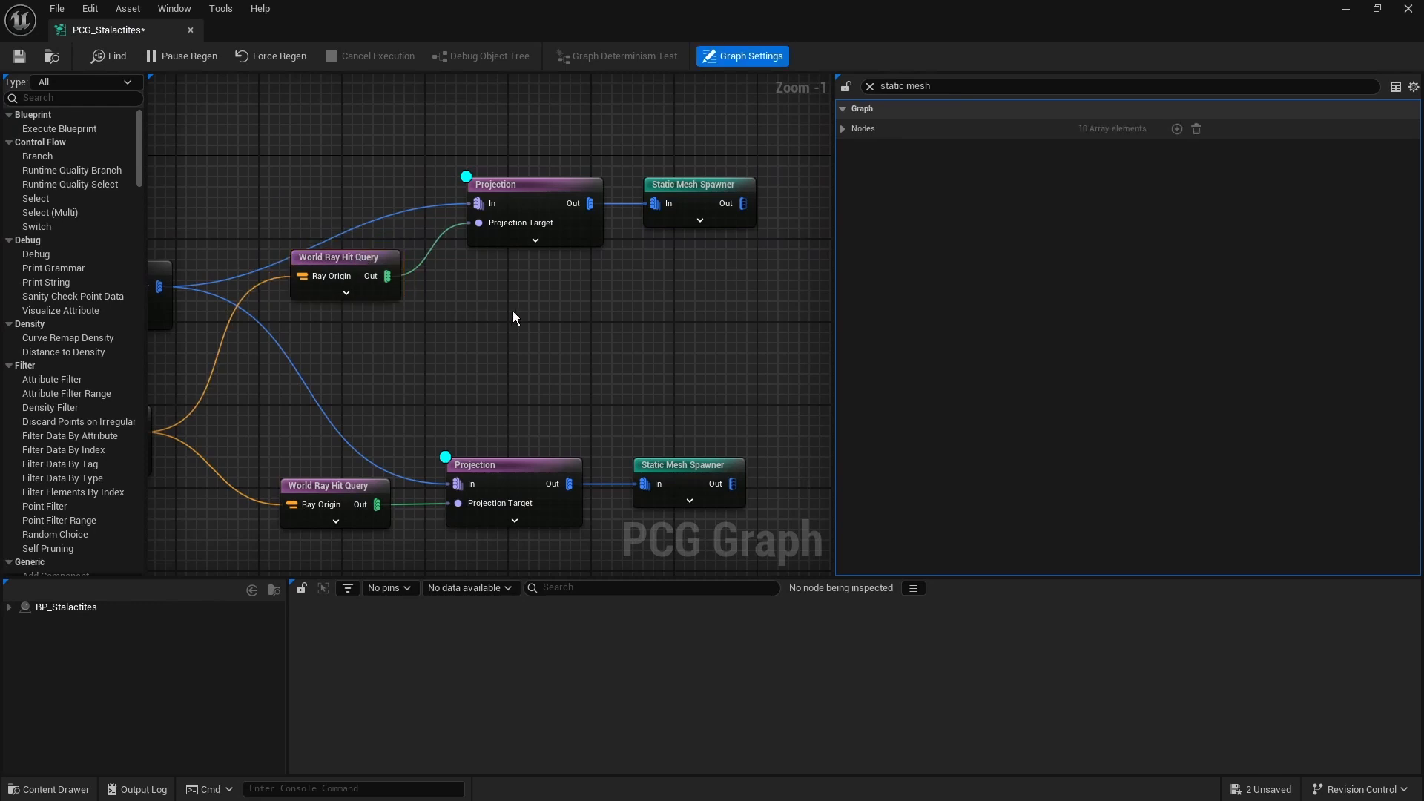
Step: Inspect the upper Static Mesh Spawner's point data for PCG_Stalactites, sort it by $Seed in descending order, and stop inspecting
left_click(664, 182)
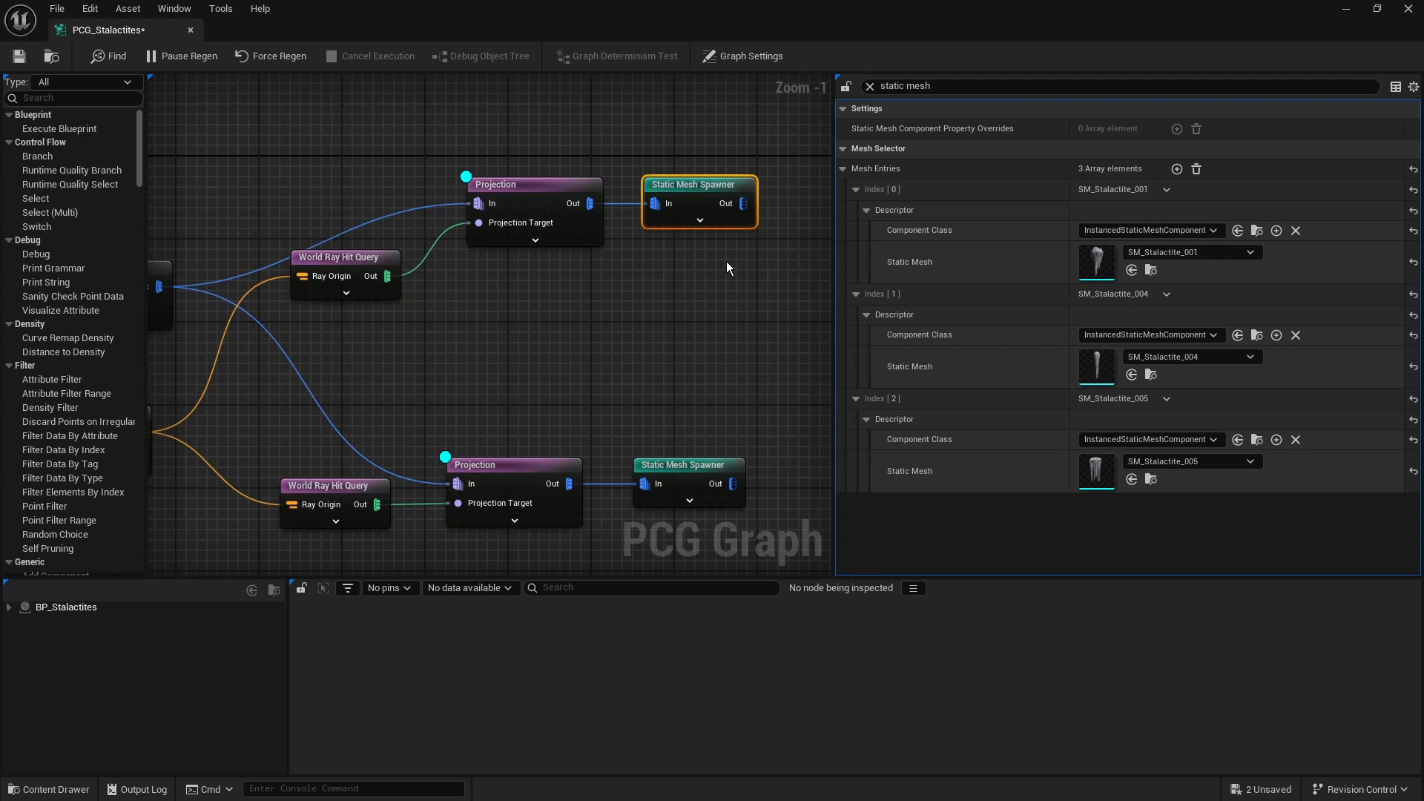
key("a")
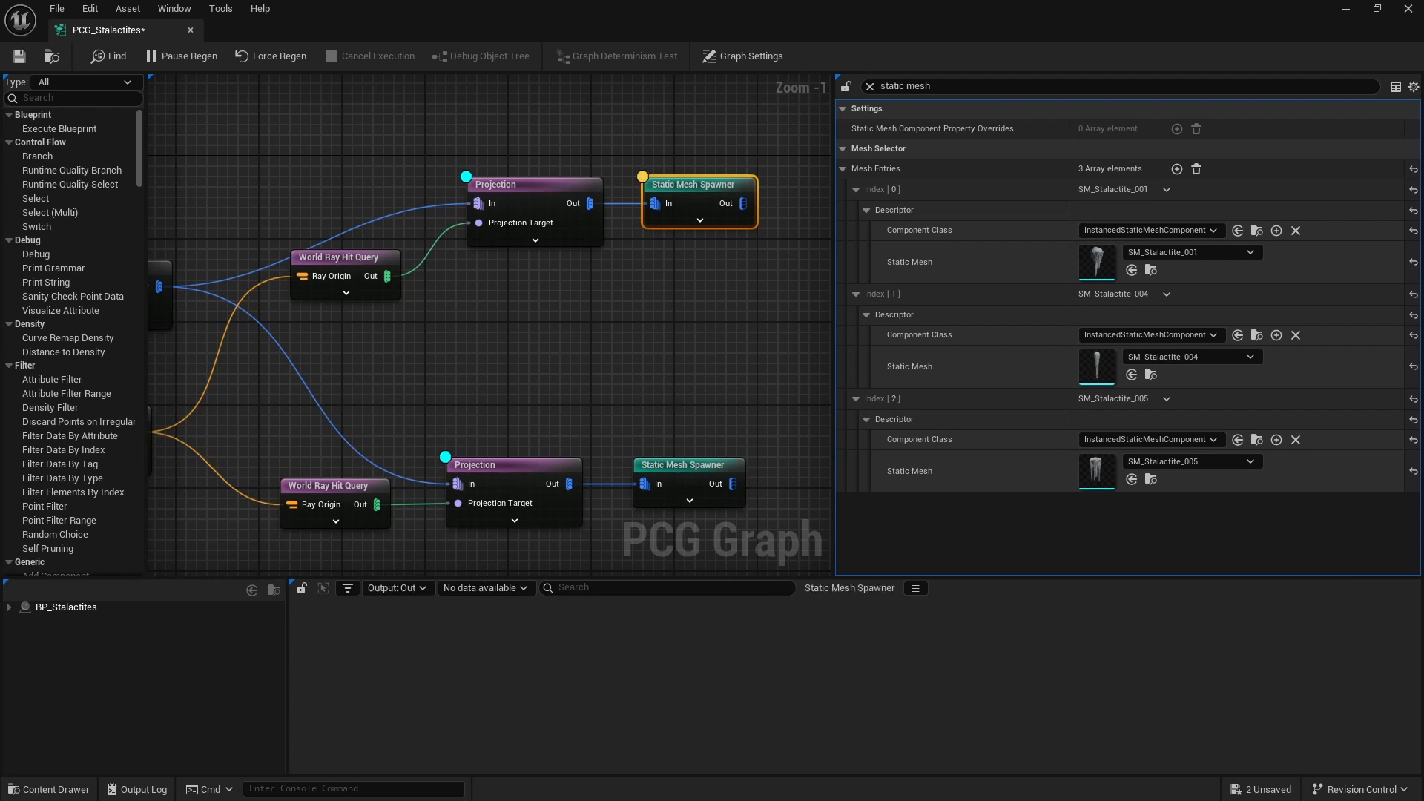
left_click(8, 606)
left_click(45, 621)
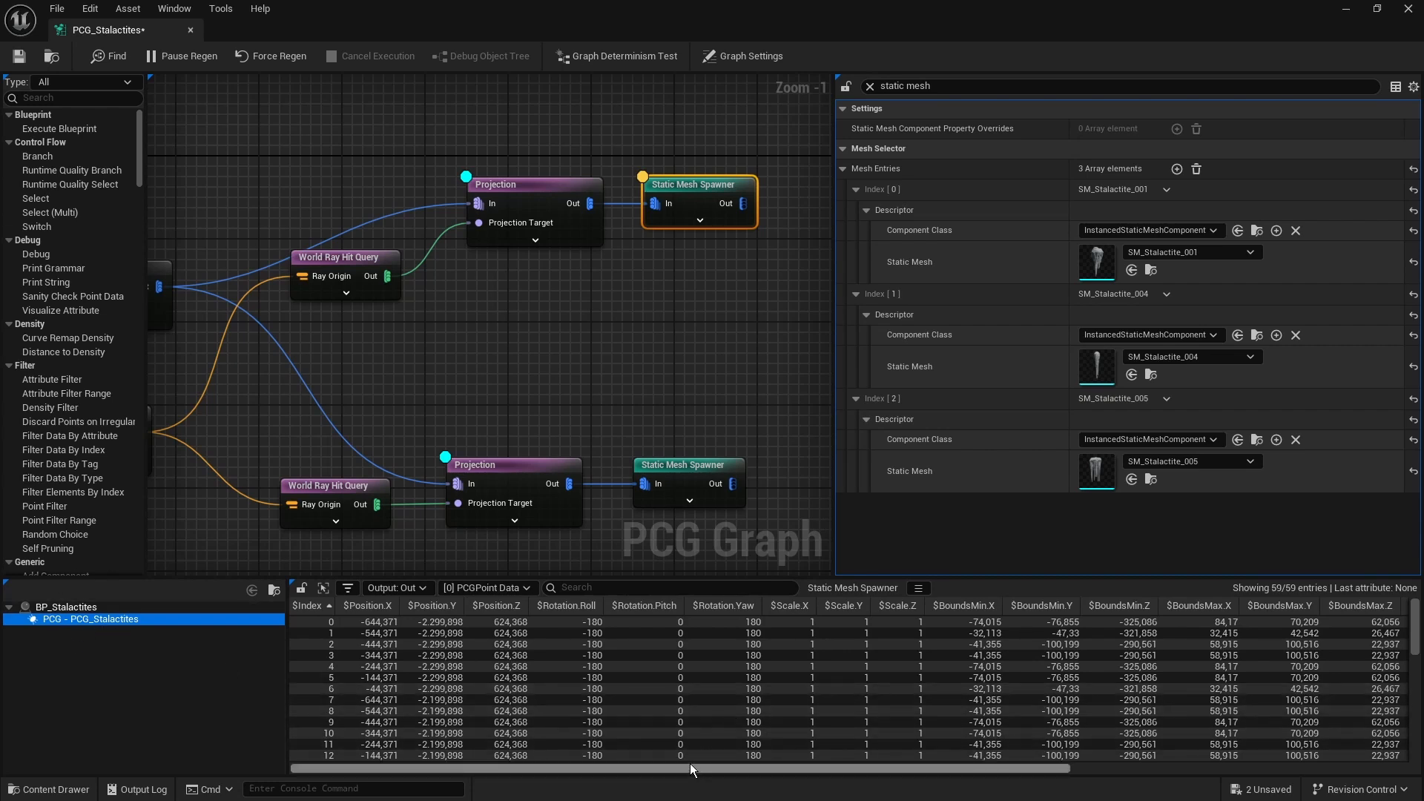
left_click_drag(688, 764, 1136, 749)
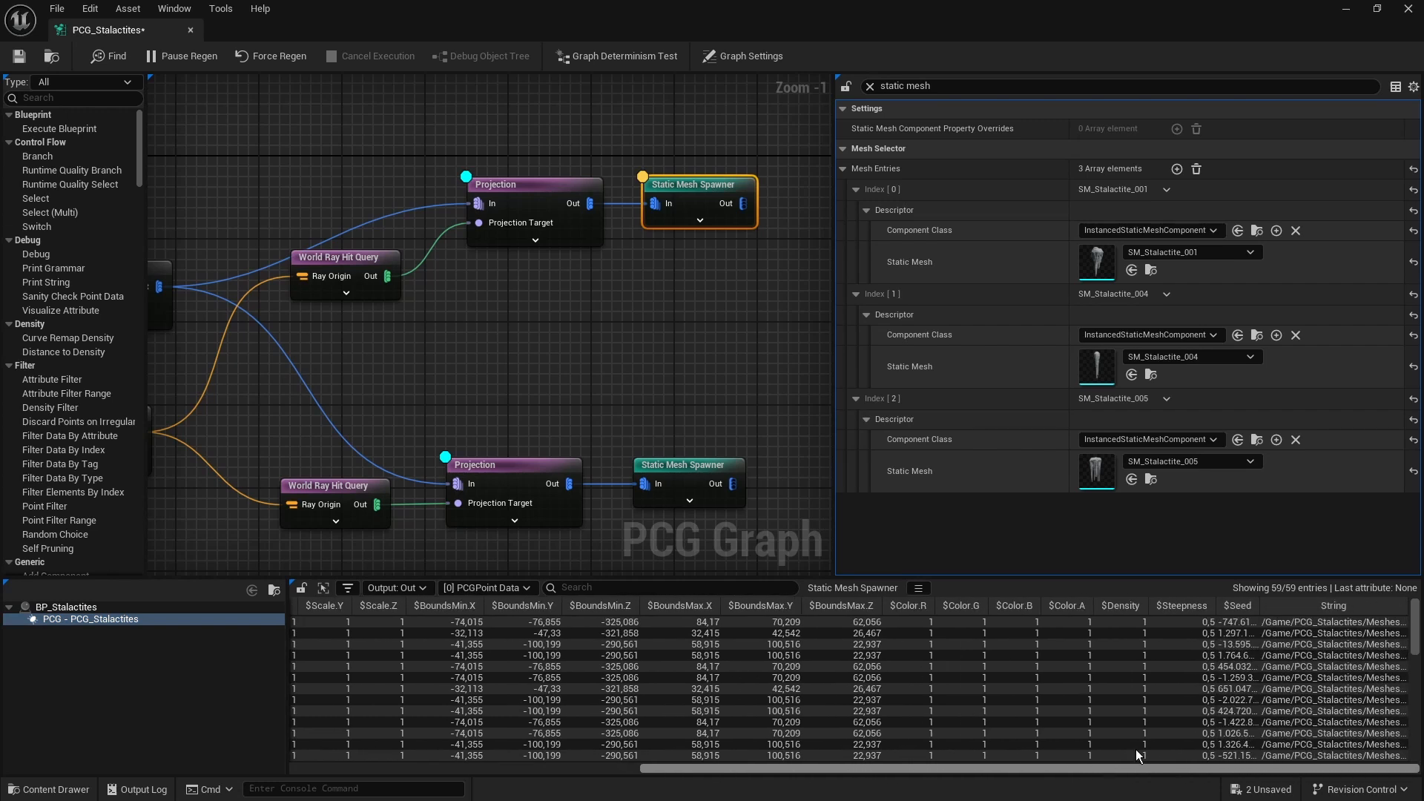
left_click(1237, 605)
left_click(1239, 608)
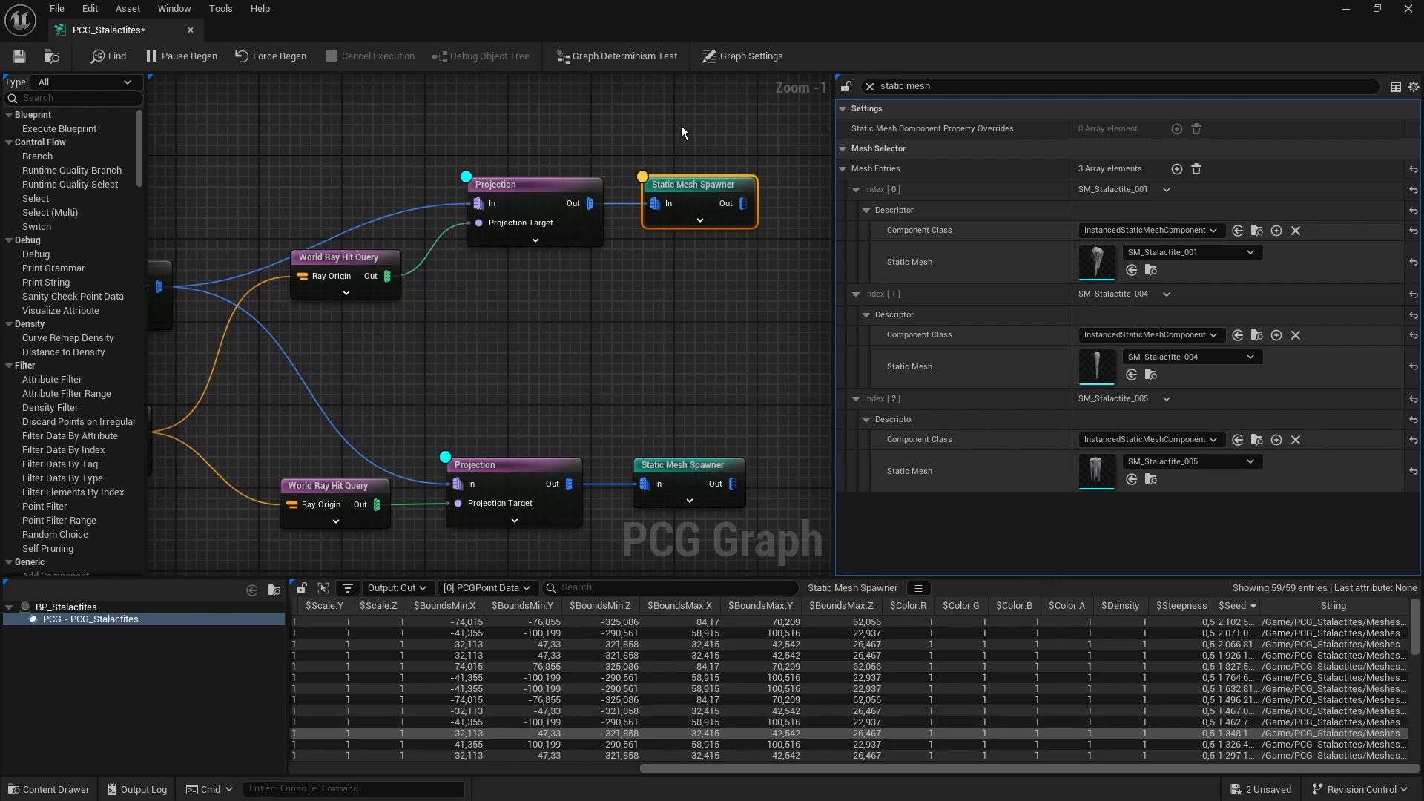
left_click_drag(779, 126, 666, 188)
key("a")
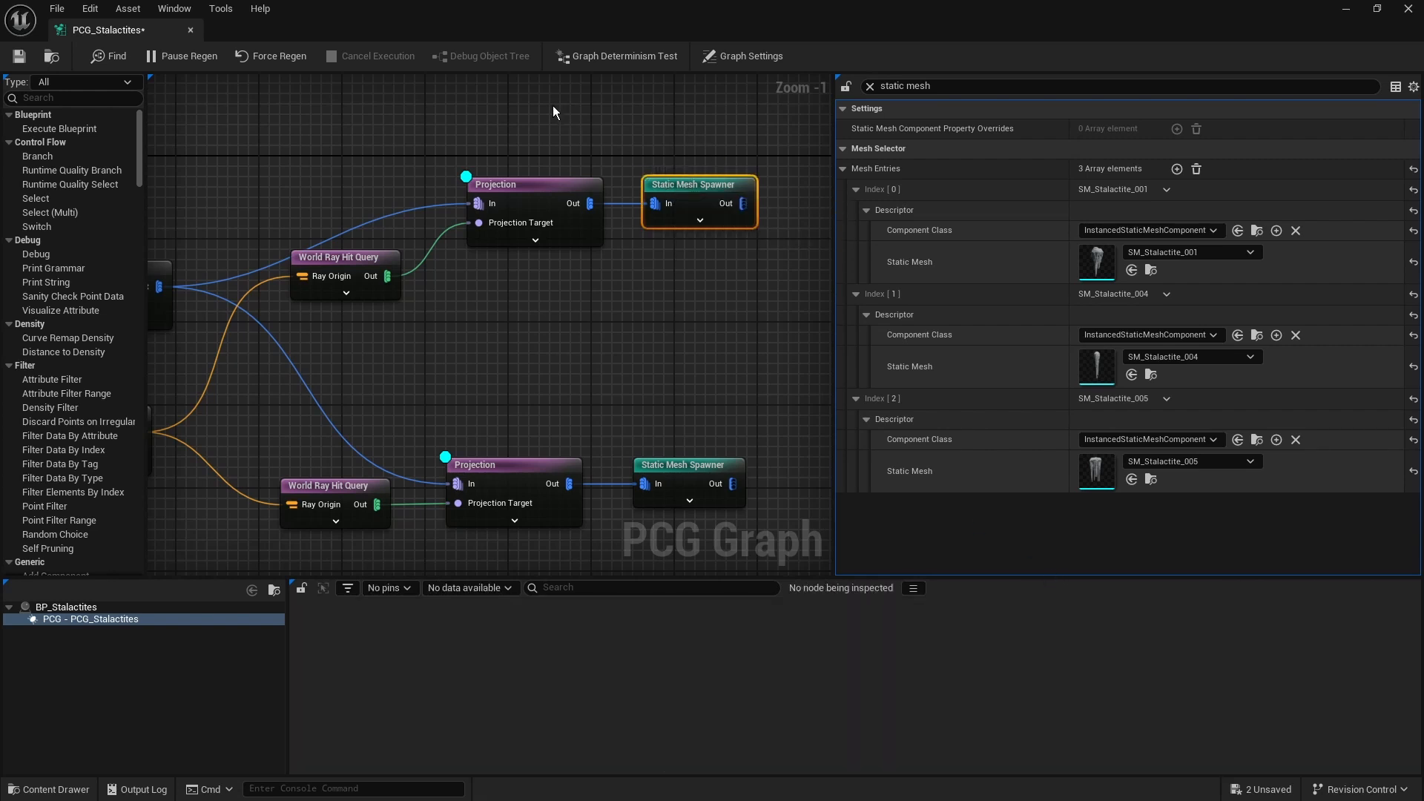
Step: Turn off debug display on both Projection nodes
left_click_drag(553, 105, 520, 526)
left_click(593, 336)
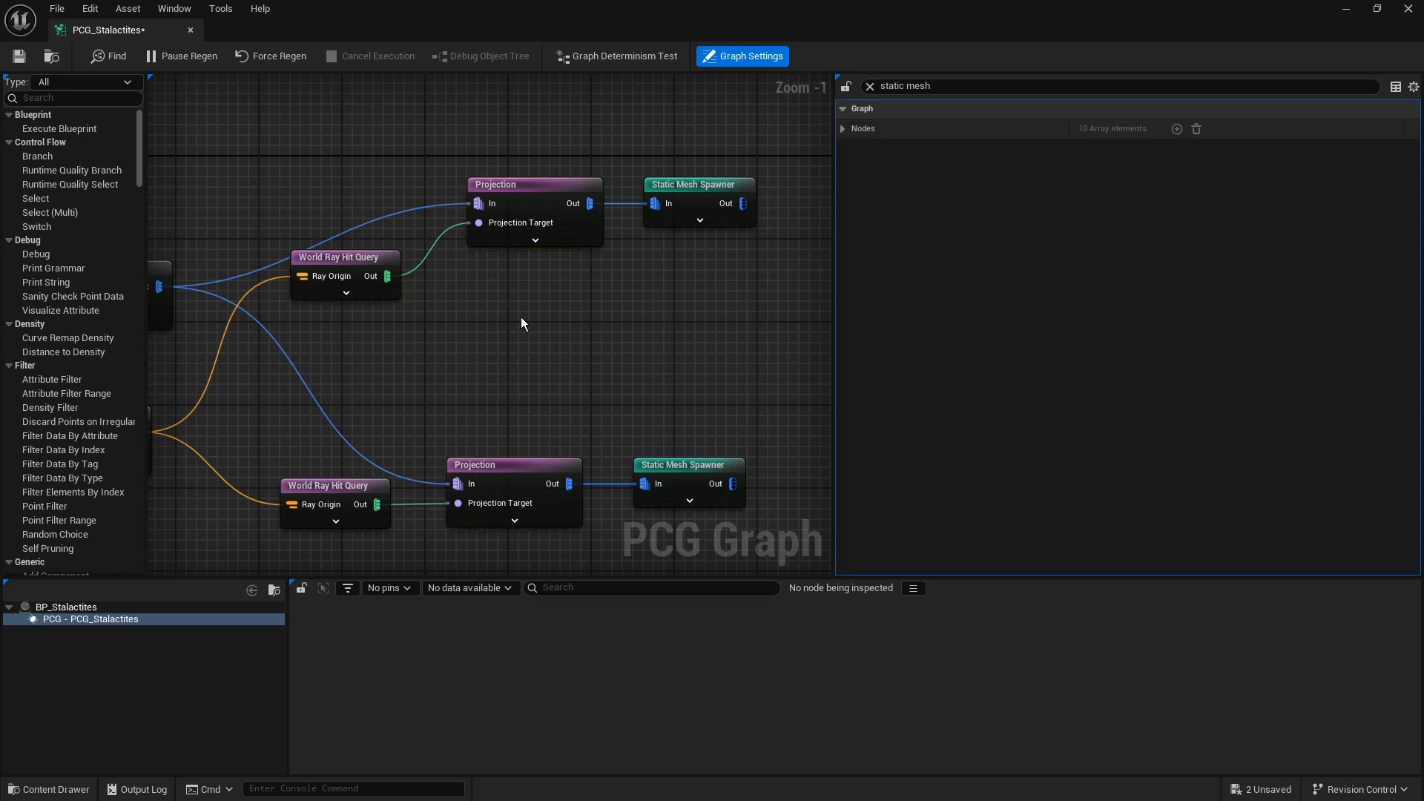
right_click_drag(520, 324, 720, 289)
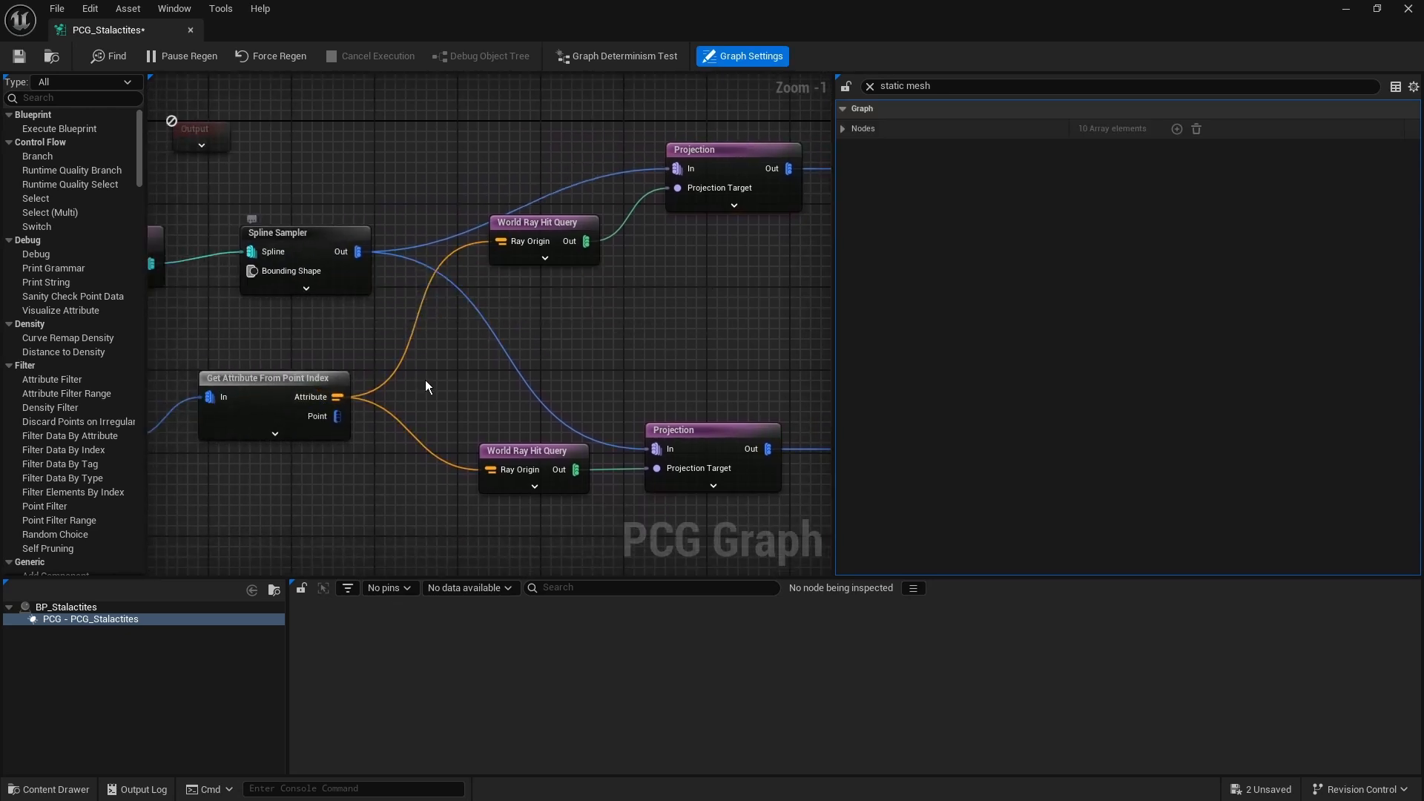
right_click_drag(745, 282, 600, 285)
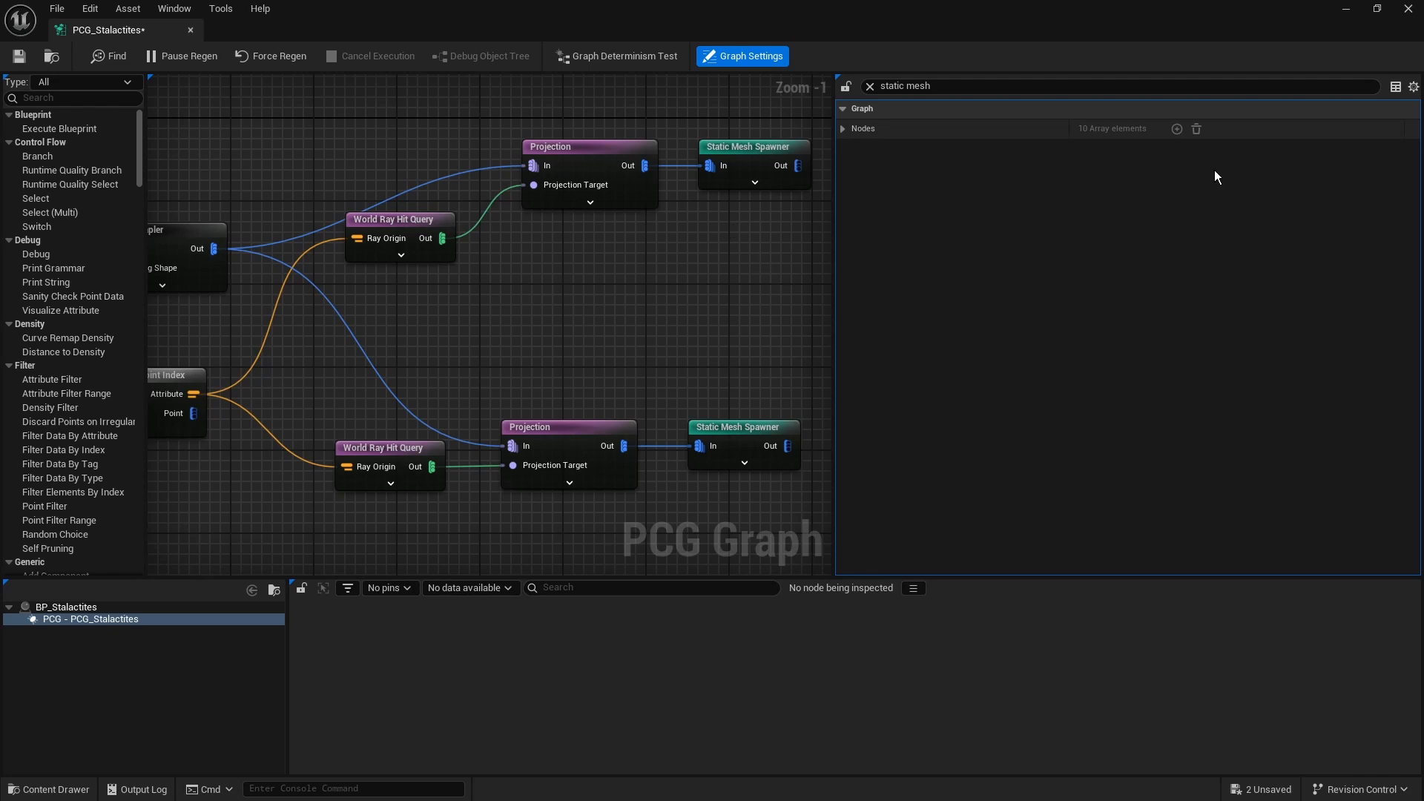
Step: Minimize the graph window and hide the ceiling Cube in the level to expose the spawned meshes
left_click(1354, 13)
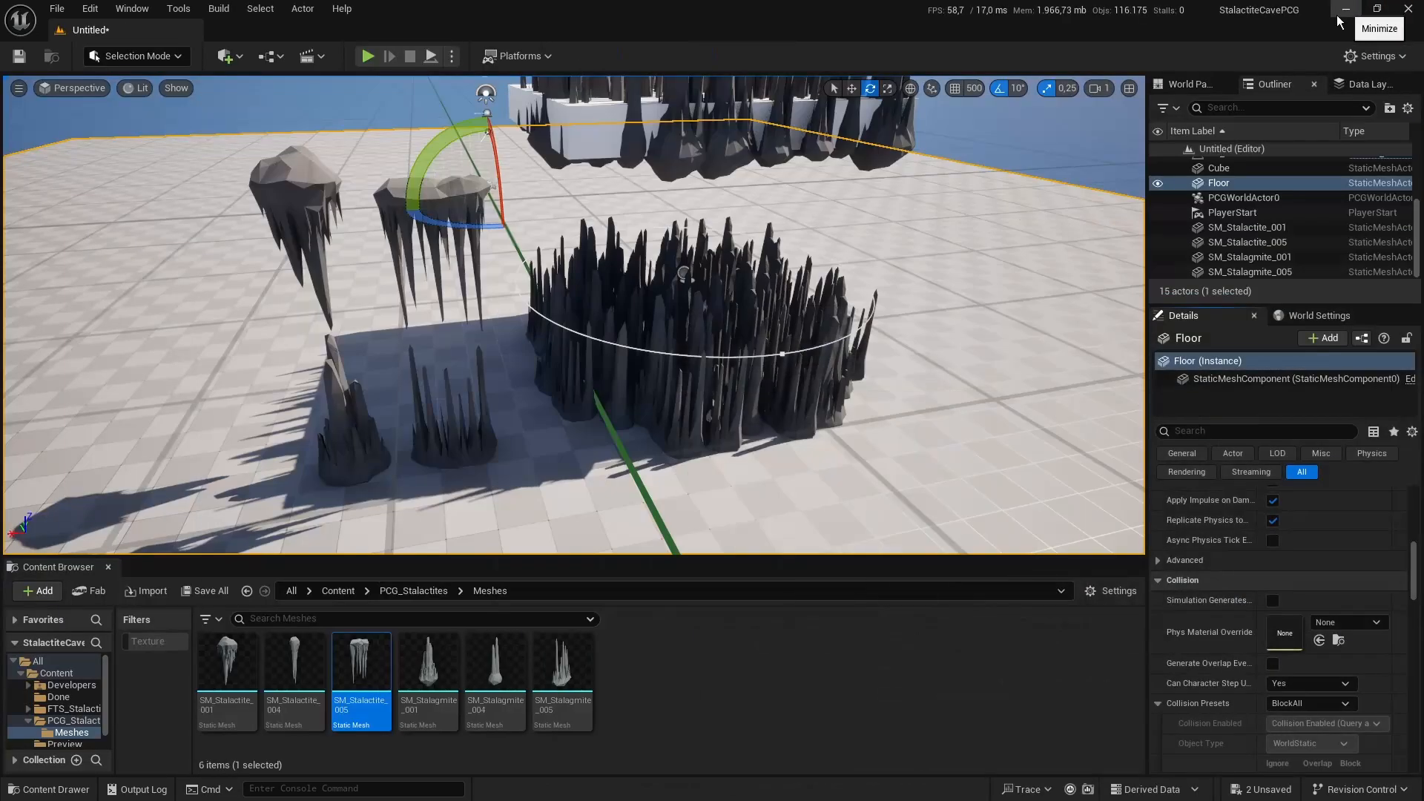
right_click_drag(804, 309, 804, 259)
right_click_drag(854, 306, 816, 274)
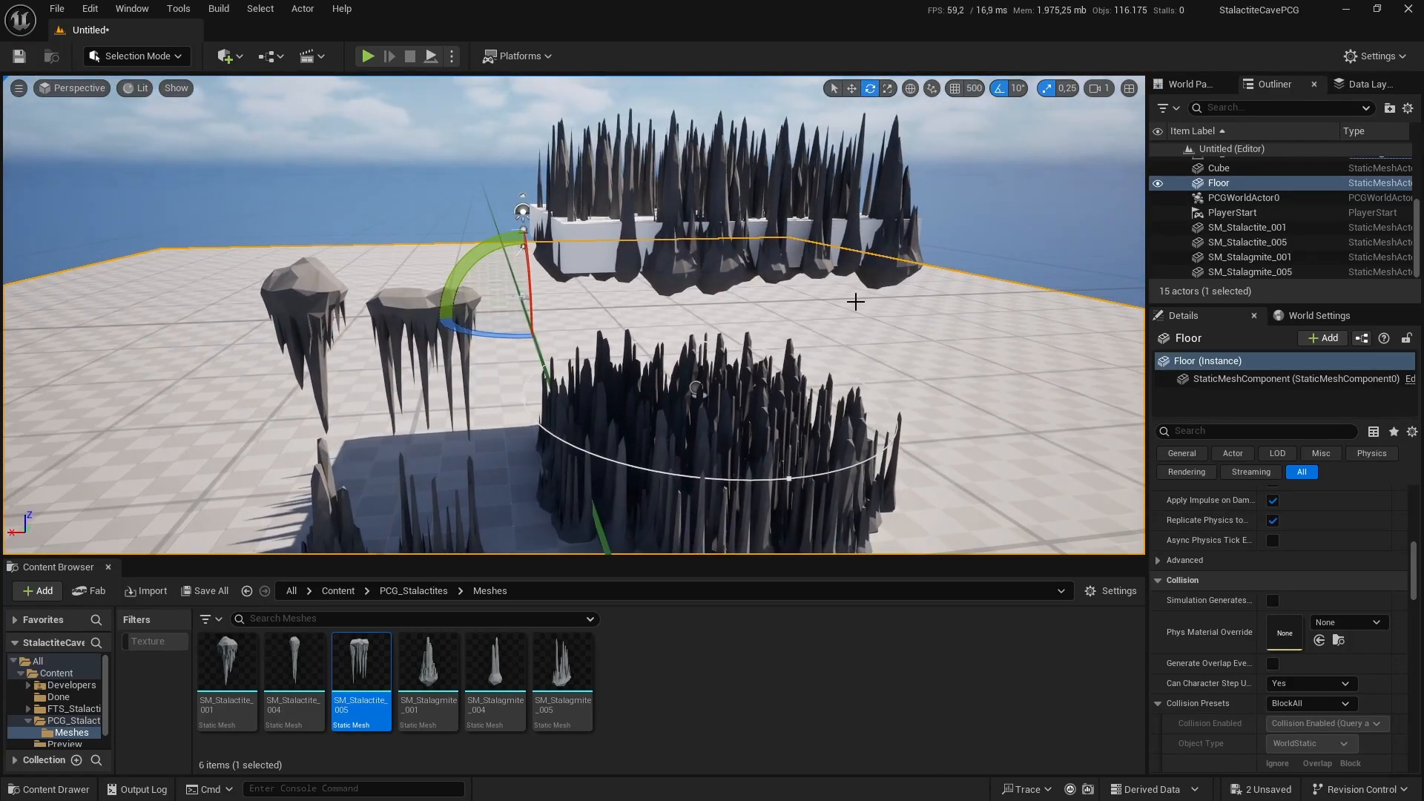
mouse_move(865, 313)
right_mouse_down()
mouse_move(852, 330)
mouse_move(864, 312)
right_mouse_up()
right_click_drag(766, 346, 764, 319)
right_click_drag(597, 355, 595, 388)
left_click(660, 329)
key("h")
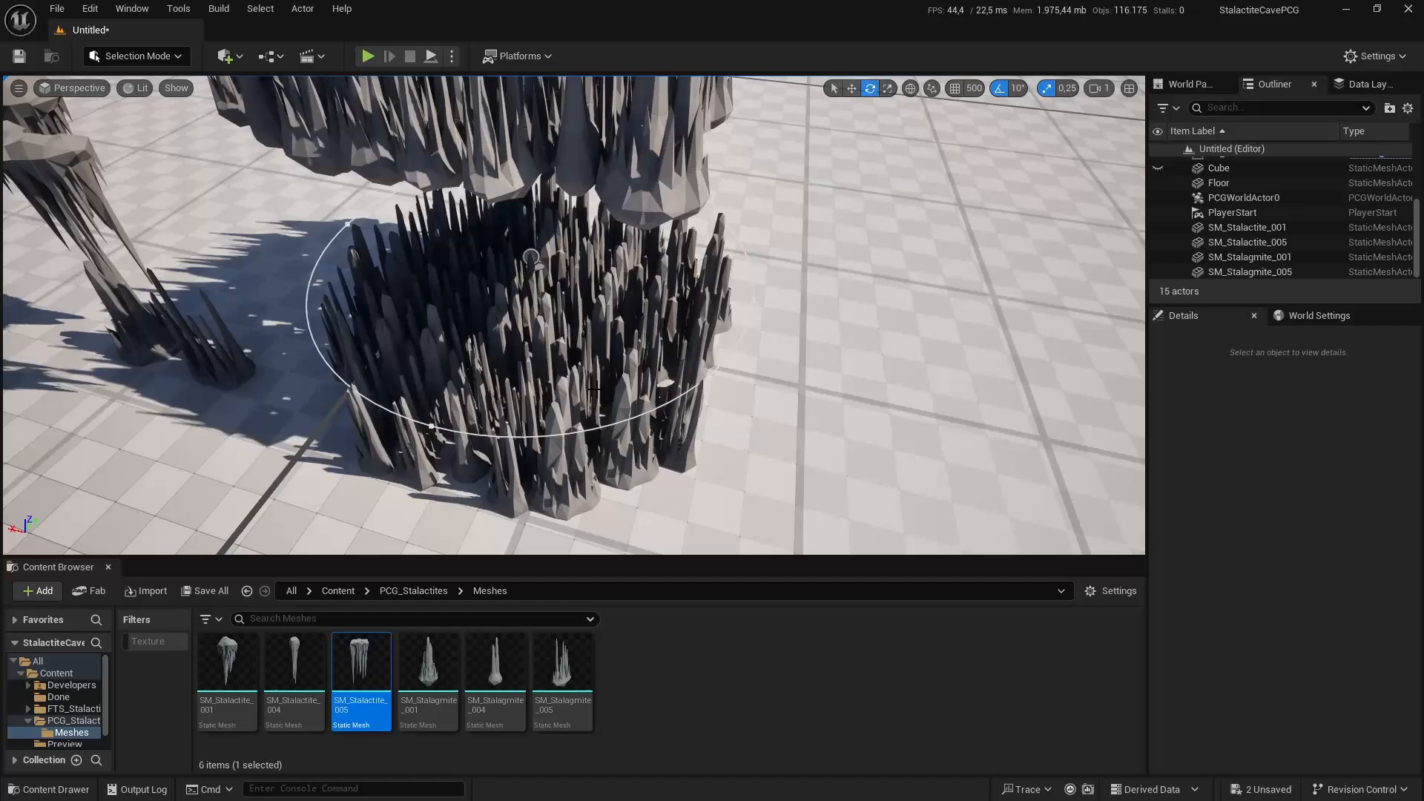
Step: Select BP_Stalactites in the level and reopen the PCG_Stalactites graph from its content folder
left_click(570, 451)
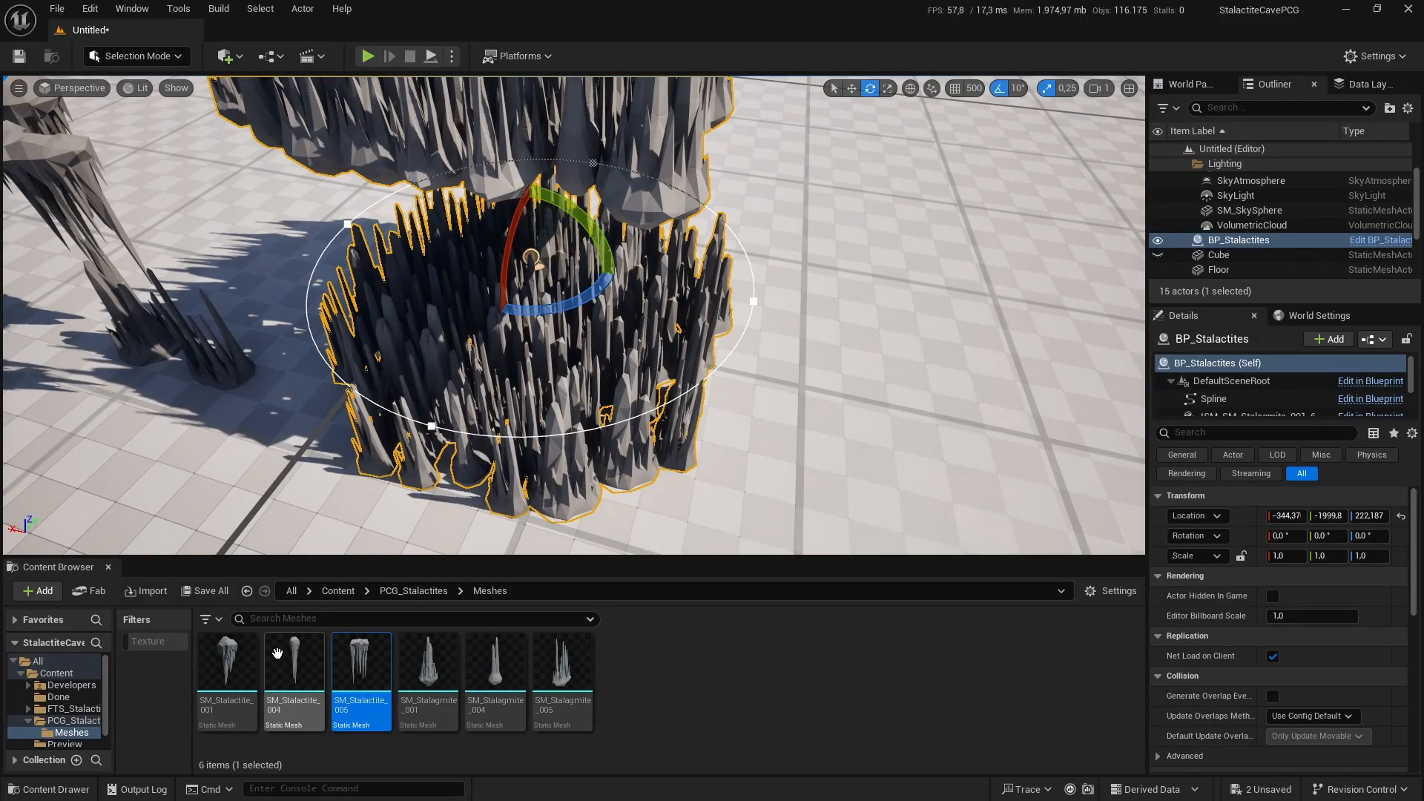
left_click(413, 590)
double_click(361, 664)
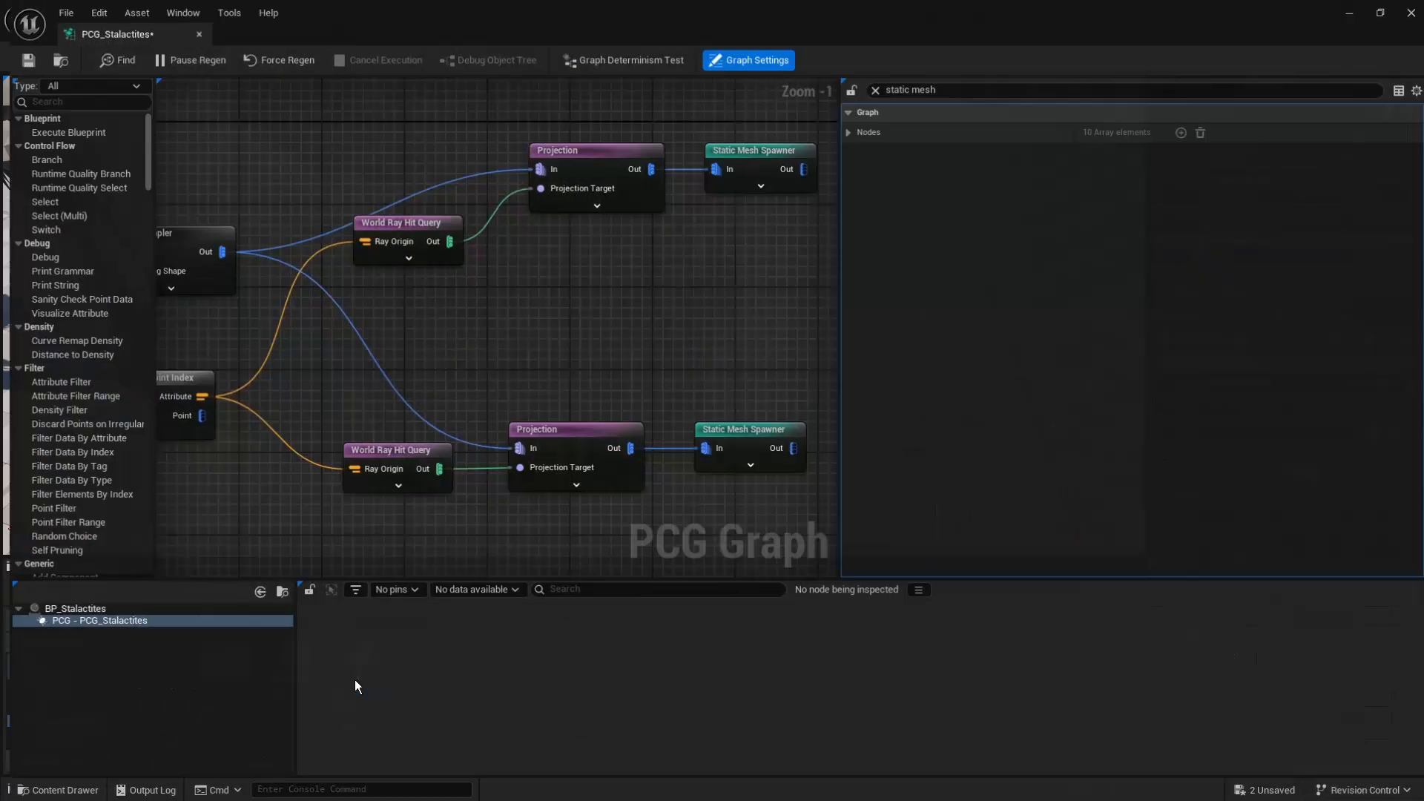
scroll(601, 369, "down", 5)
scroll(601, 368, "up", 5)
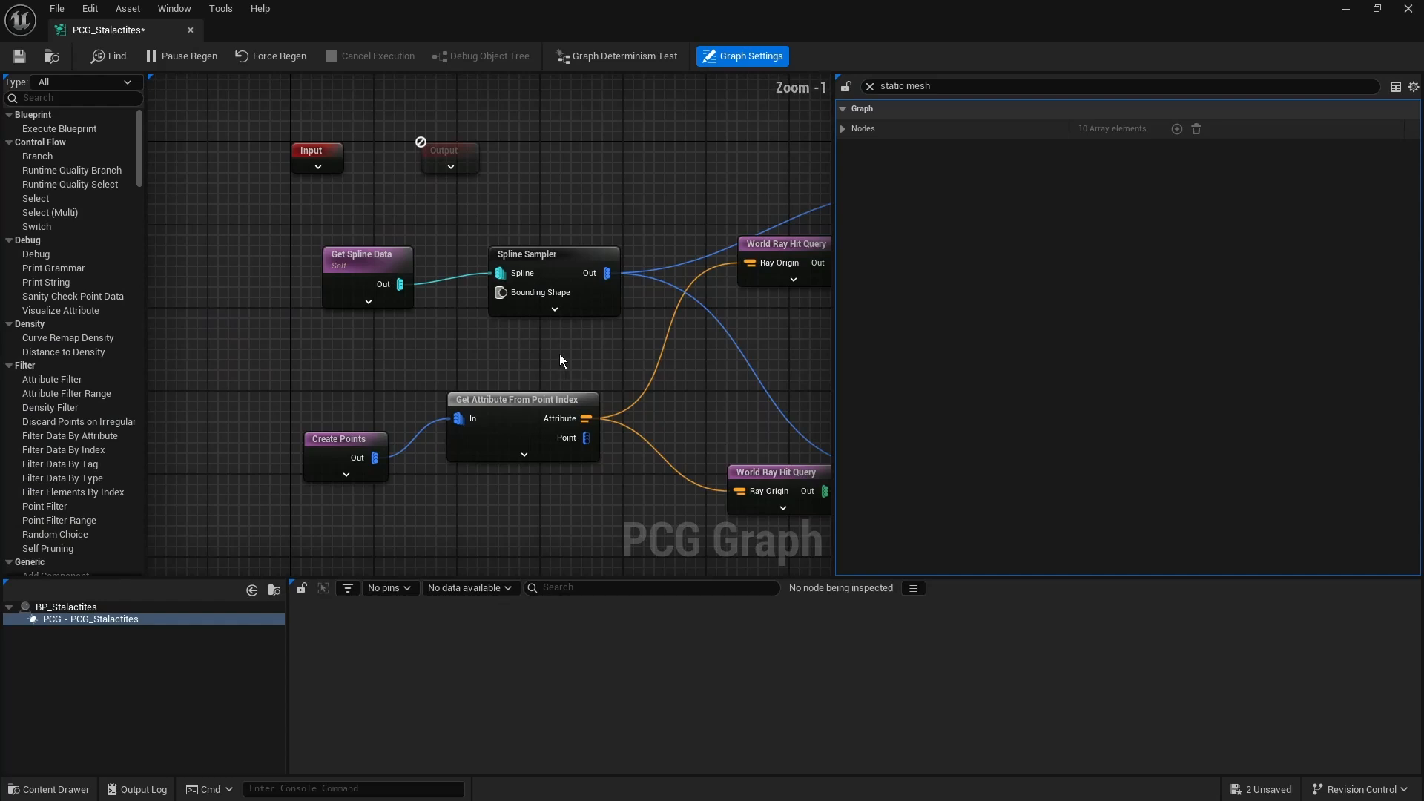
Step: Clear the "static mesh" details filter so the Spline Sampler node's settings are listed
left_click(553, 256)
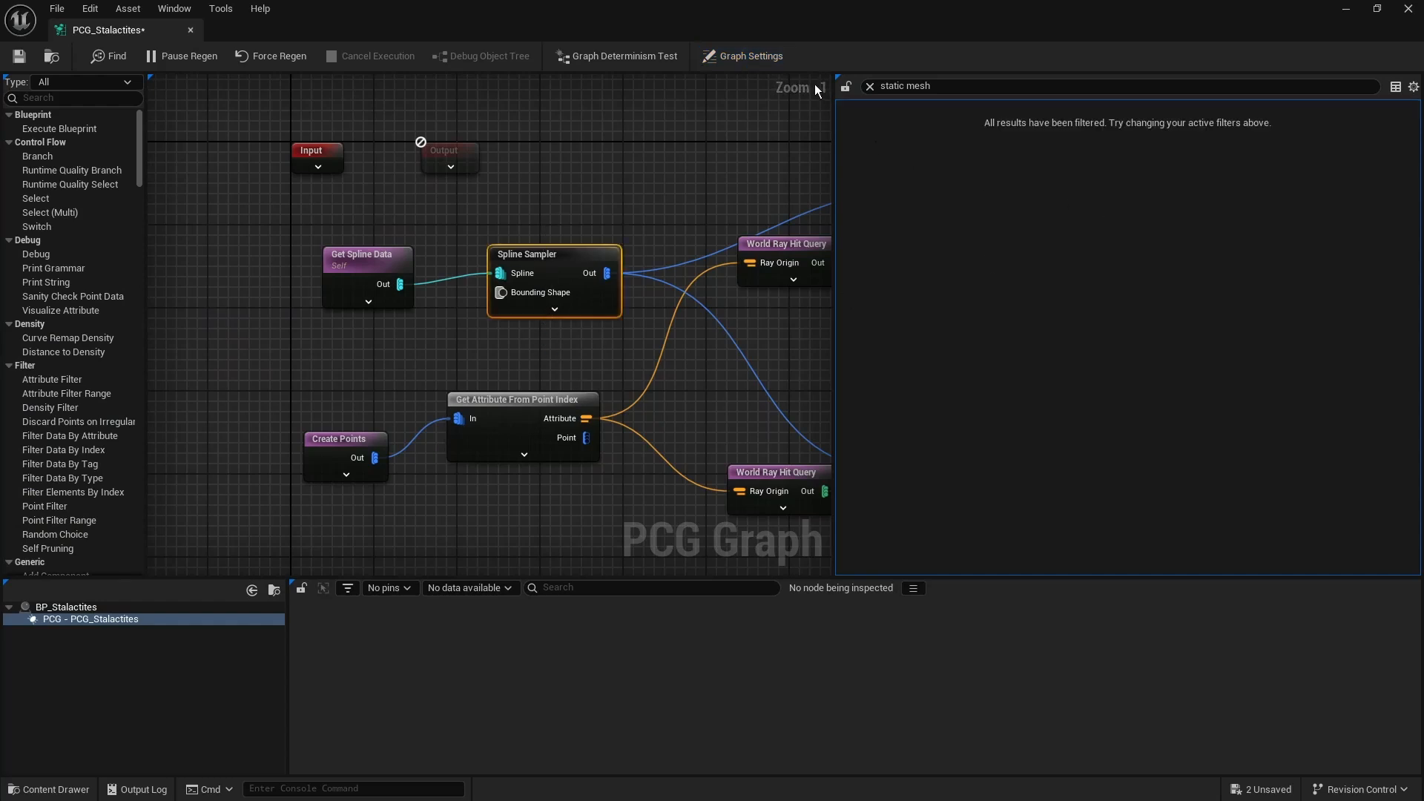
left_click(870, 86)
left_click(881, 111)
Step: Set the Spline Sampler's Interior Sample Spacing to 500, save the graph, and return to the level
left_click(1084, 153)
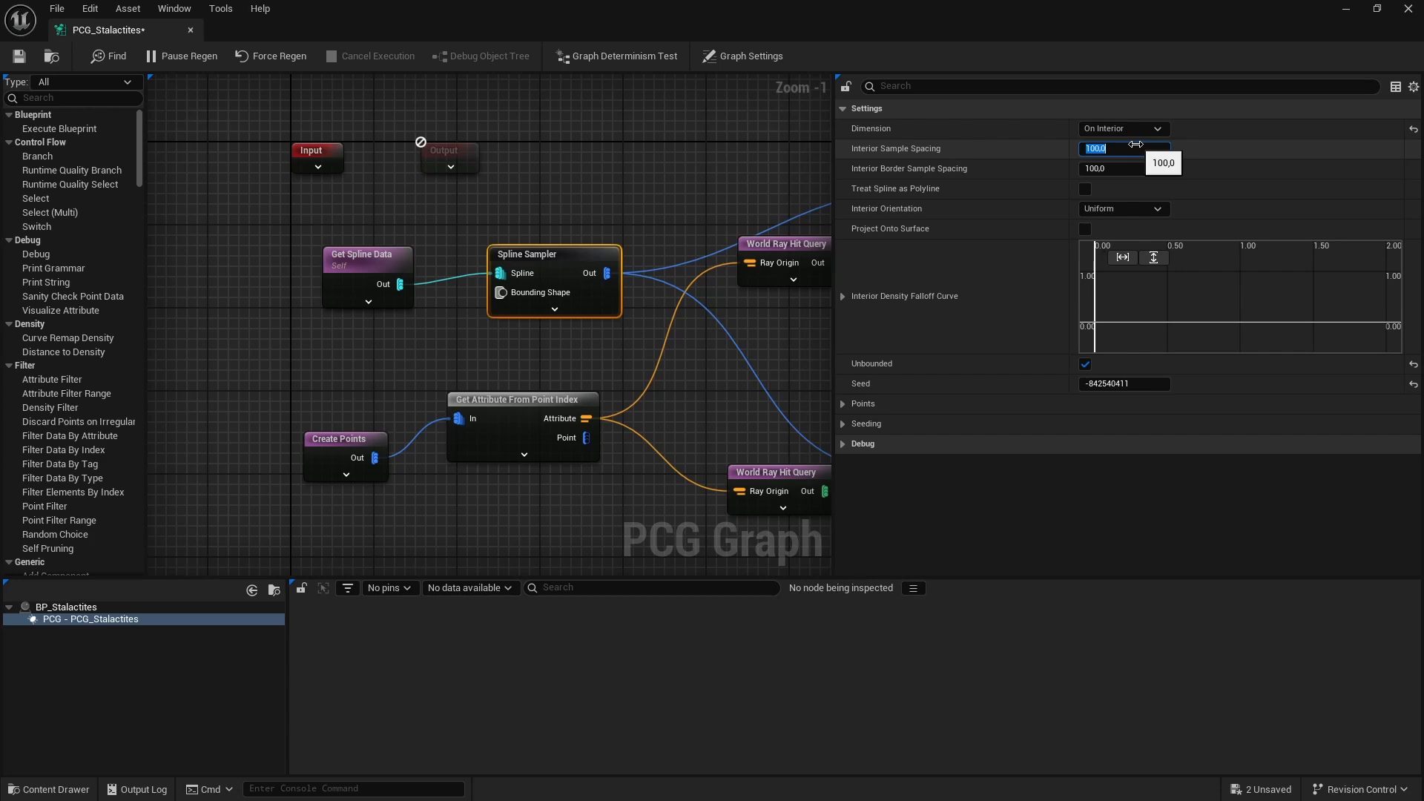
type("500")
key("Return")
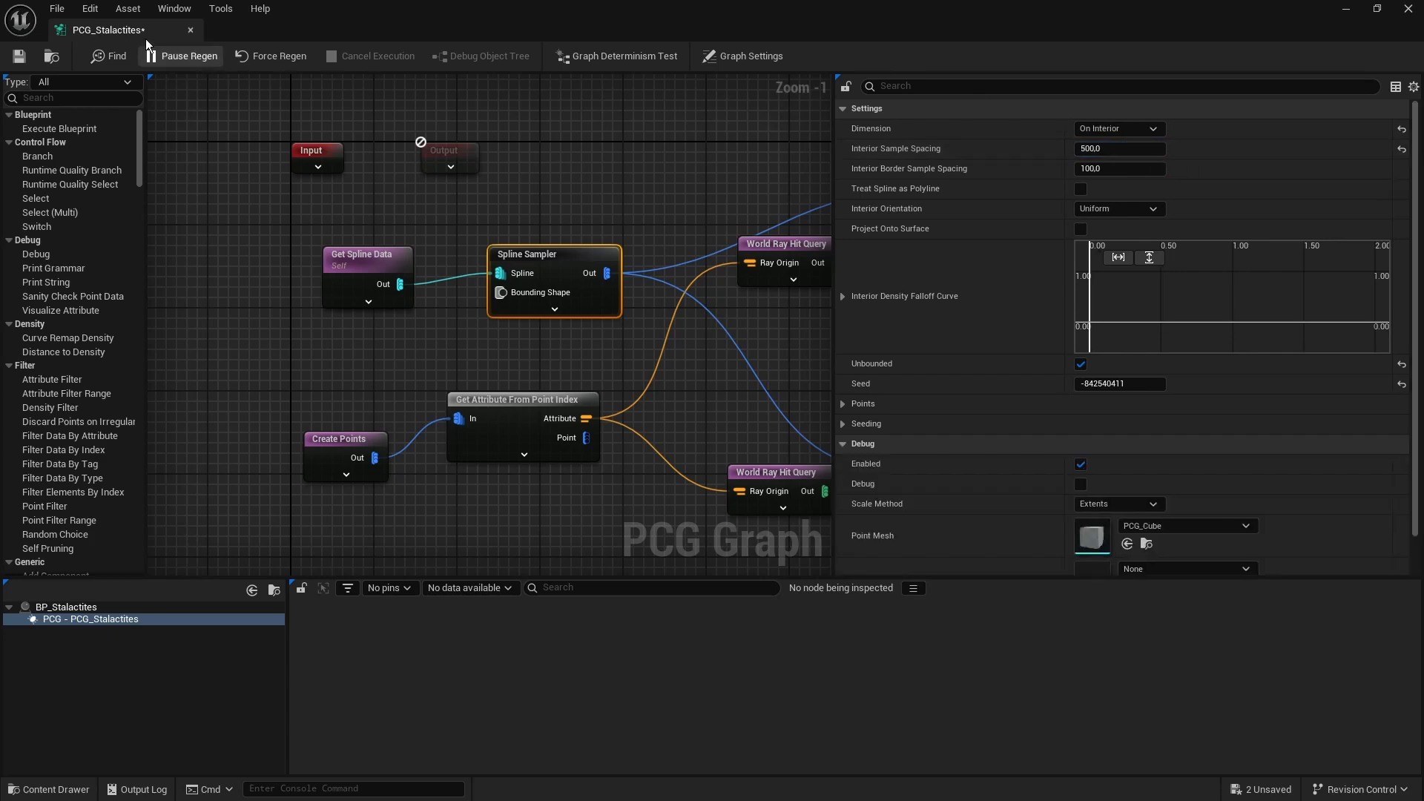
left_click(19, 57)
left_click(1344, 8)
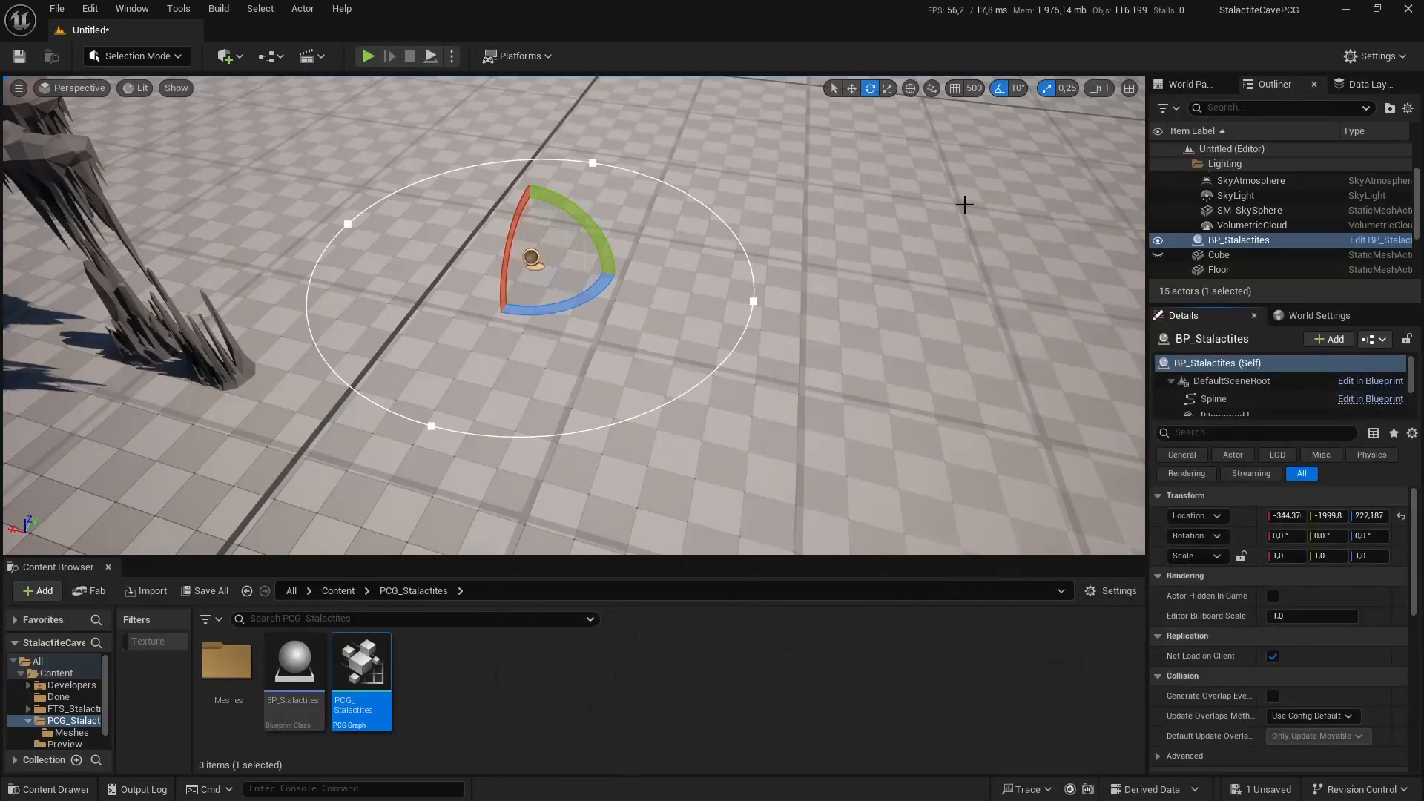
Step: Reopen PCG_Stalactites, set the Spline Sampler's Interior Sample Spacing to 250, and check the spawned meshes in the level
double_click(361, 668)
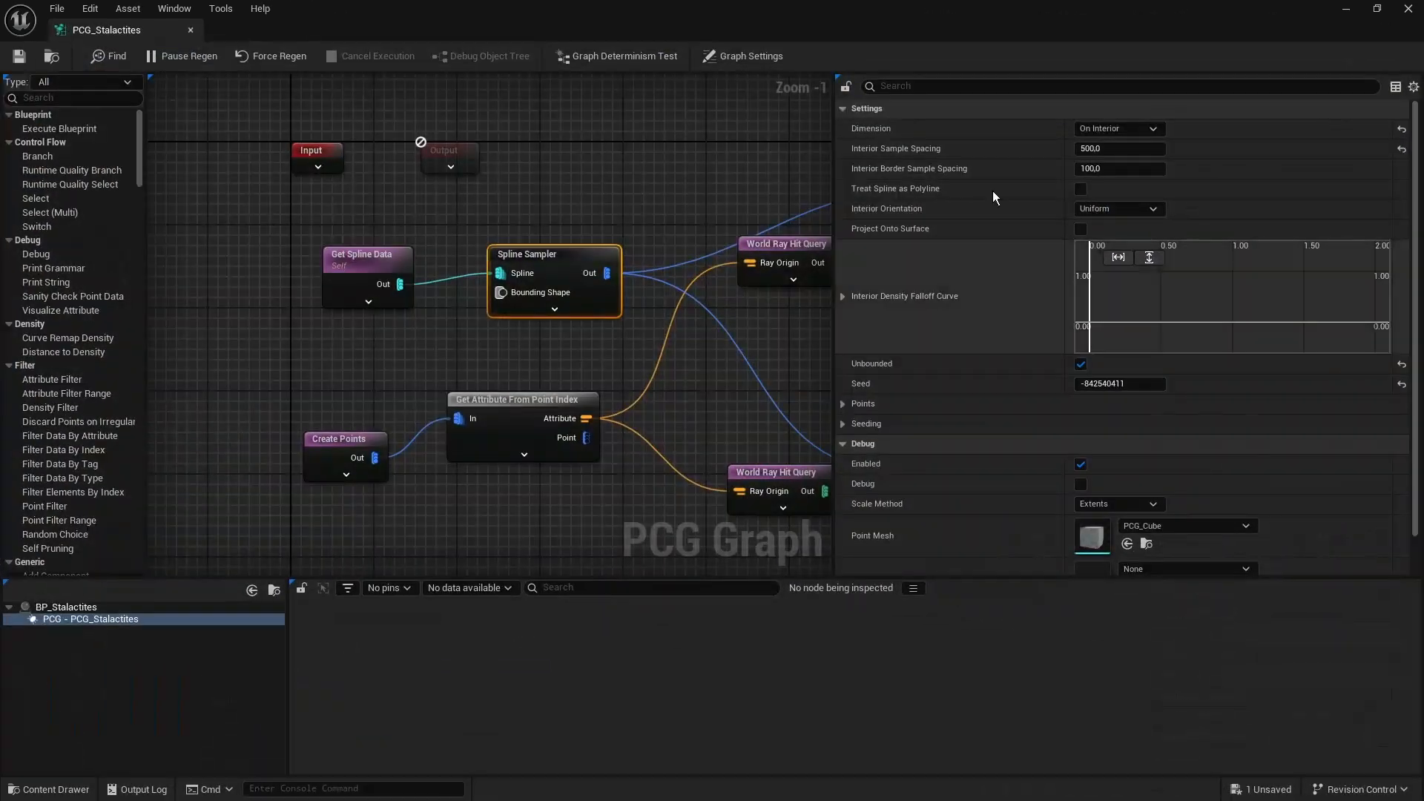
left_click(1104, 150)
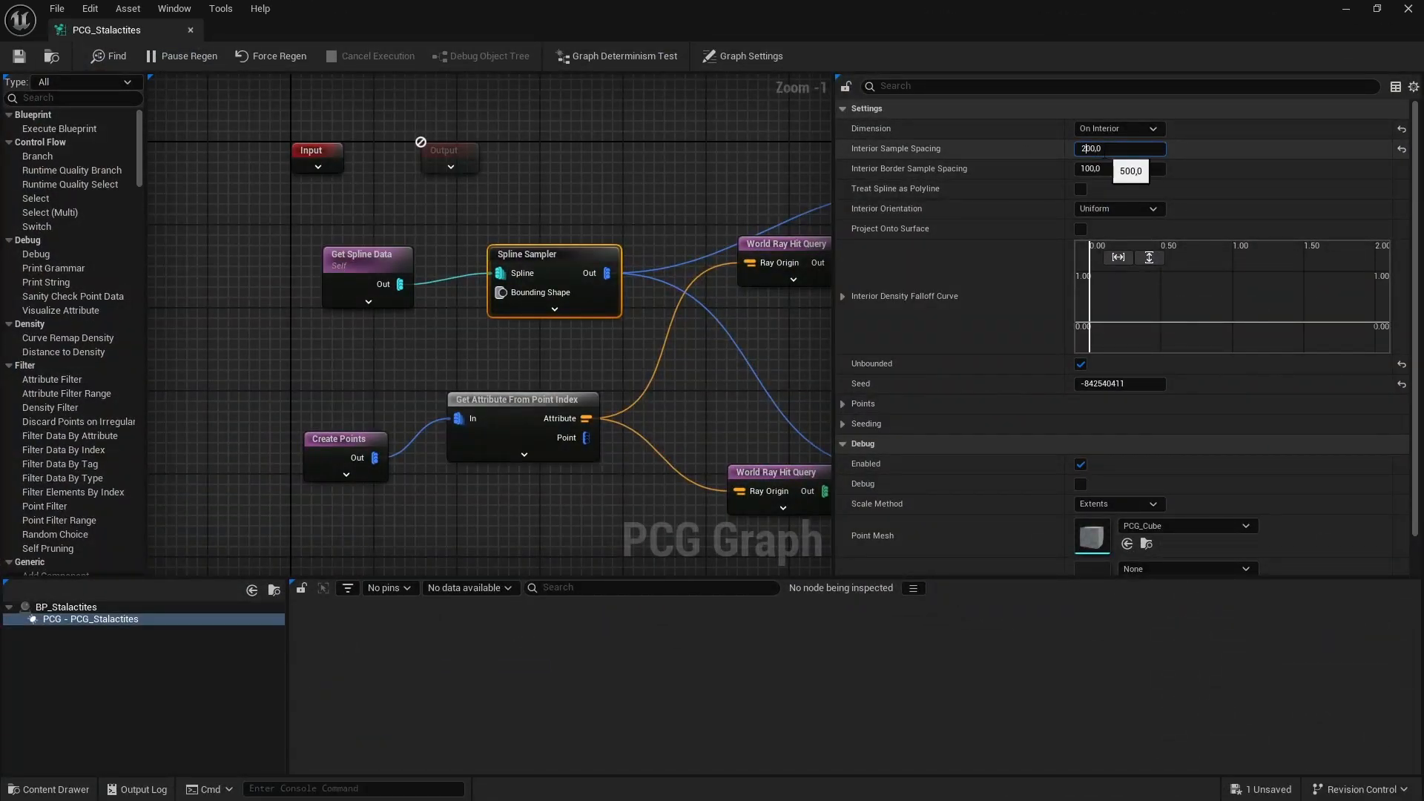
type("250,0")
key("Return")
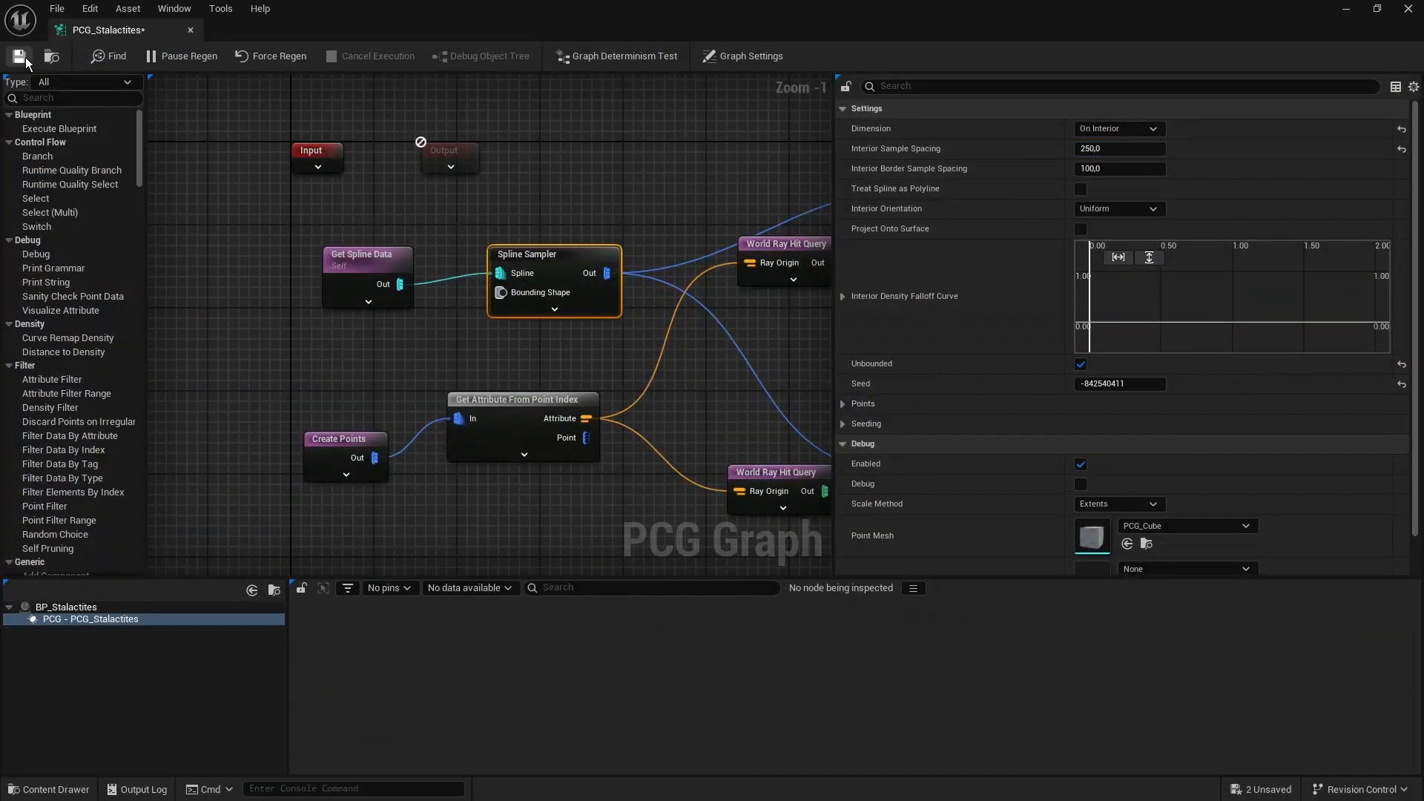
left_click(1346, 9)
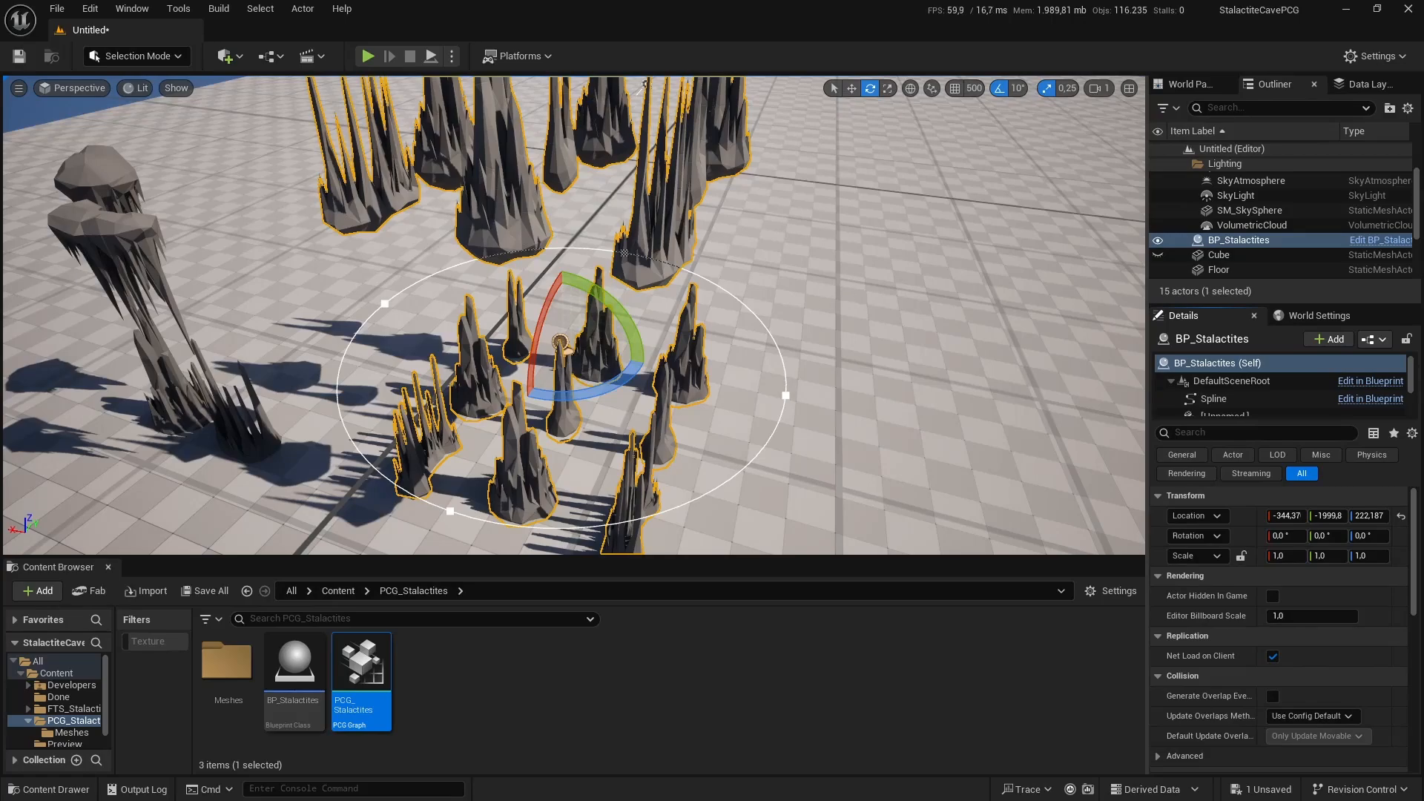
right_click_drag(574, 316, 533, 204)
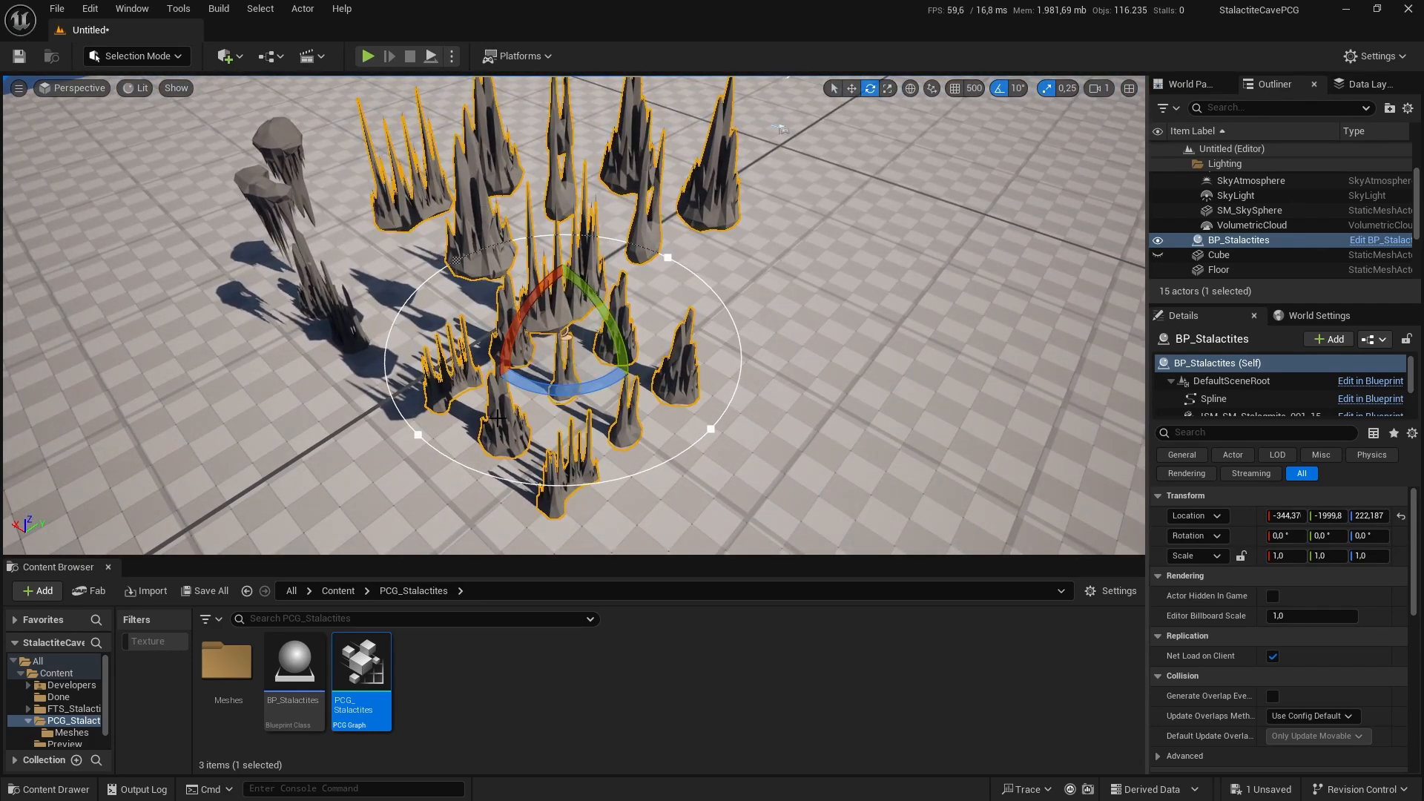
Step: Turn off Project Rotations on both Projection nodes in PCG_Stalactites, save the graph, and return to the level
double_click(371, 679)
right_click_drag(722, 324, 152, 336)
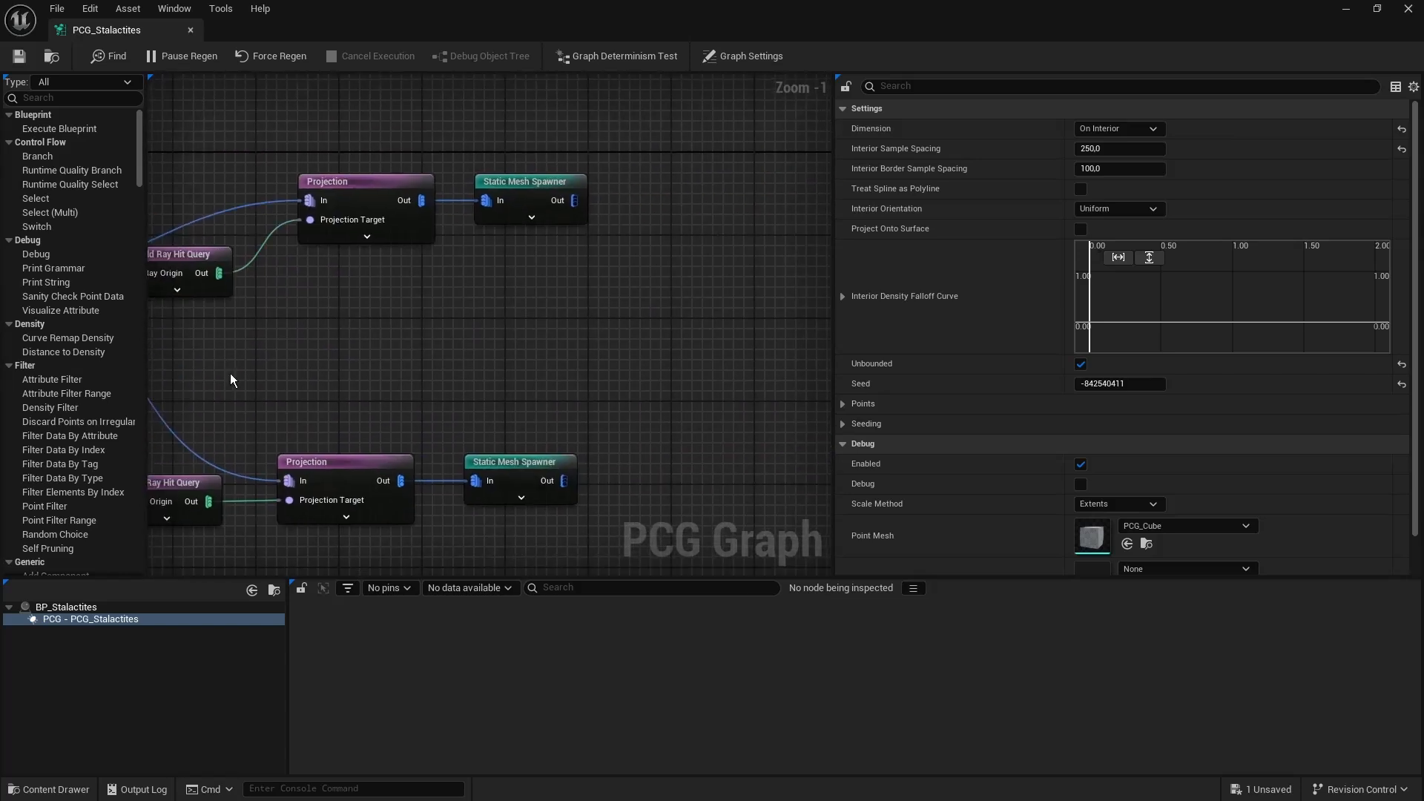
right_click_drag(443, 327, 572, 331)
left_click(522, 222)
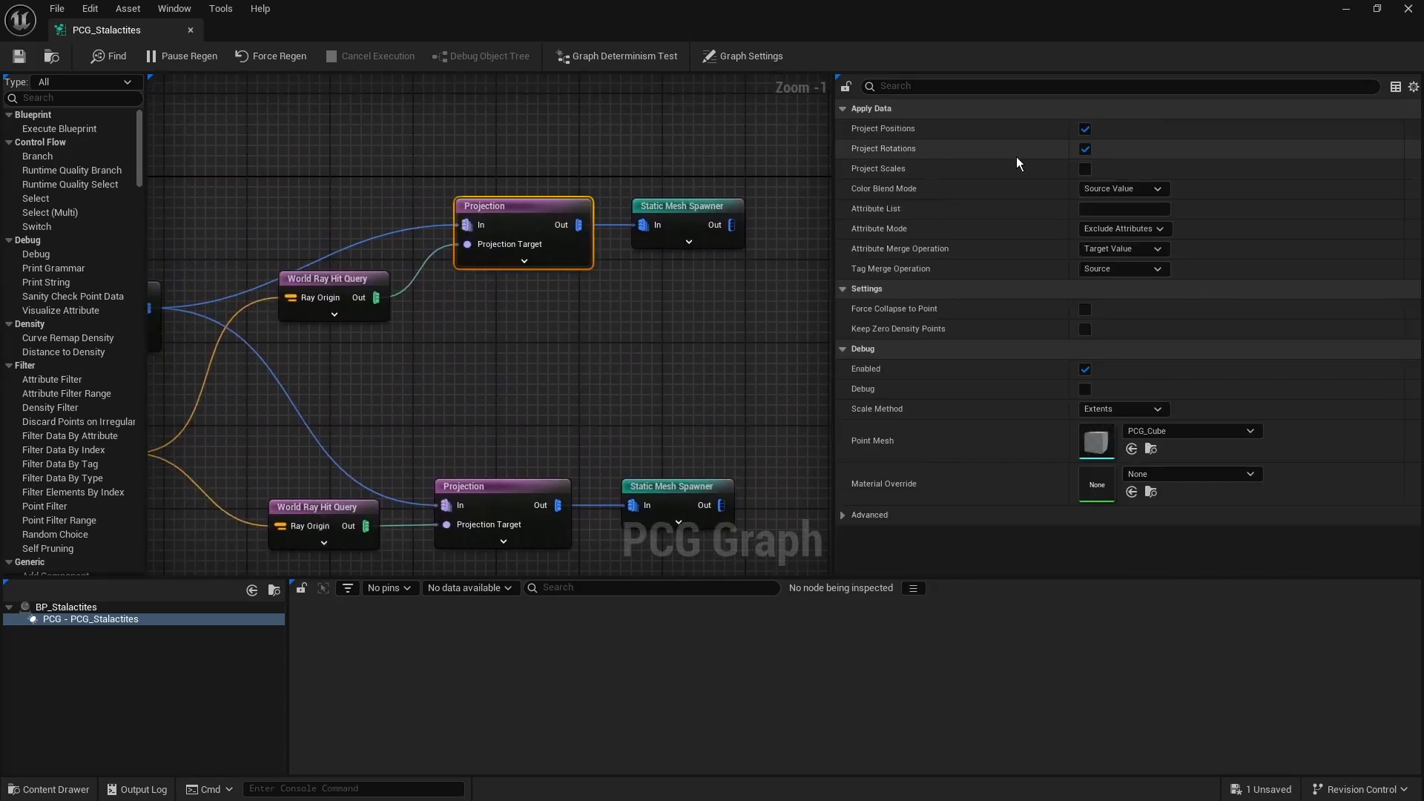
left_click(1084, 148)
right_click_drag(493, 400, 510, 350)
left_click(500, 433)
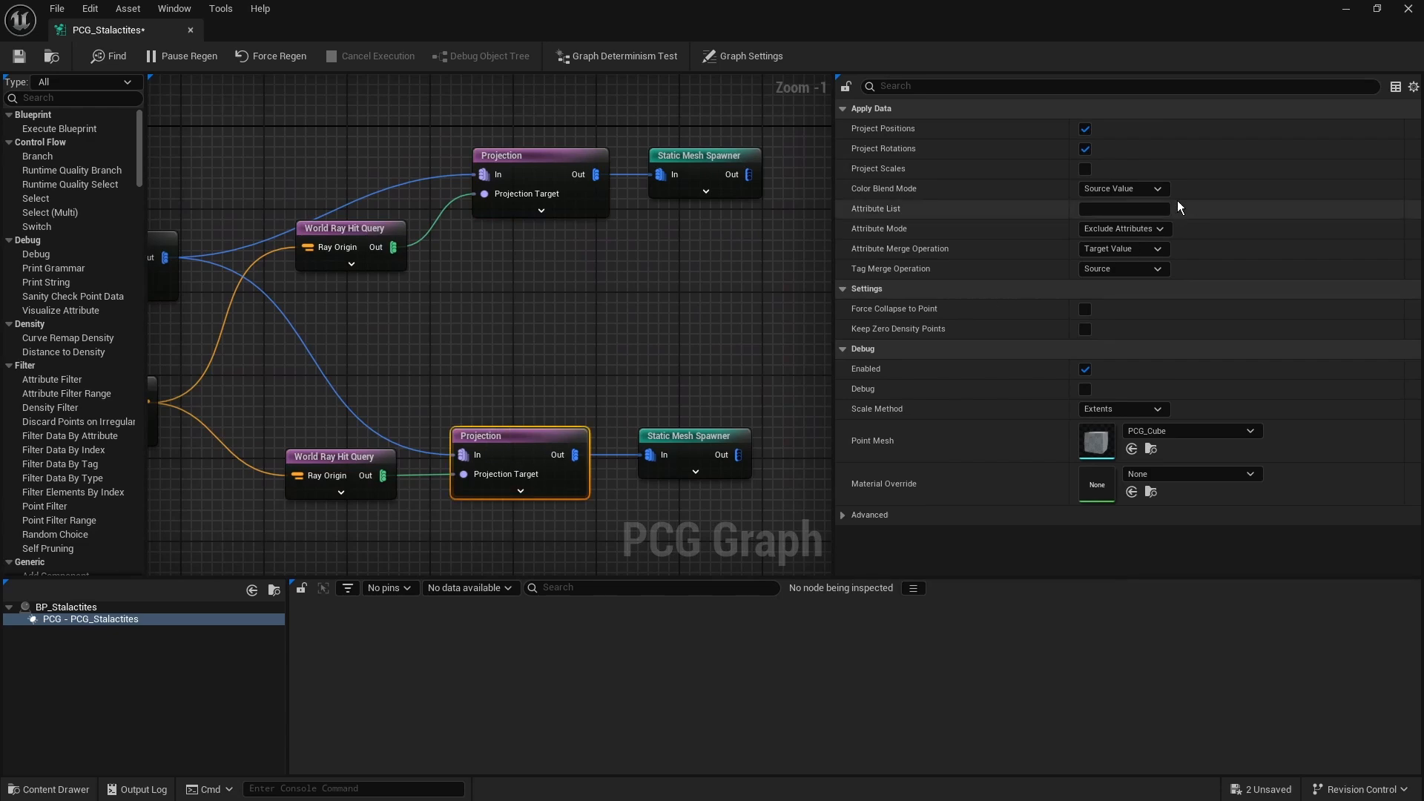
left_click(1087, 151)
left_click(498, 320)
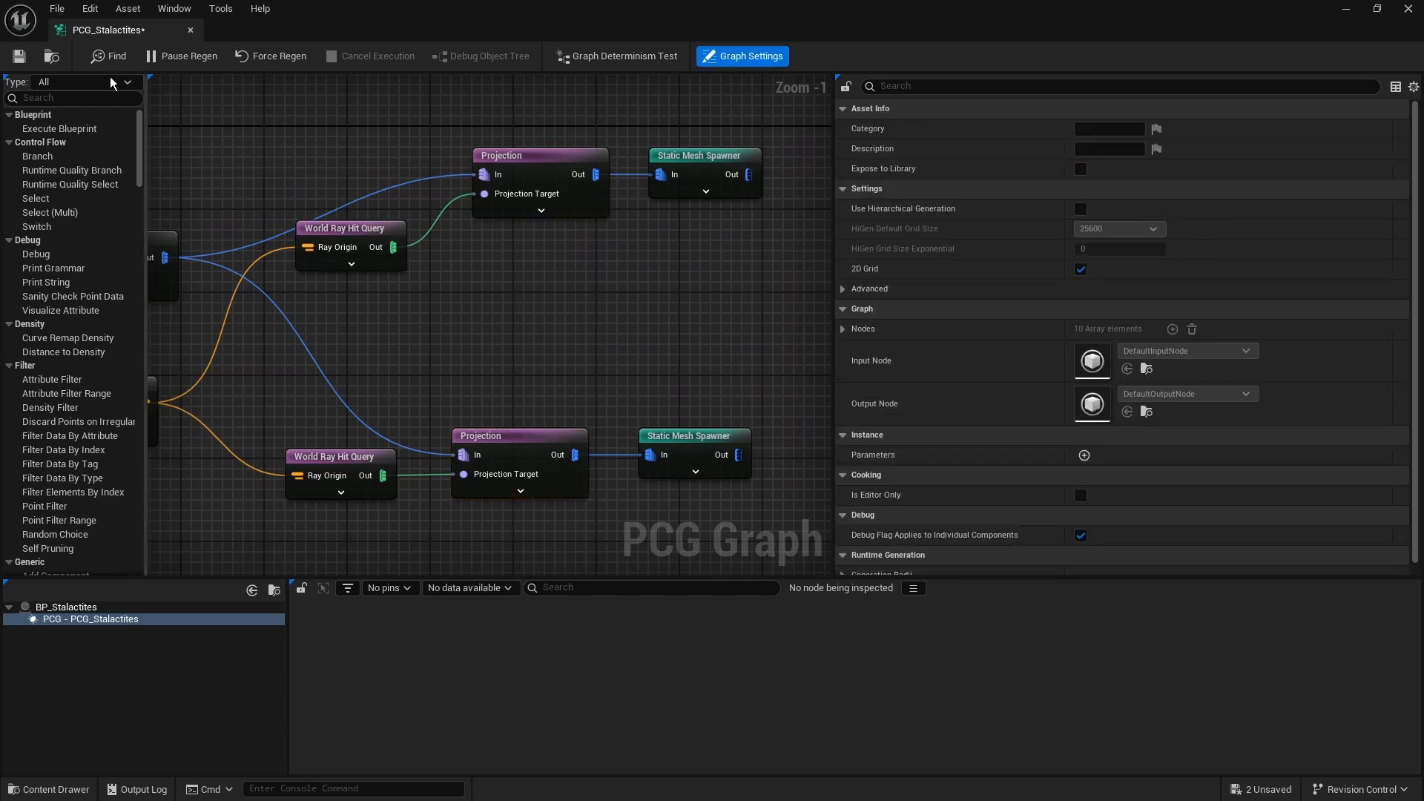
left_click(19, 57)
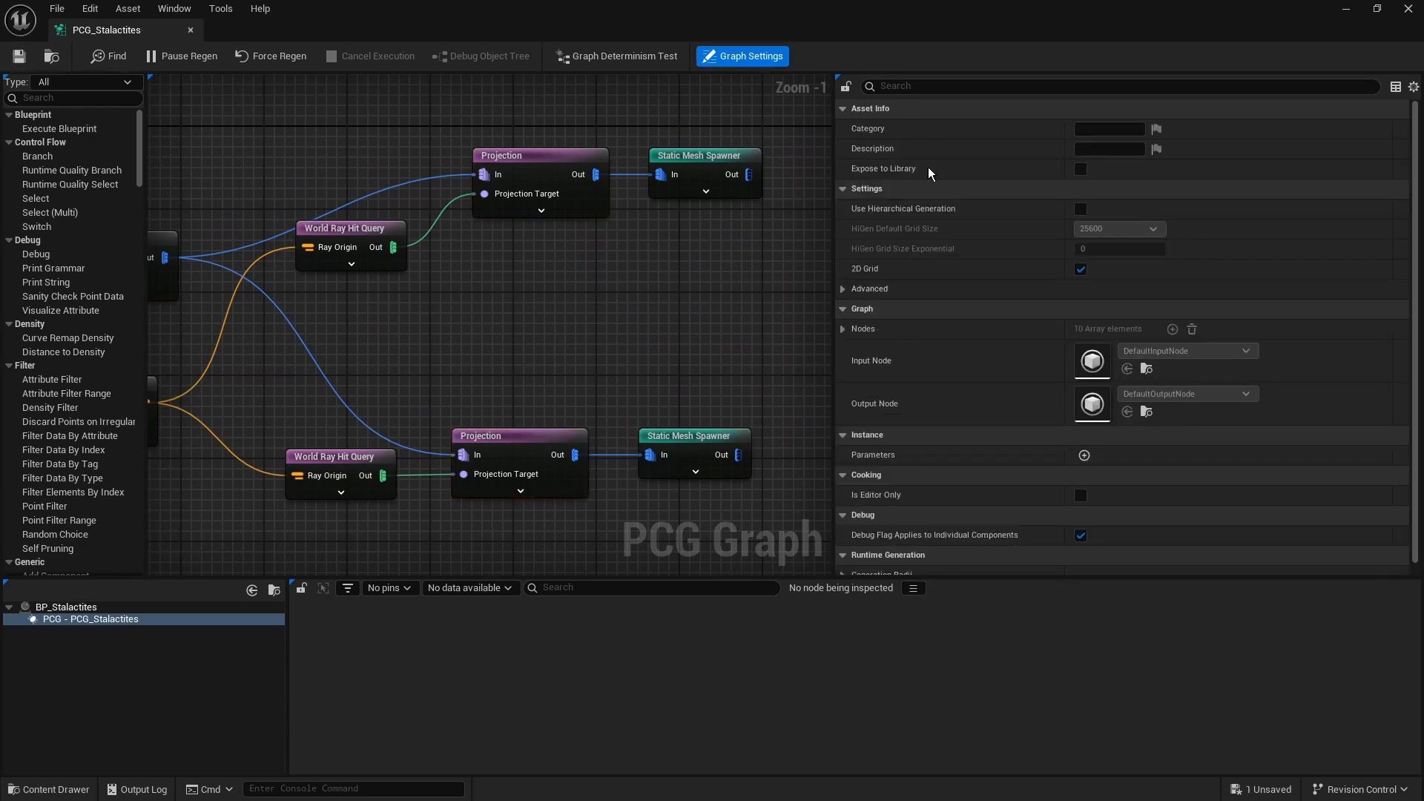
left_click(1343, 8)
right_click_drag(832, 309, 838, 329)
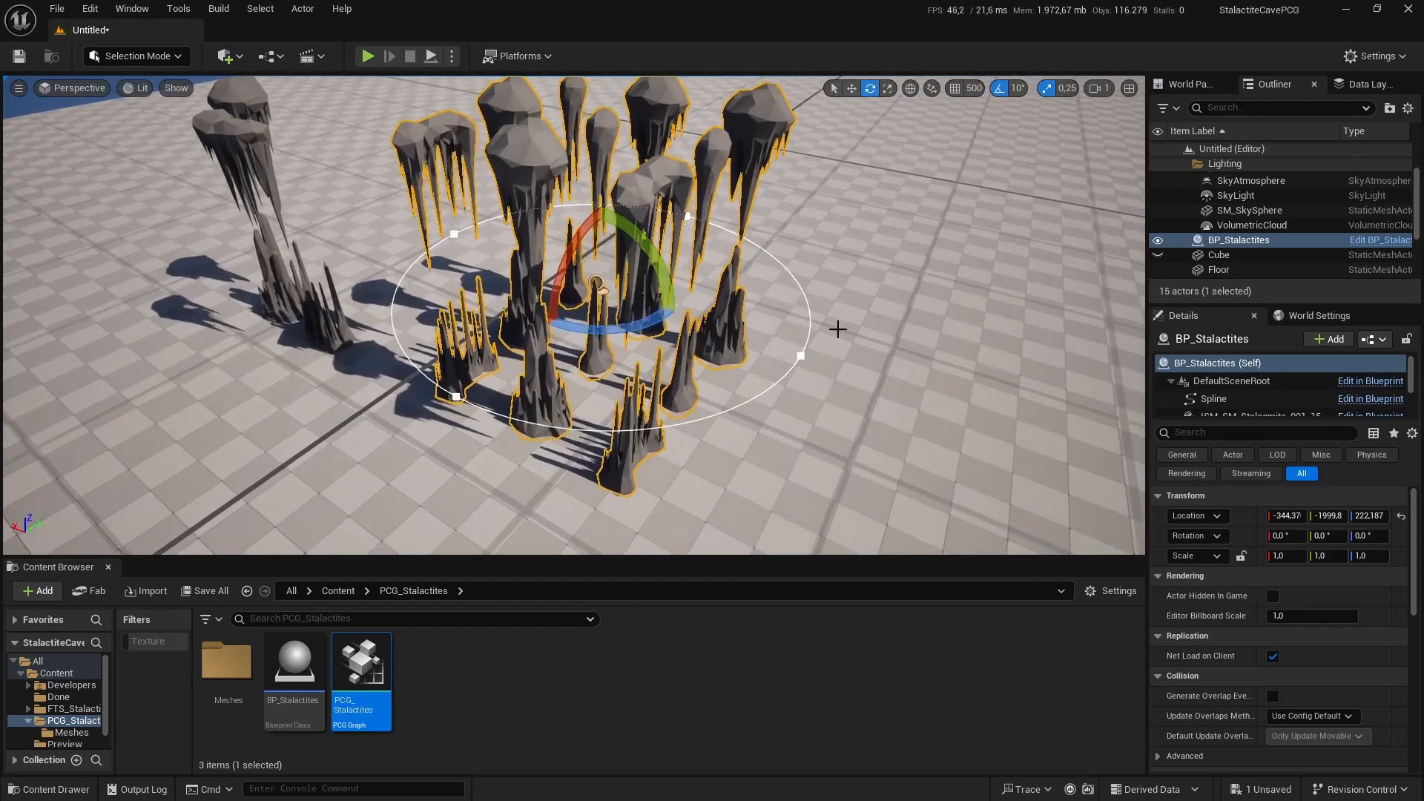
Step: Delete the four manually placed reference meshes beside the spline: both SM_Stalactite and both SM_Stalagmite actors
left_click(865, 343)
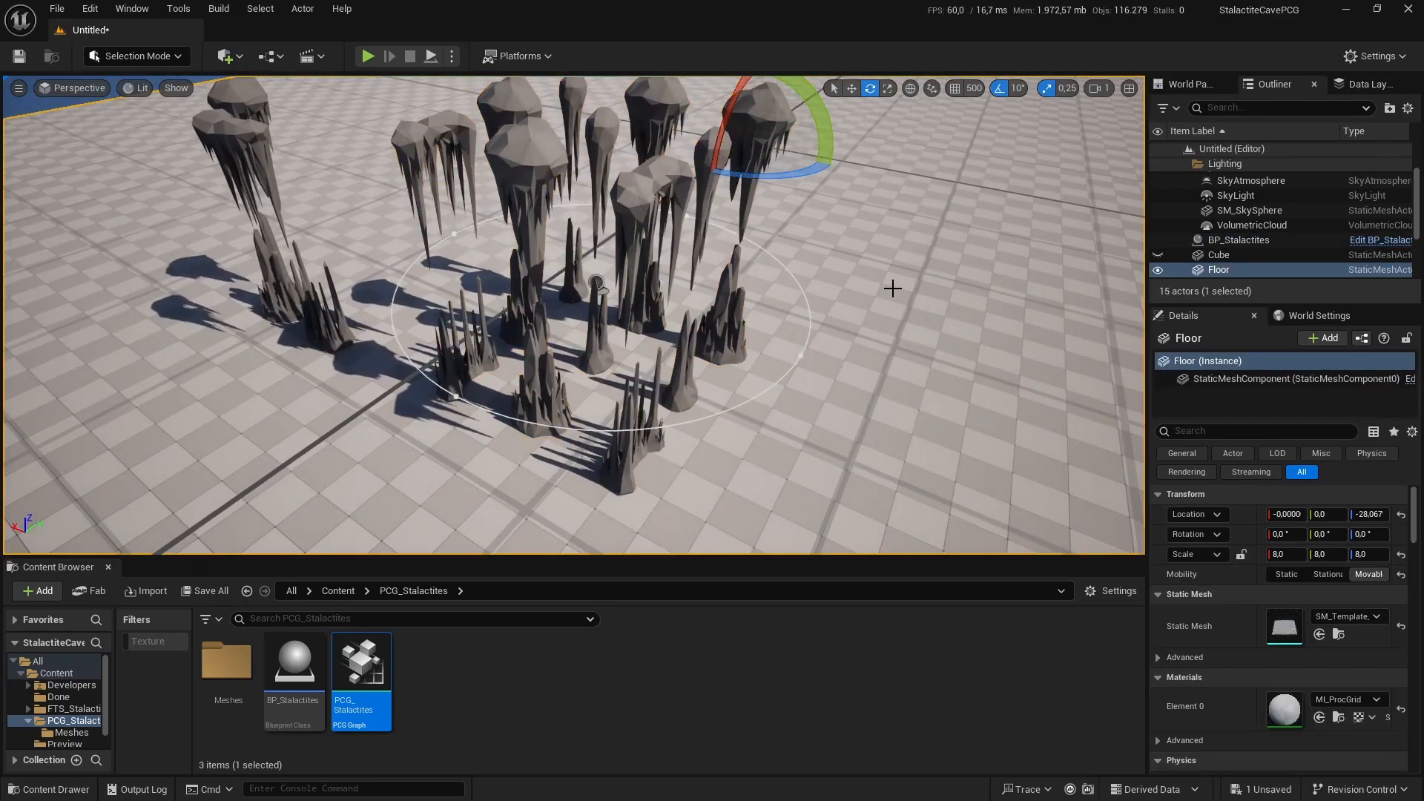
right_click_drag(895, 283, 897, 279)
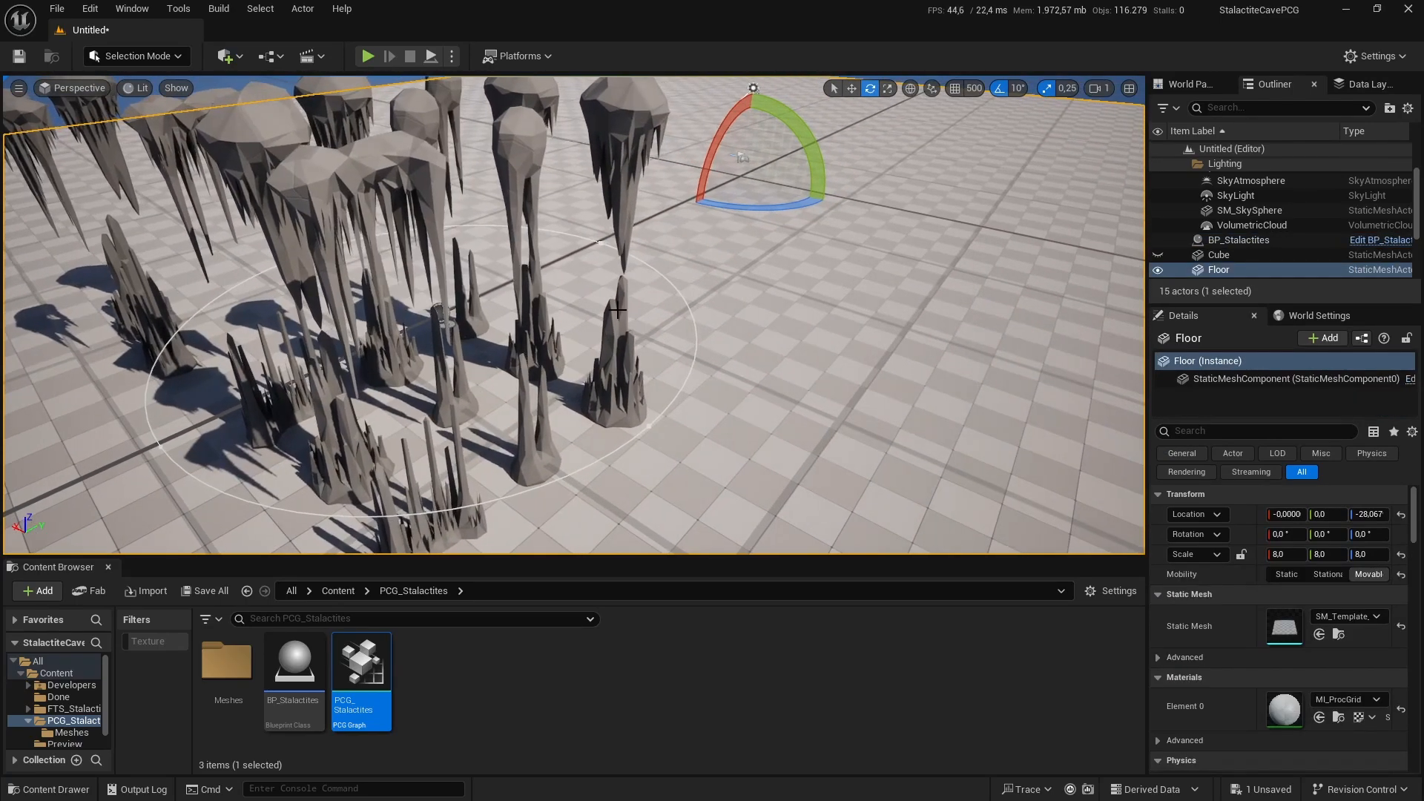
right_click_drag(584, 256, 473, 172)
right_click_drag(554, 274, 229, 254)
left_click(229, 254)
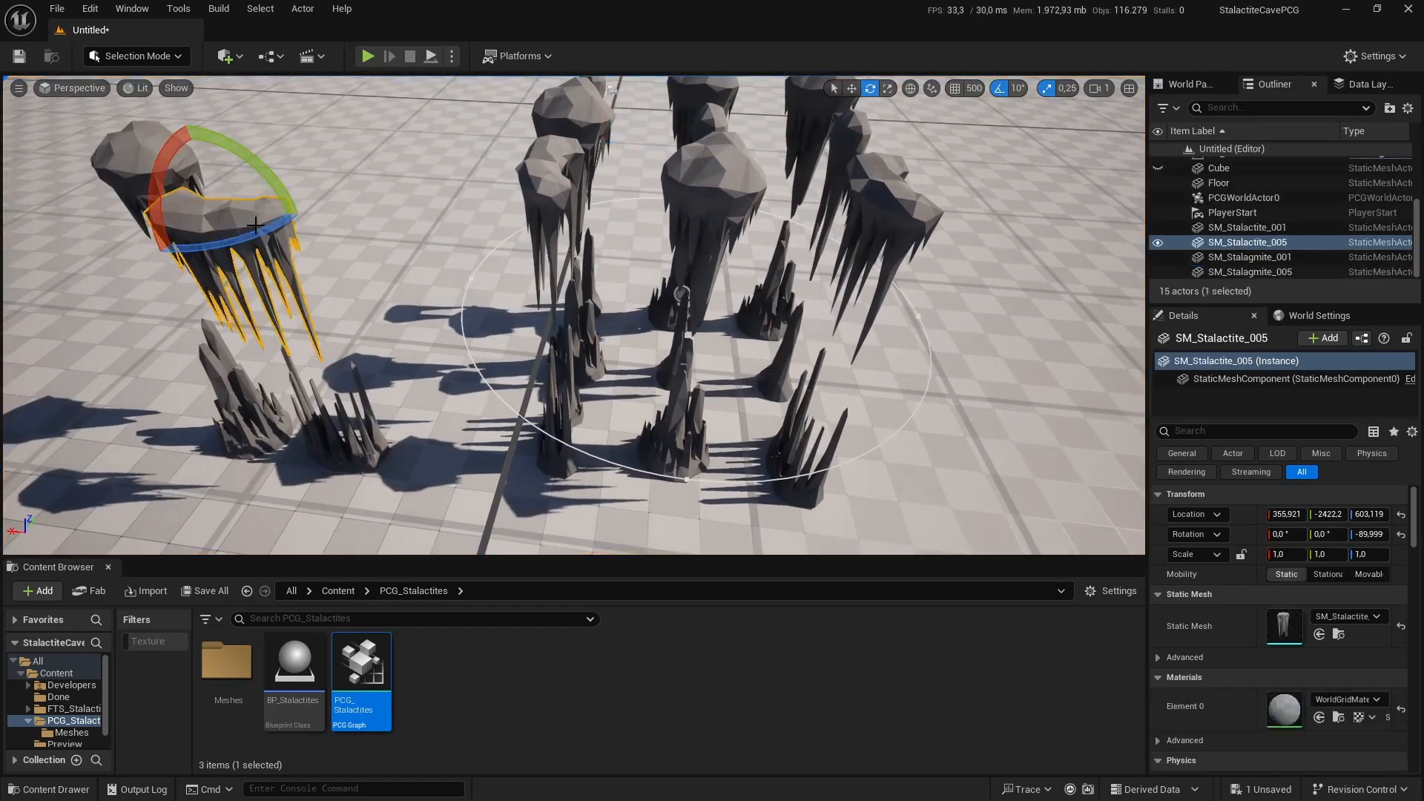
key("Delete")
left_click(308, 427)
key("Delete")
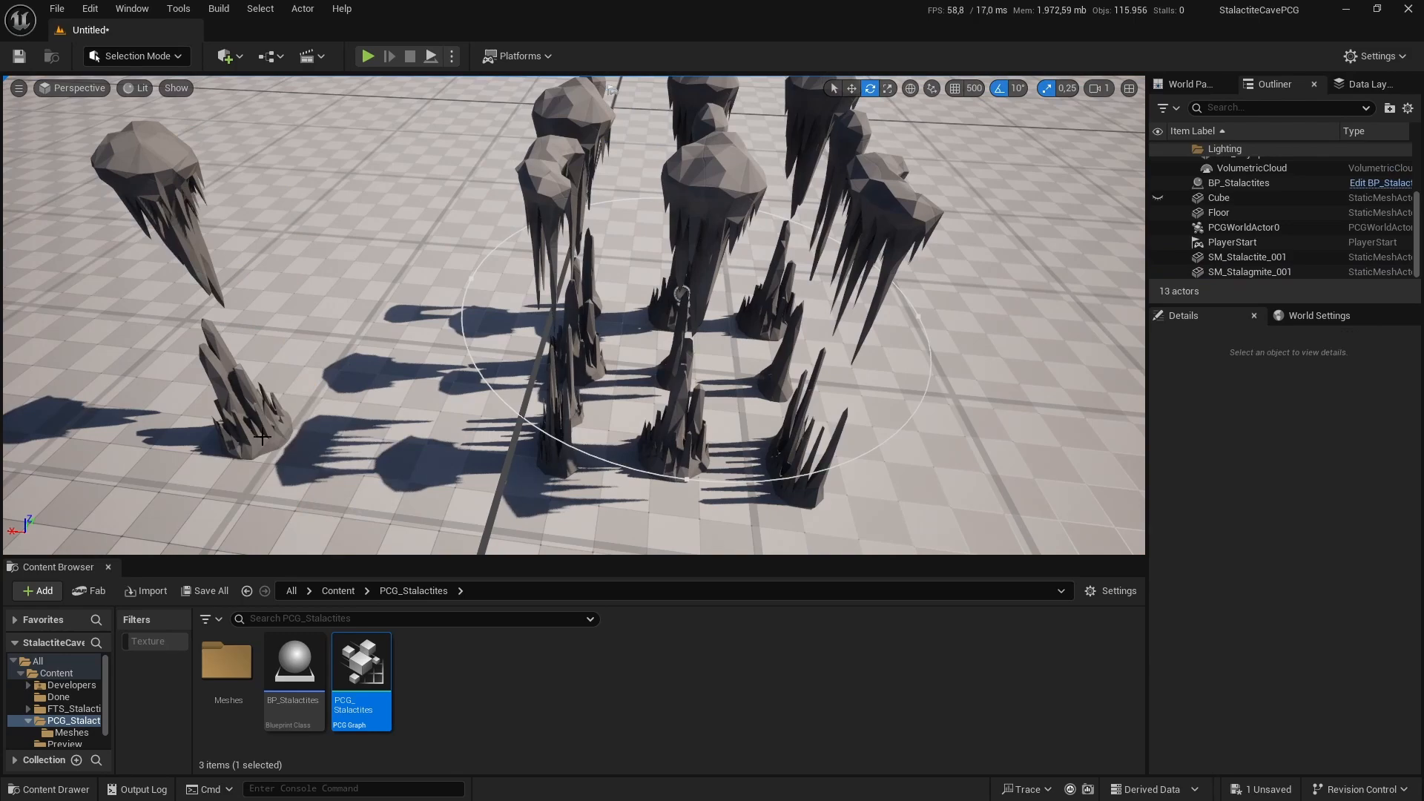
left_click(262, 437)
key("Delete")
left_click(184, 213)
key("Delete")
right_click_drag(750, 373, 853, 363)
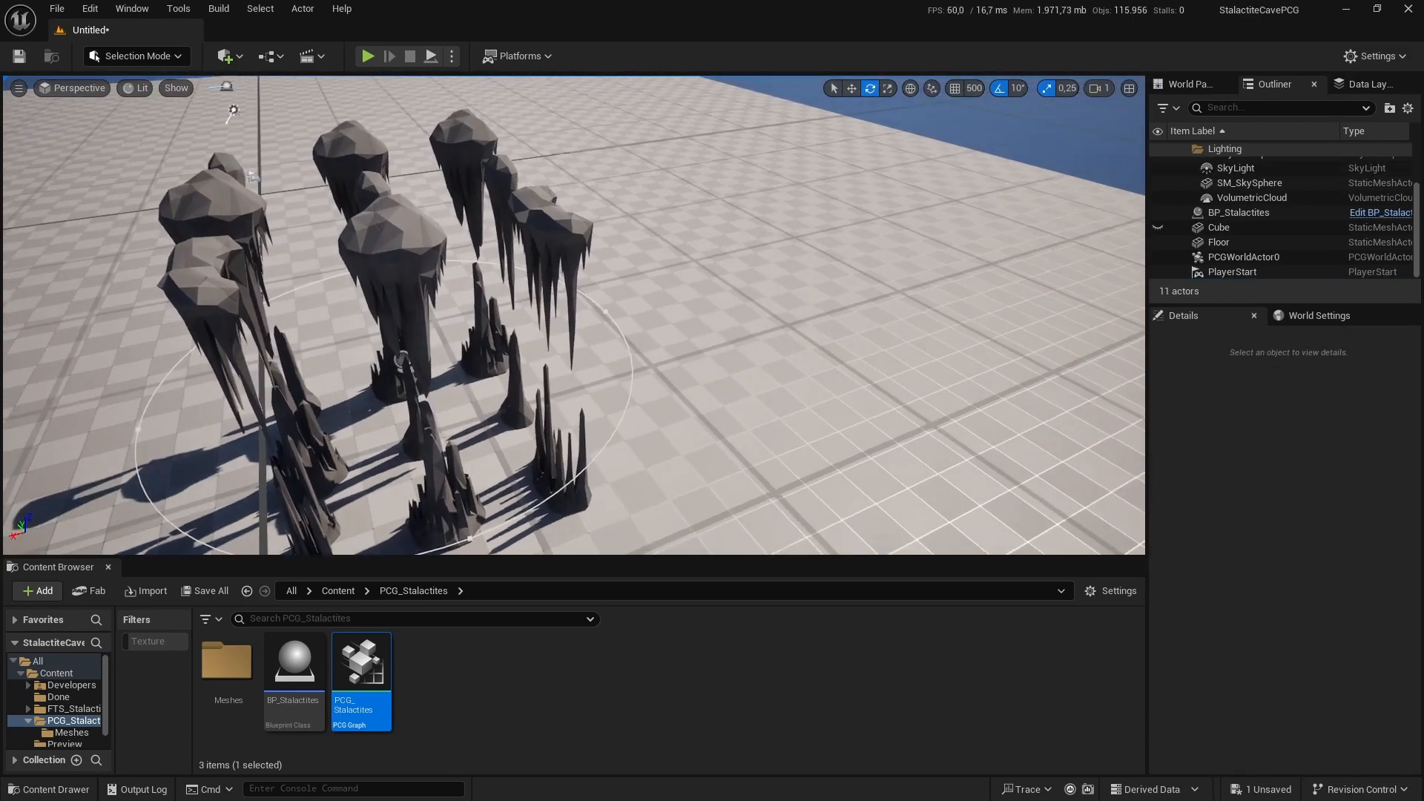
right_click_drag(573, 315, 751, 373)
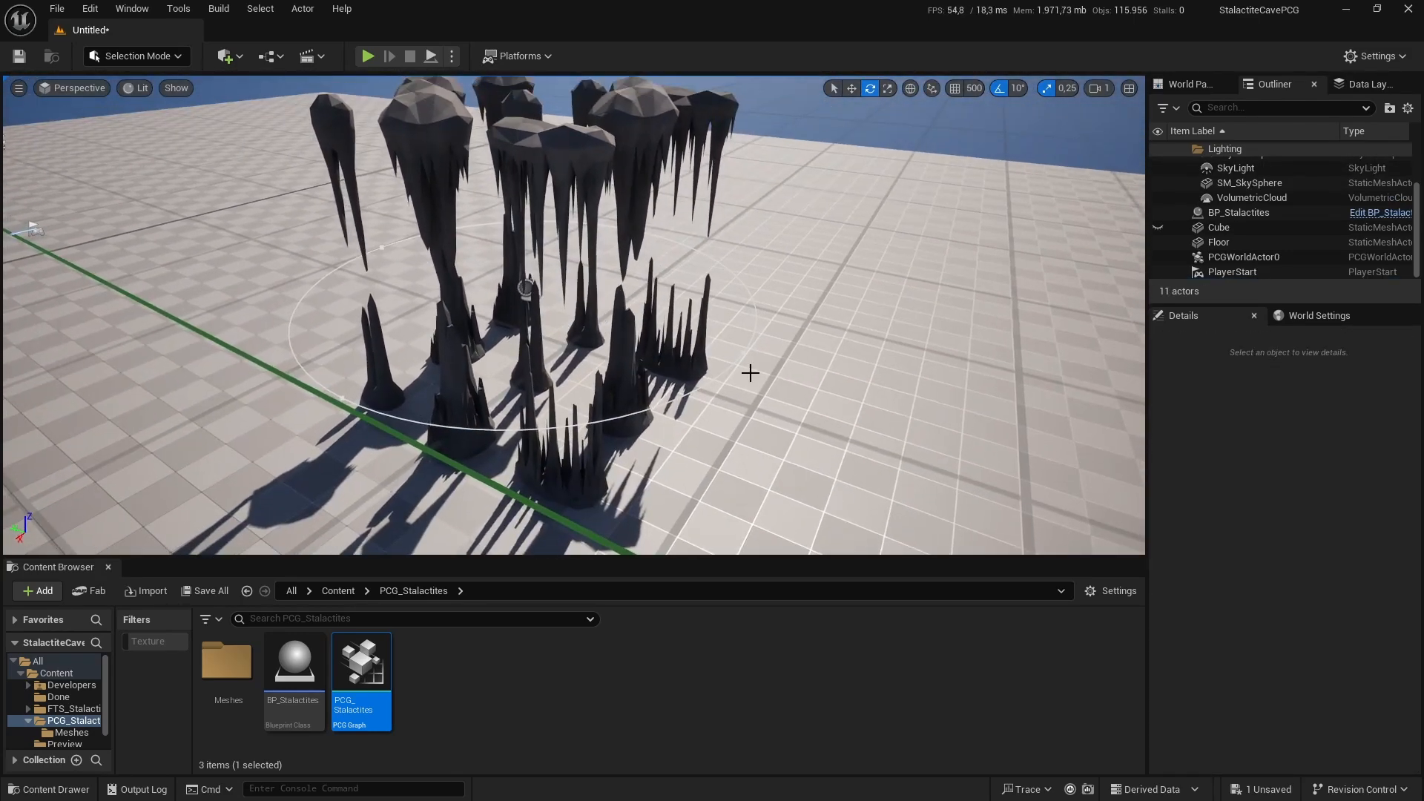
Step: Reopen the PCG_Stalactites graph and enlarge its node canvas by shrinking the details and attribute list areas
double_click(386, 661)
scroll(578, 349, "down", 4)
right_click_drag(576, 344, 632, 354)
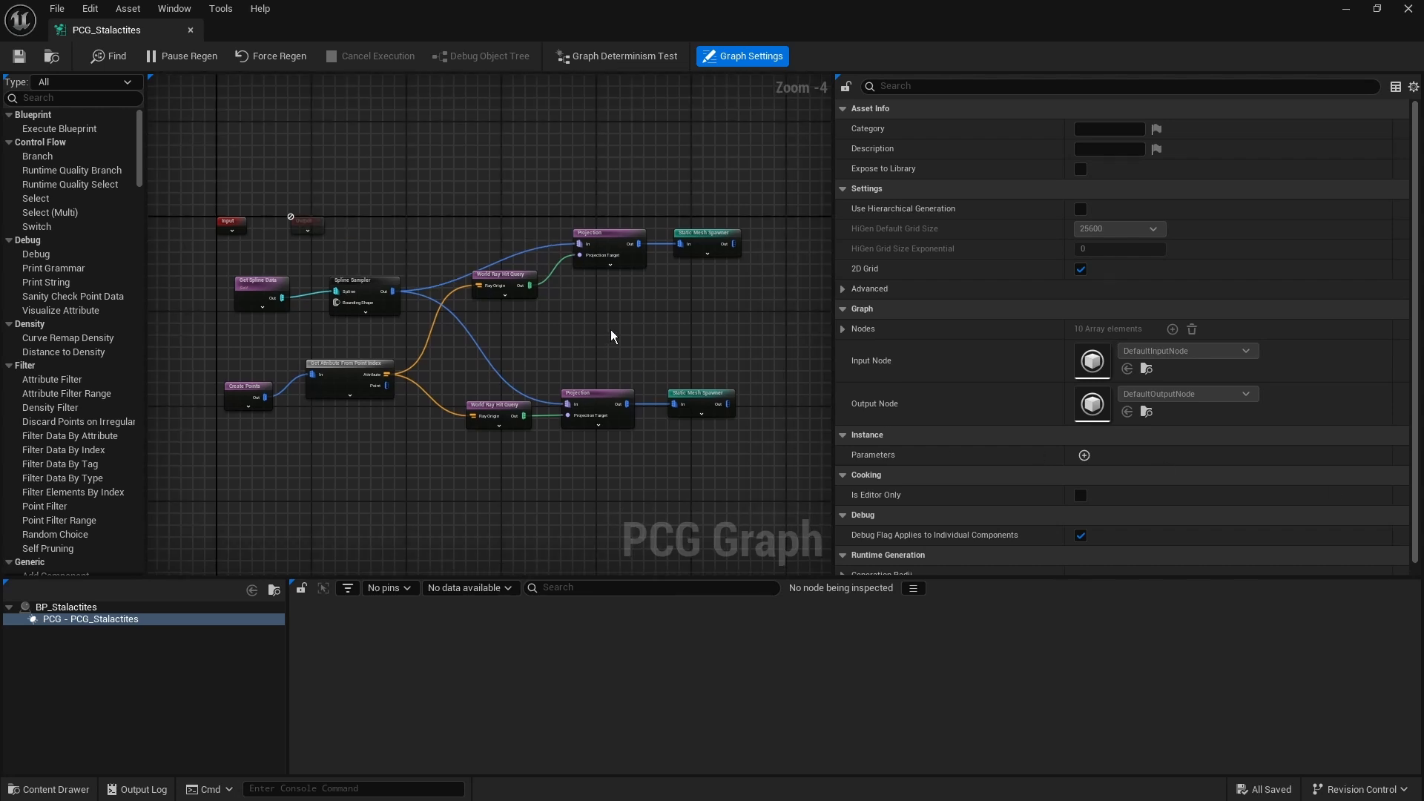
right_click_drag(612, 336, 646, 346)
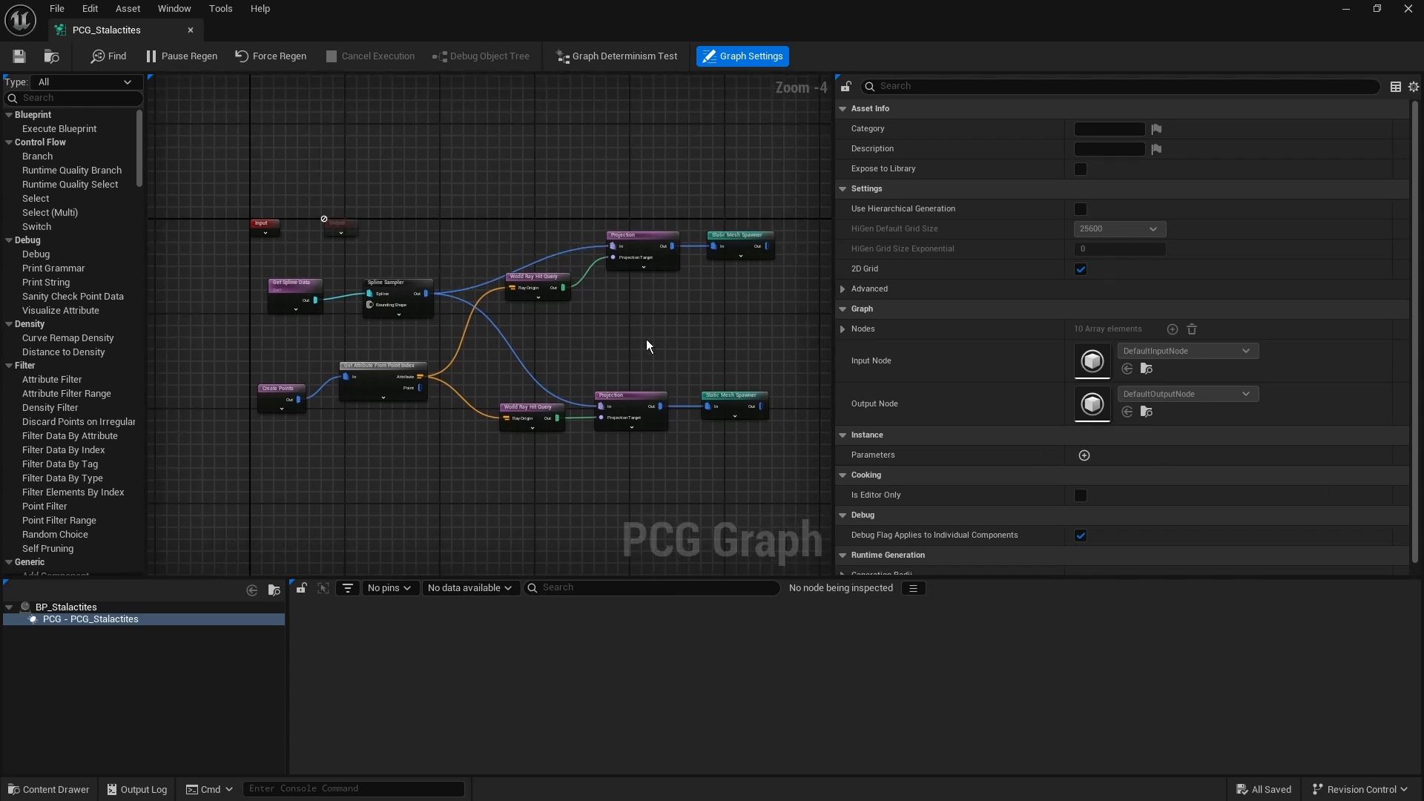
left_click_drag(834, 214, 1112, 215)
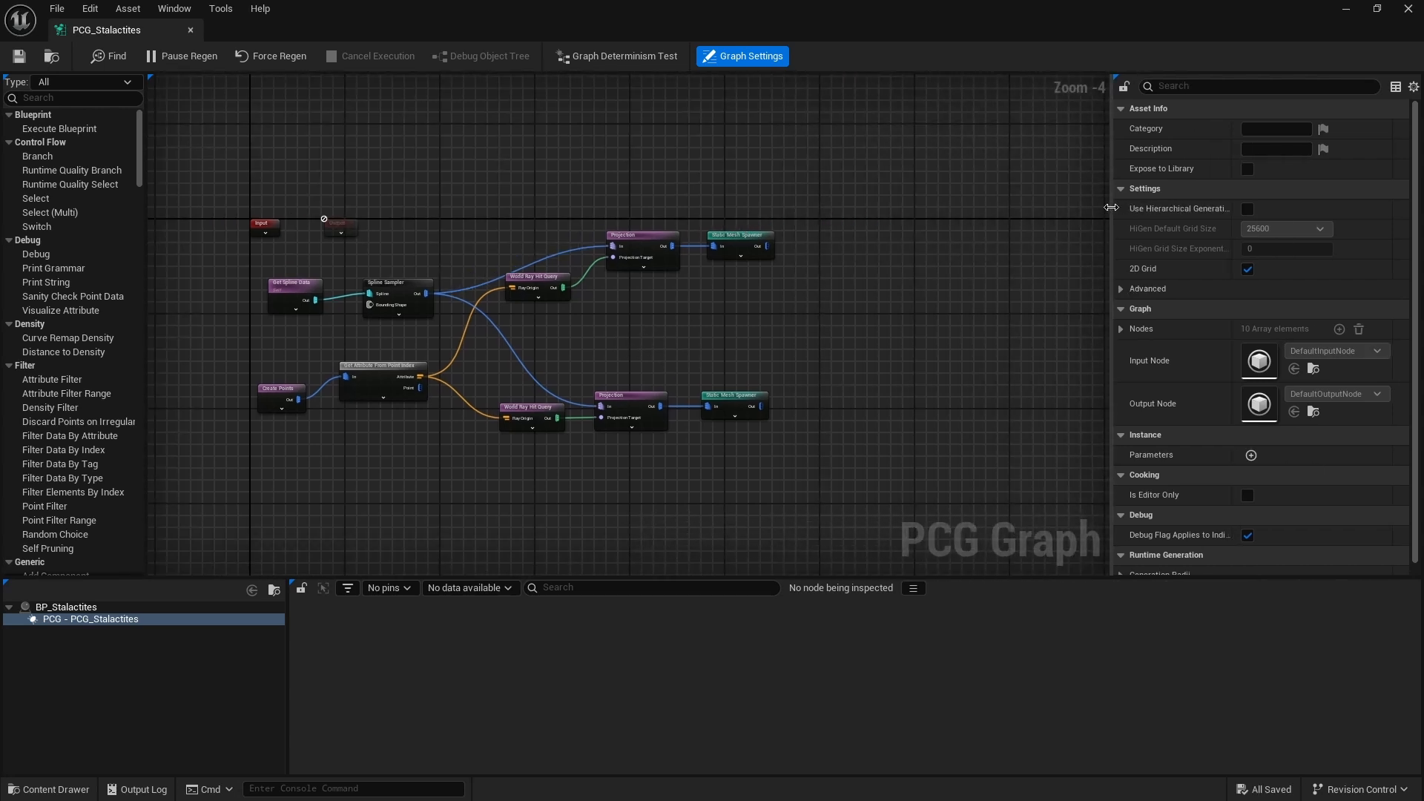
left_click_drag(579, 578, 579, 674)
scroll(608, 368, "up", 5)
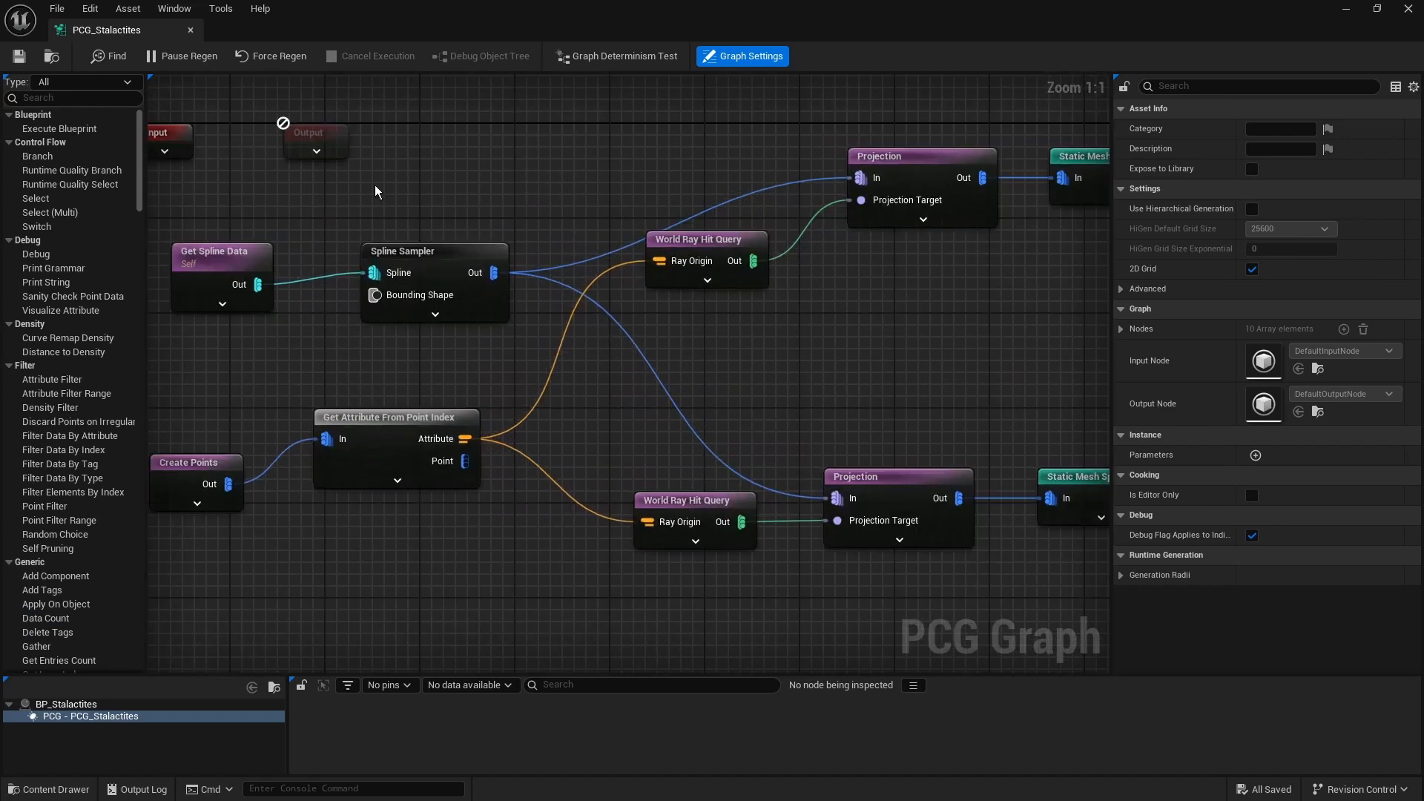
Step: Set the Spline Sampler's Interior Sample Spacing to 100
left_click(396, 269)
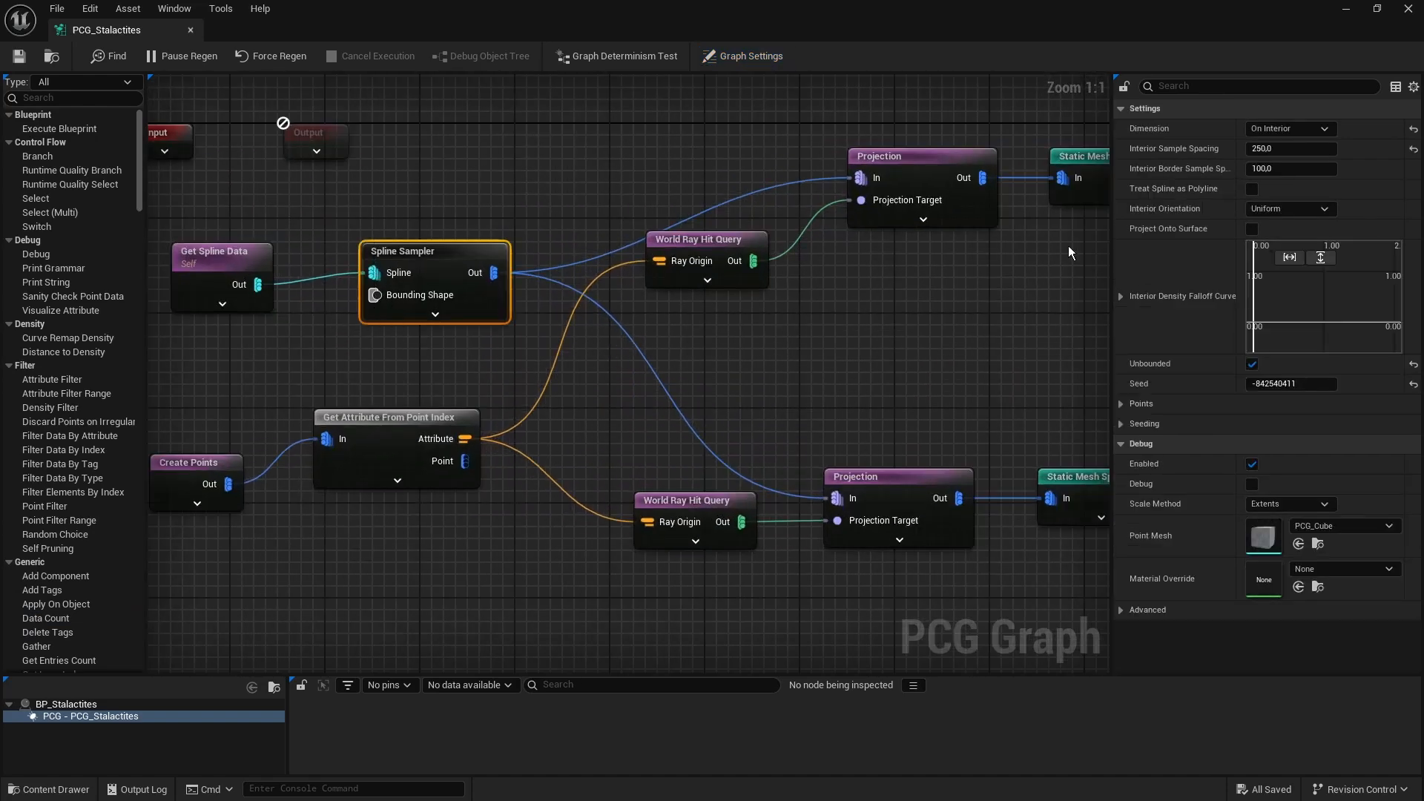
left_click(1283, 148)
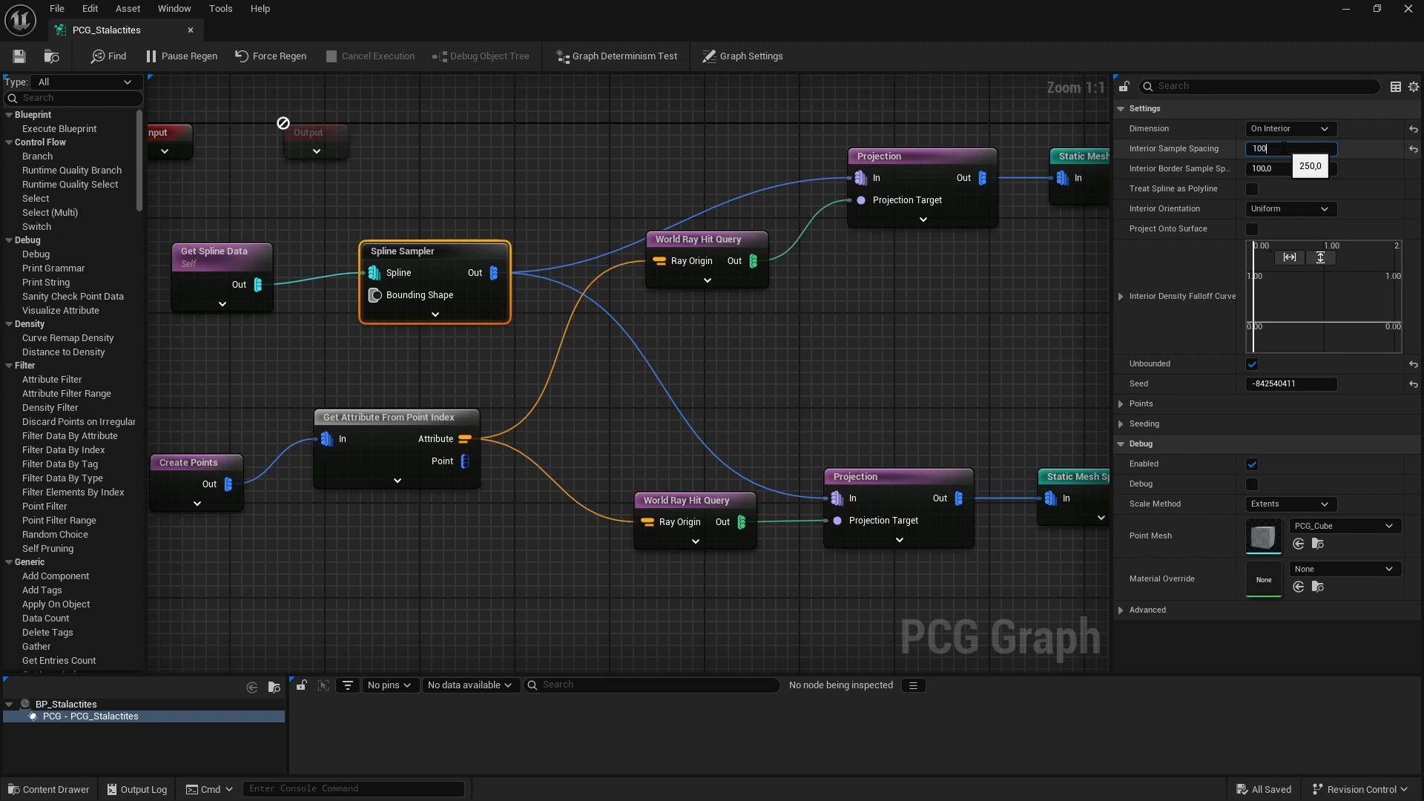
type("100")
key("Return")
Step: Add a Transform Points node and route the Spline Sampler's output through it to both Projection nodes
right_click_drag(785, 361, 774, 445)
right_click(565, 152)
type("transfromr")
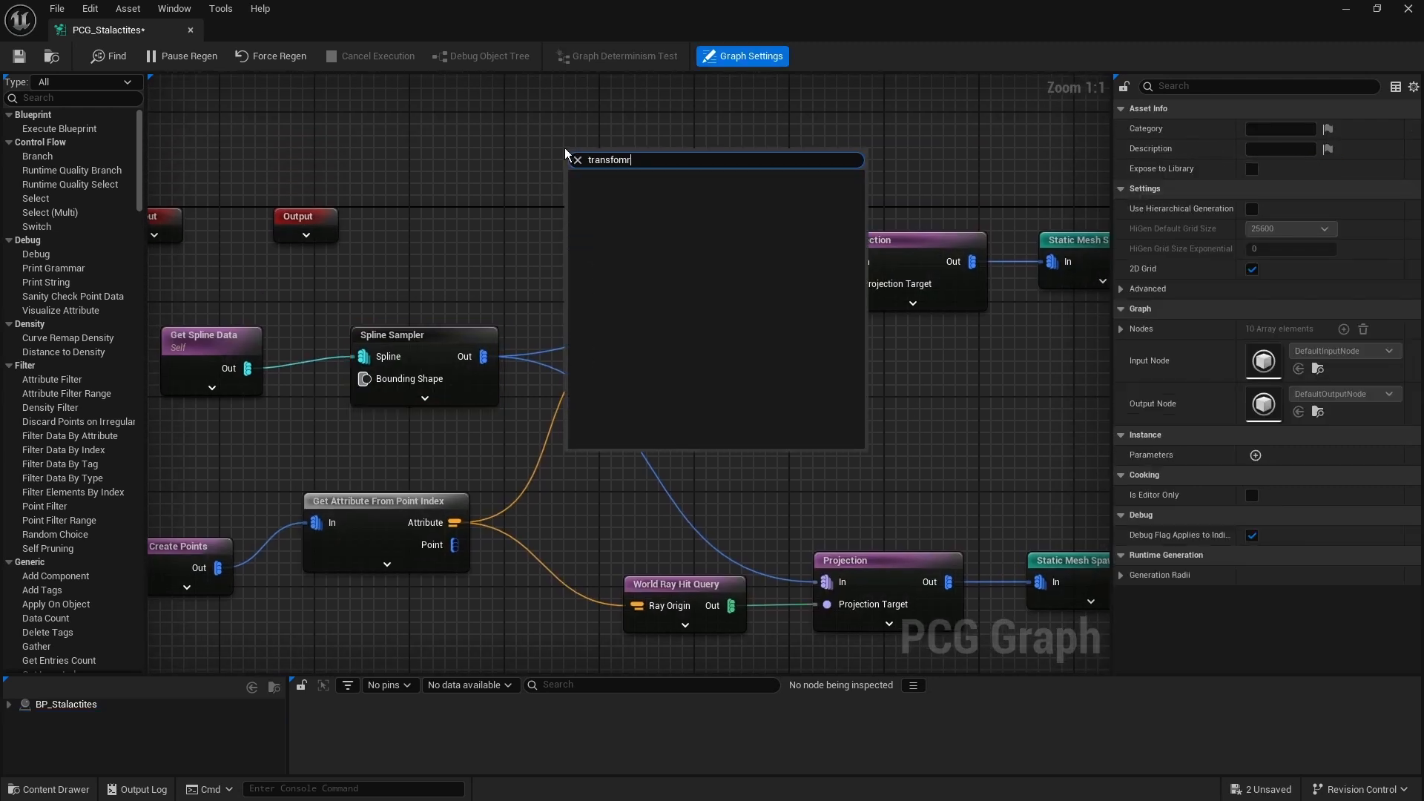
key("ctrl+BackSpace")
type("transform poin")
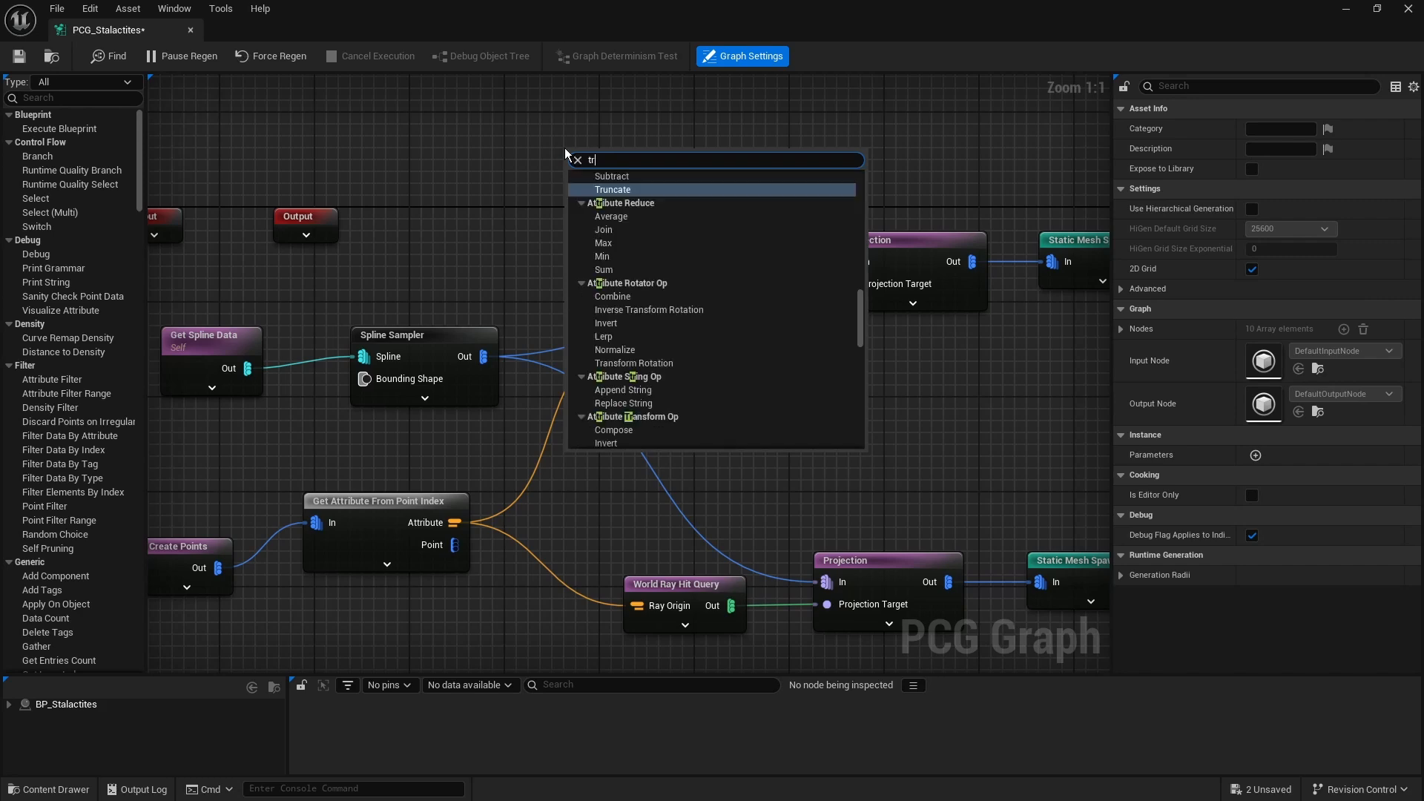
key("Return")
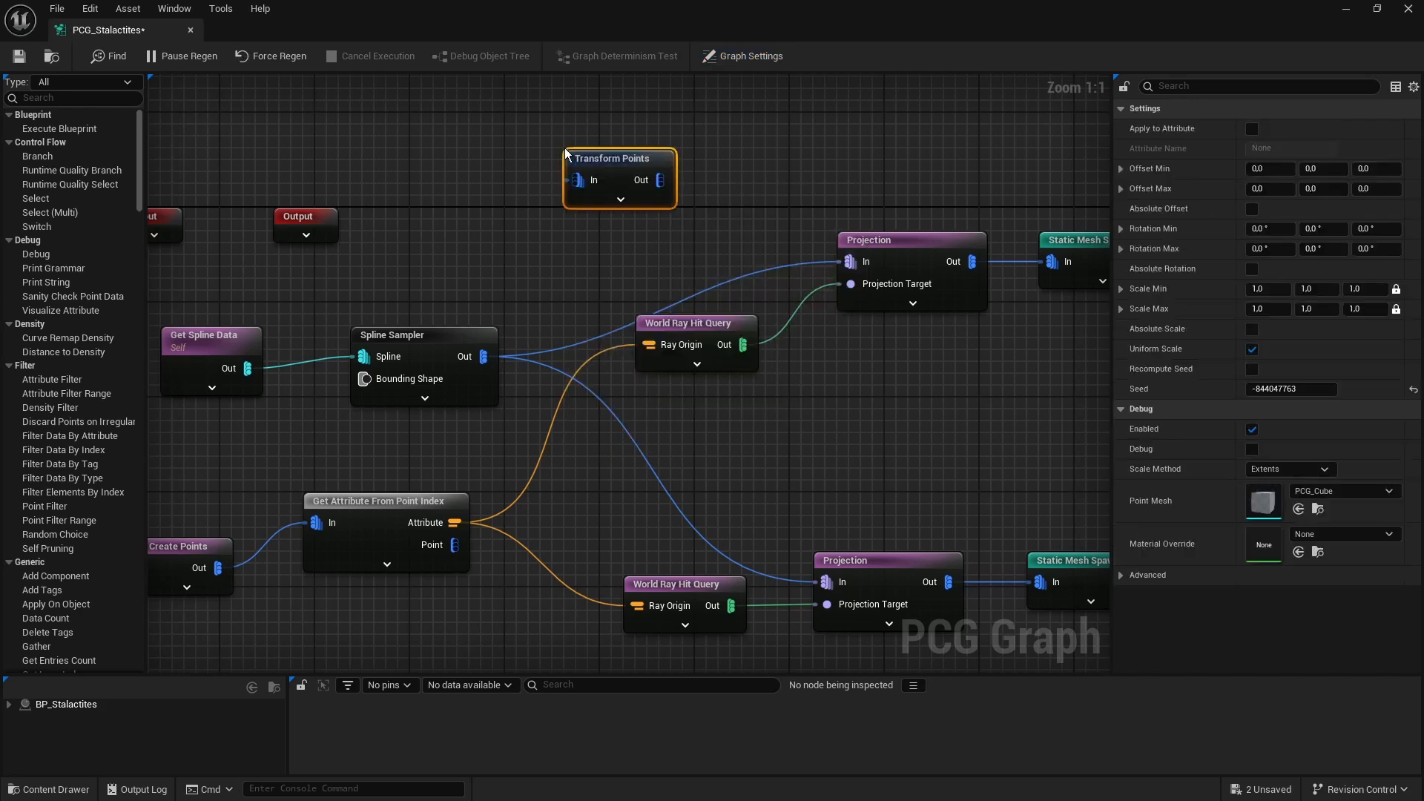
left_click_drag(578, 332, 659, 182, "ctrl")
left_click_drag(479, 359, 575, 194)
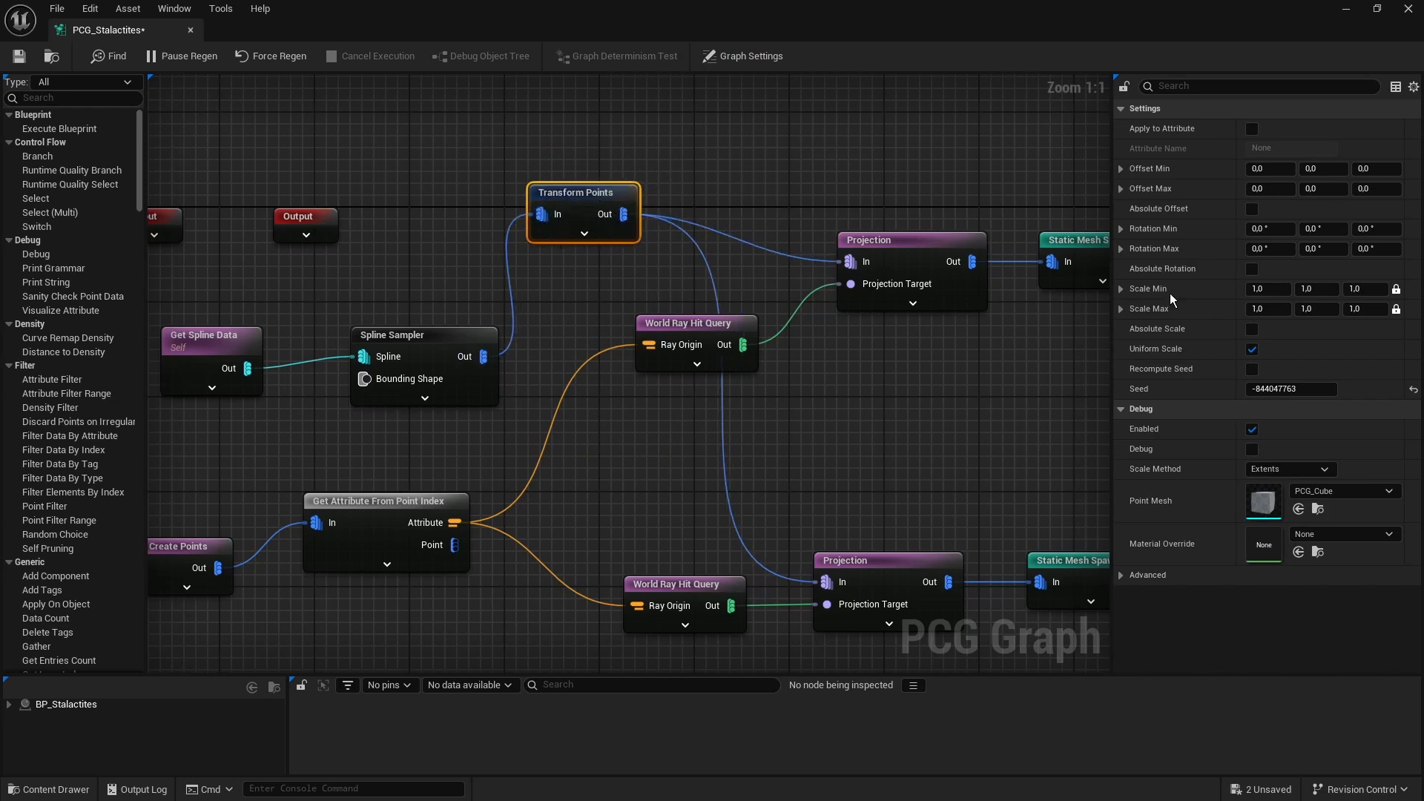
Step: Set the Transform Points node's Offset Min to -50 and Offset Max to 50 on all three axes
left_click(1265, 168)
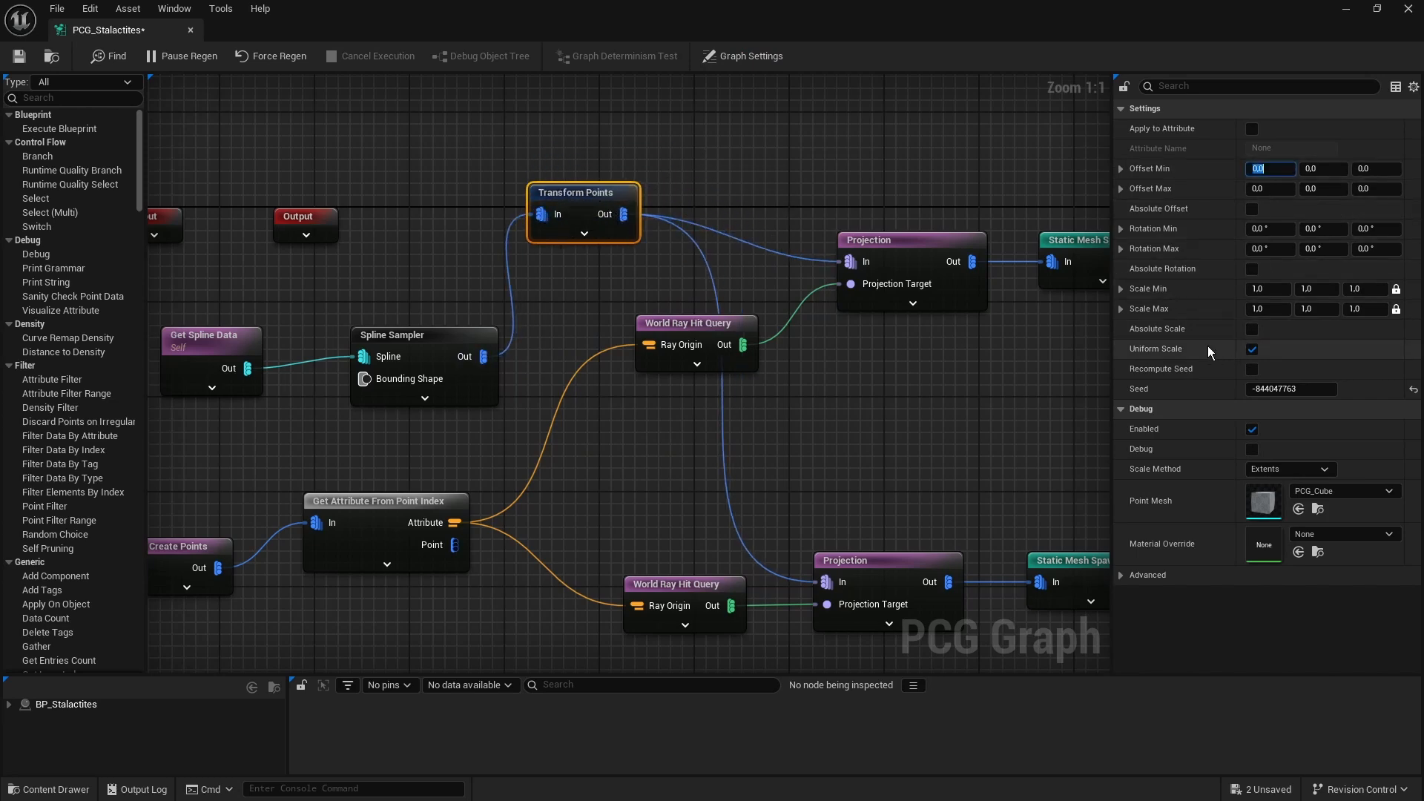
type("-50")
key("Tab")
type("-50")
key("Tab")
type("-50")
key("Tab")
type("50")
key("Tab")
type("50")
key("Tab")
type("50")
key("Tab")
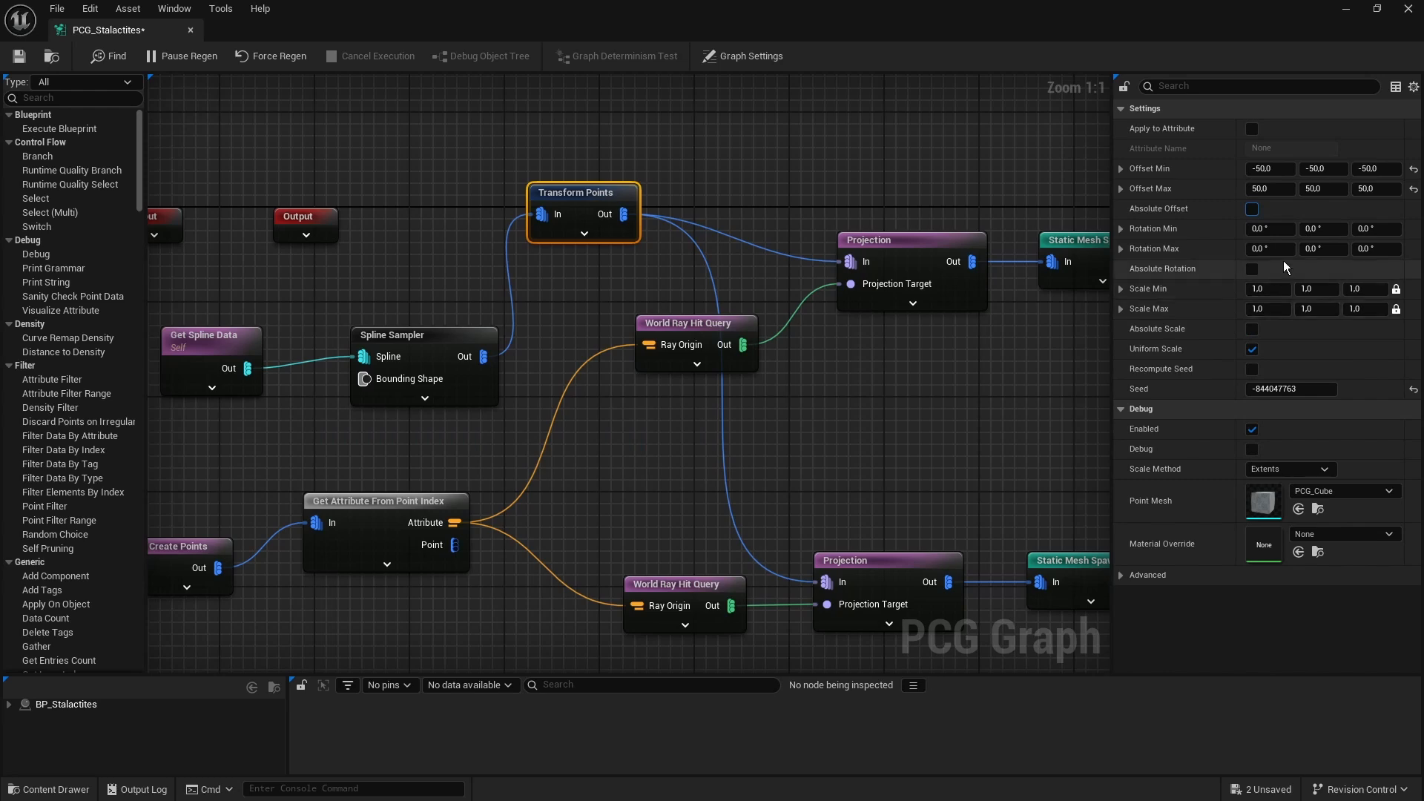
Step: Enable Absolute Rotation on the Transform Points node and set the Z value of Rotation Max to 360°
left_click(1252, 269)
left_click(1383, 250)
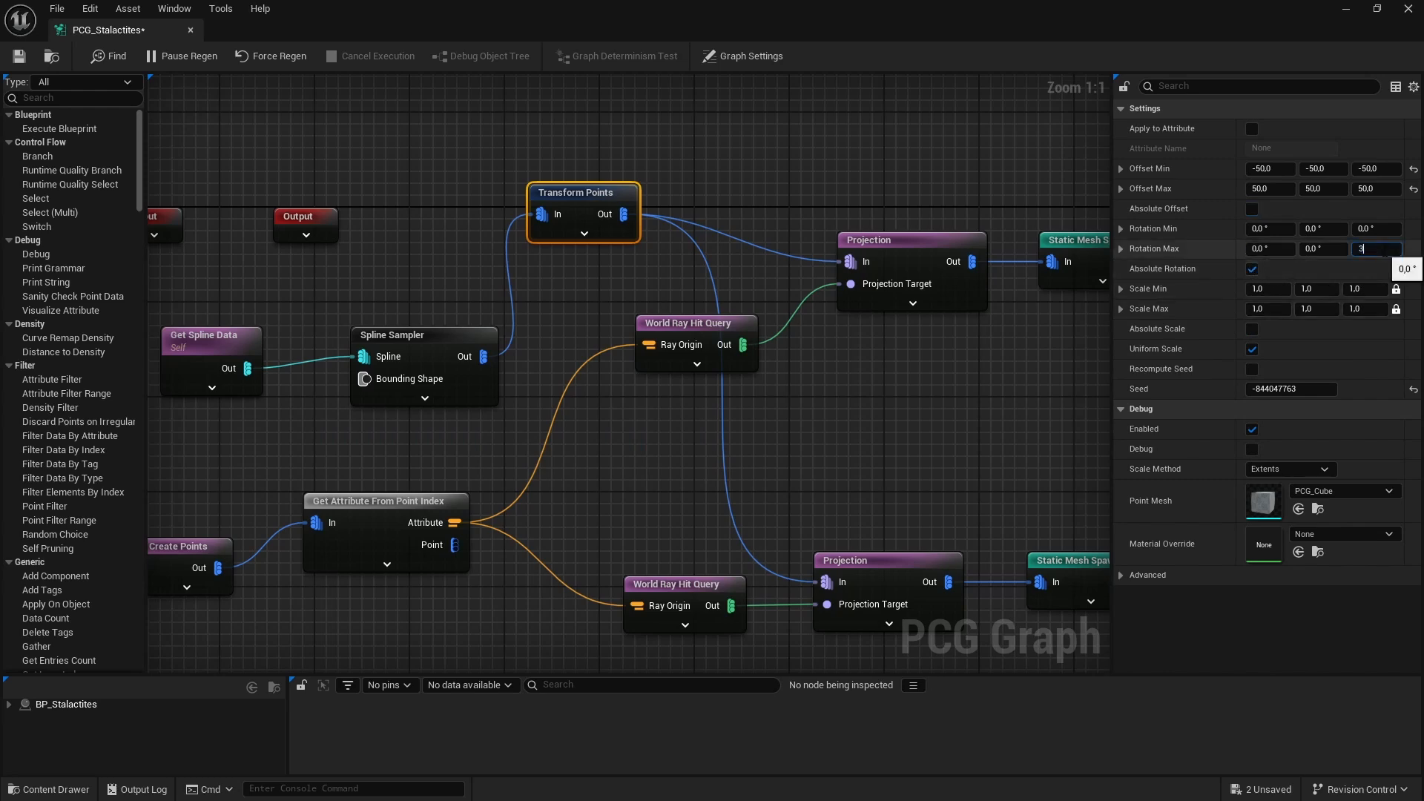
type("360")
key("Return")
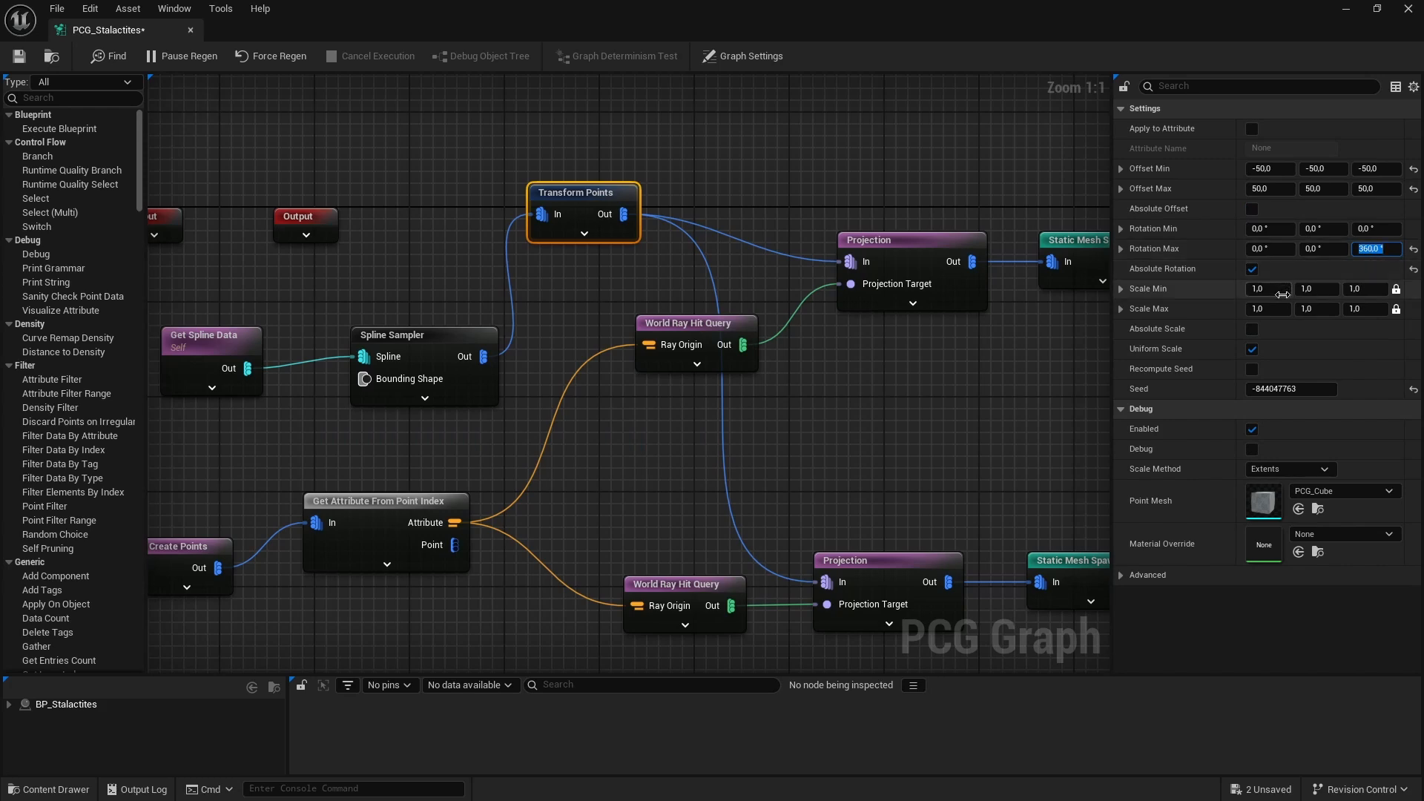
Step: Set the Transform Points node's Scale Min to 0.8 and Scale Max to 1.2 on all axes, and save the graph
left_click(1279, 295)
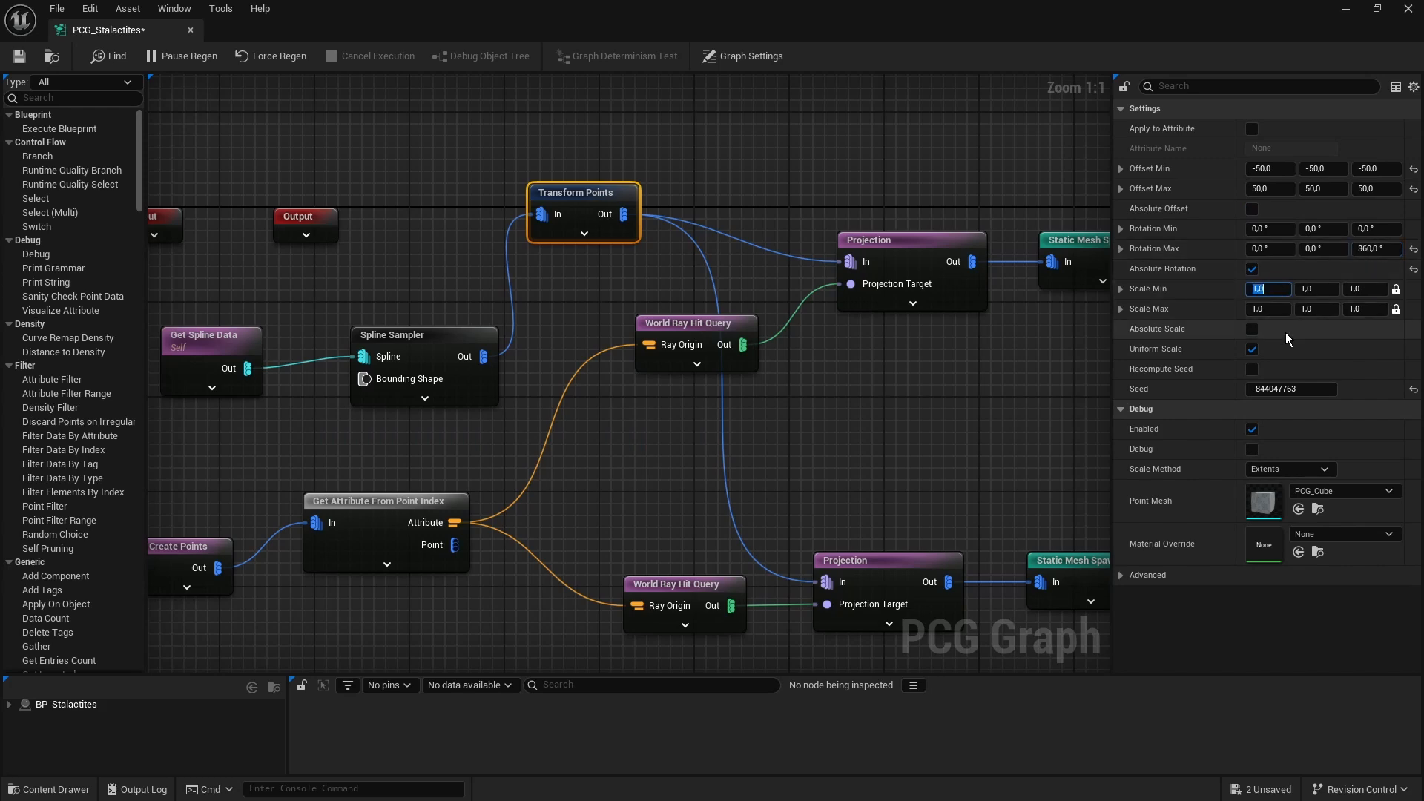
type("0,8")
key("Tab")
type("1,2")
key("Return")
left_click(993, 412)
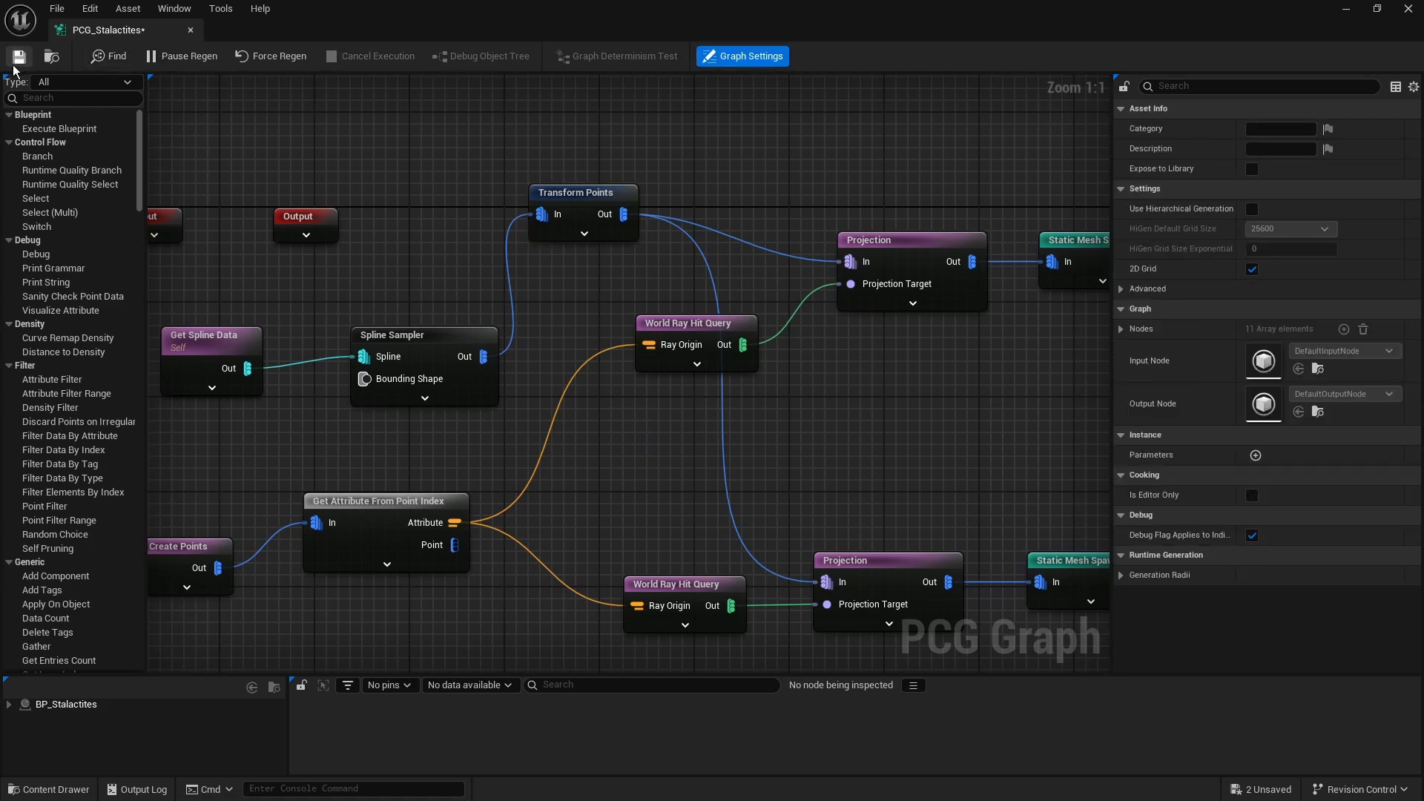
Step: Inspect the scale and rotation variation of the spawned stalactites and stalagmites in the level, from above and from the side
double_click(525, 18)
left_click_drag(549, 45, 1417, 156)
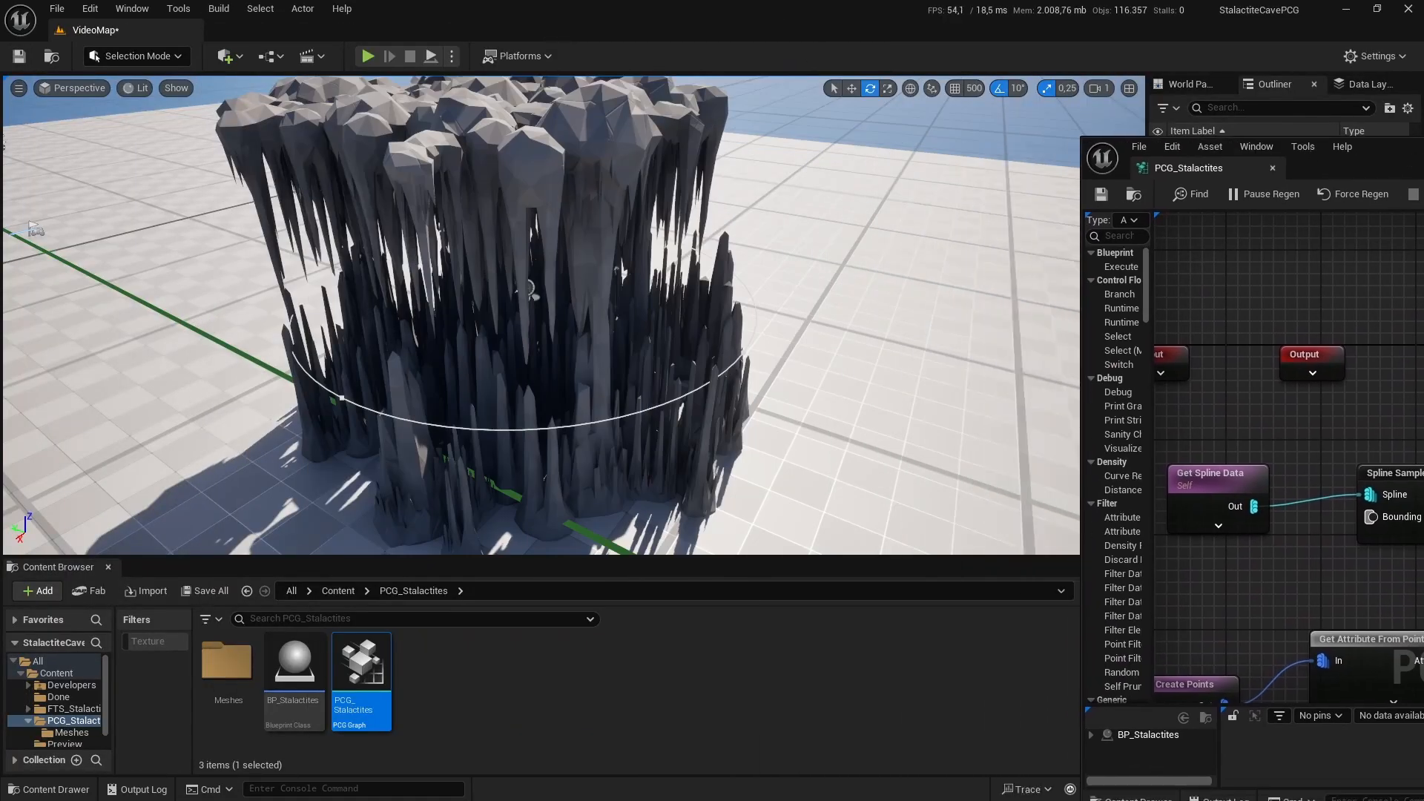
mouse_move(816, 319)
right_mouse_down()
mouse_move(808, 252)
mouse_move(782, 261)
mouse_move(805, 333)
right_mouse_up()
right_click_drag(510, 358, 510, 438)
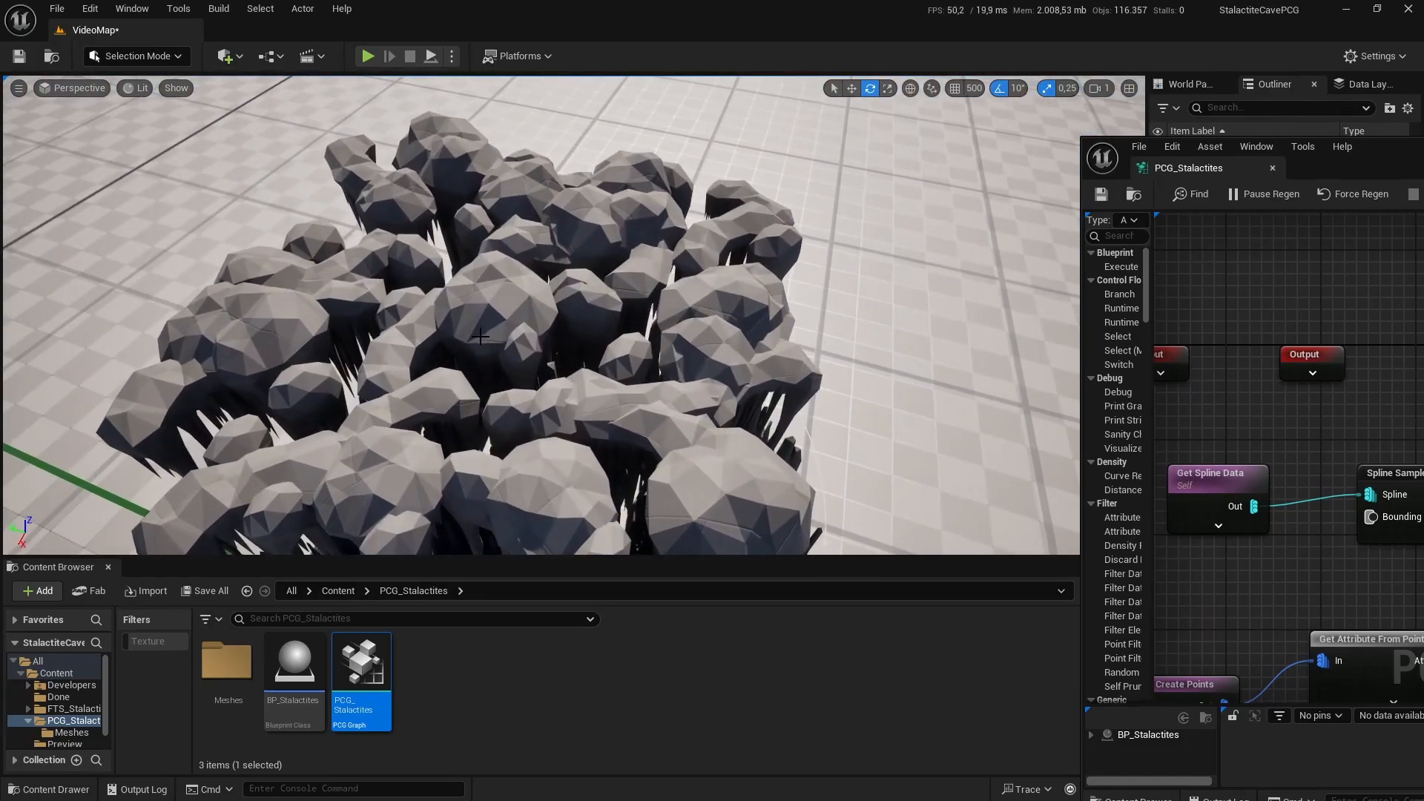
right_click_drag(715, 328, 712, 234)
mouse_move(530, 286)
right_mouse_down()
mouse_move(312, 318)
mouse_move(504, 321)
mouse_move(512, 293)
right_mouse_up()
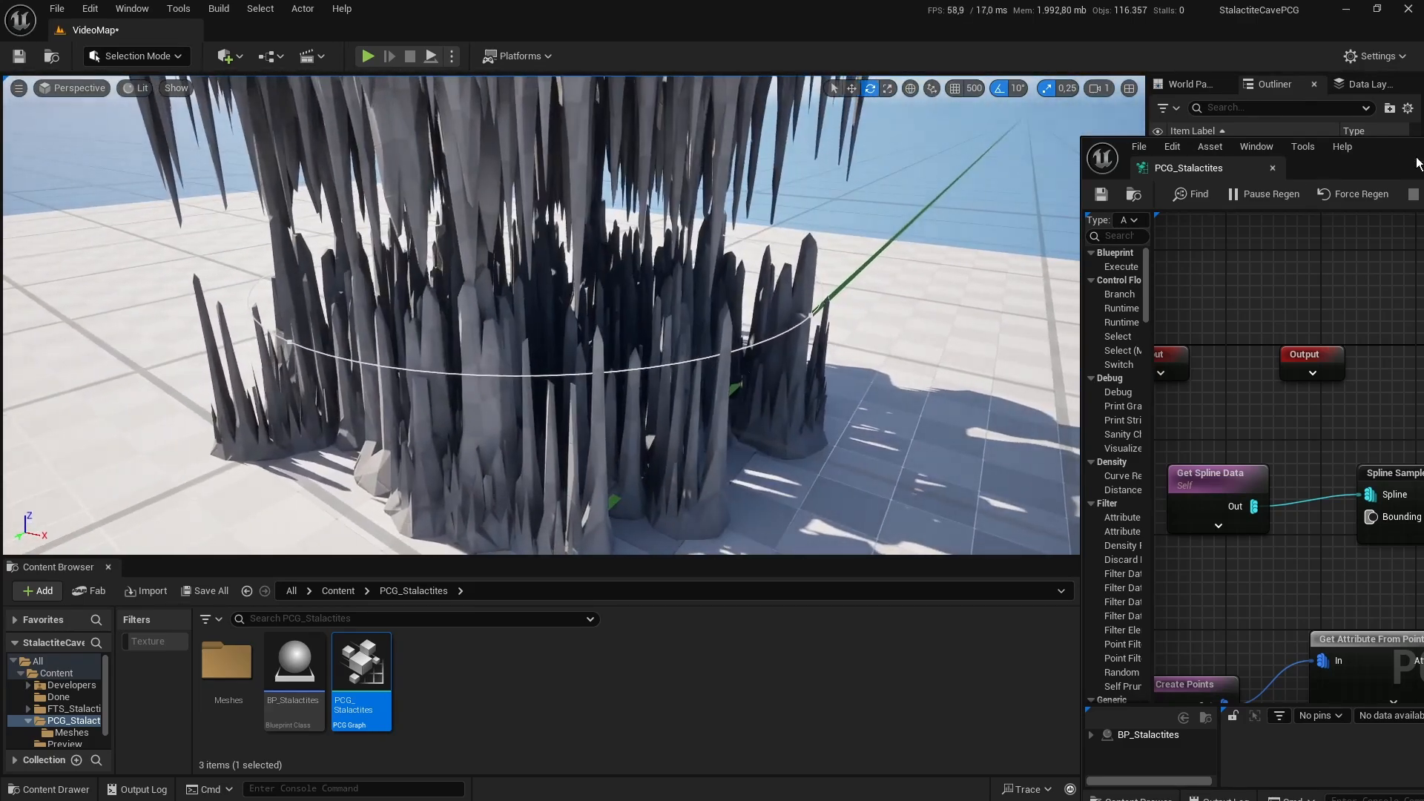
Step: Return to the PCG graph, line up the Transform Points node beside the Spline Sampler, and reposition both World Ray Hit Query nodes
left_click_drag(1380, 154, 758, 8)
left_click(592, 271)
left_click_drag(591, 272, 592, 379)
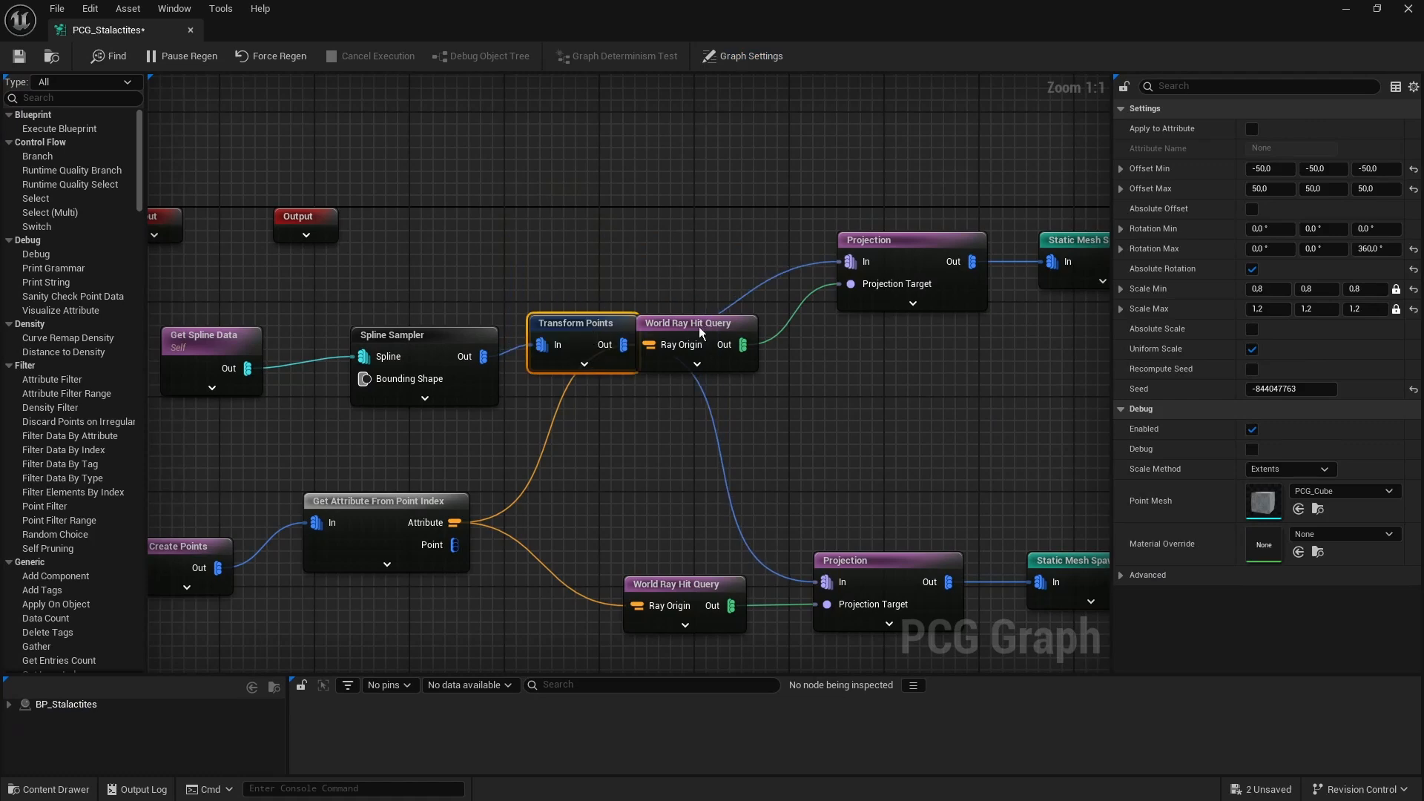
left_click_drag(702, 324, 713, 407)
left_click_drag(697, 581, 712, 573)
right_click_drag(615, 533, 644, 477)
left_click(644, 469)
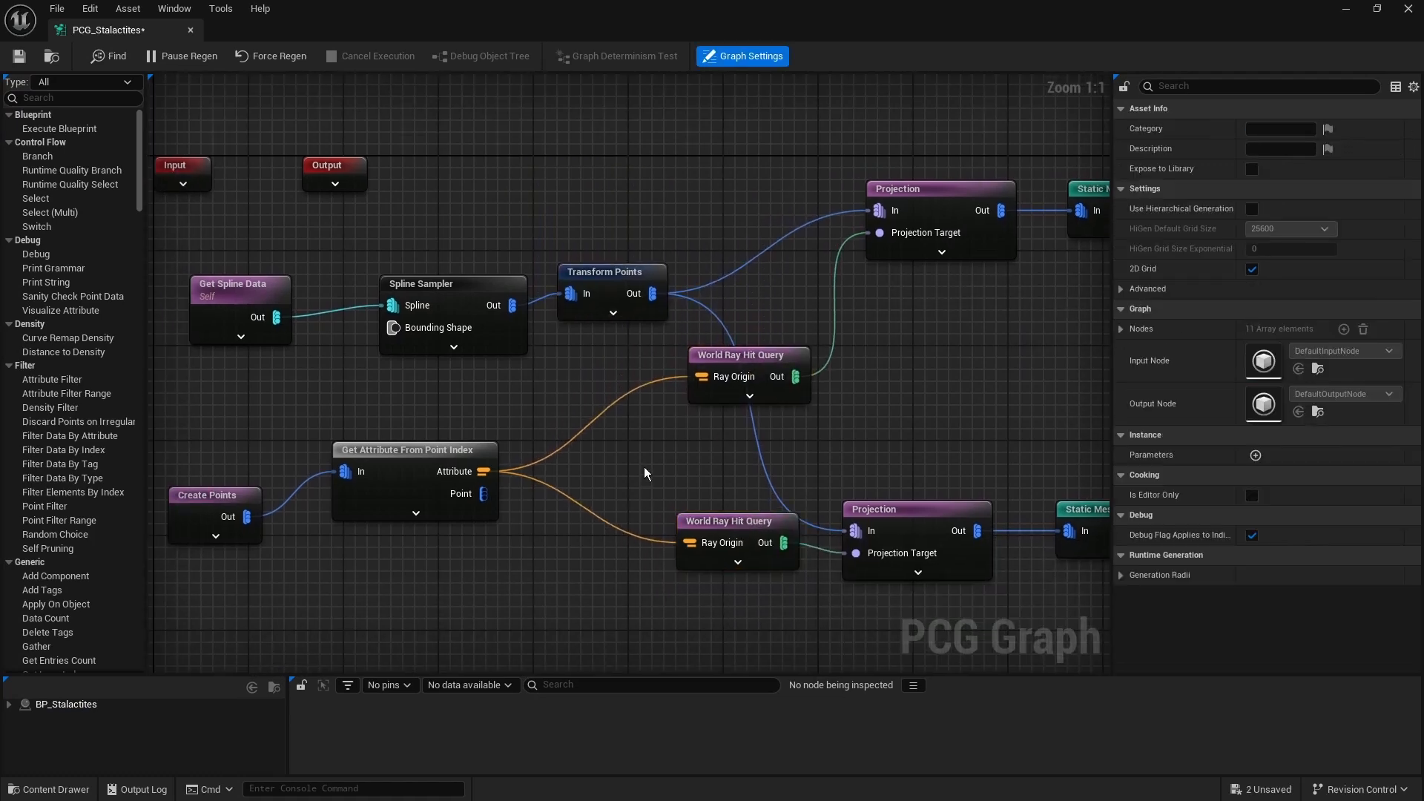
Step: Move the Create Points and Get Attribute From Point Index nodes further down to free space beneath the Spline Sampler
double_click(674, 7)
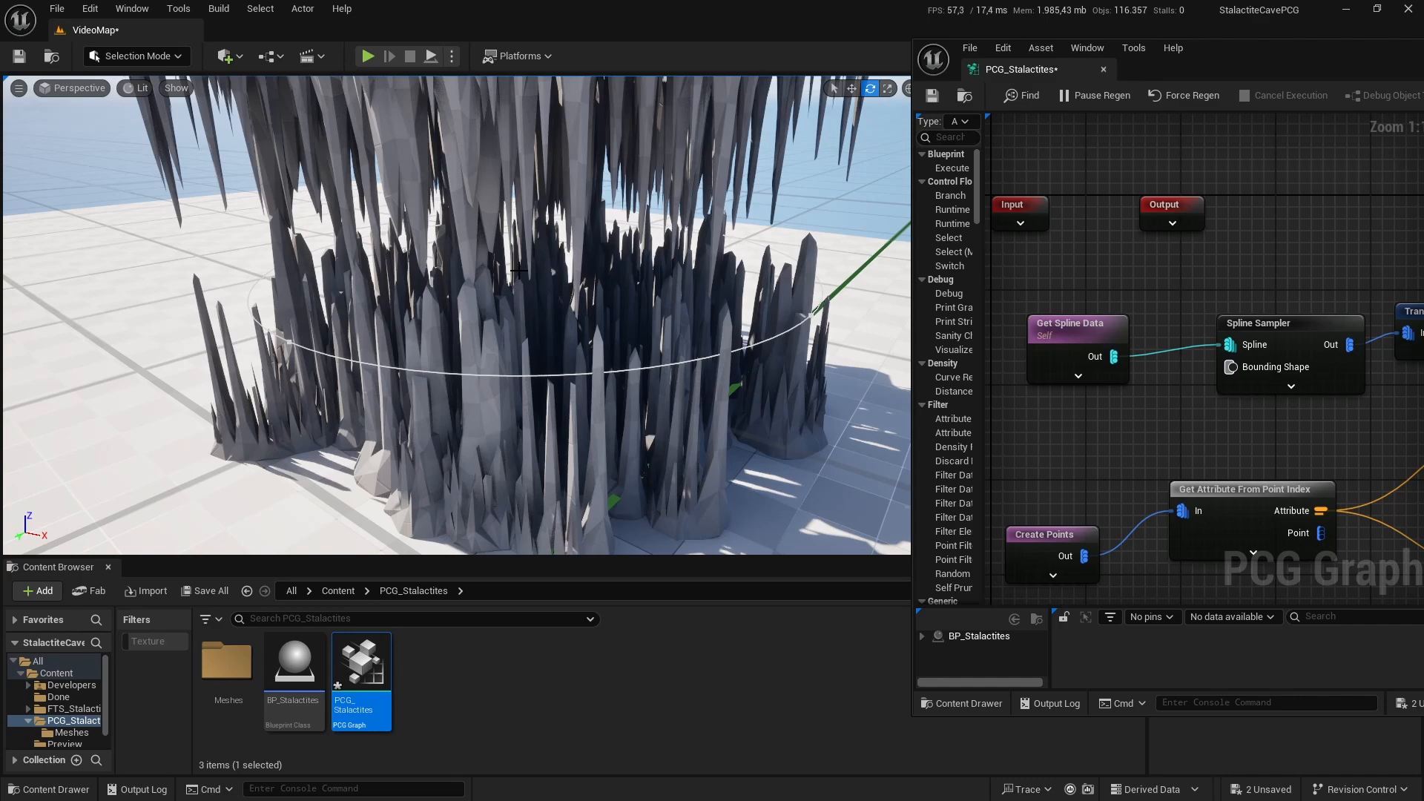
double_click(1191, 65)
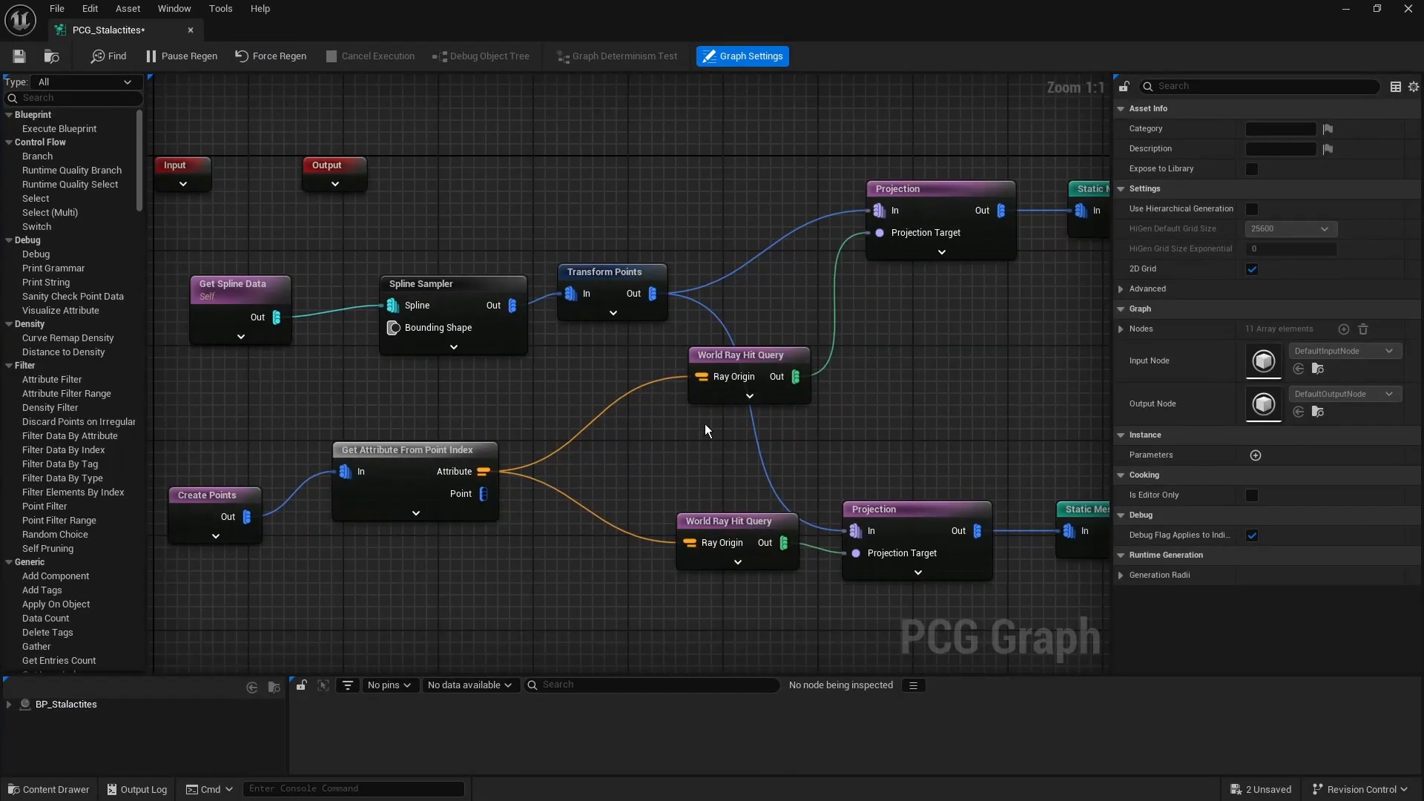
left_click_drag(256, 571, 407, 519)
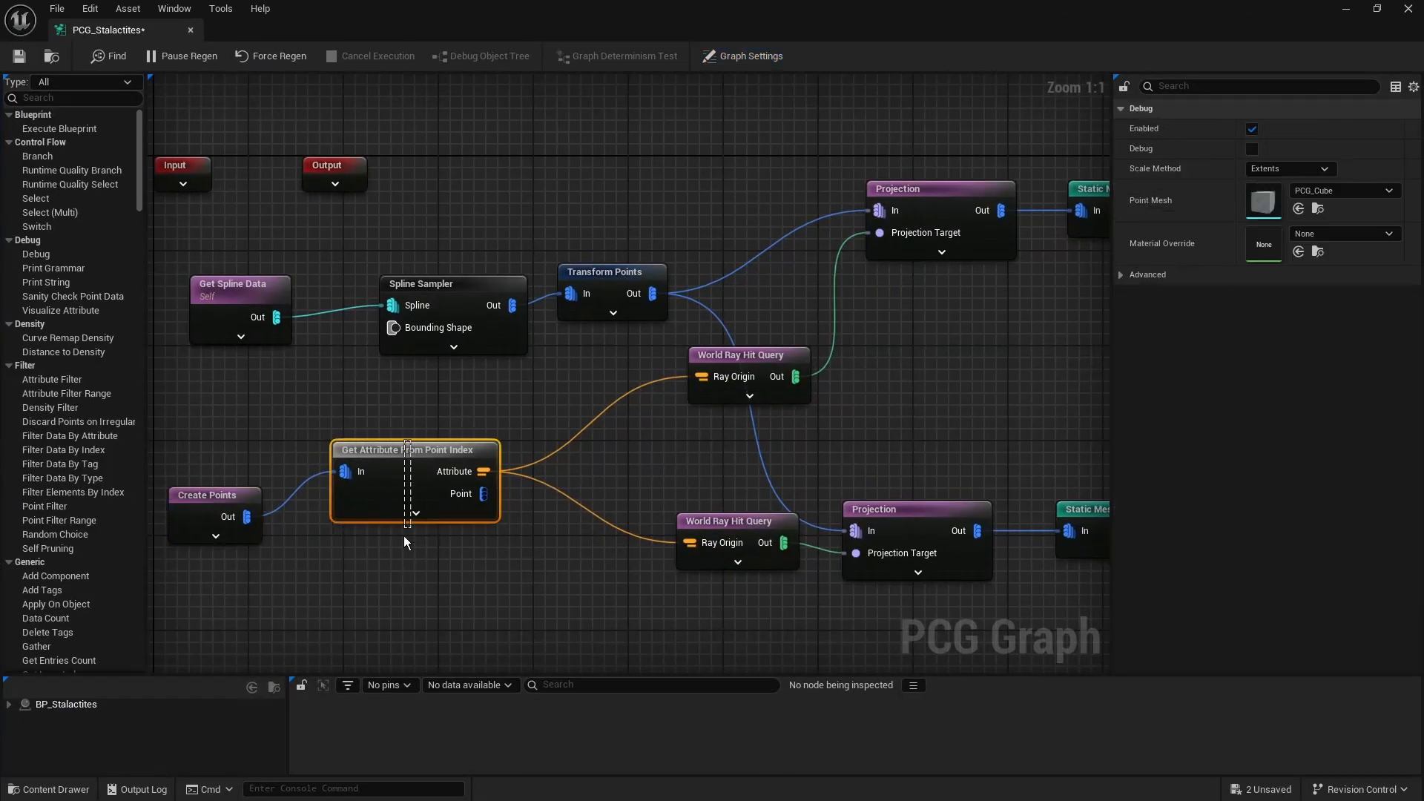
left_click_drag(366, 459, 408, 600)
Step: Duplicate the Spline Sampler, feed the copy from Get Spline Data, and set the copy's Dimension to On Spline
left_click(458, 303)
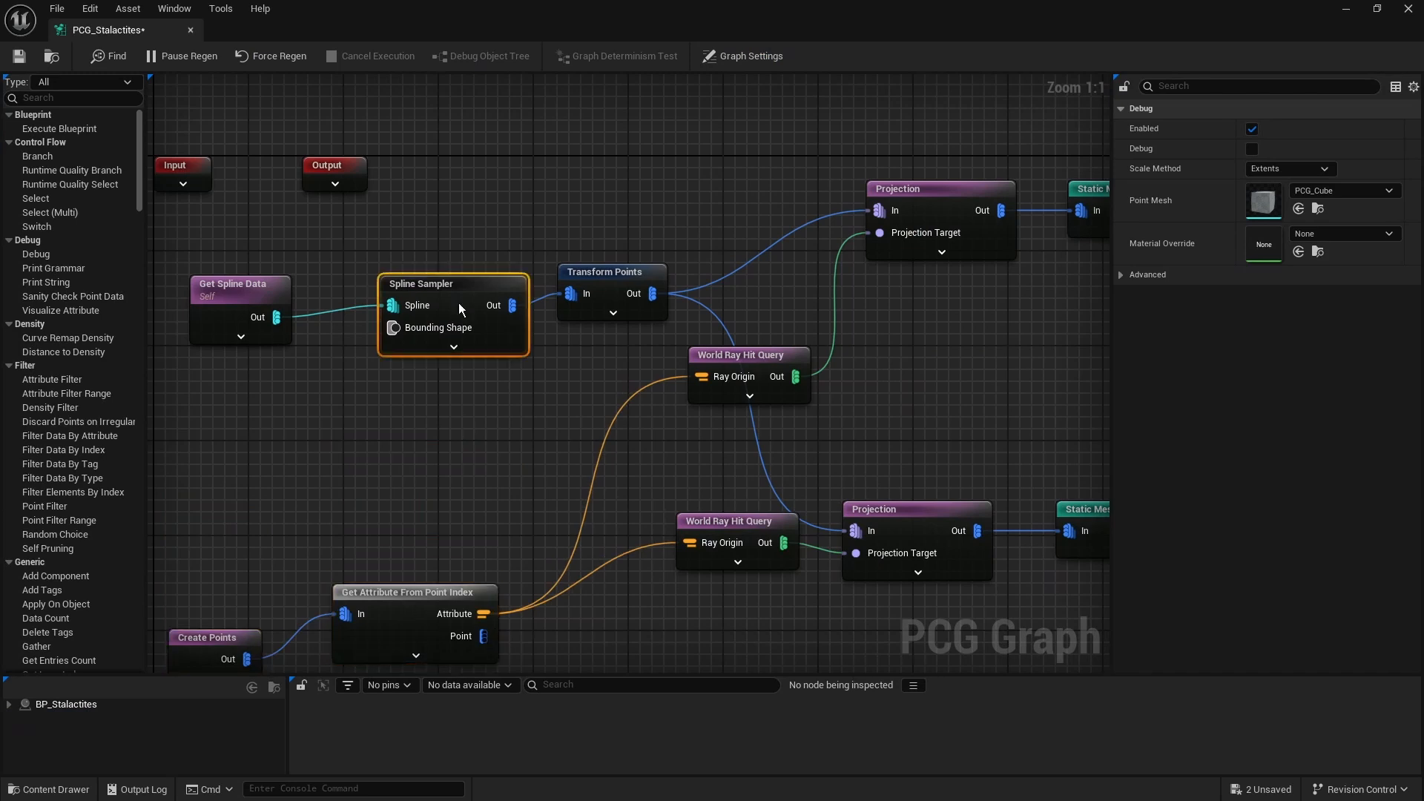
key("ctrl+d")
left_click_drag(536, 322, 428, 415)
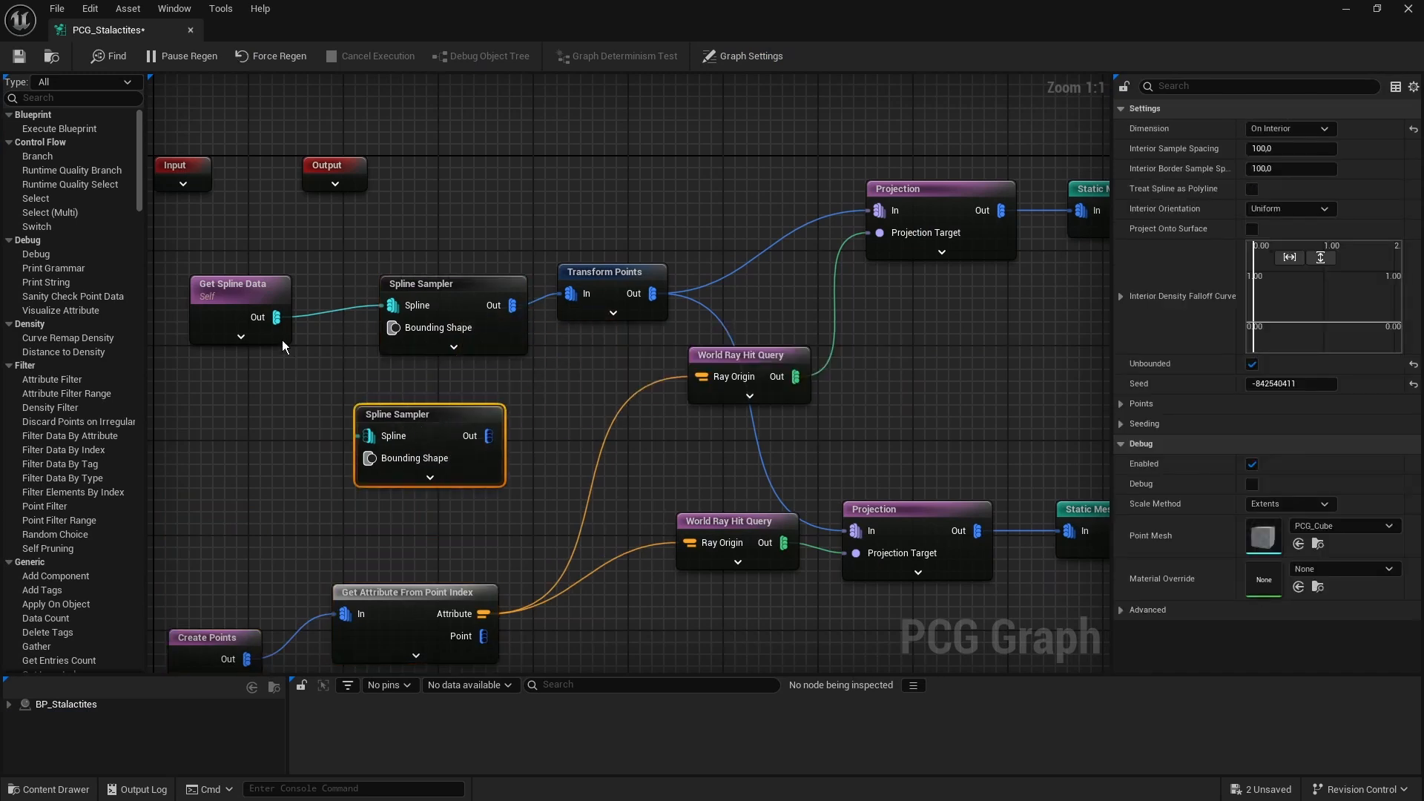
left_click_drag(283, 331, 436, 417)
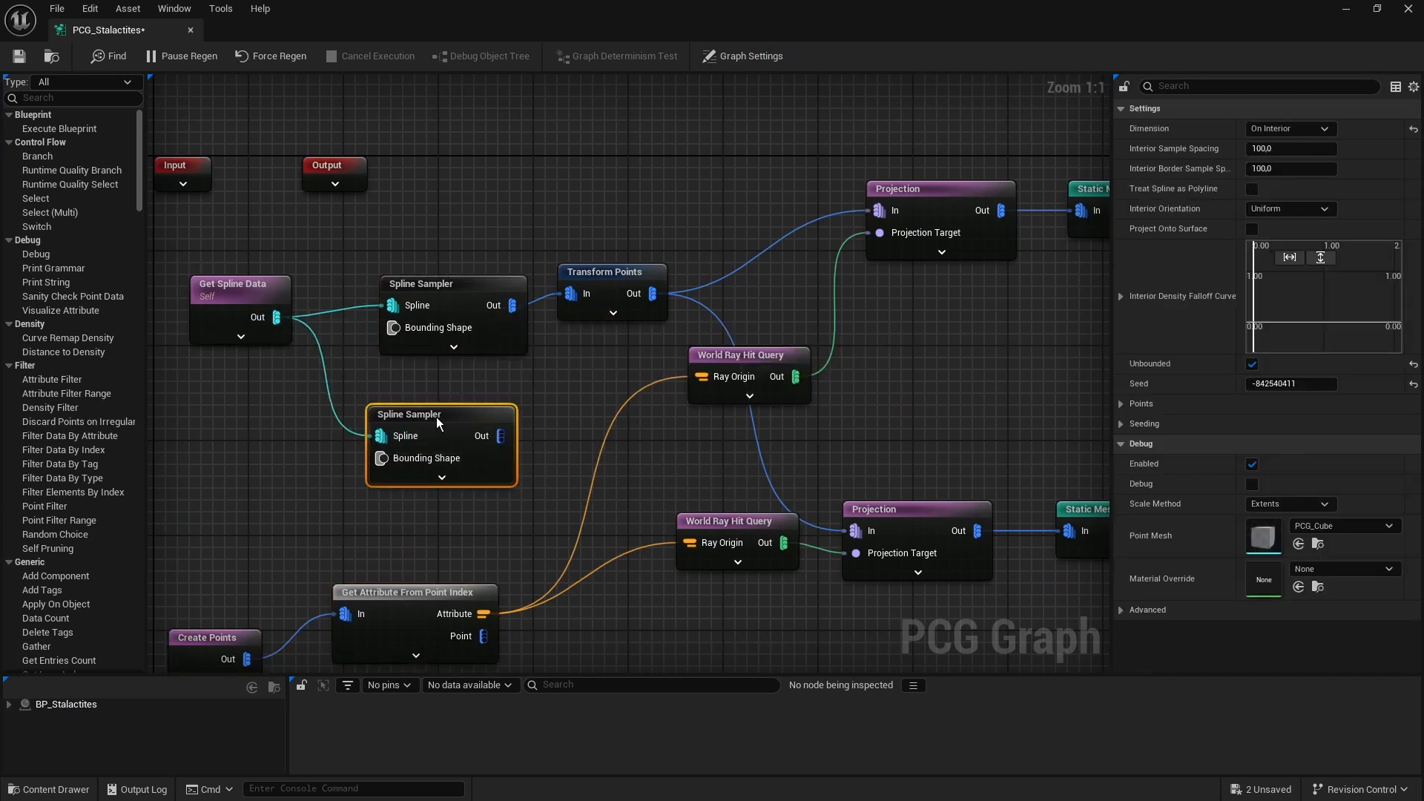
left_click(1293, 128)
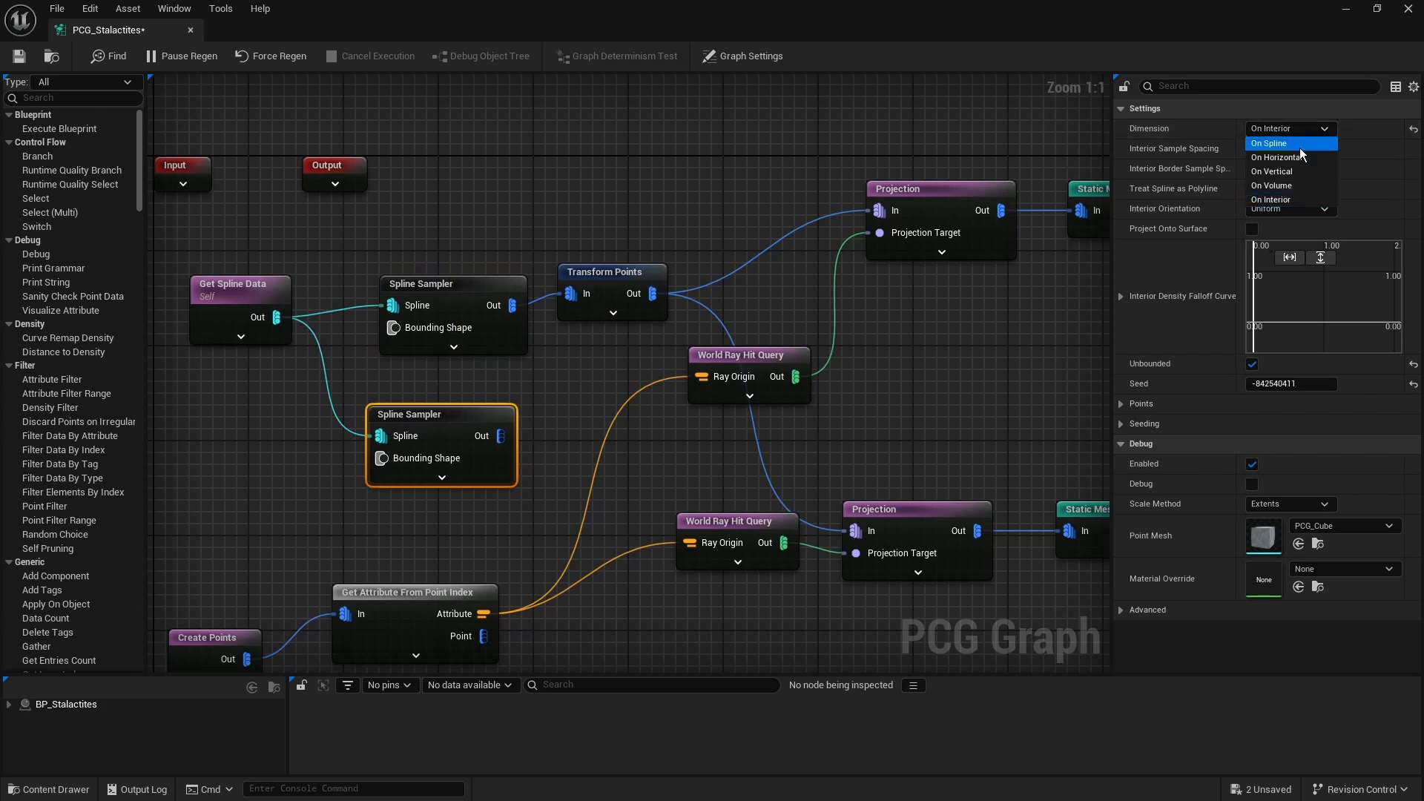
left_click(1299, 148)
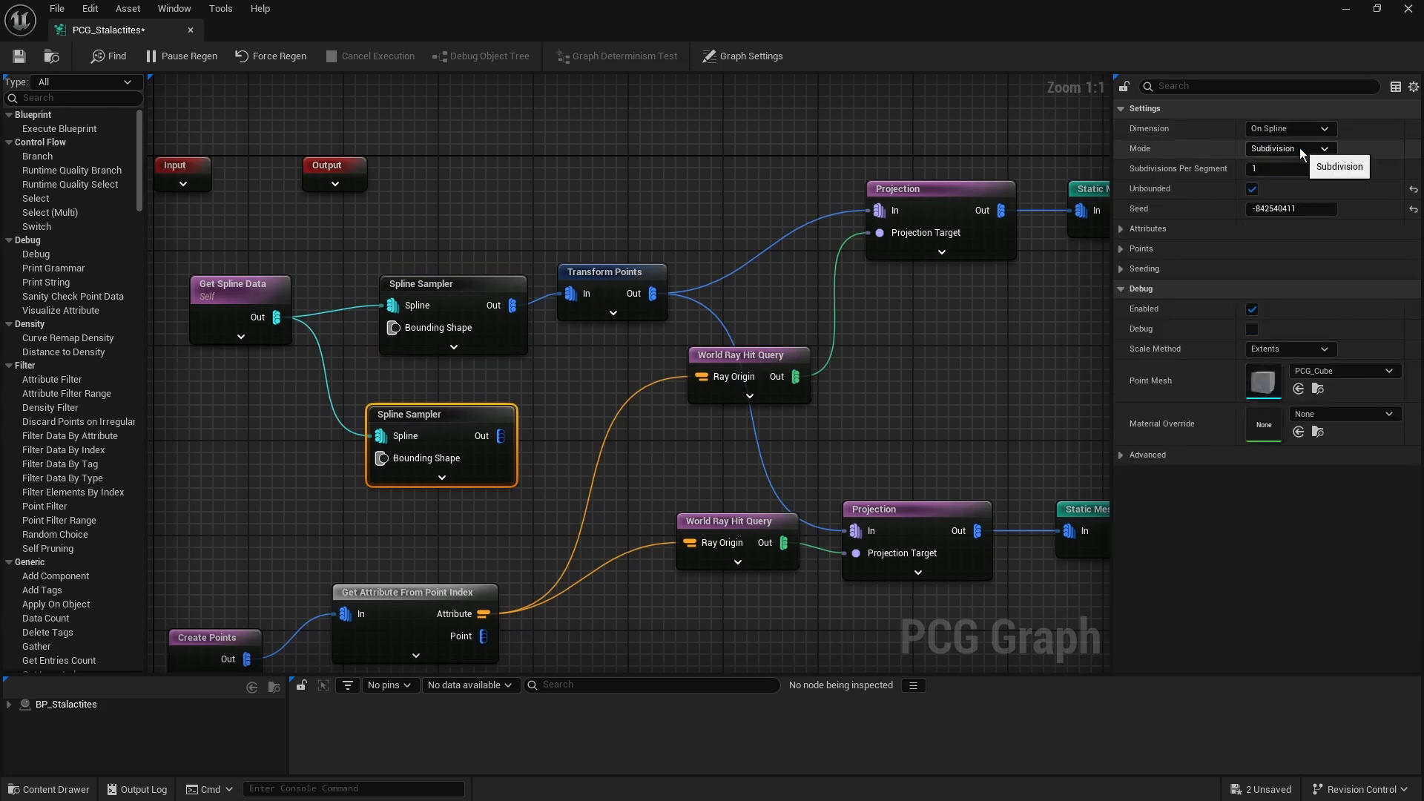
Step: Add a spatial Distance node with the On Spline sampler connected to Source and the On Interior sampler connected to Target
right_click(542, 390)
type("distance")
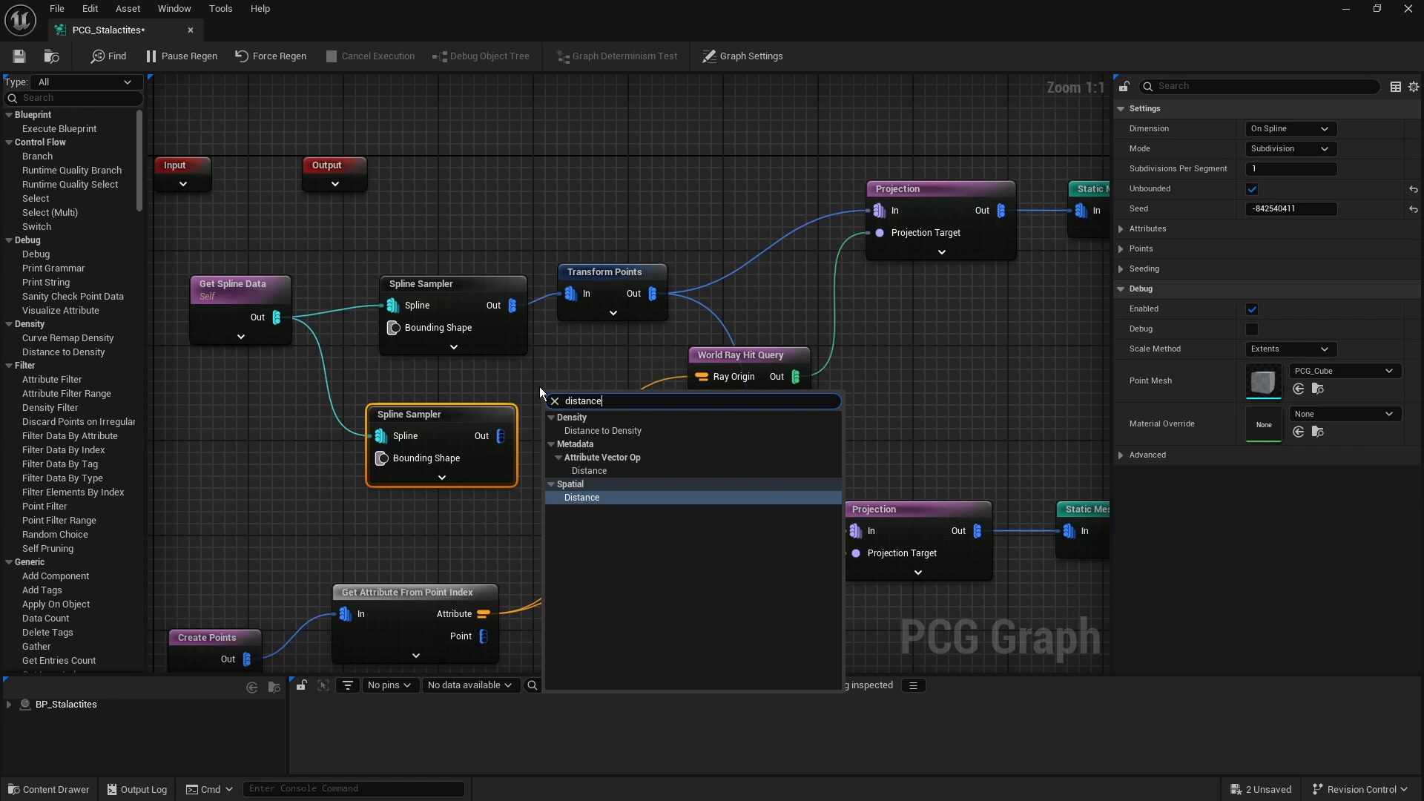
key("Return")
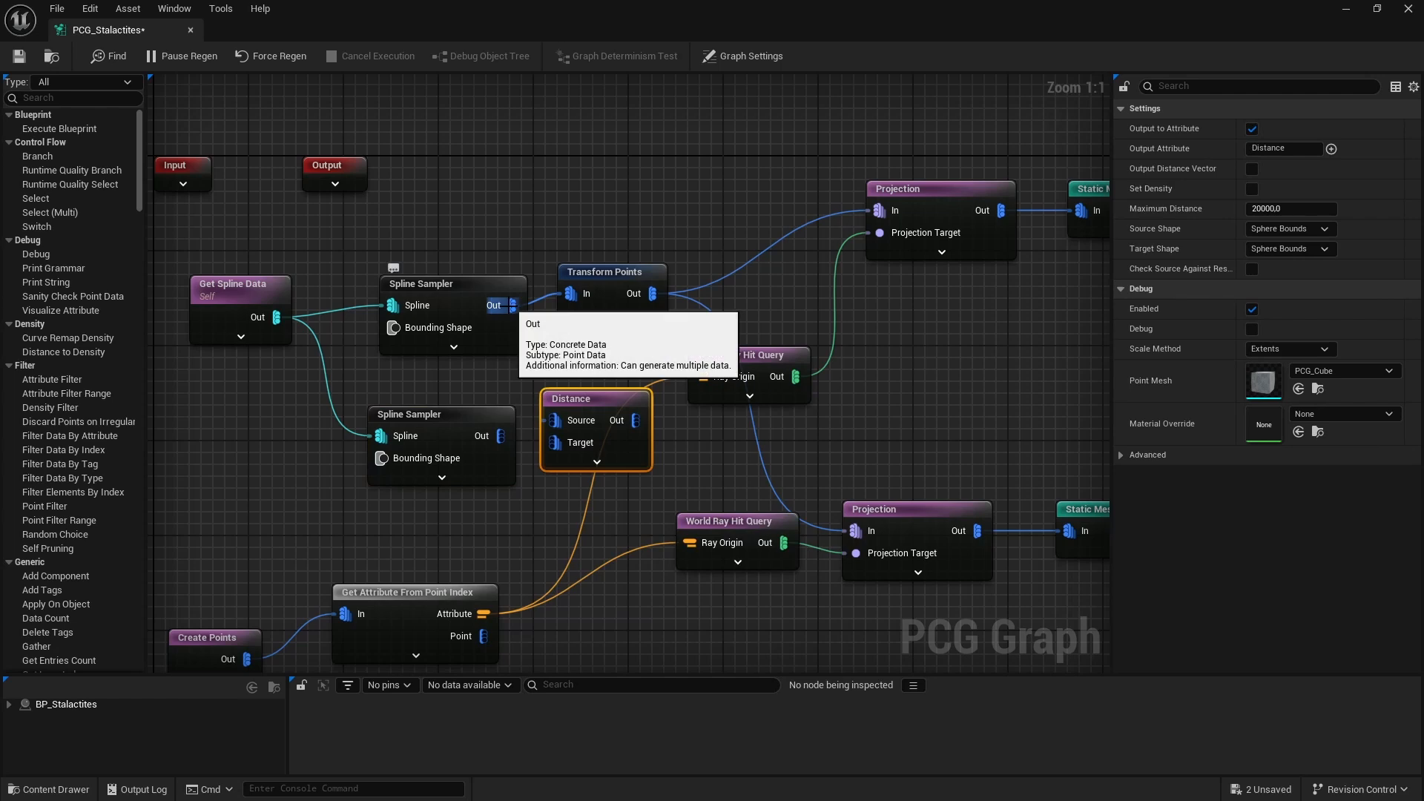
left_click_drag(502, 436, 554, 420)
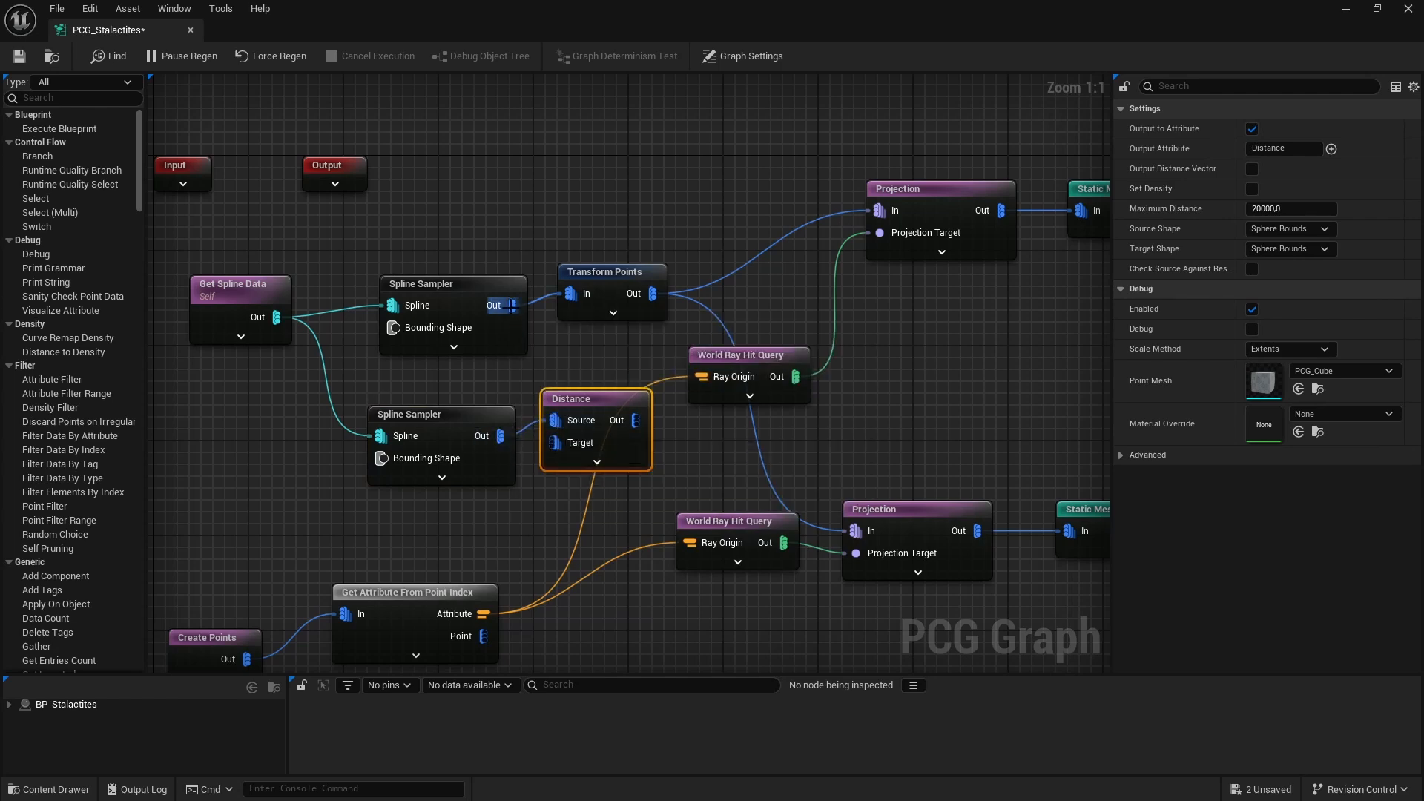
left_click_drag(512, 305, 567, 451)
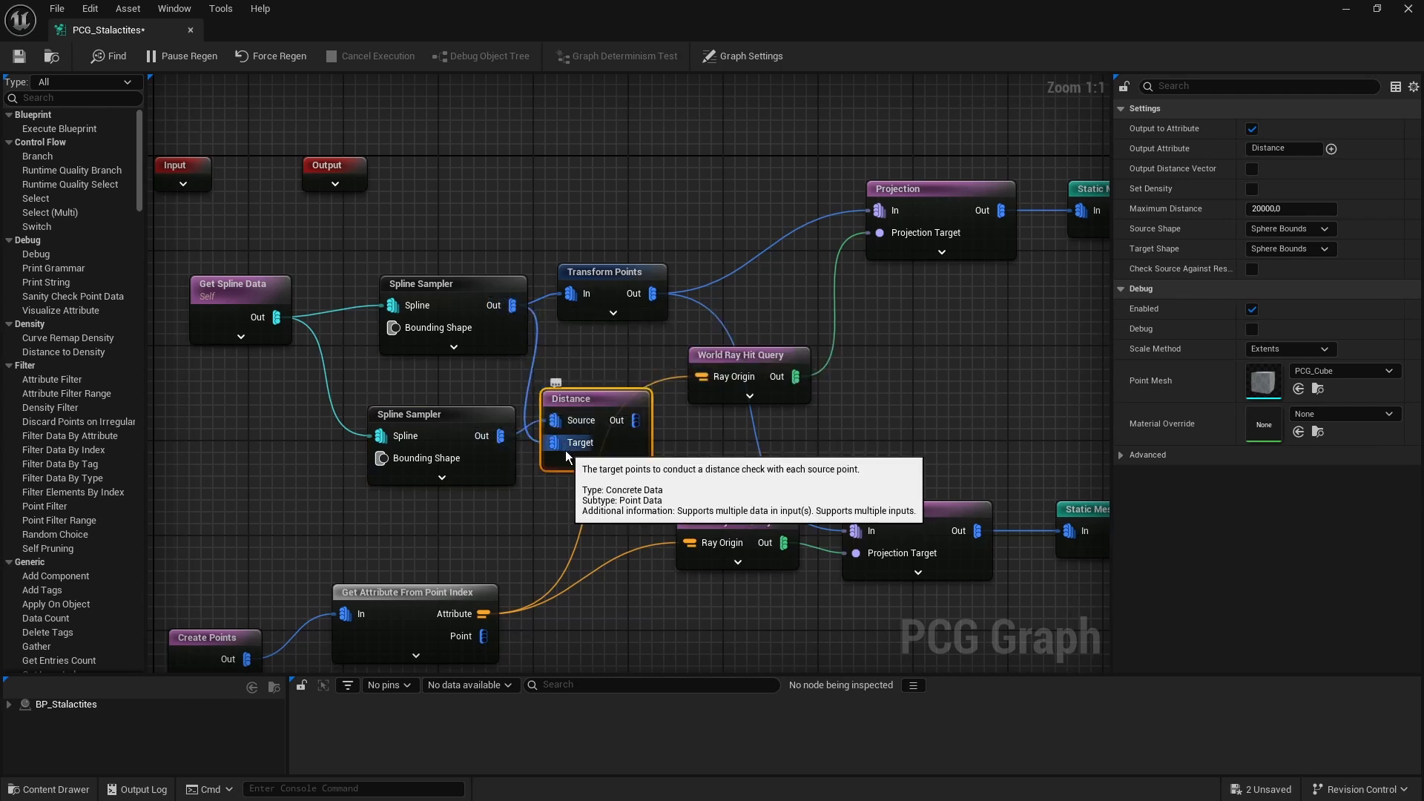
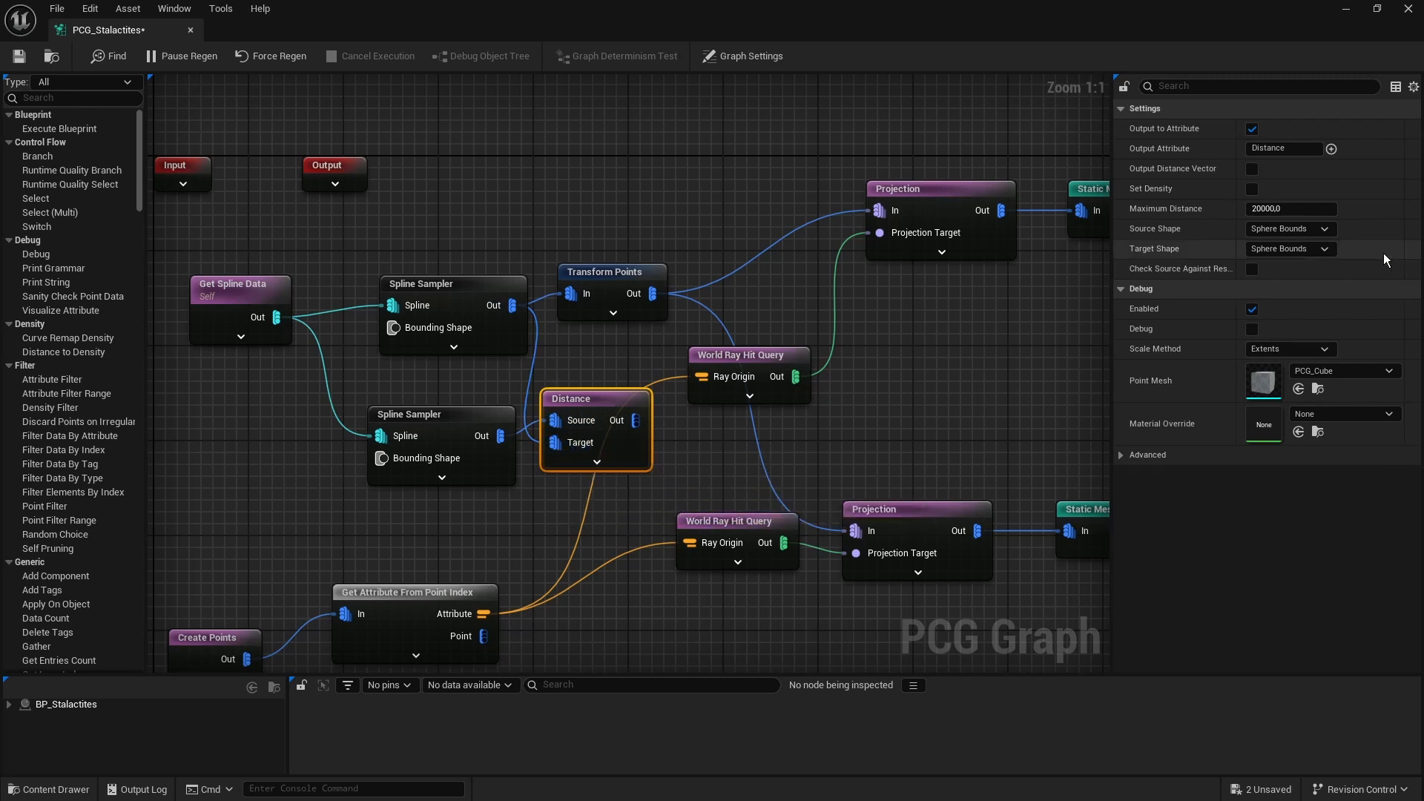
Step: Enable Set Density and debug display on the Distance node, and examine its debug points in the level
left_click(1254, 189)
key("d")
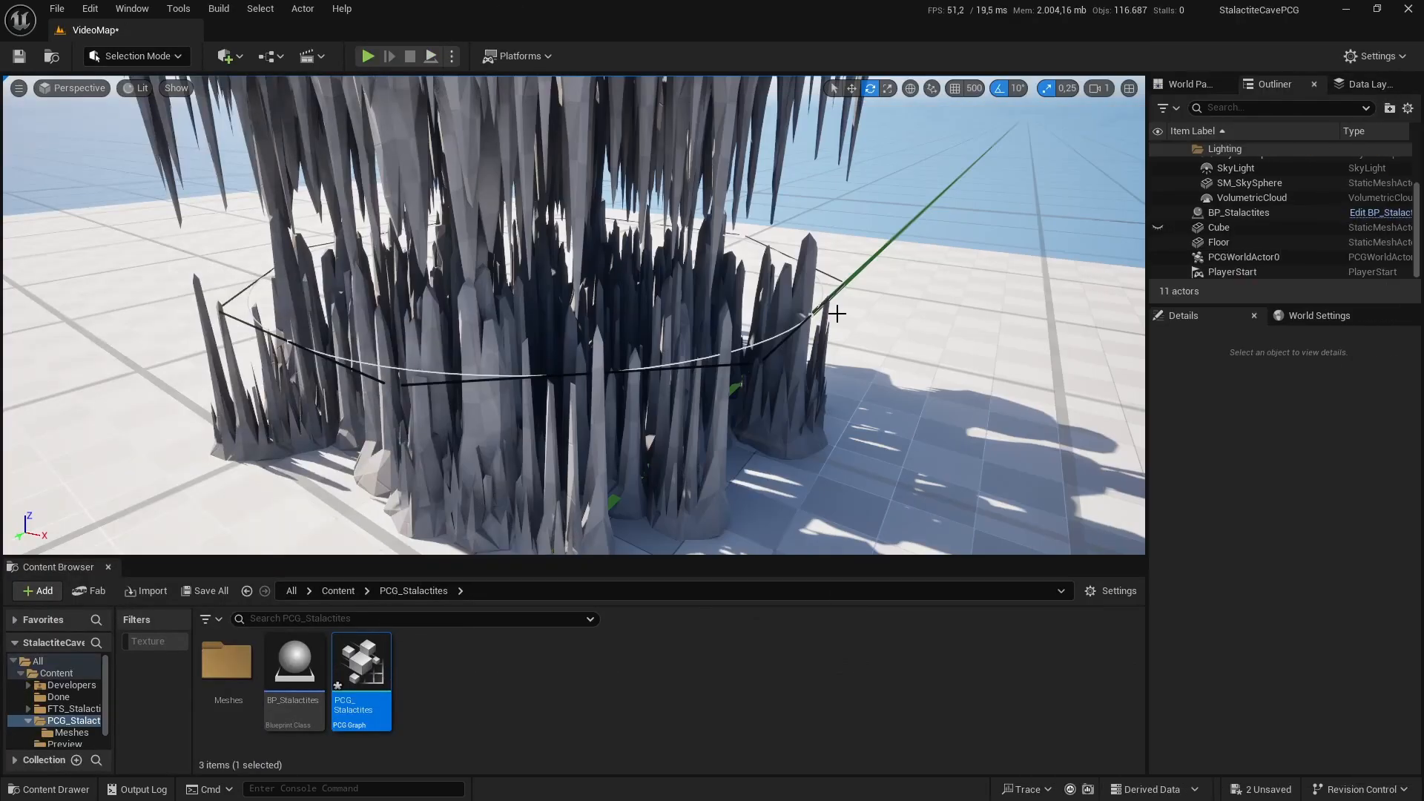
right_click_drag(836, 314, 913, 353)
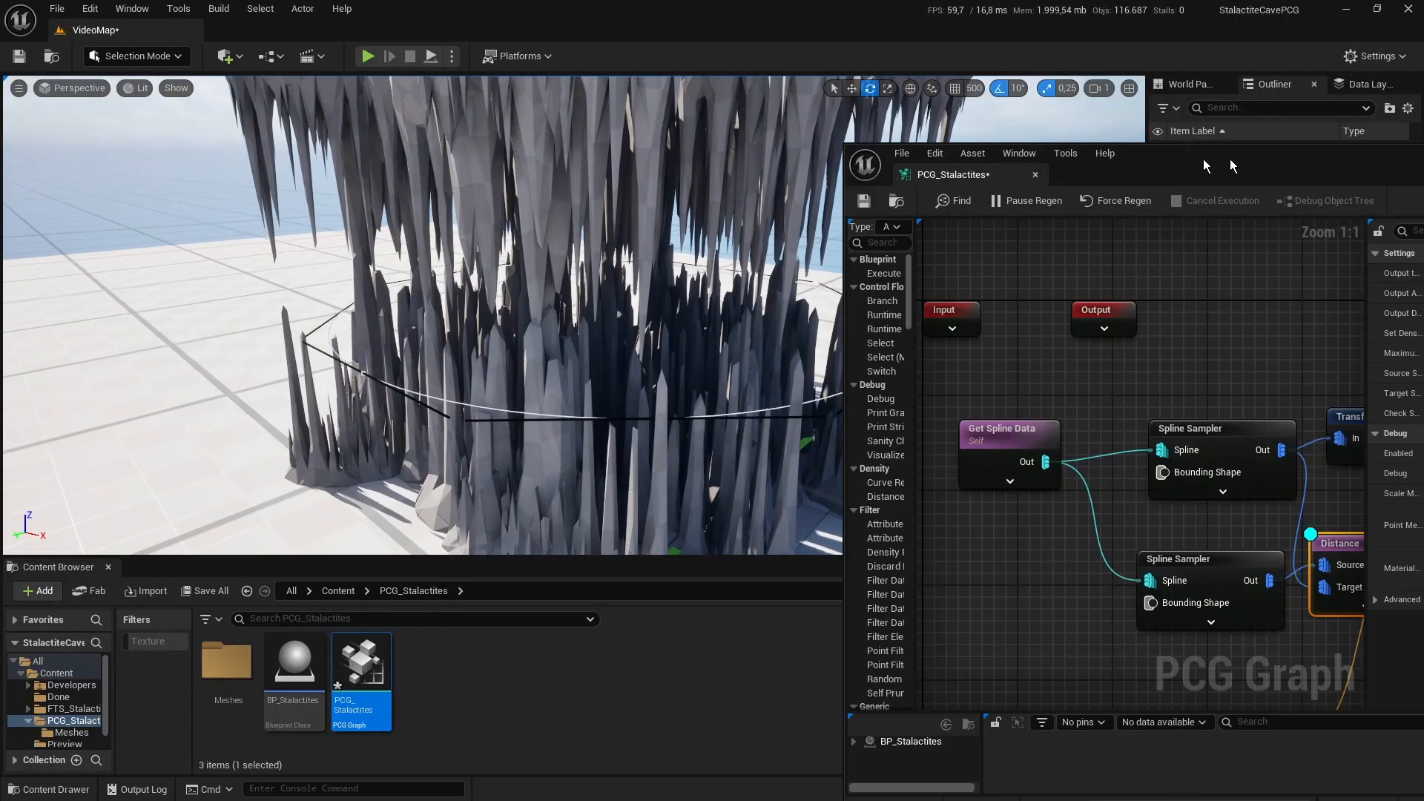
Step: Swap the Distance node's inputs so the On Interior sampler feeds Source and the On Spline sampler feeds Target
right_click_drag(1097, 435, 964, 413)
left_click_drag(959, 377, 991, 505)
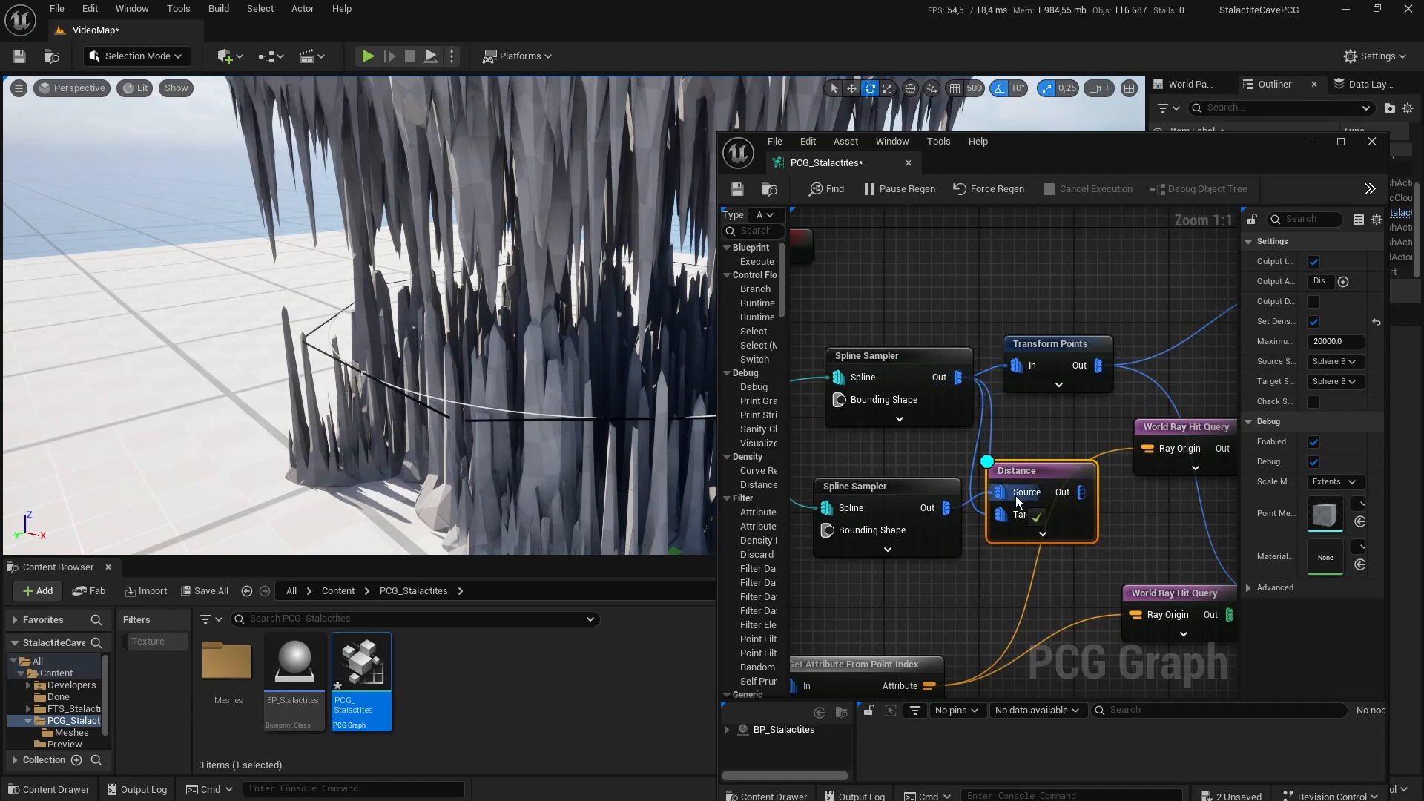
left_click(999, 493, "alt")
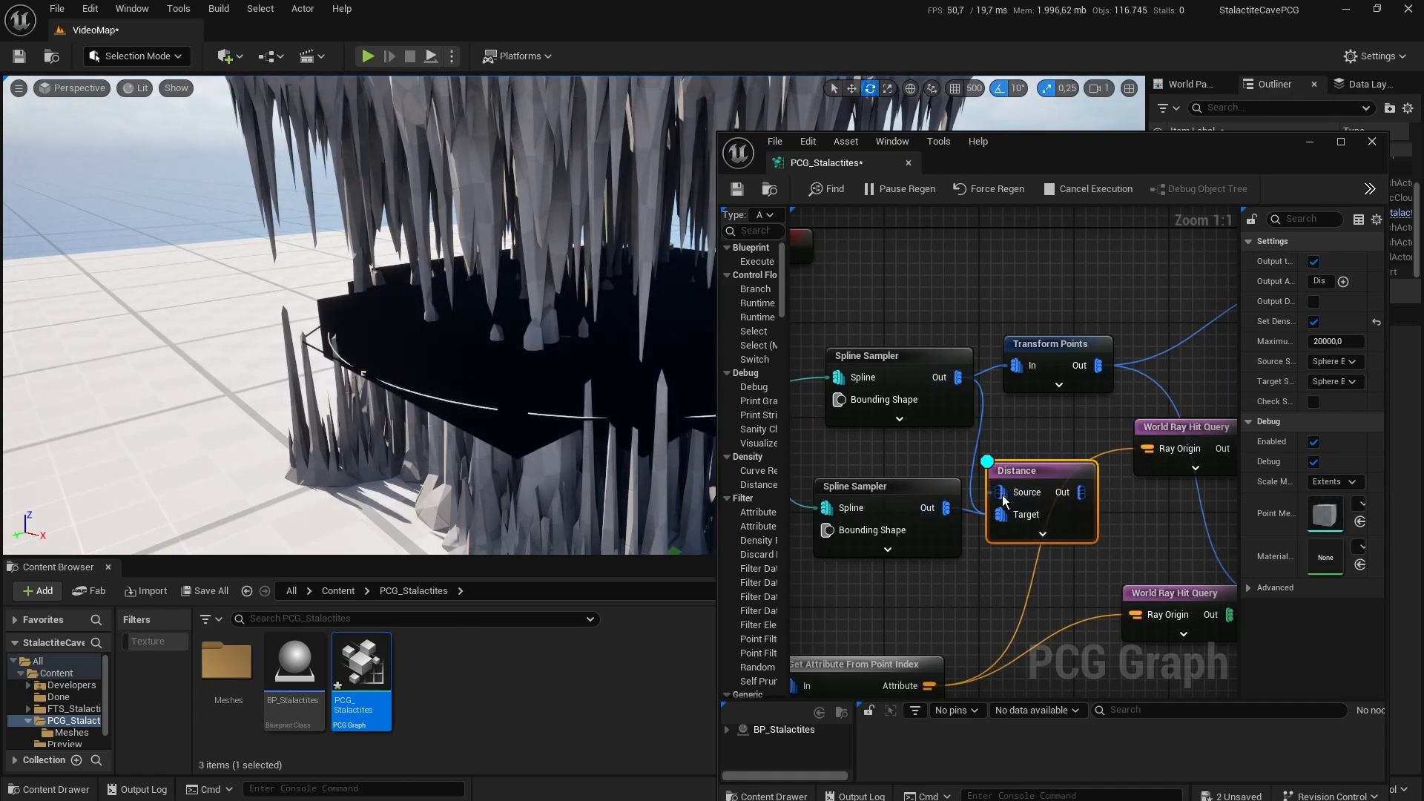
left_click(998, 514, "alt")
left_click_drag(958, 378, 1001, 515)
right_click_drag(386, 319, 352, 312)
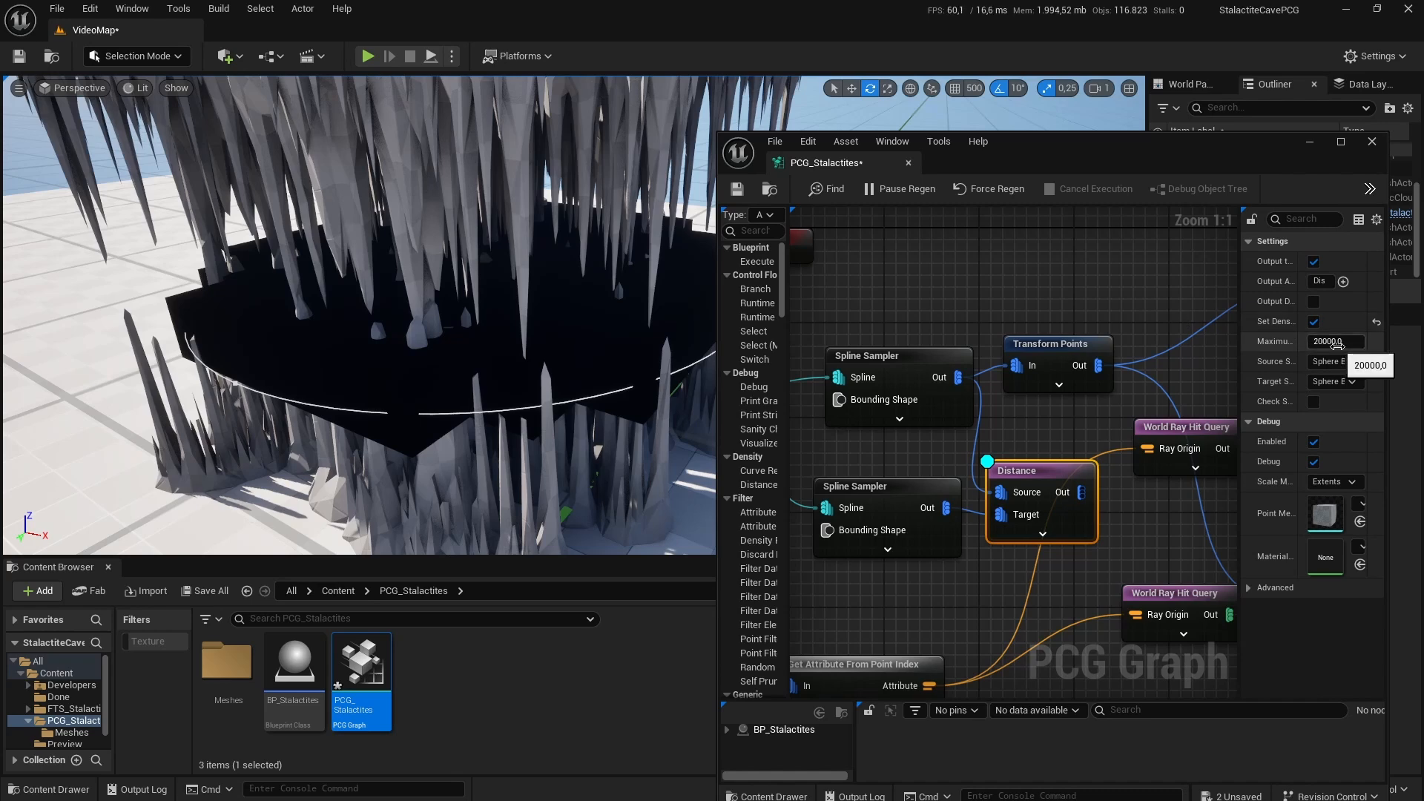
Step: Try Maximum Distance values of 1000 and 250 on the Distance node
left_click(1335, 342)
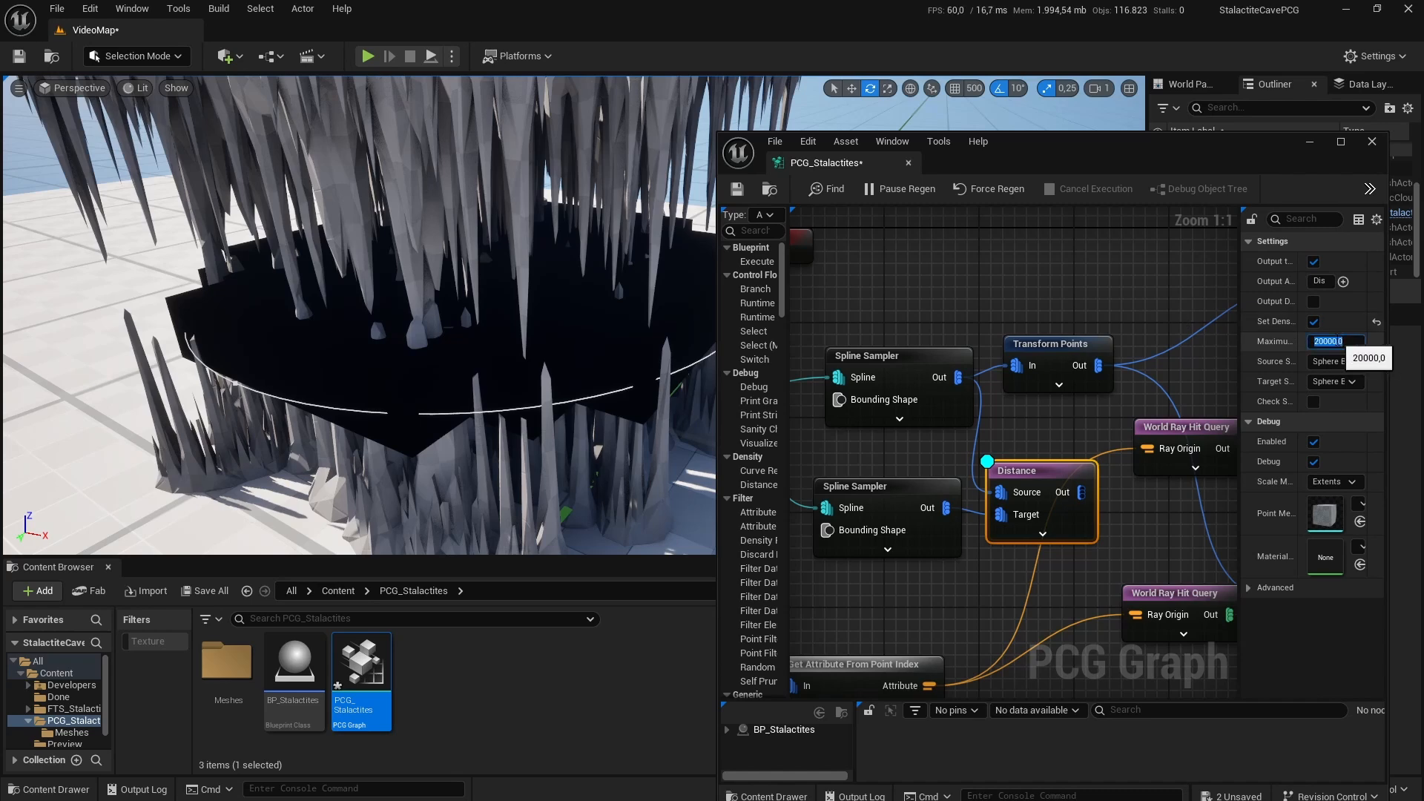
type("1000")
key("Return")
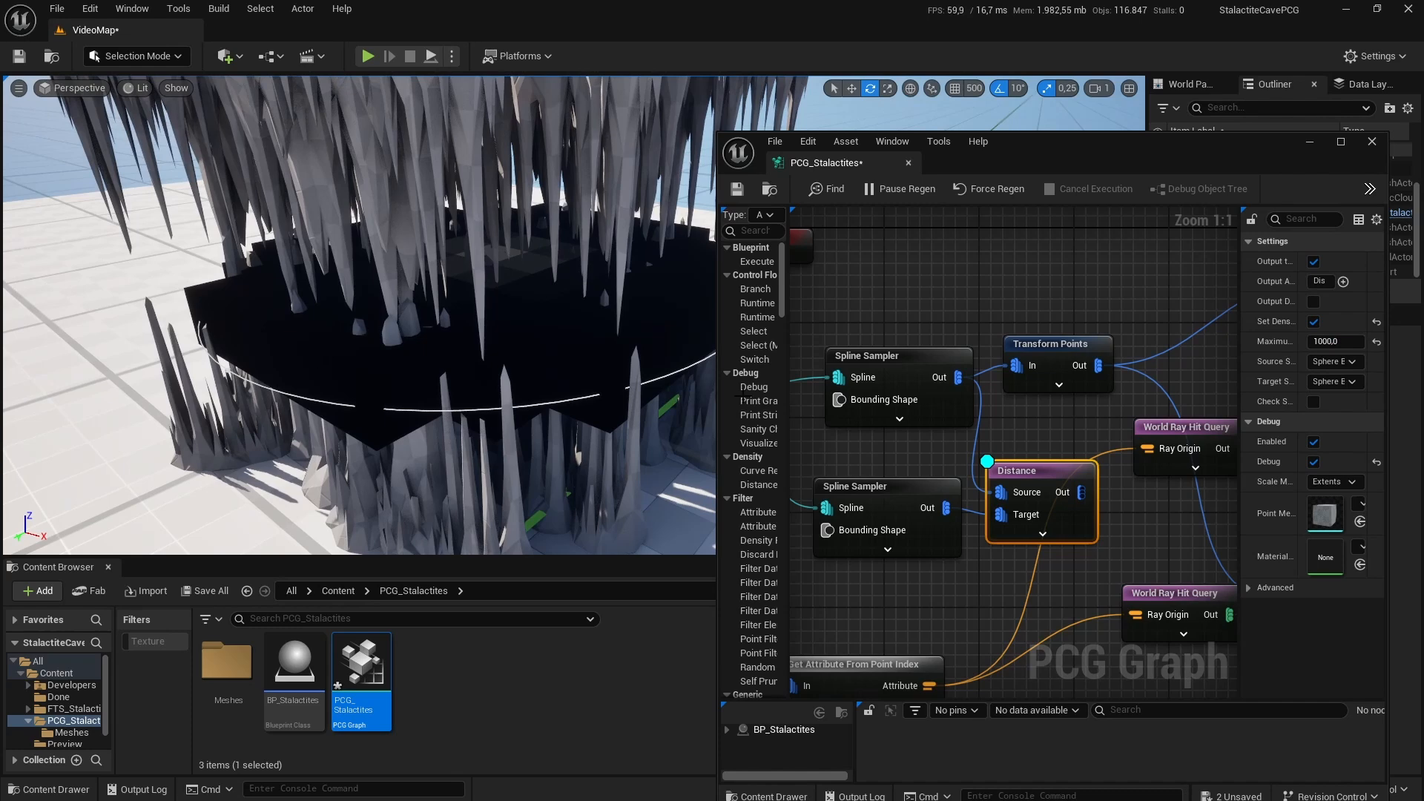
left_click(1335, 341)
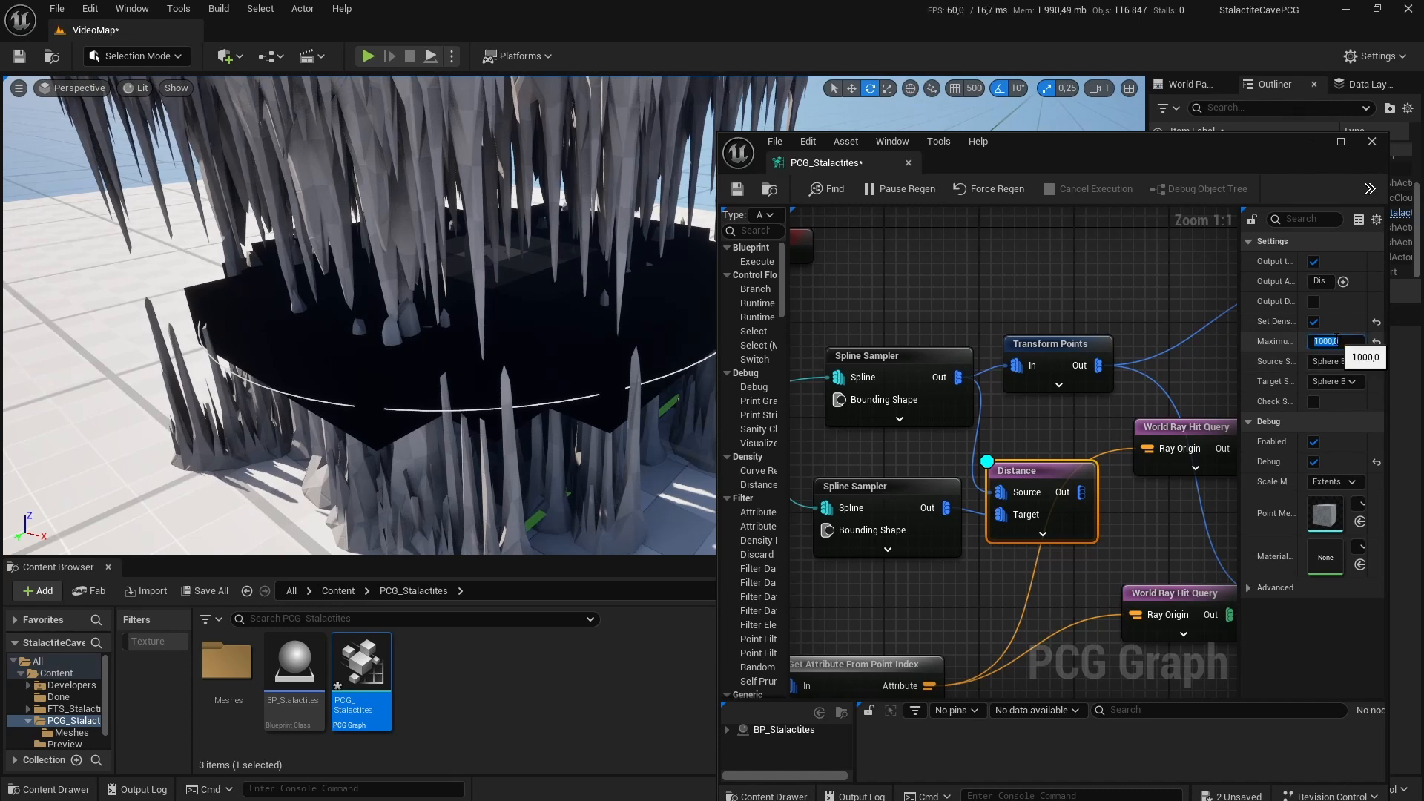
type("250")
key("Return")
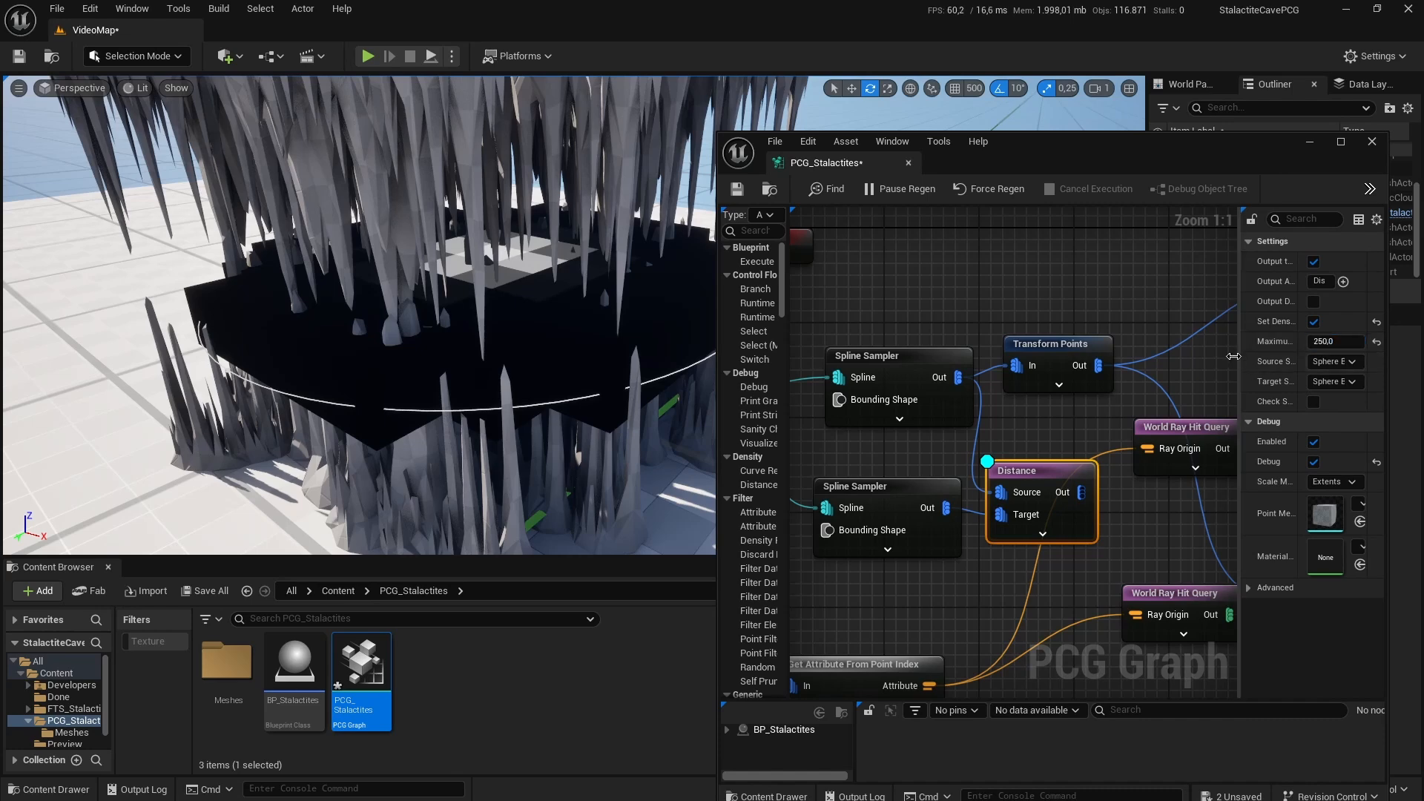
Step: Set both Source Shape and Target Shape of the Distance node to Box Bounds
left_click_drag(1239, 356, 1145, 378)
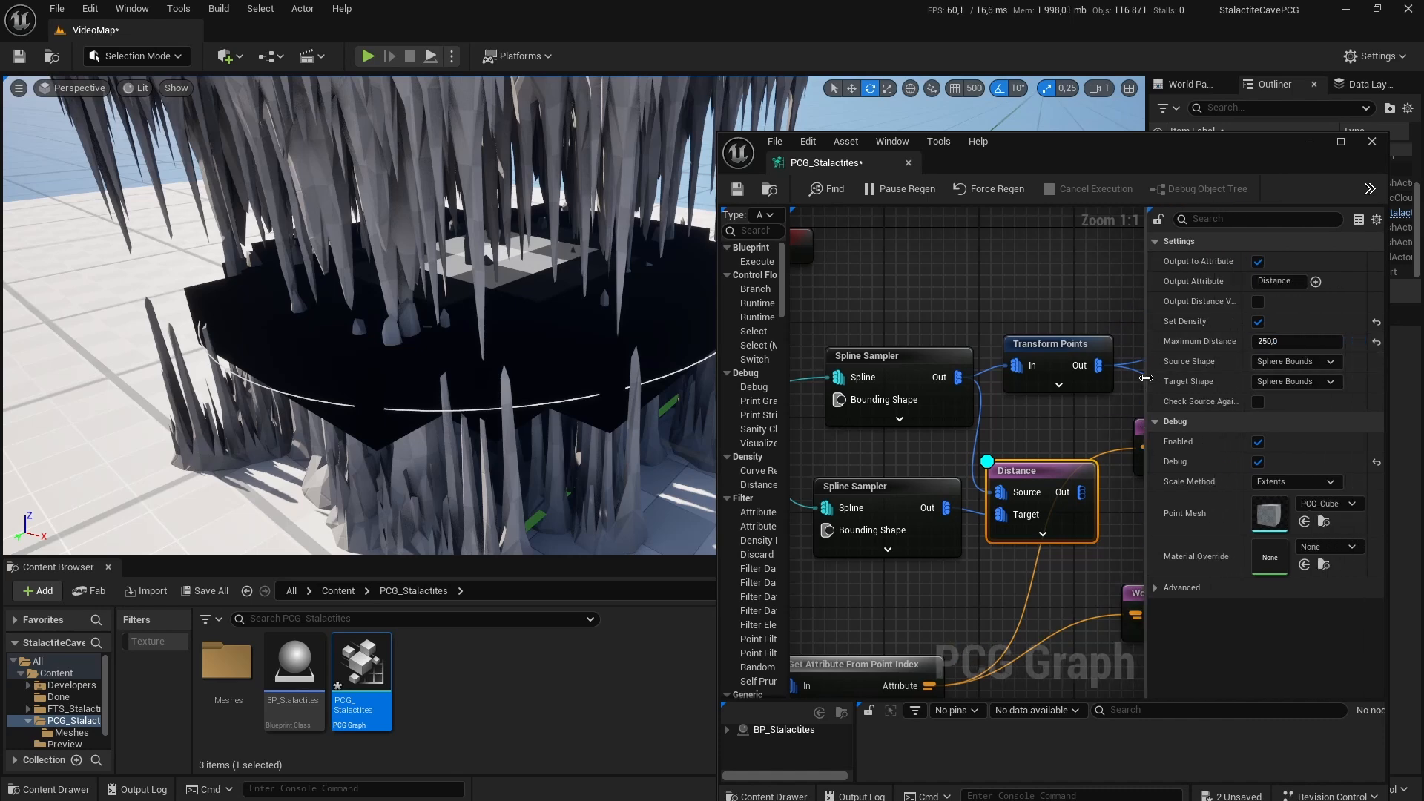
left_click(1307, 363)
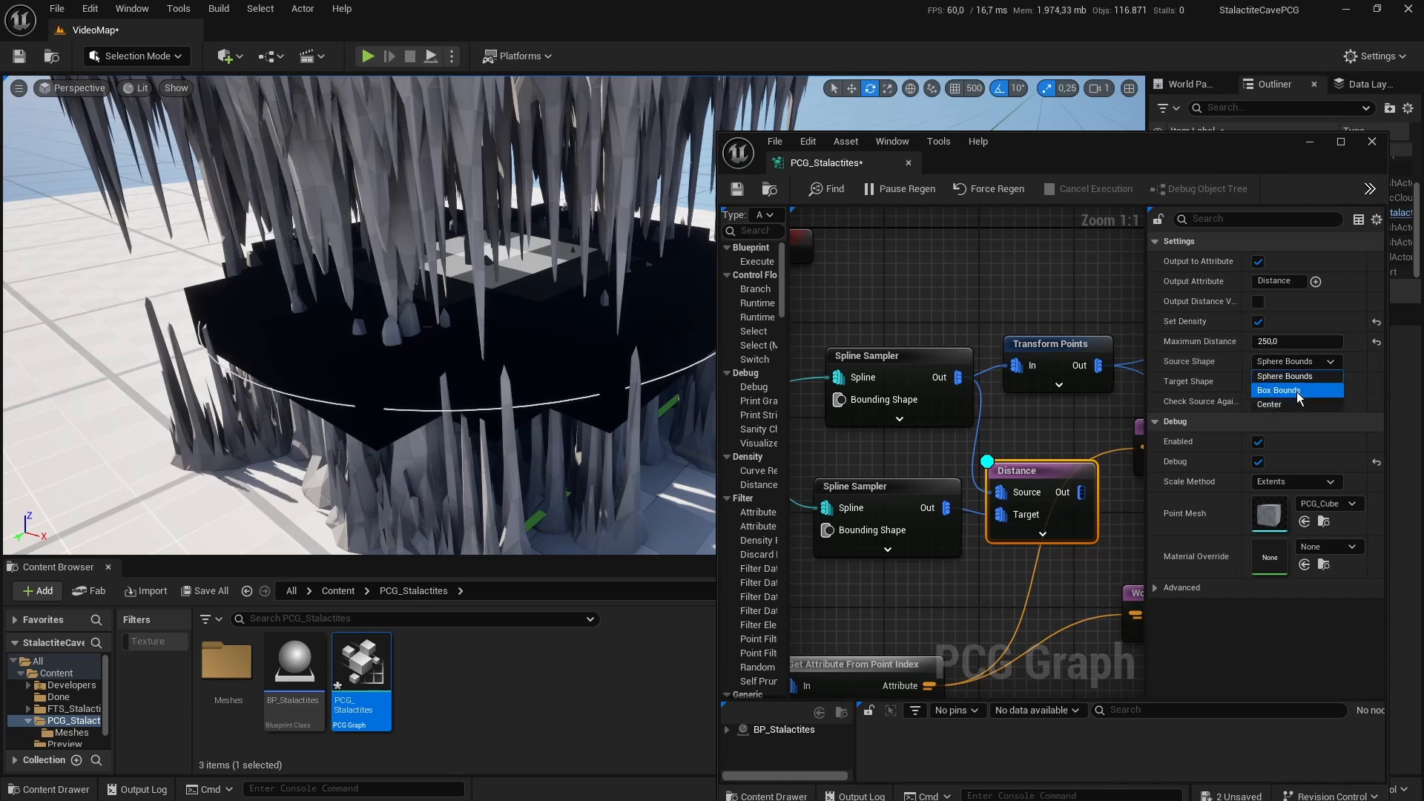
left_click(1297, 385)
left_click(1297, 383)
left_click(1293, 409)
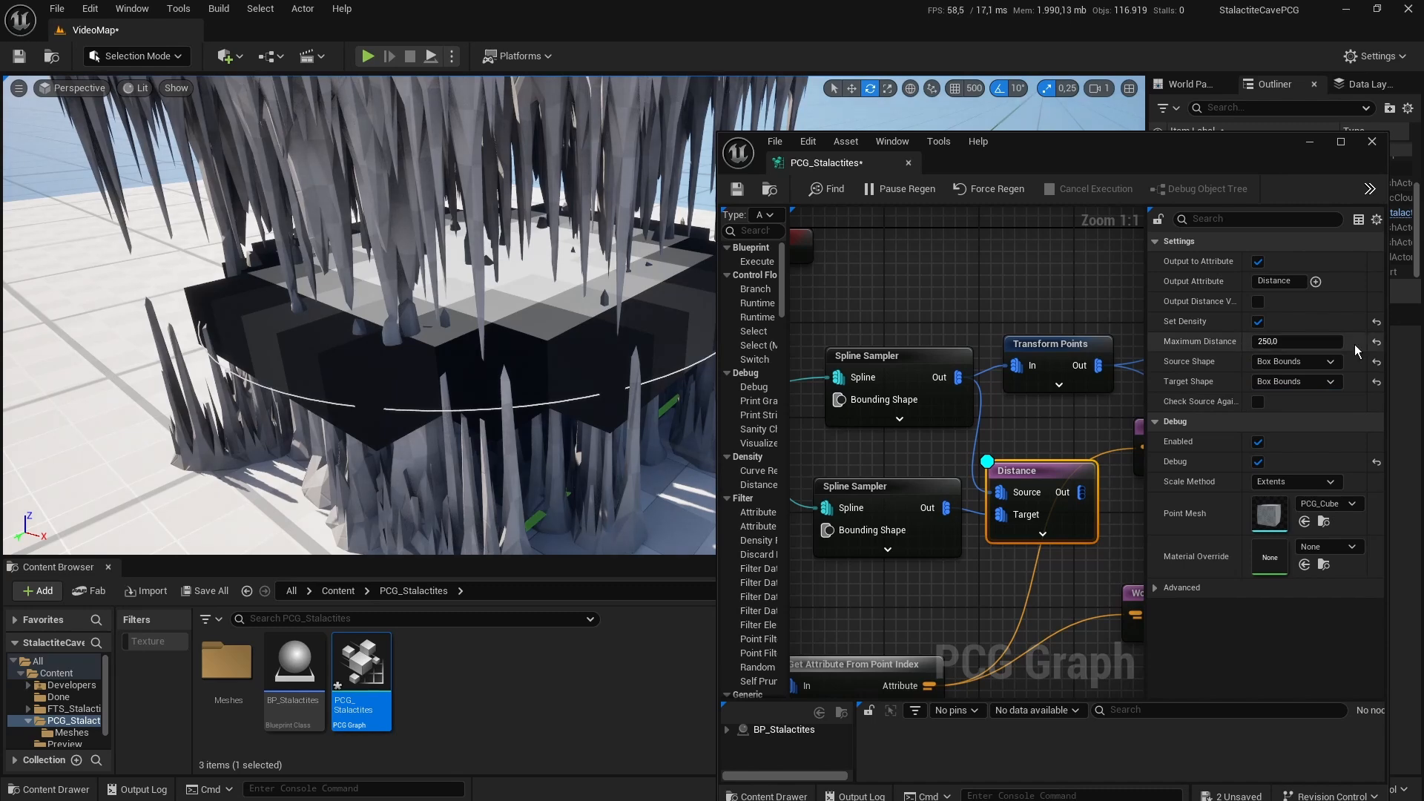
Step: Try a Maximum Distance of 300 on the Distance node and settle on 400
left_click(1296, 343)
type("300")
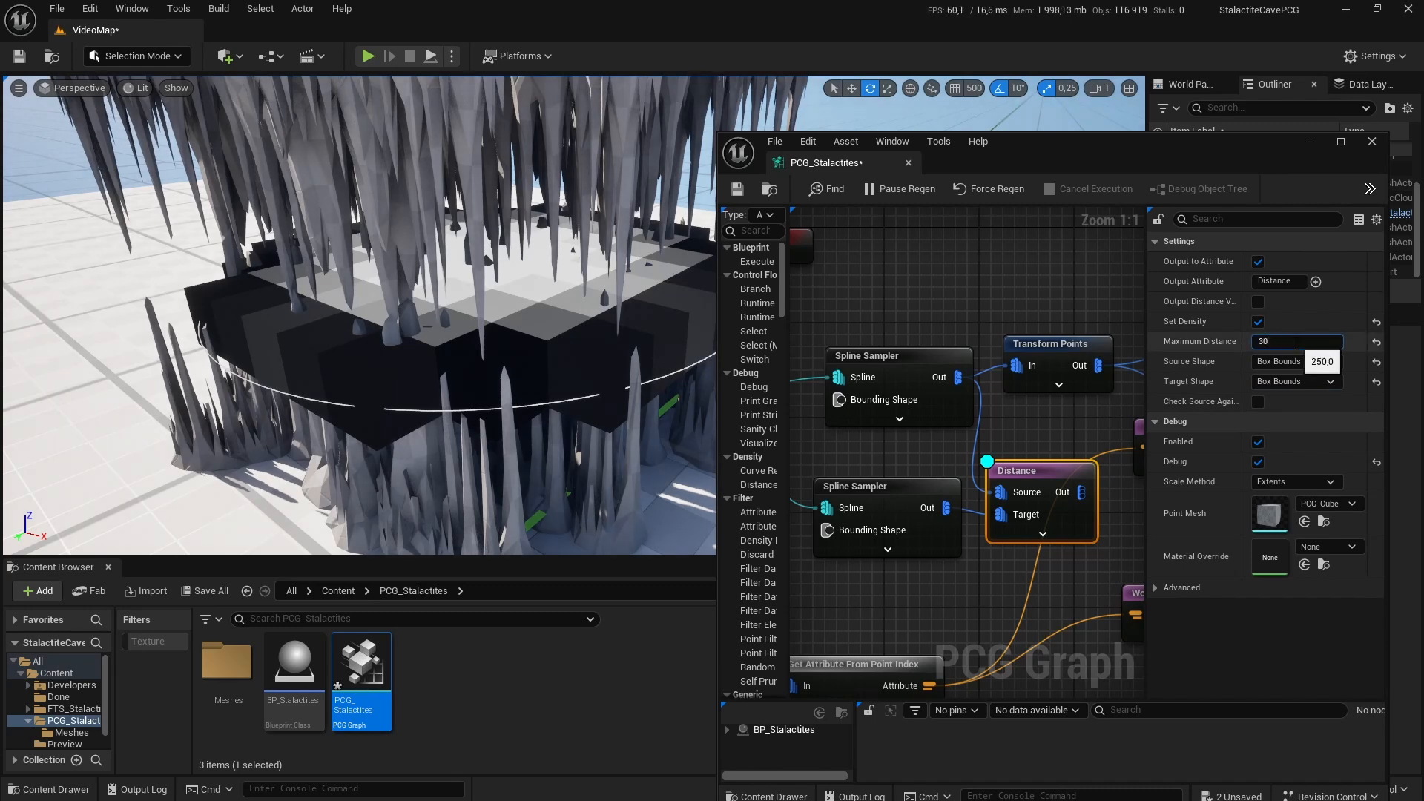
key("Return")
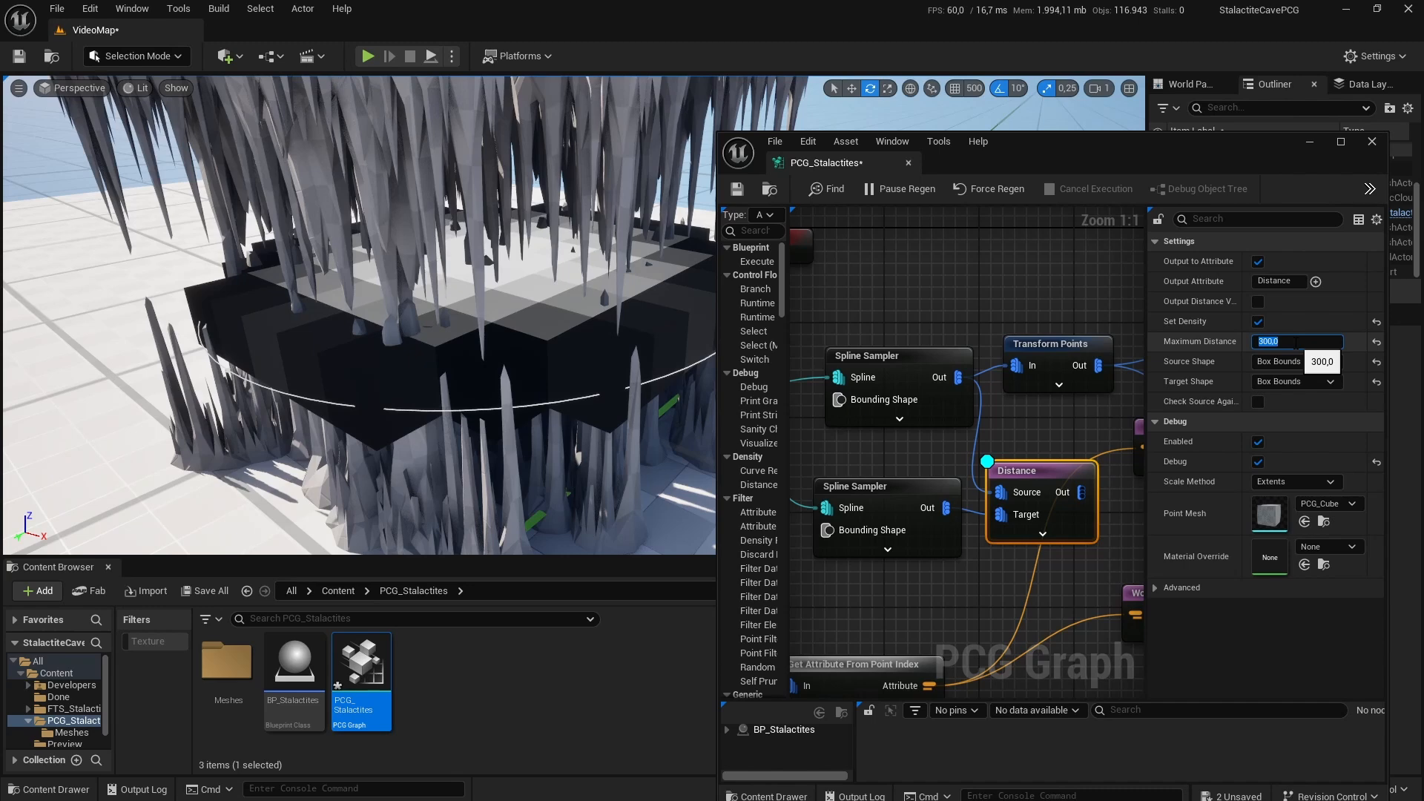
type("400")
key("Return")
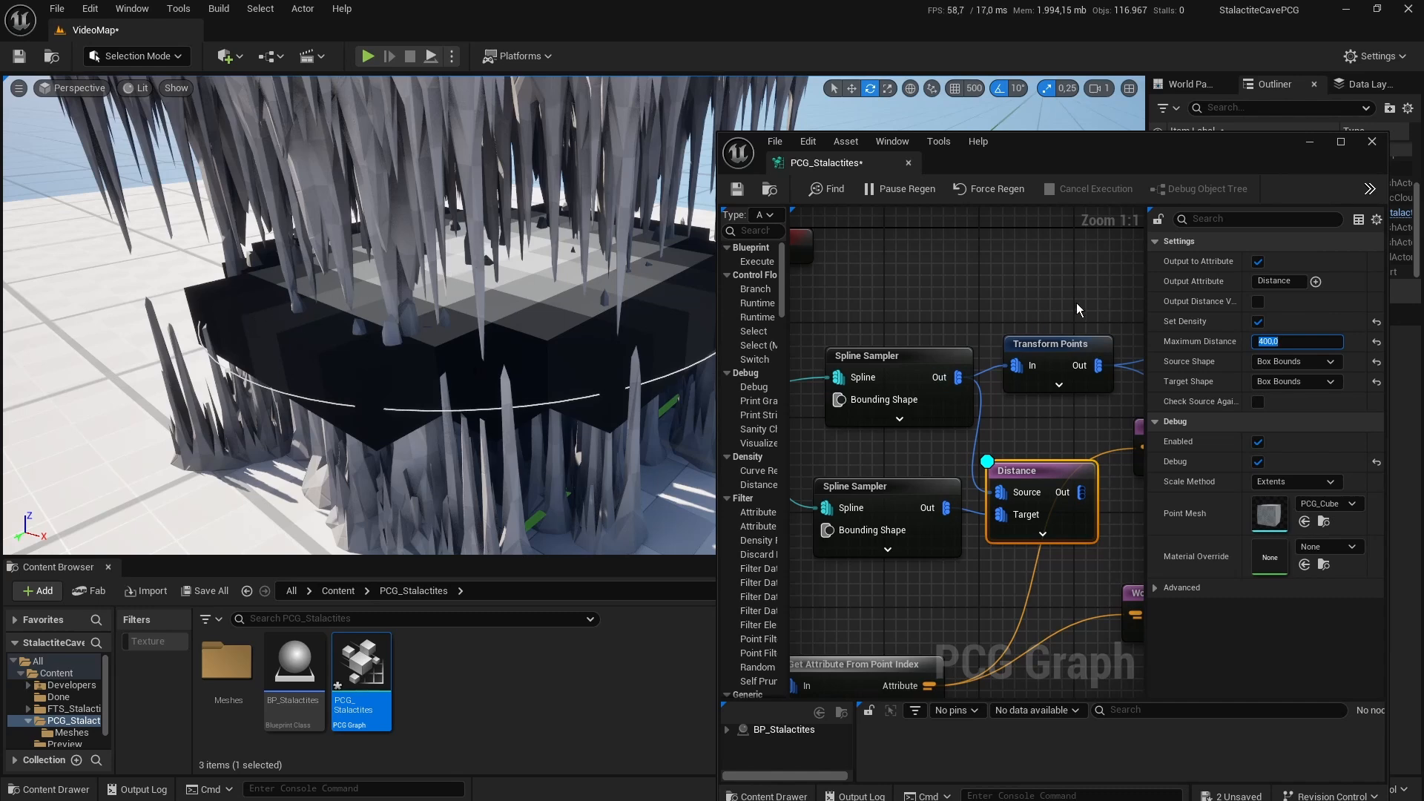
Step: Add an Execute Blueprint node to the PCG graph just below the Distance node
right_click_drag(1077, 304, 944, 285)
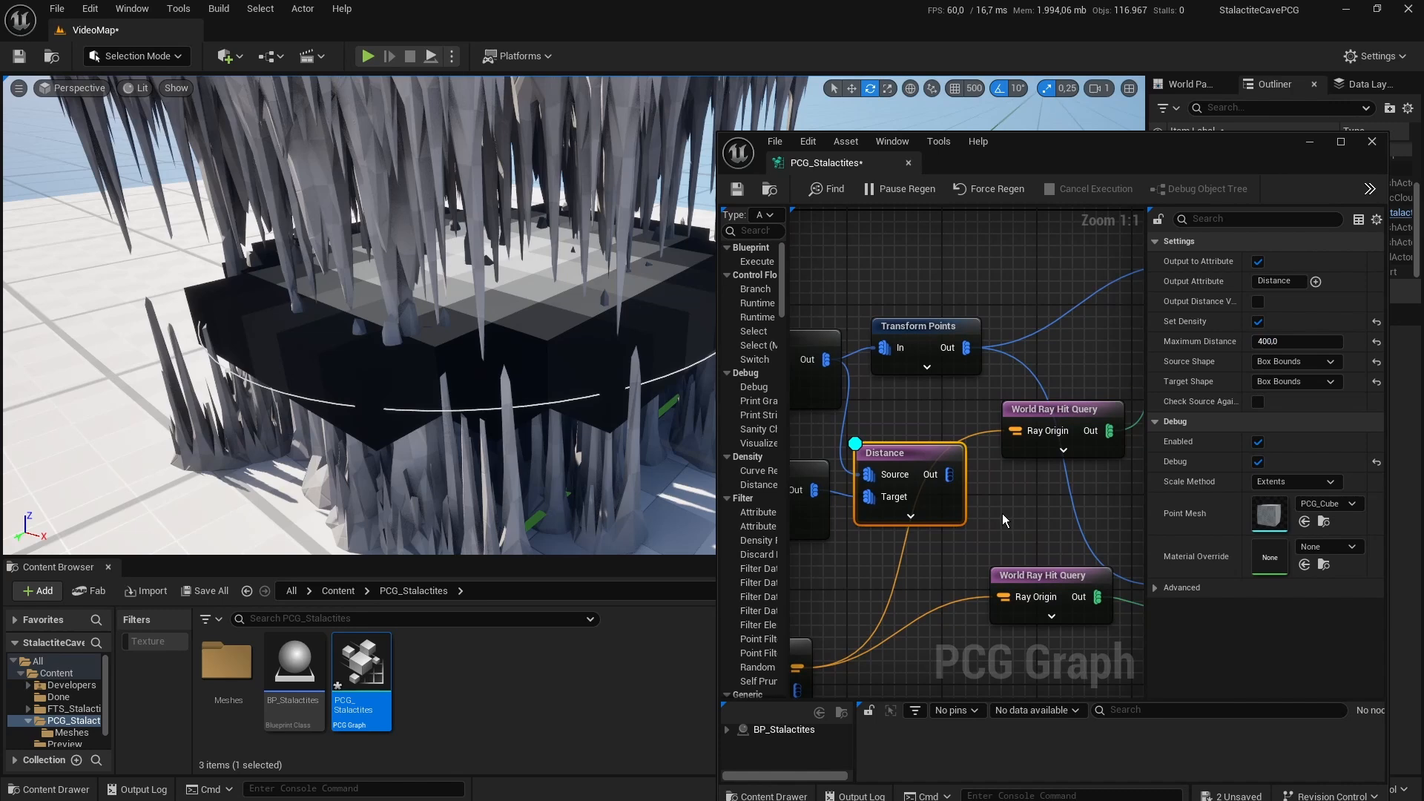
right_click_drag(1002, 513, 1063, 512)
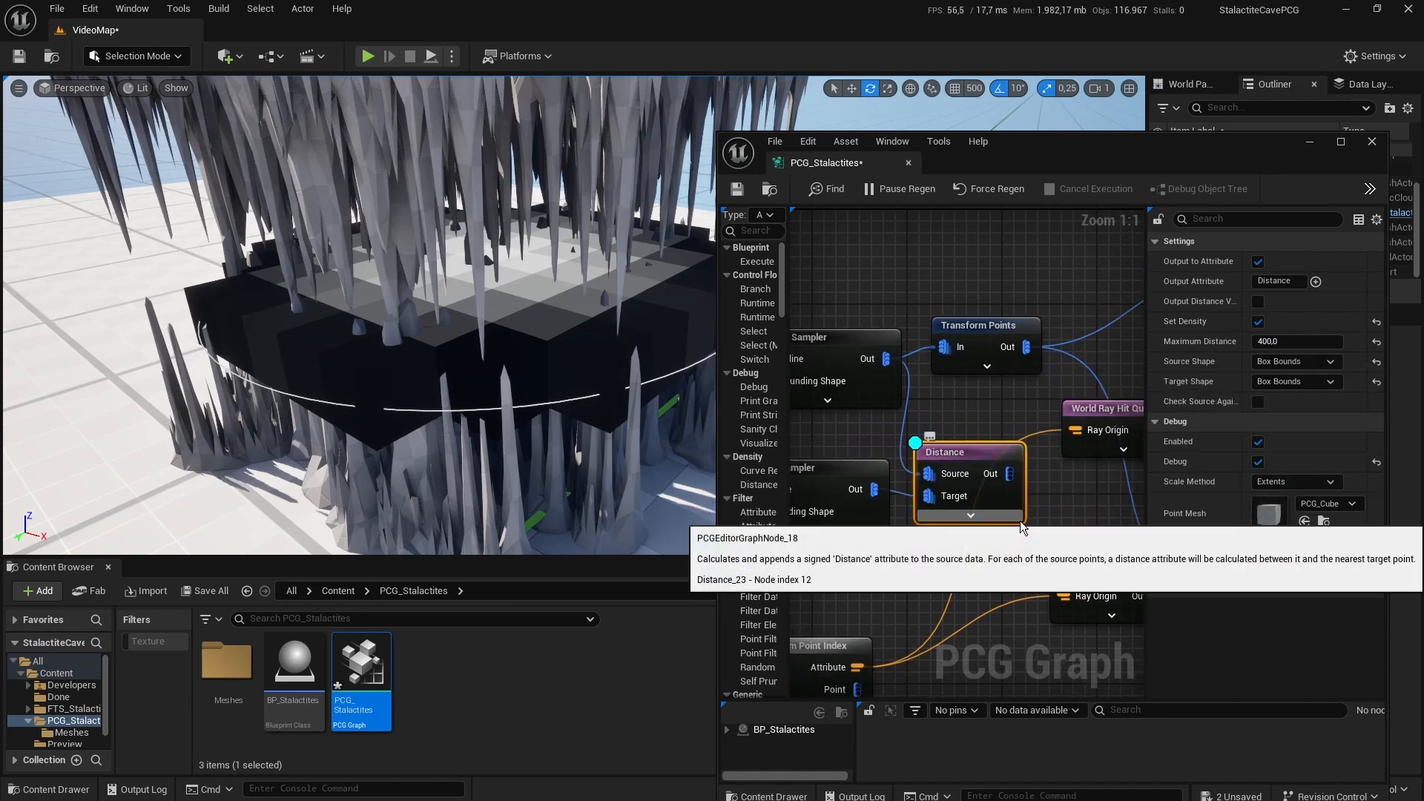
right_click_drag(992, 536, 944, 480)
right_click(945, 479)
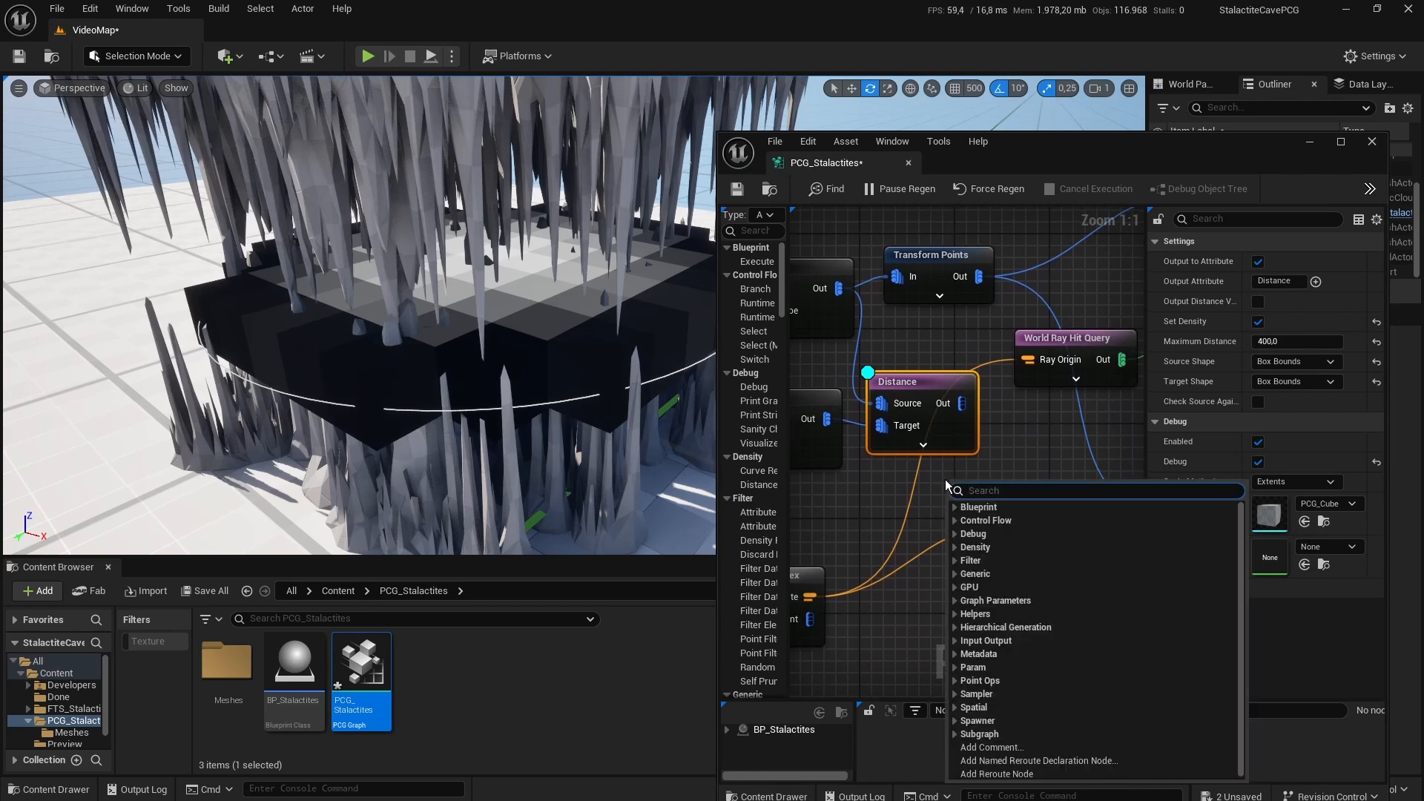
type("excec")
key("BackSpace")
key("BackSpace")
key("BackSpace")
key("BackSpace")
key("BackSpace")
type("exce")
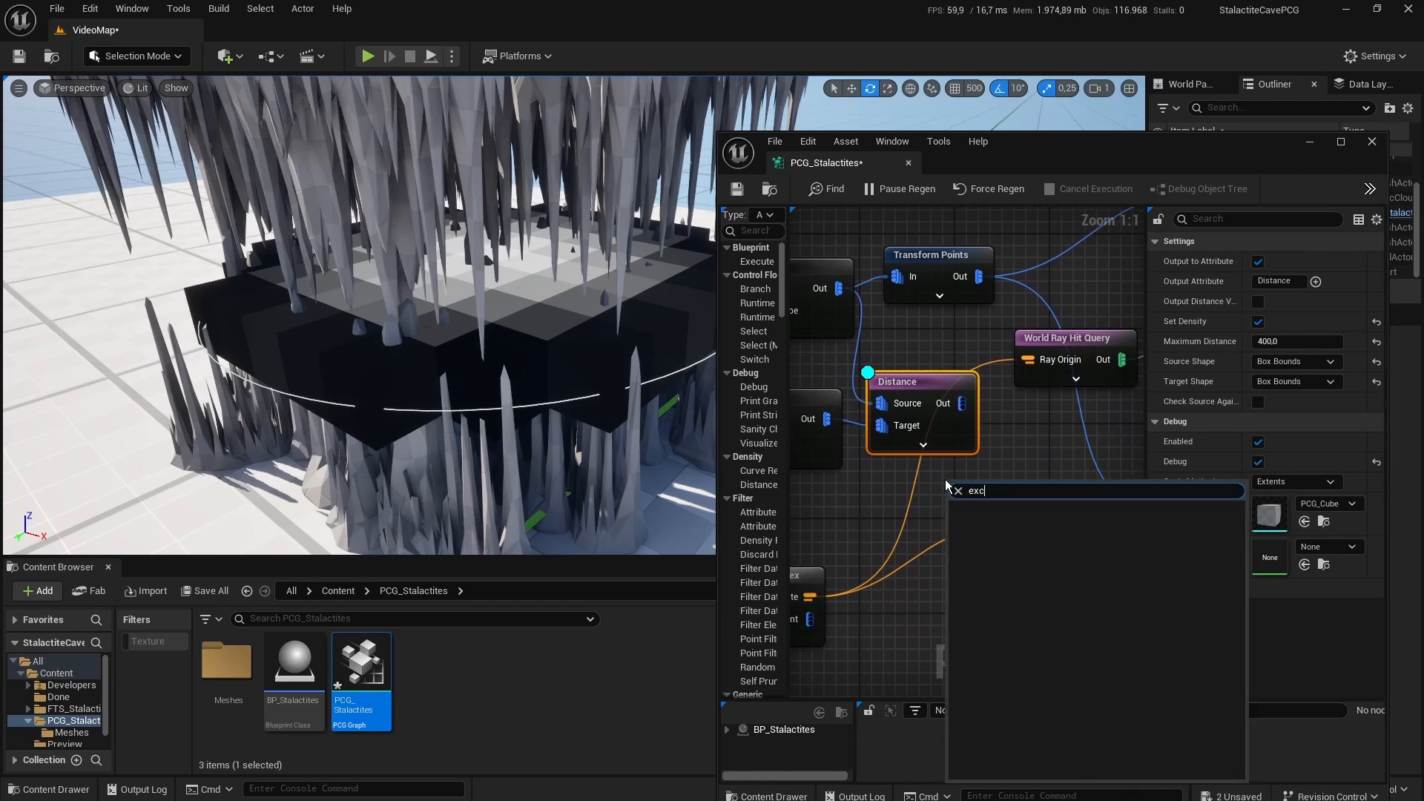
key("BackSpace")
key("BackSpace")
key("Return")
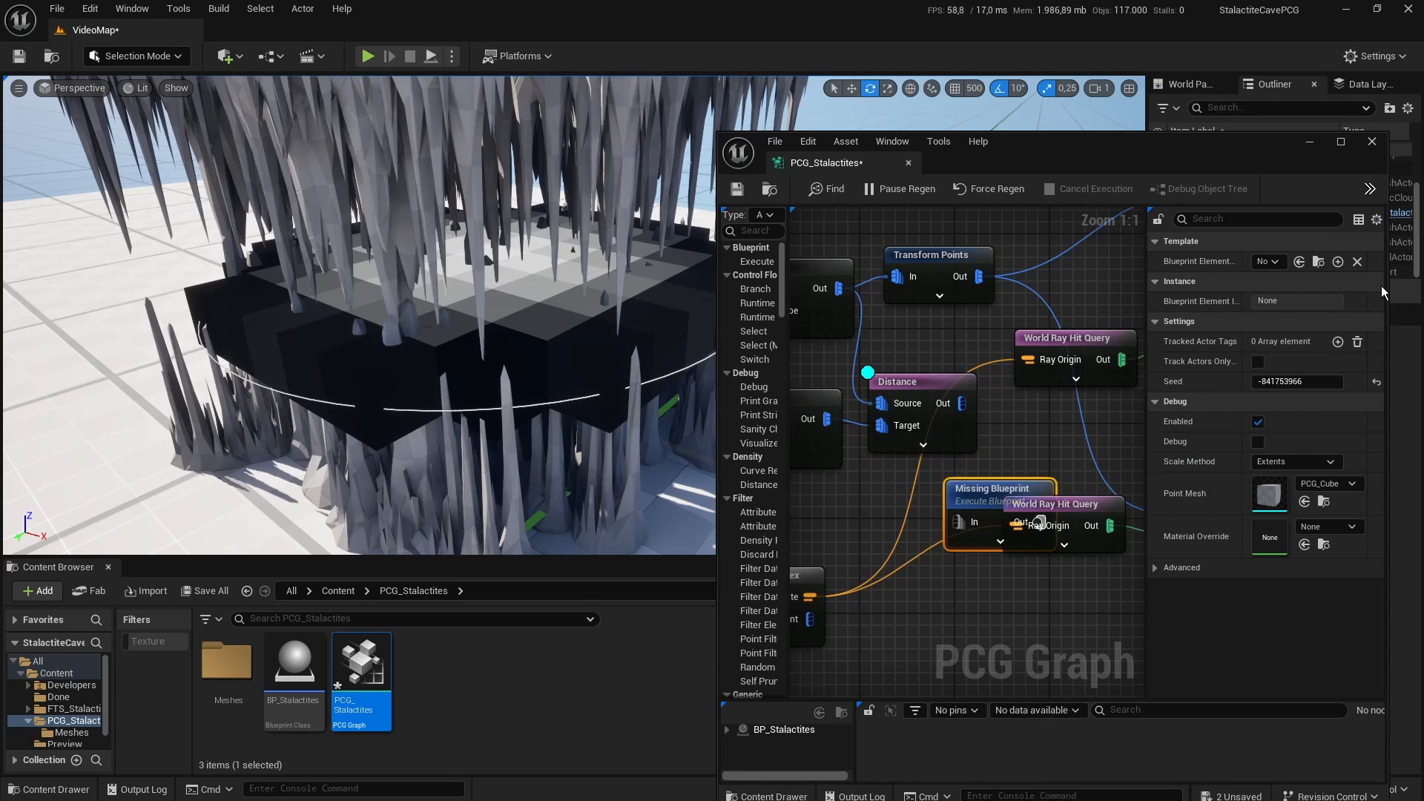
Step: Assign ScaleByDensity as the Blueprint Element of the new Execute Blueprint node
left_click(1271, 261)
type("scaöe")
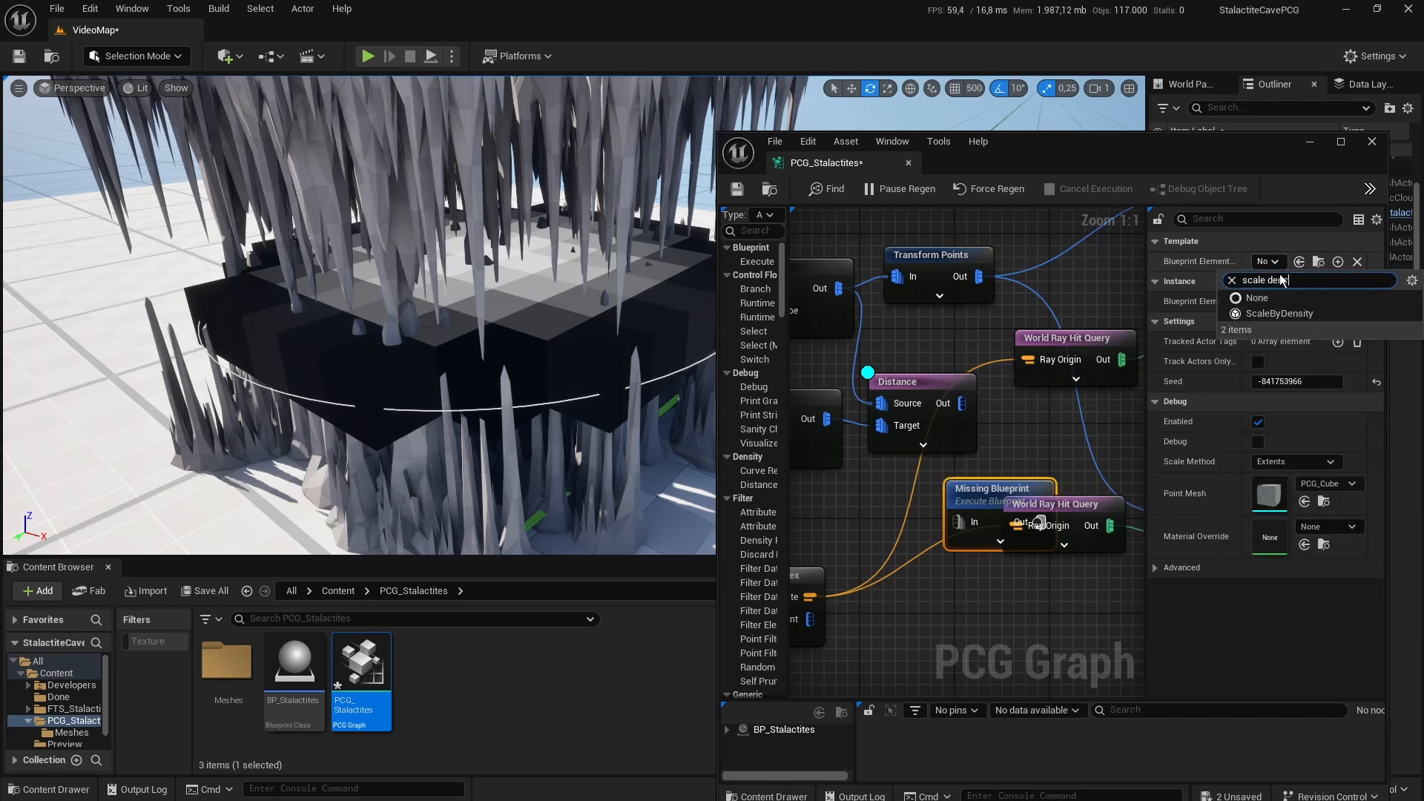
left_click(1264, 297)
Step: Place the Scale by Density node after Distance, connect the two, and switch the debug display from Distance to Scale by Density
left_click_drag(999, 493, 1020, 414)
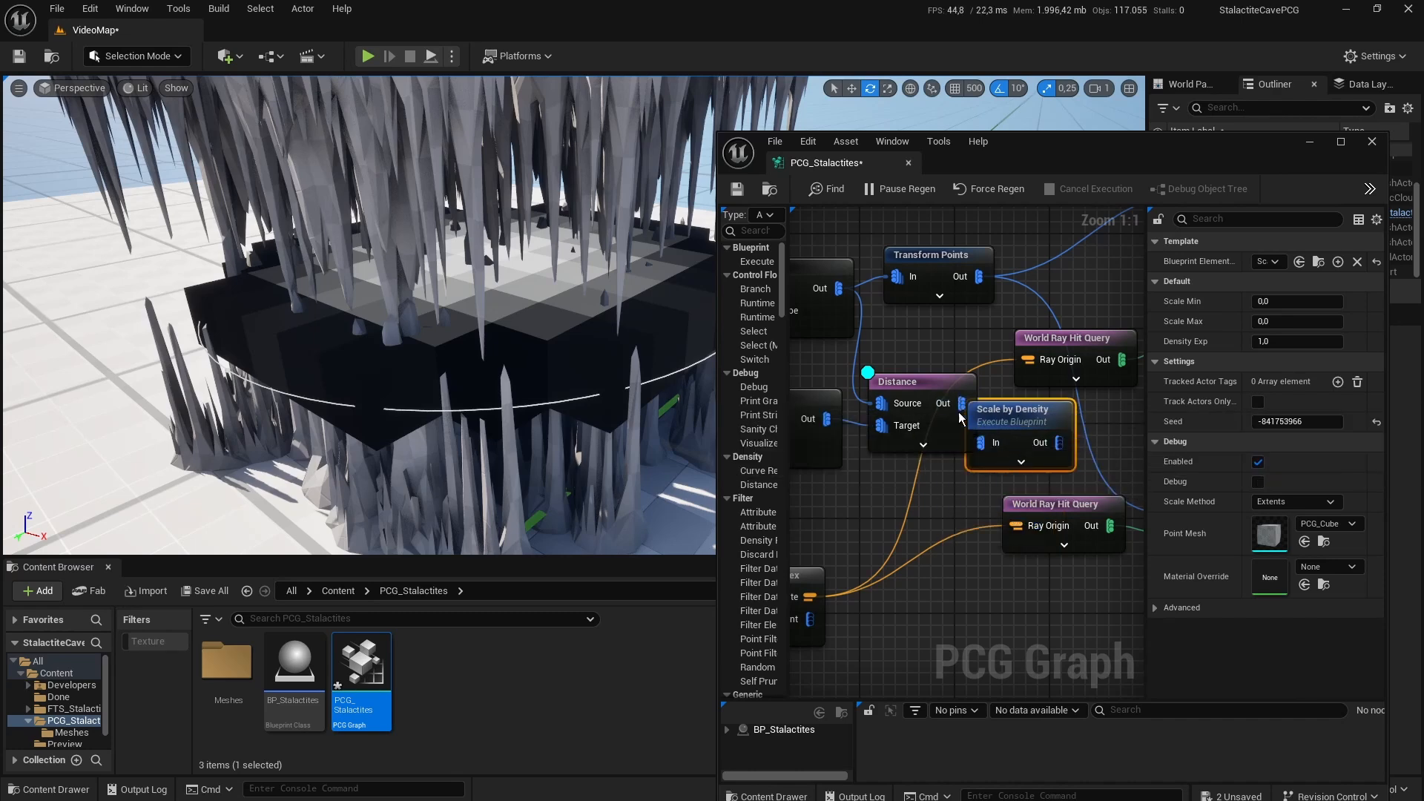
left_click_drag(936, 383, 927, 411)
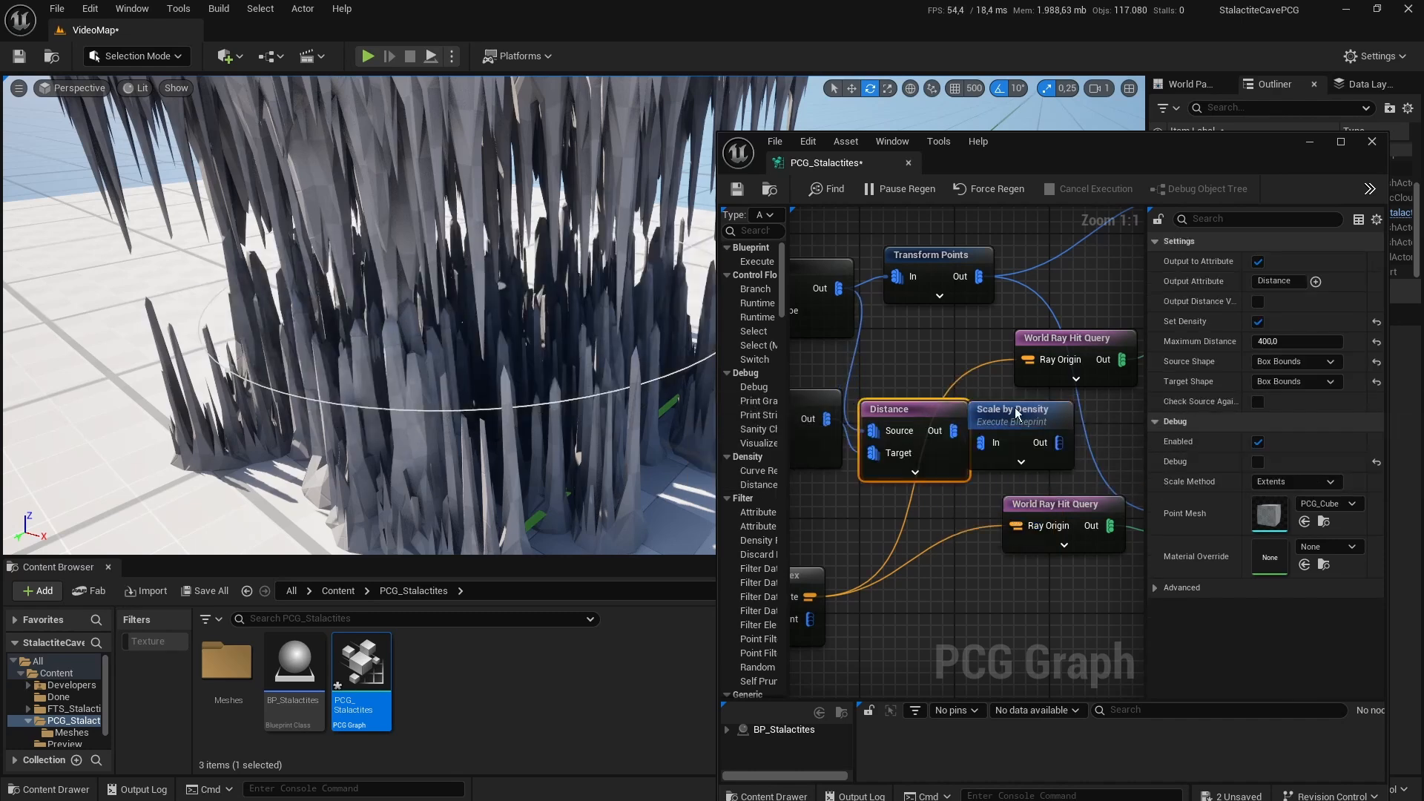
left_click(1017, 410)
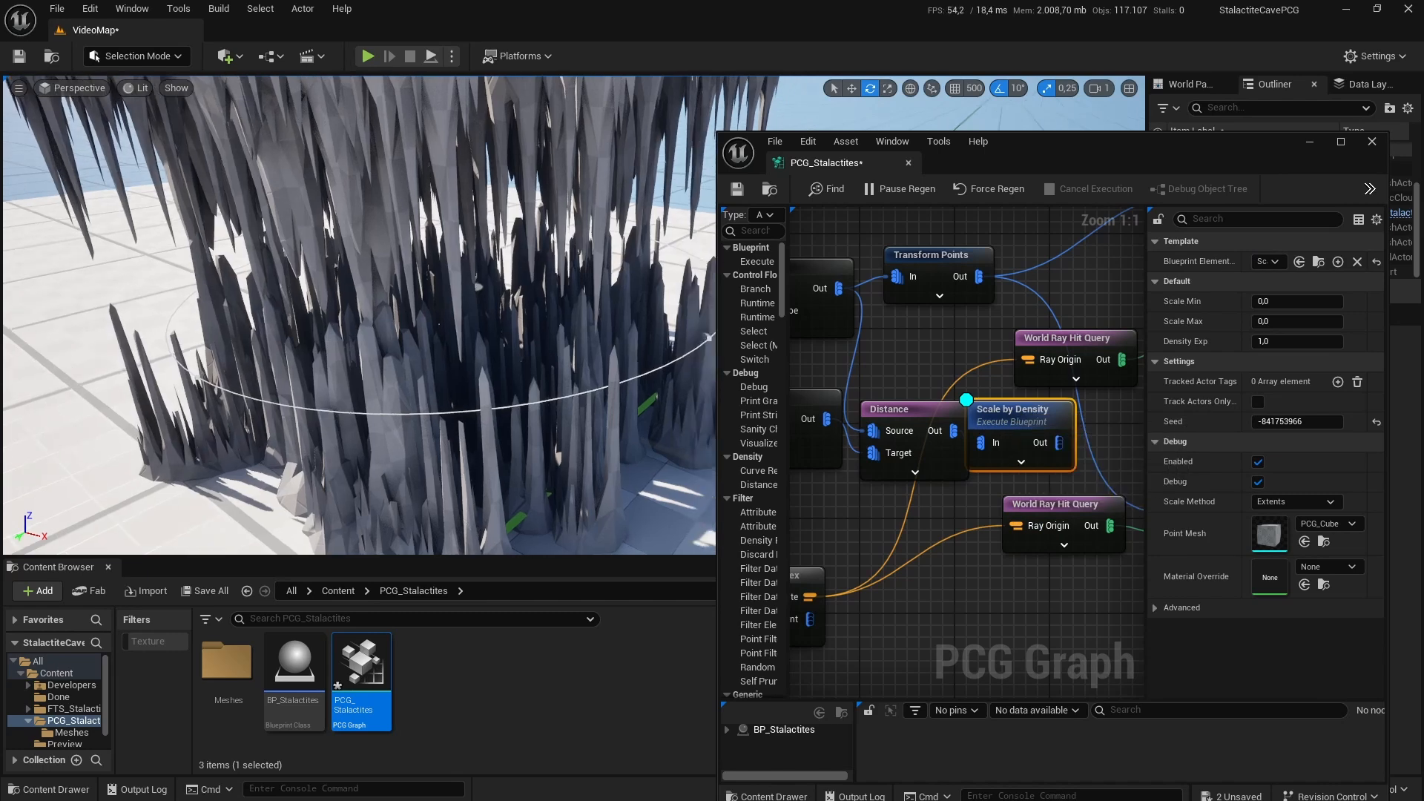
Step: Try a Scale Min and Scale Max of 1 on the Scale by Density node
left_click(1297, 301)
type("1")
key("Tab")
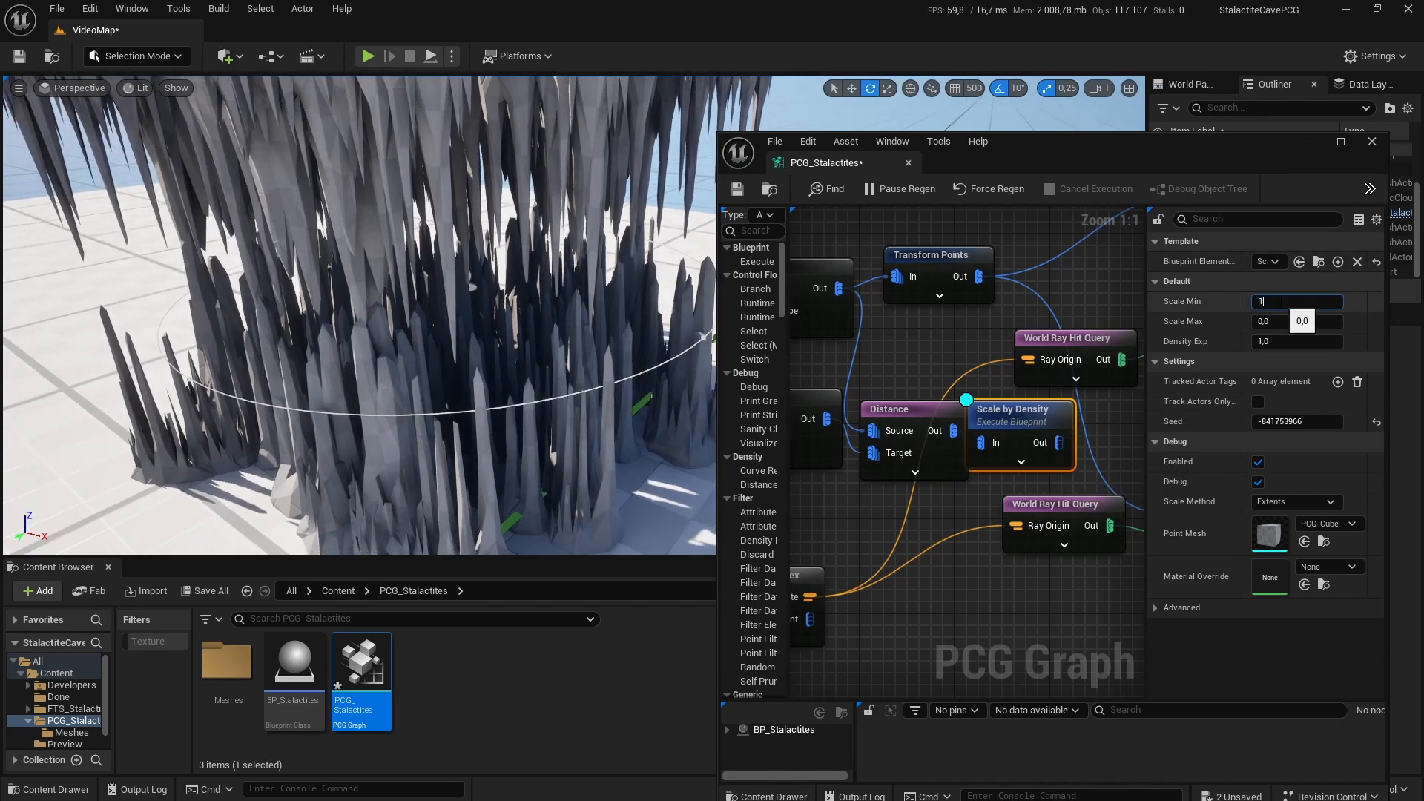
type("1")
key("Tab")
right_click_drag(582, 305, 571, 302)
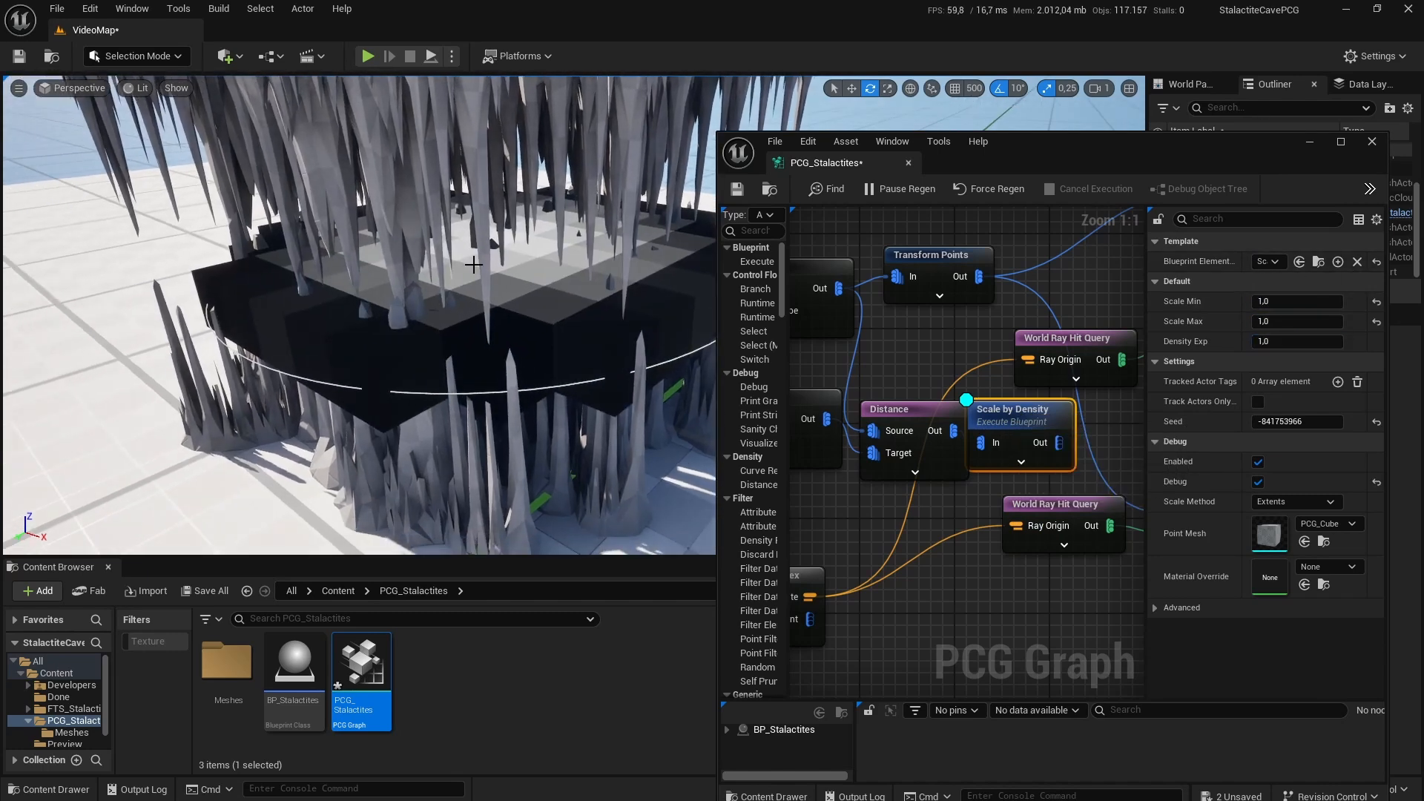
Step: Try a Scale Max of 2 and a Scale Min of 0.5 on the Scale by Density node
left_click(1279, 326)
type("2")
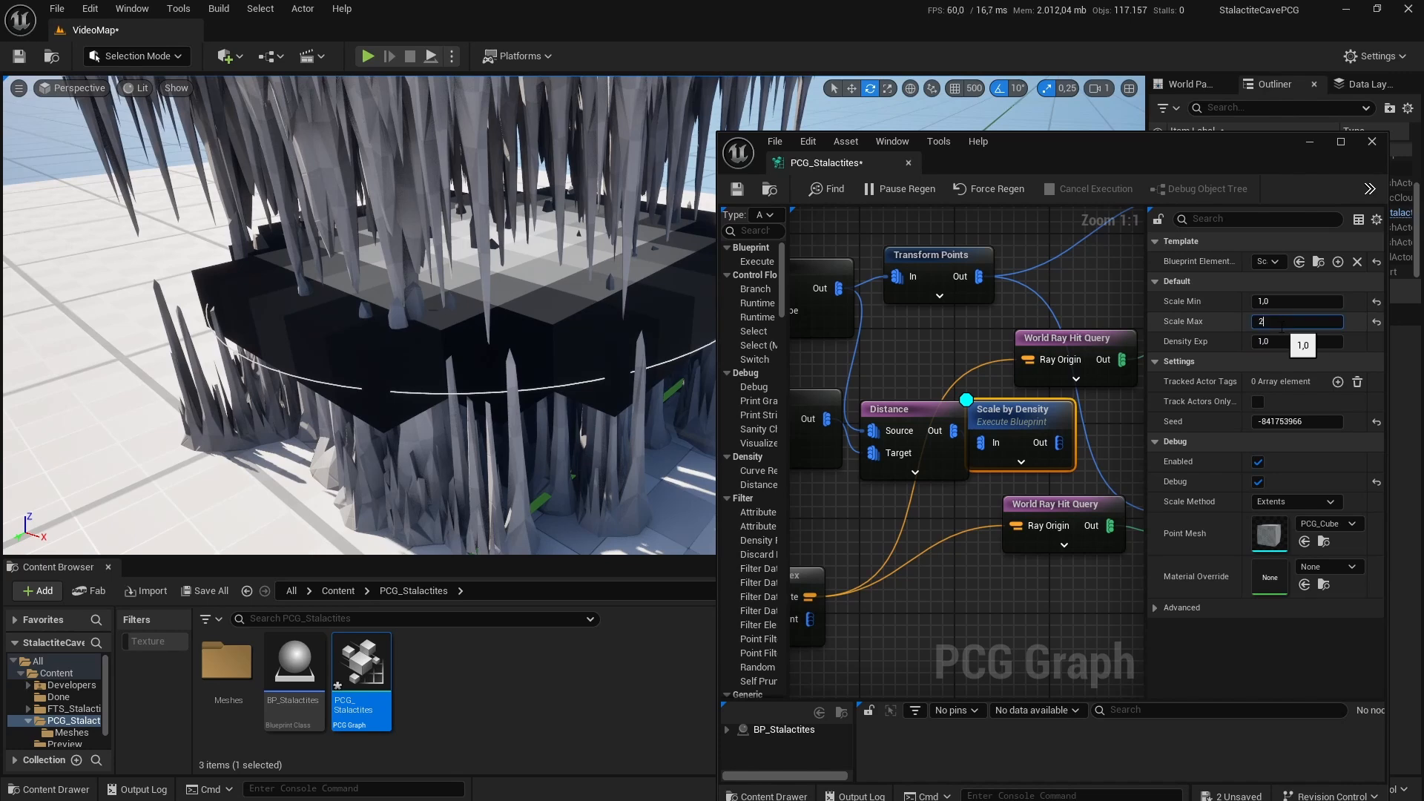
key("Tab")
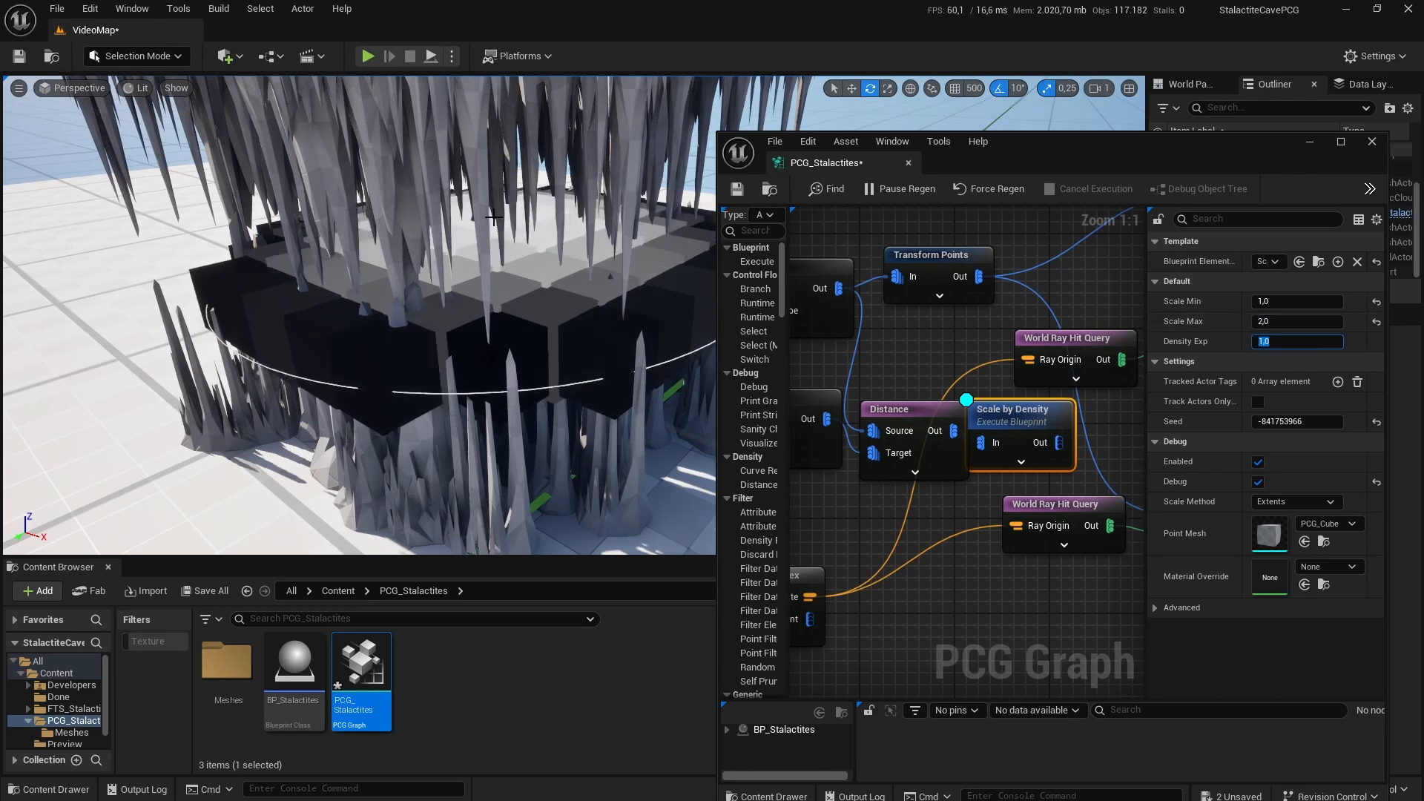
left_click(1284, 299)
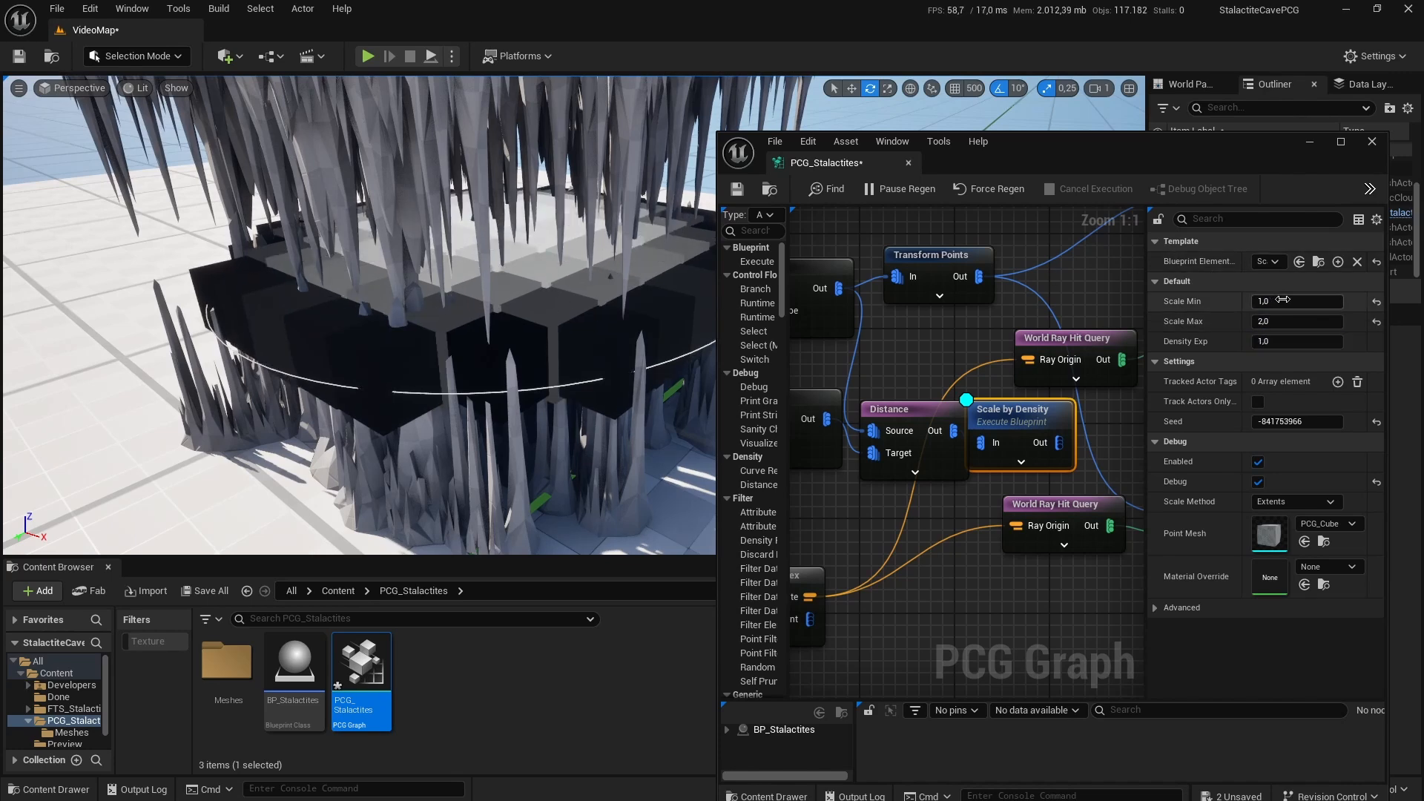
key("Return")
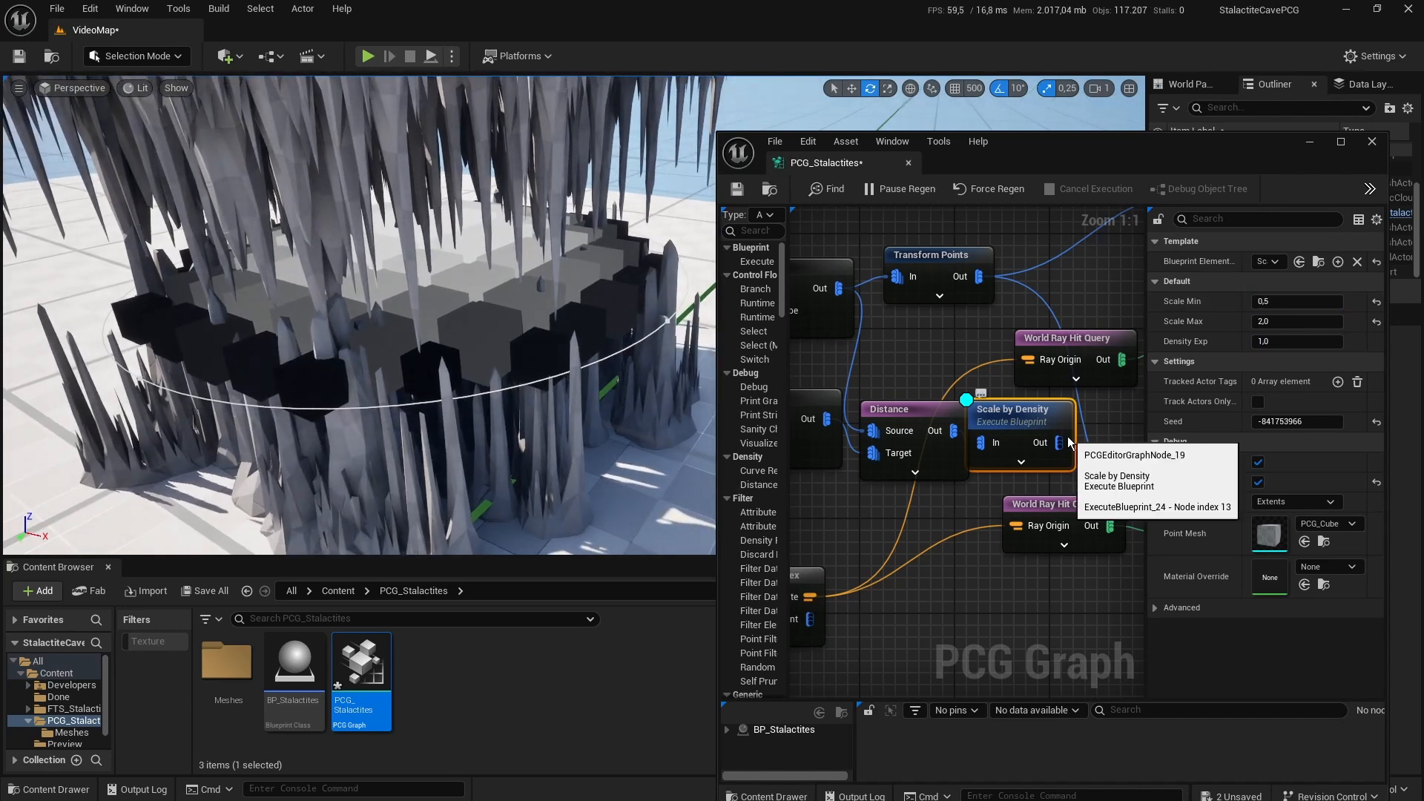
Step: Set the Density Exp of the Scale by Density node to 2
left_click(1304, 341)
type("2")
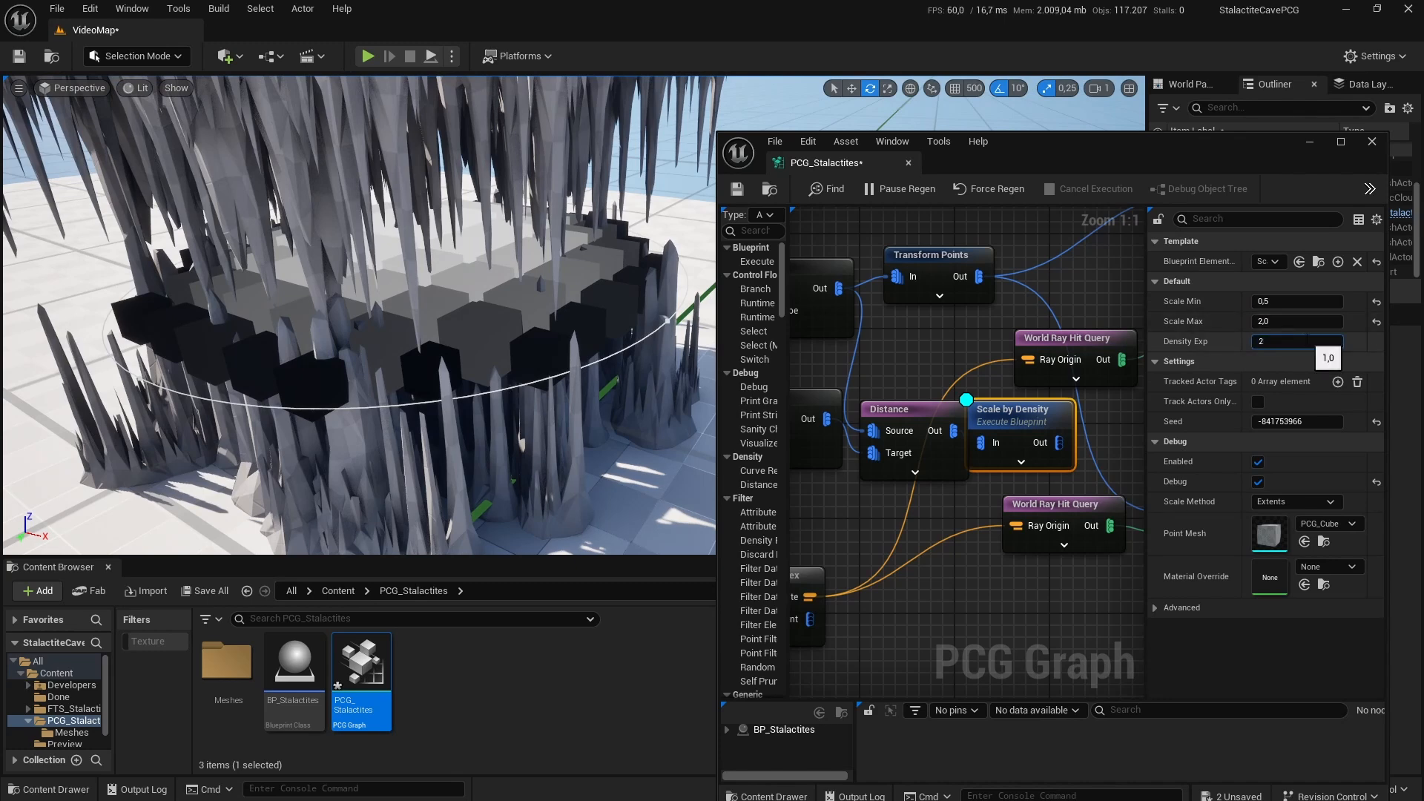
key("Return")
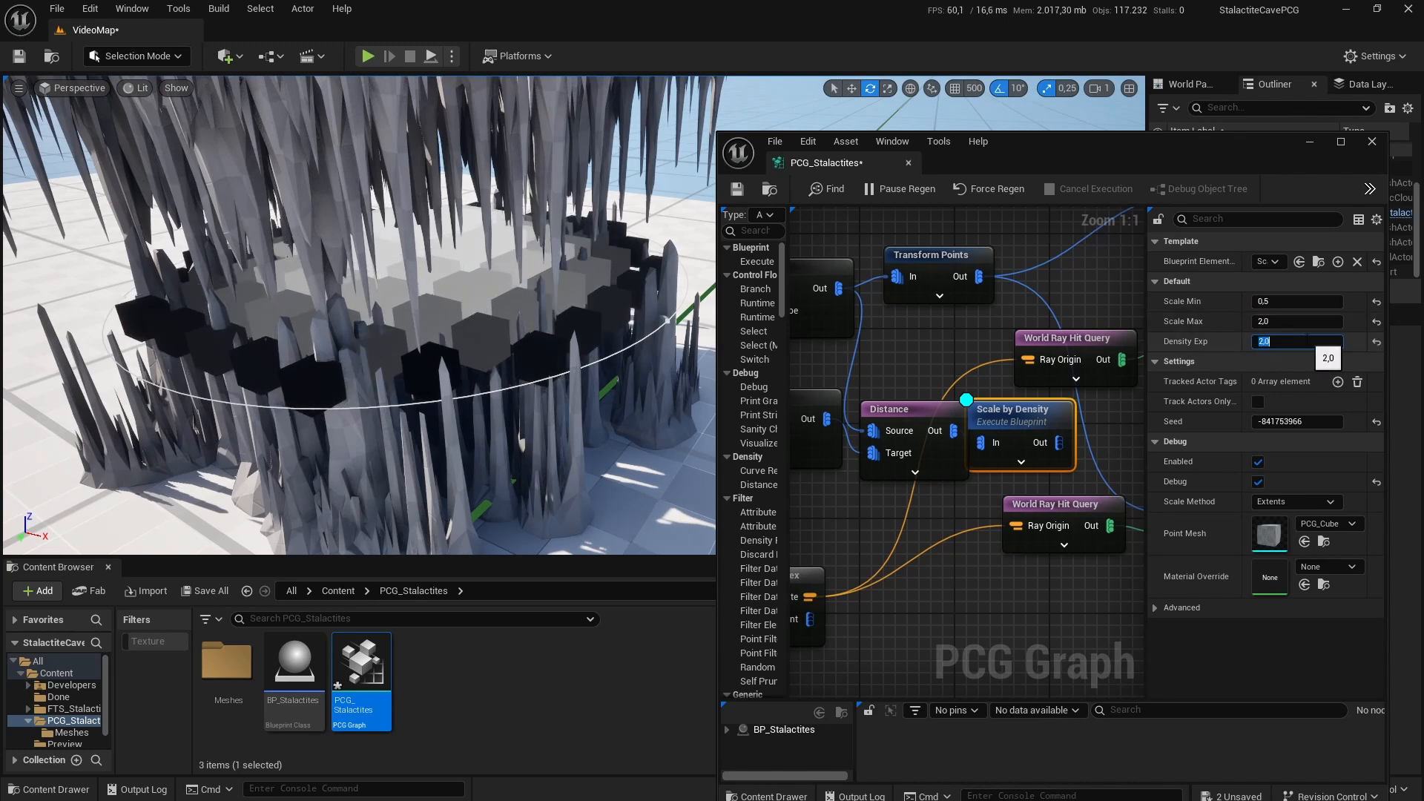
left_click(1216, 344)
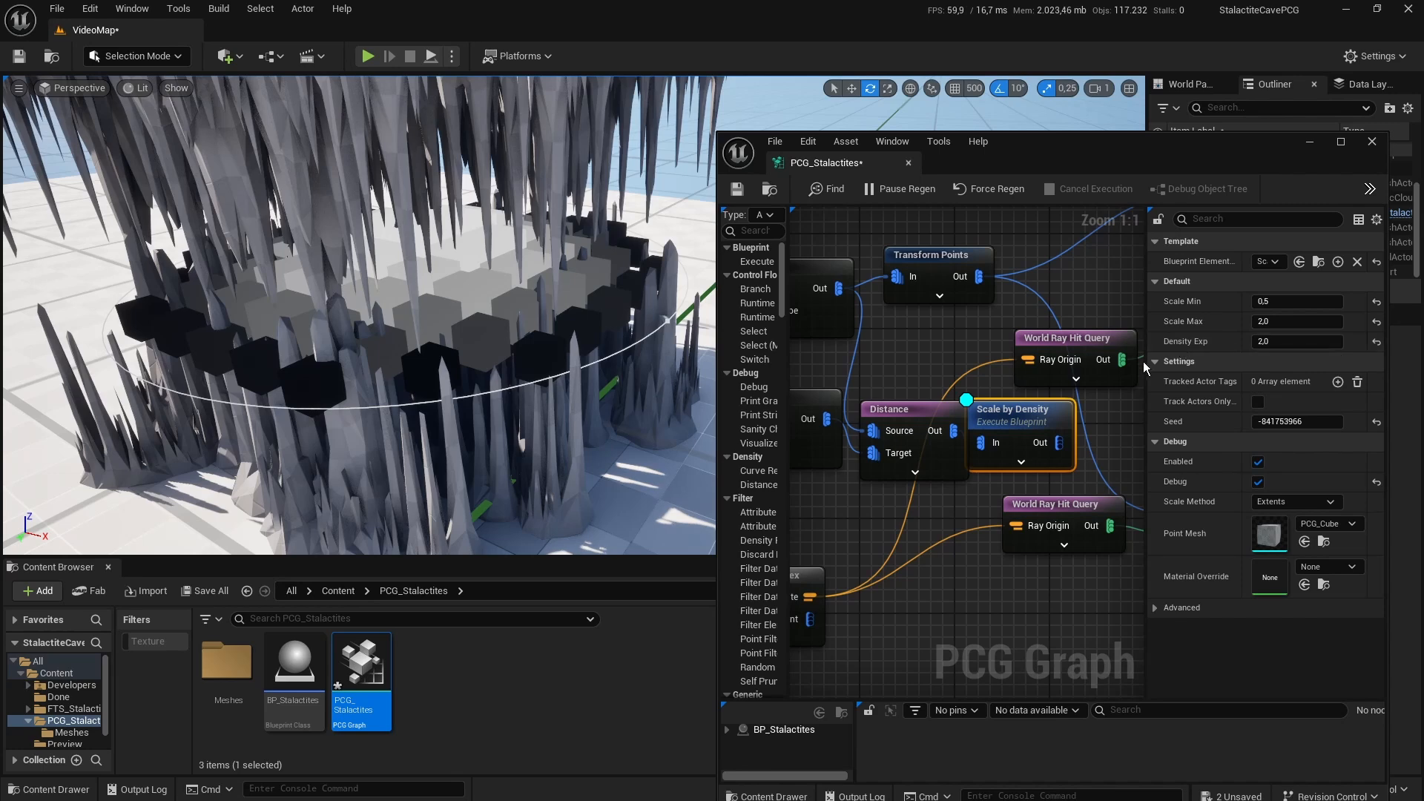
Step: Move the spline sampling and Distance nodes away from the World Ray Hit Query nodes, and place Transform Points further downstream
scroll(913, 353, "down", 3)
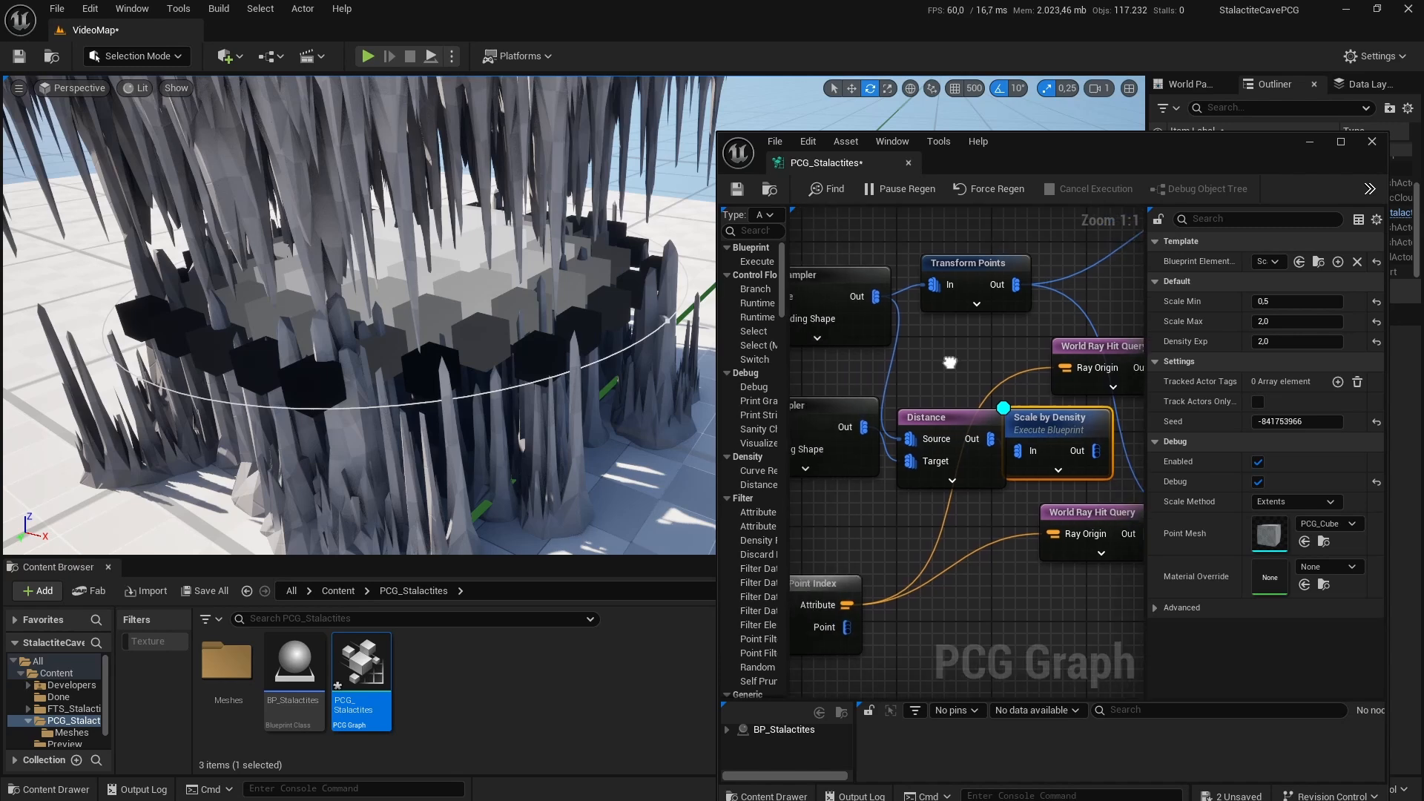
right_click_drag(904, 413, 1013, 420)
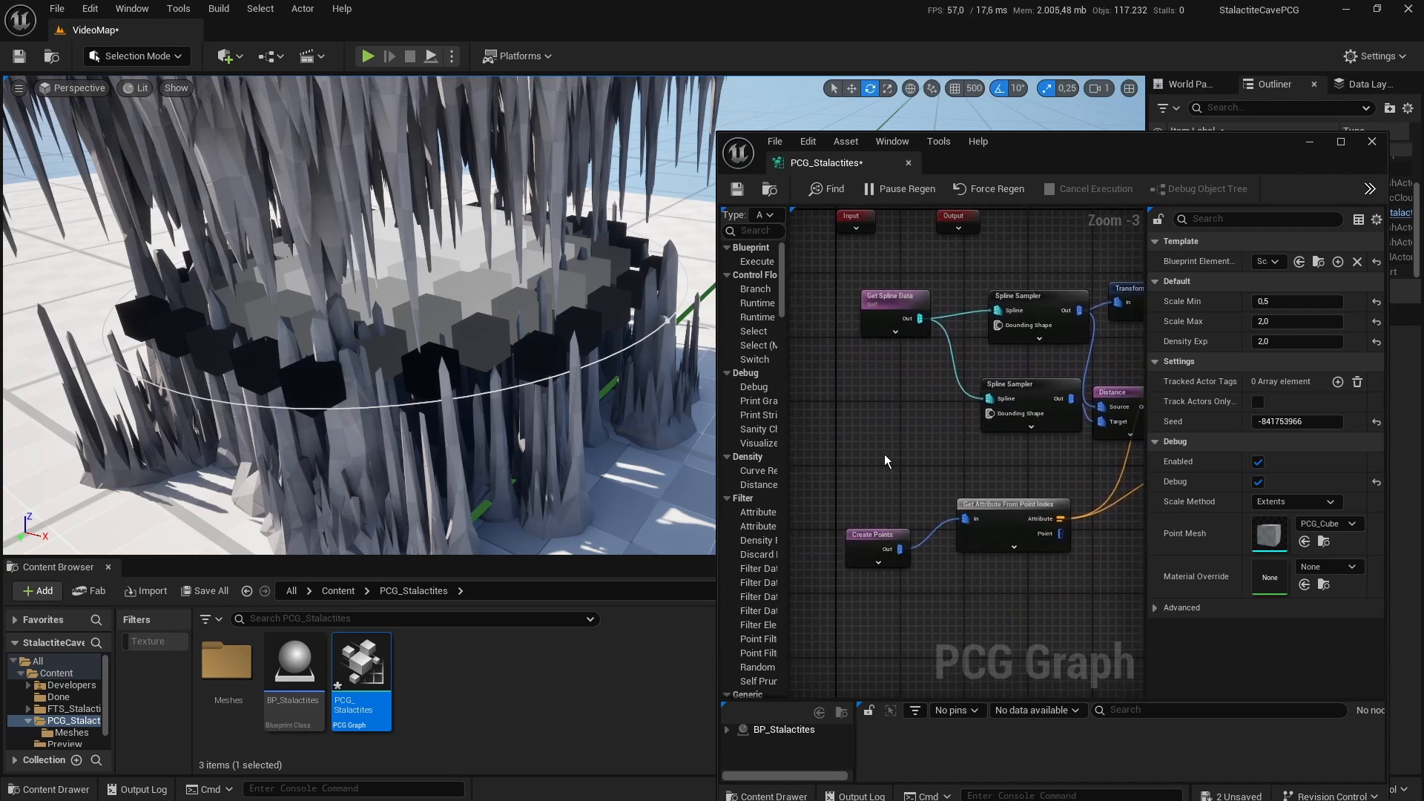
left_click_drag(887, 461, 975, 300)
left_click(1051, 371)
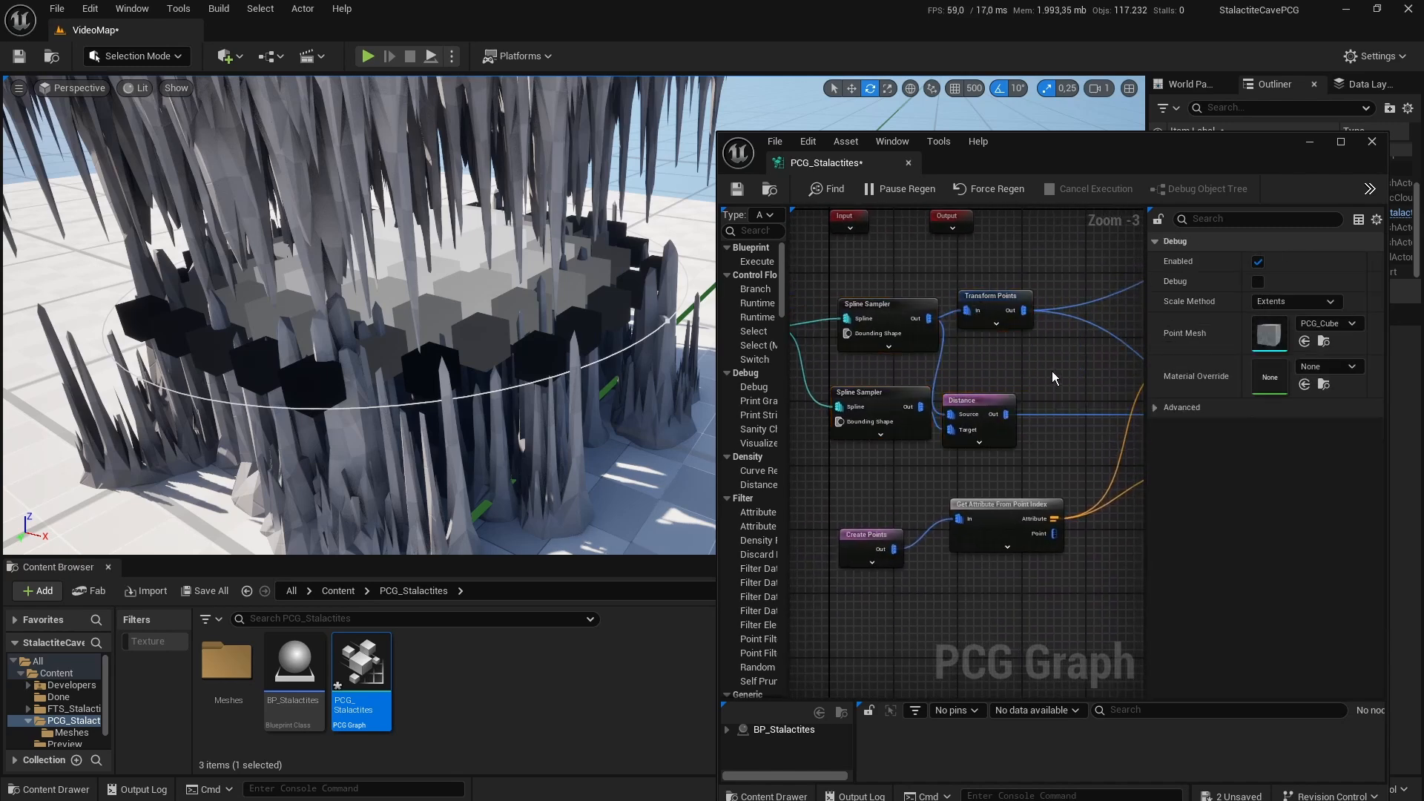
right_click_drag(1052, 369, 911, 362)
left_click_drag(866, 299, 962, 293)
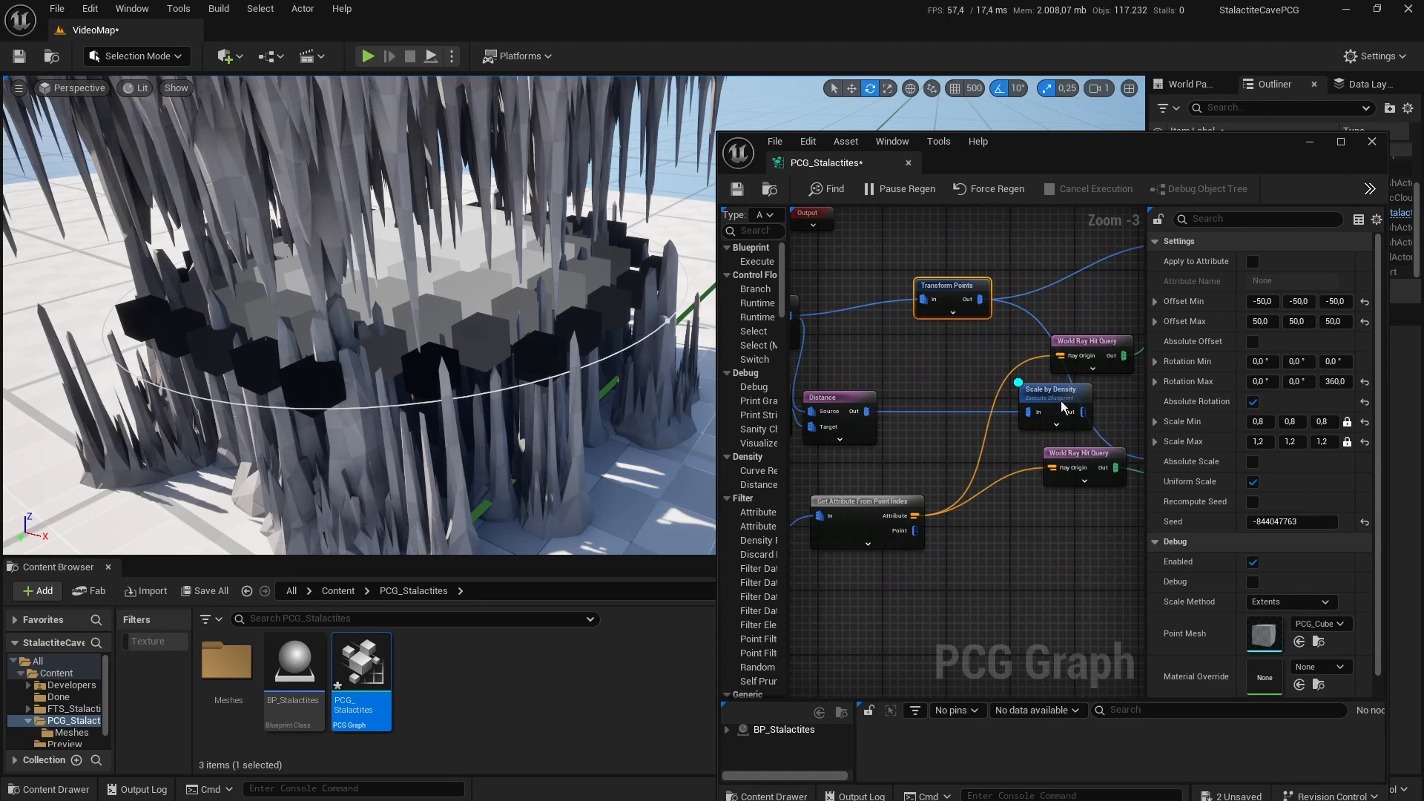
Step: Arrange the Distance and Scale by Density nodes in the gap between the spline samplers and Transform Points
left_click_drag(1061, 402, 917, 362)
right_click_drag(918, 362, 1112, 361)
left_click_drag(804, 287, 973, 412)
left_click_drag(973, 412, 876, 412)
left_click(957, 417)
left_click_drag(1041, 398, 952, 358)
right_click_drag(1054, 394, 911, 404)
left_click_drag(975, 361, 934, 364)
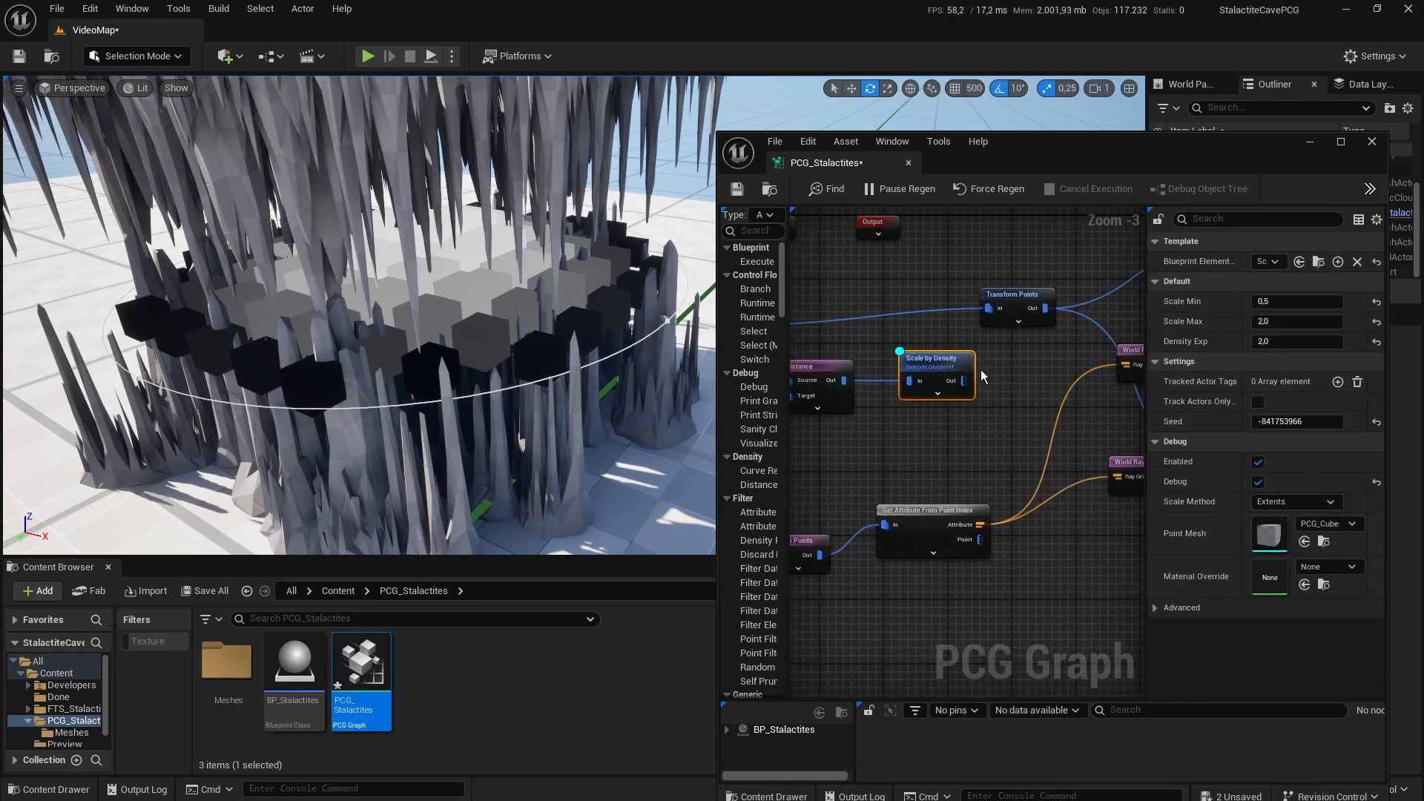
Step: Rewire Transform Points to take its input from Scale by Density instead of the spline sampler, and turn off Scale by Density's debug display
left_click(991, 309, "alt")
left_click_drag(989, 310, 963, 381)
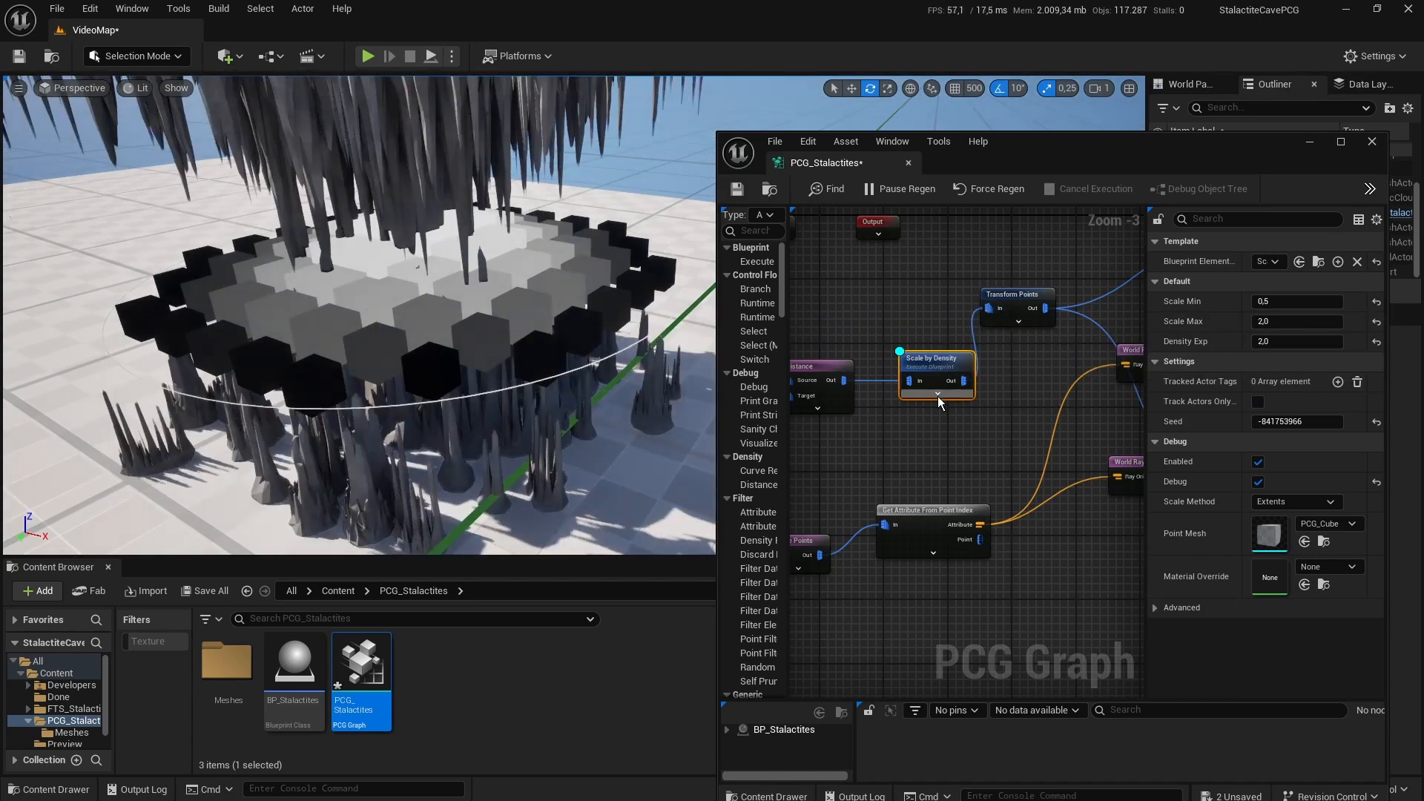
key("d")
right_click_drag(608, 345, 661, 360)
key("s")
key("w")
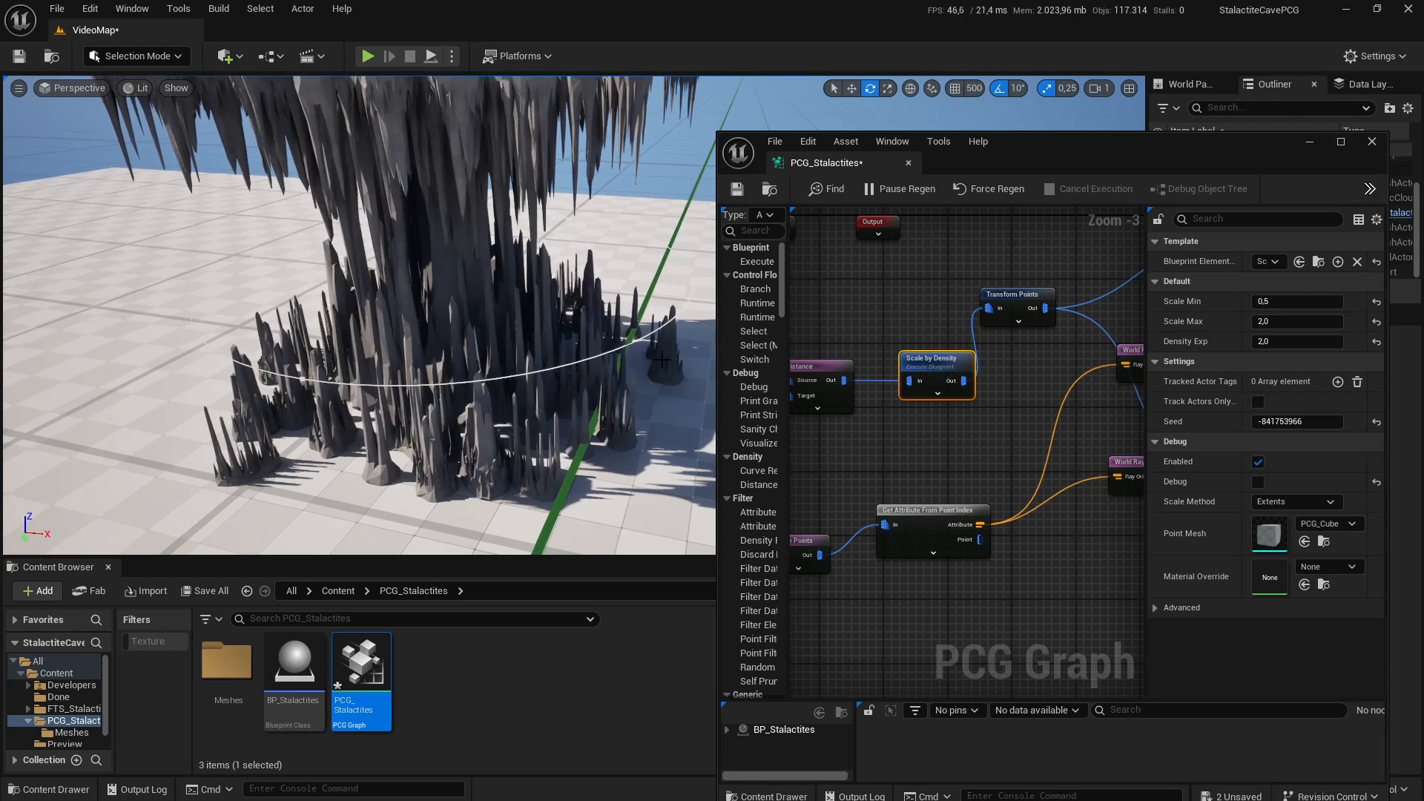
right_click_drag(546, 399, 559, 382)
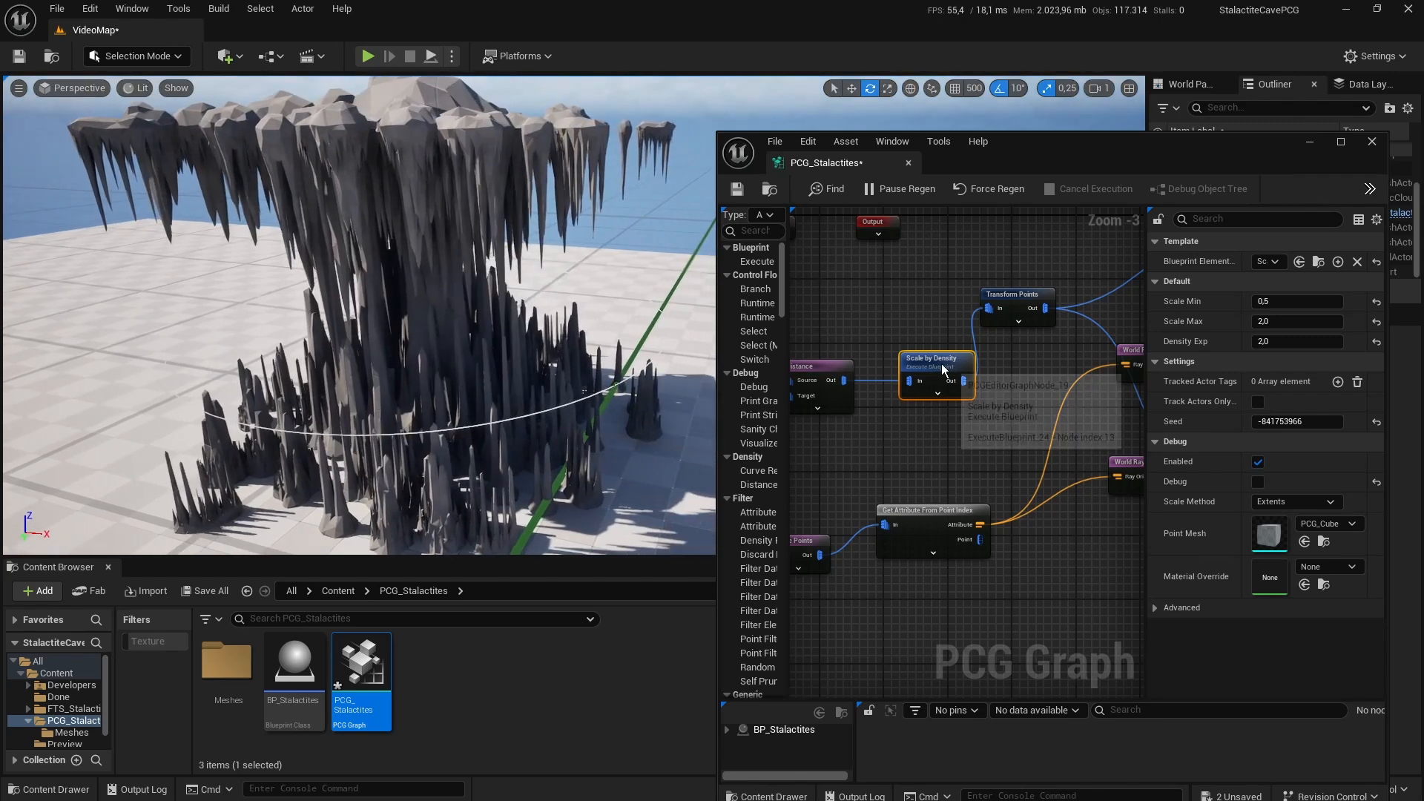
Step: Set Scale by Density's Scale Min to 0.7, try a Scale Max of 1.3 and settle on 1.5
left_click(1322, 301)
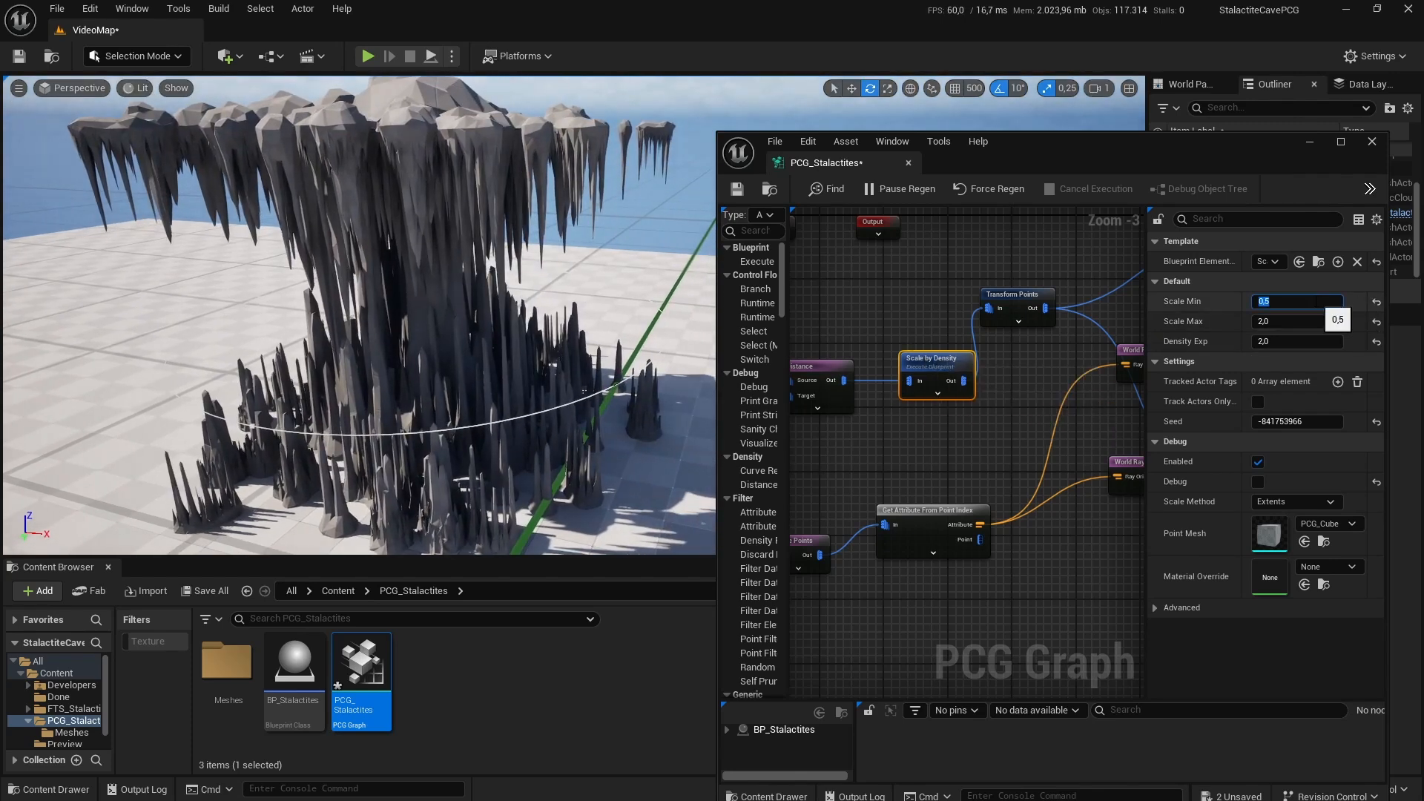
type("0.7")
key("Return")
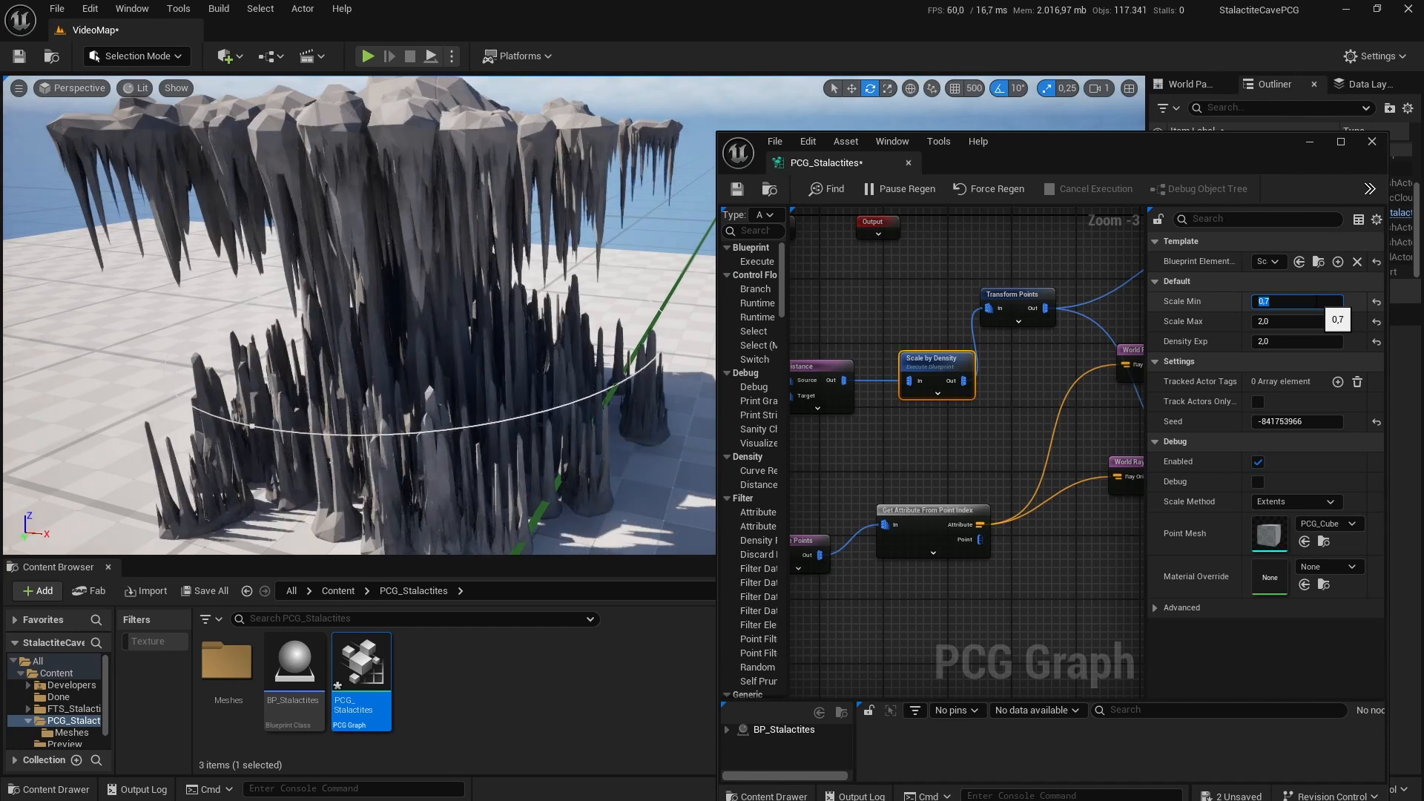
left_click(1299, 319)
type("1")
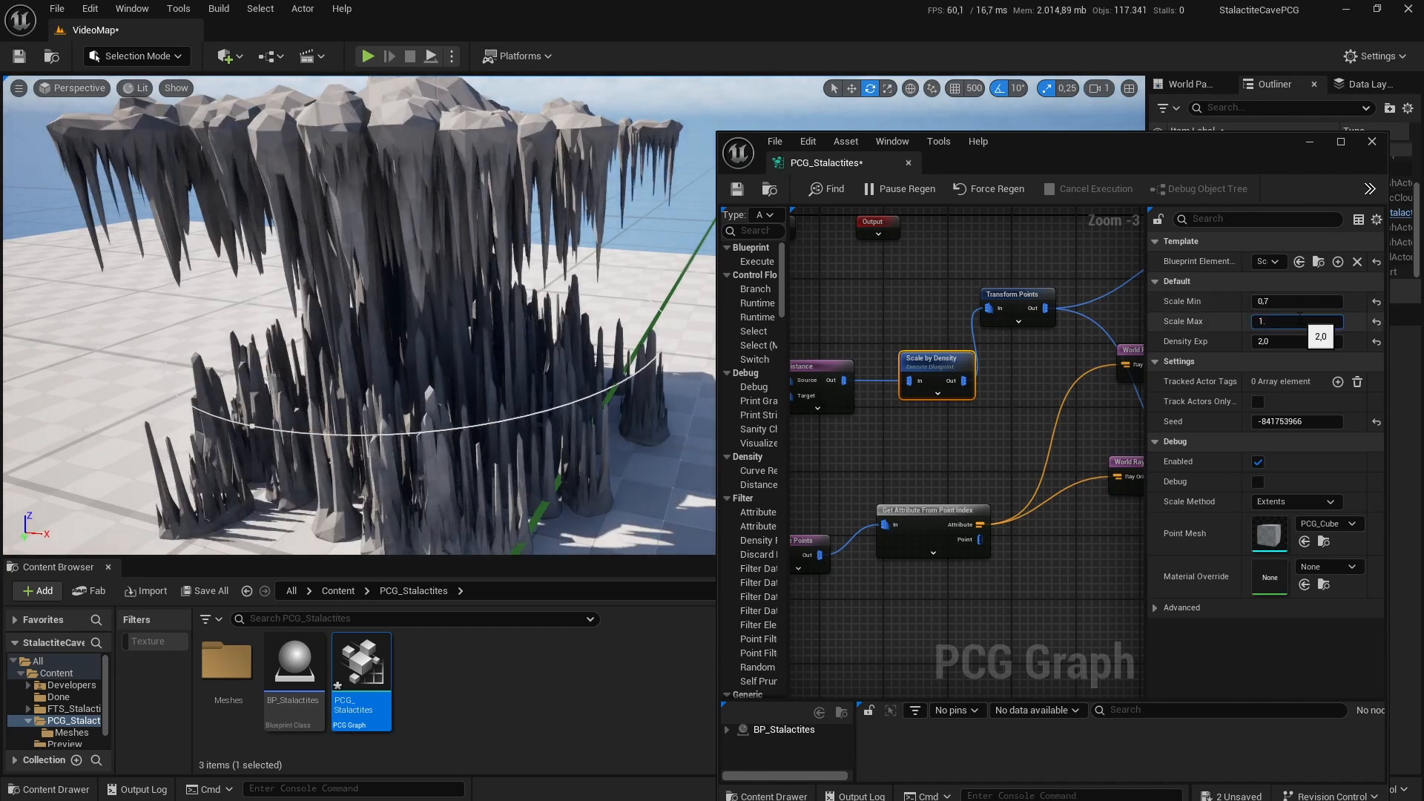
type(".3")
key("Return")
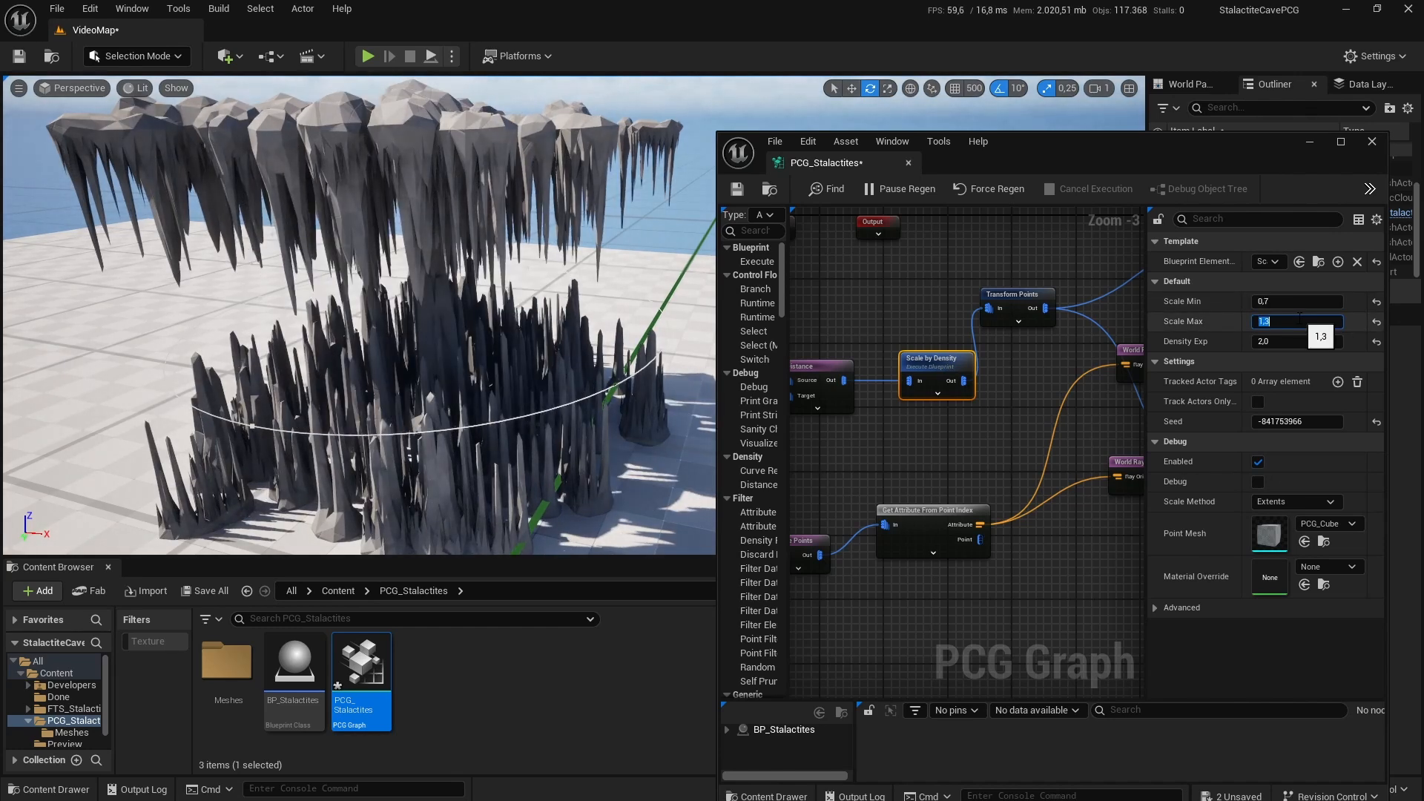
key("Return")
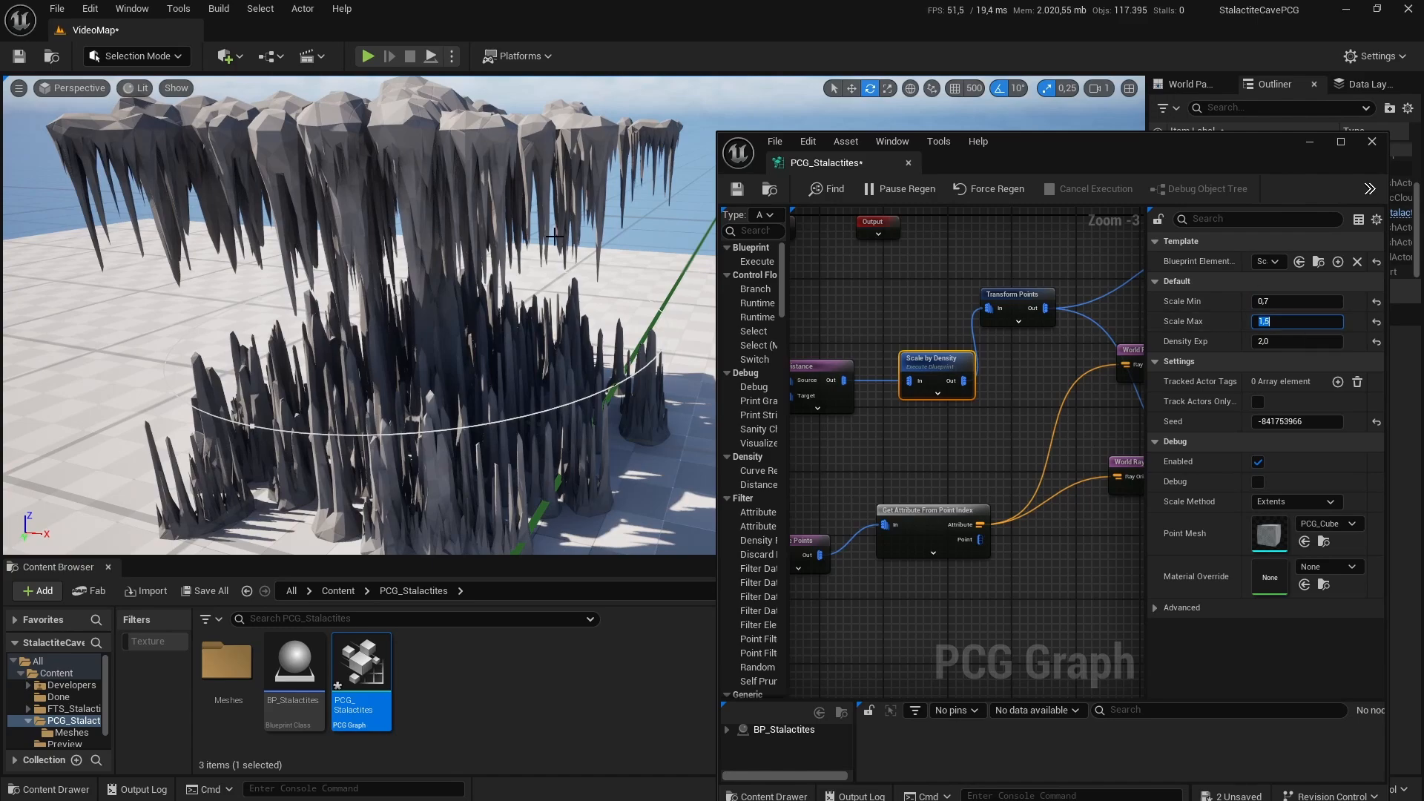
right_click_drag(356, 316, 552, 238)
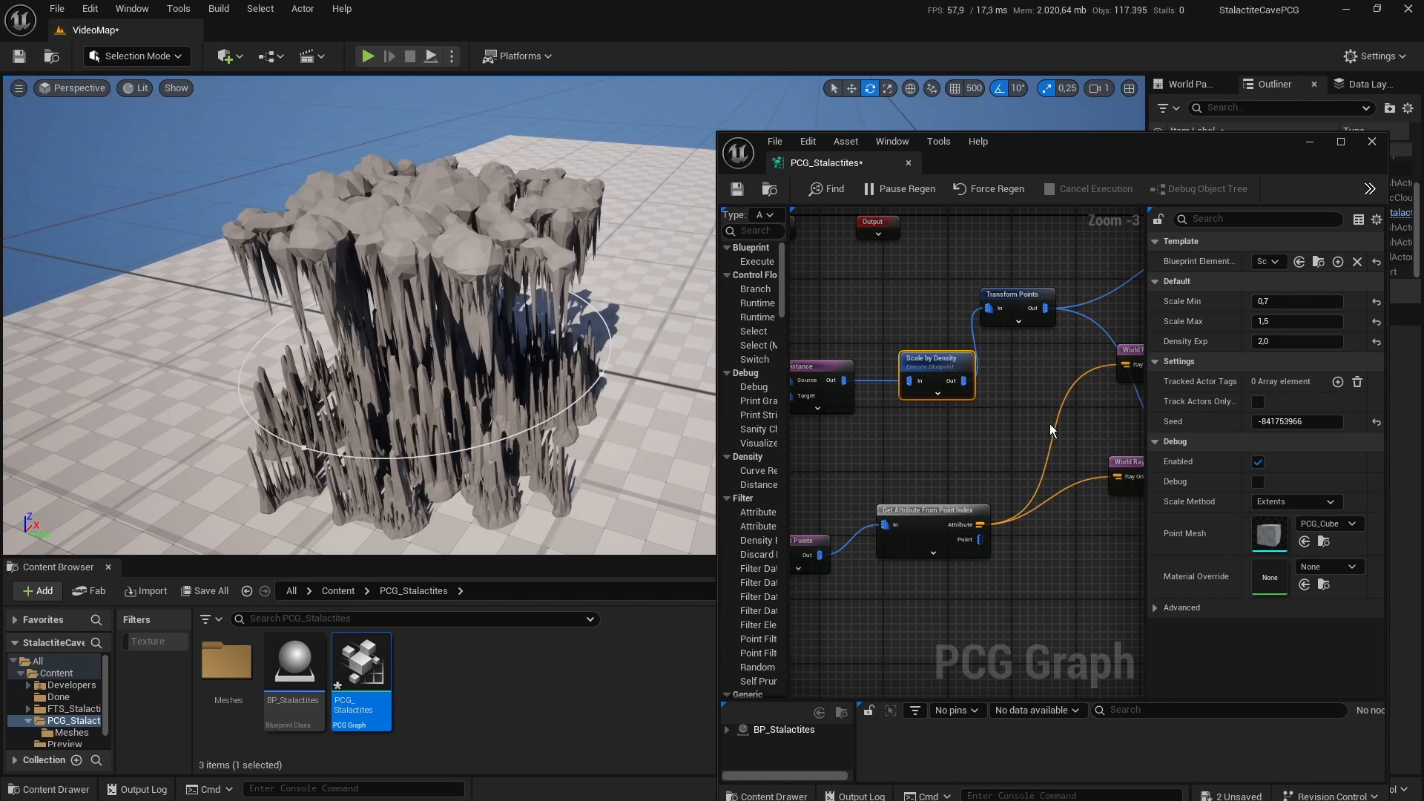
Step: Line up the spline samplers, Distance and Scale by Density nodes with Transform Points
scroll(1048, 424, "down", 3)
right_click_drag(1022, 411, 1034, 380)
scroll(1034, 379, "up", 2)
right_click_drag(910, 415, 1023, 416)
left_click_drag(896, 442, 1111, 305)
left_click(857, 322, "shift")
right_click_drag(976, 330, 933, 319)
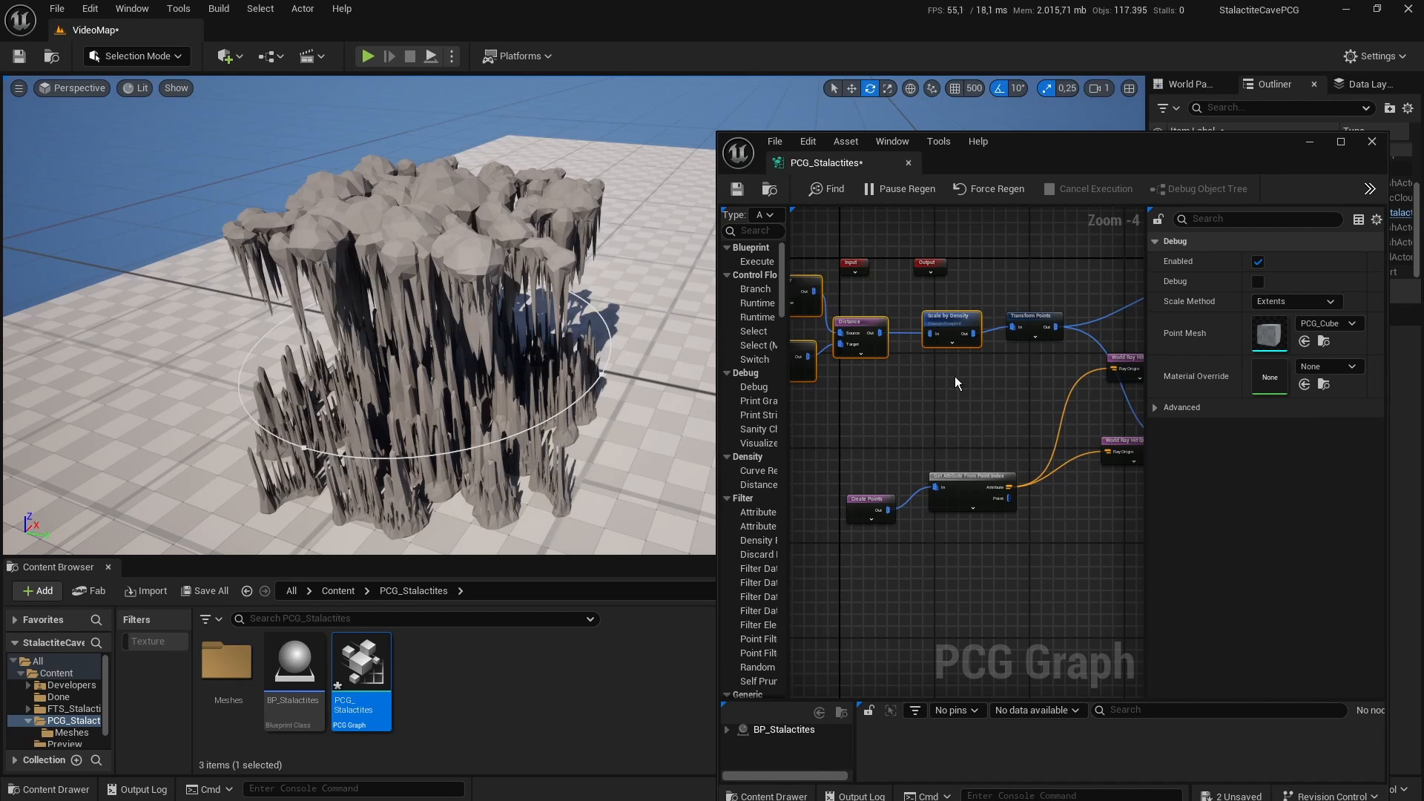
Step: Move the Create Points and Get Attribute From Point Index nodes up closer to the spline branch
right_click_drag(955, 377, 997, 349)
left_click_drag(912, 385, 1007, 393)
left_click(913, 415)
left_click(914, 398)
left_click(1002, 471)
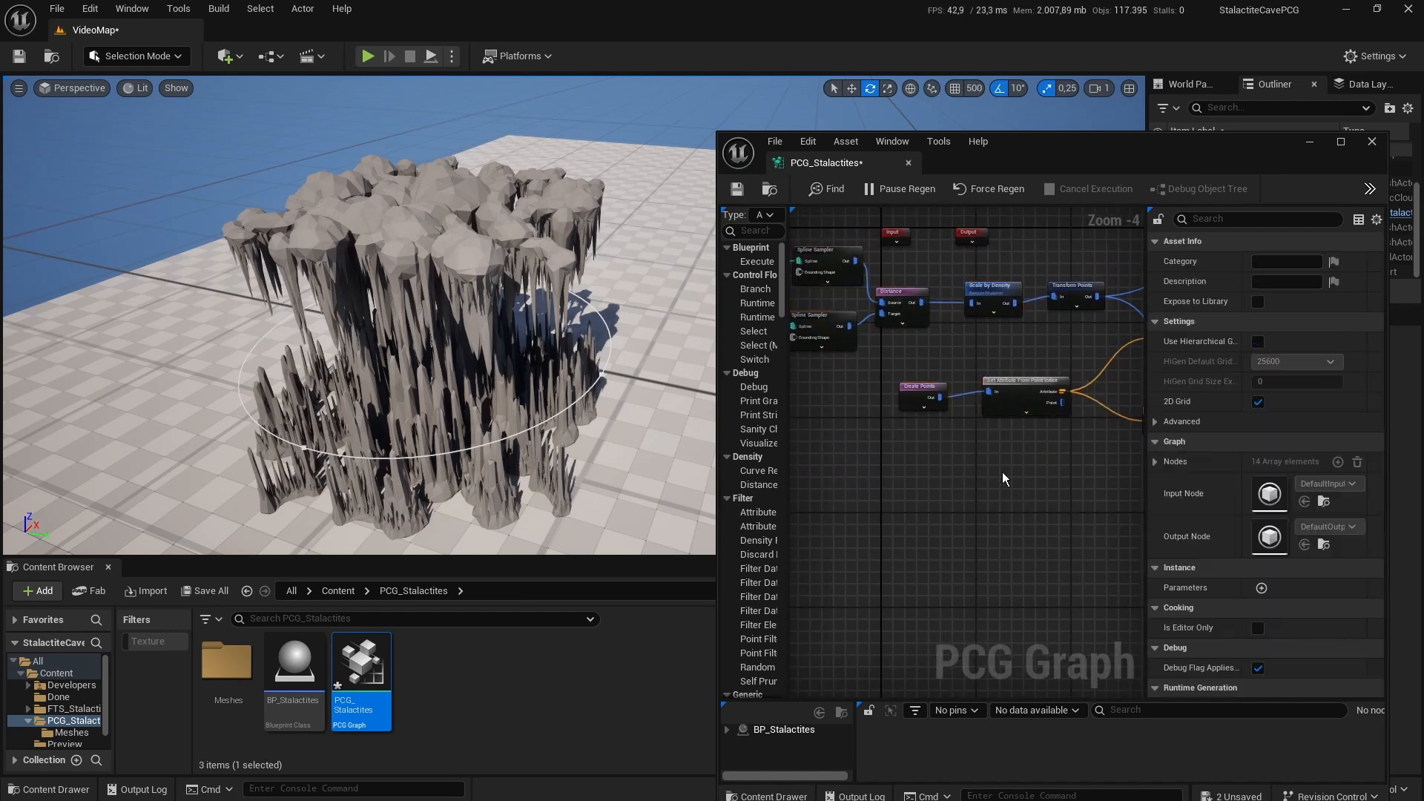
right_click_drag(1002, 471, 1052, 496)
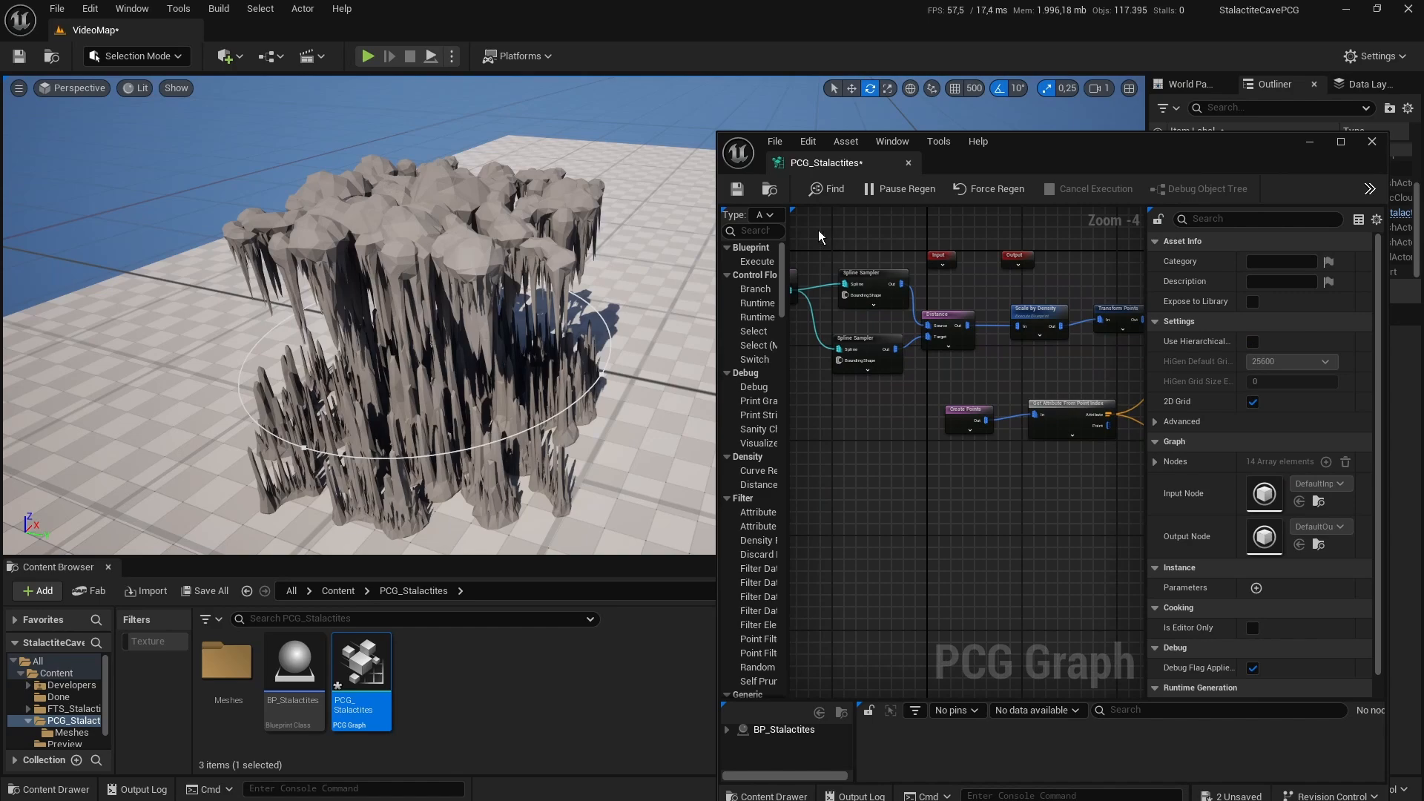
Step: Minimize the PCG graph editor and unhide the ceiling cube in the level
left_click(1309, 142)
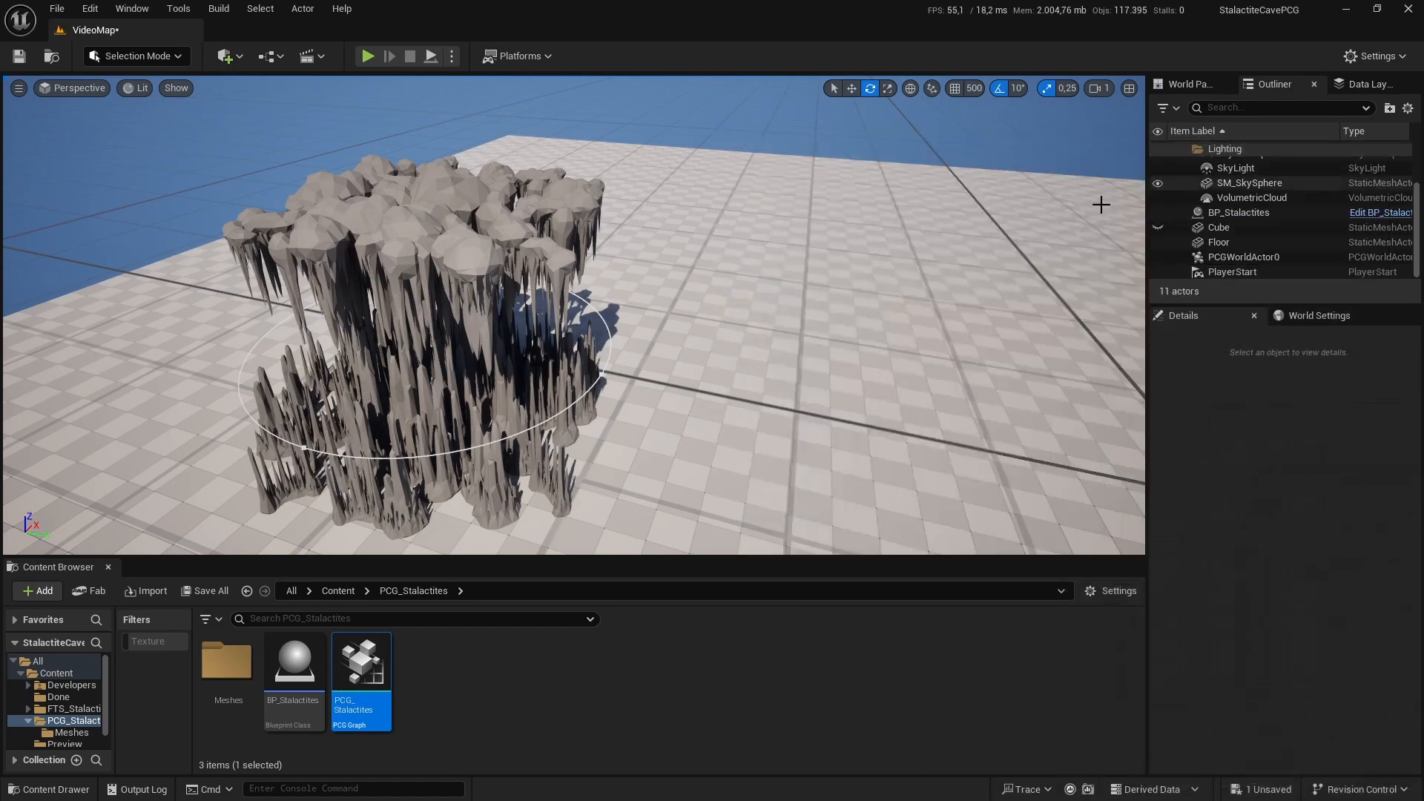
right_click_drag(674, 295, 662, 294)
key("ctrl+h")
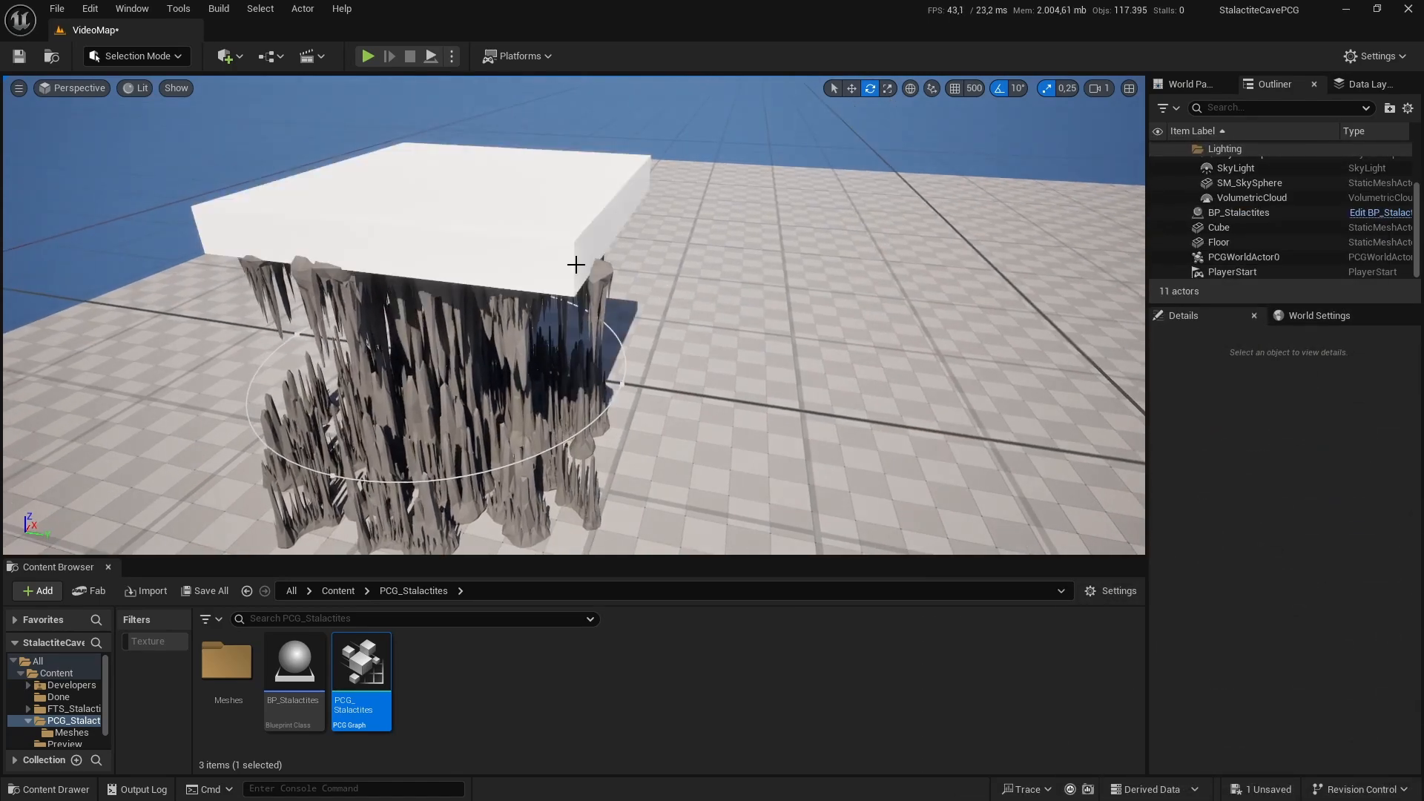
left_click(575, 265)
right_click_drag(575, 264, 655, 280)
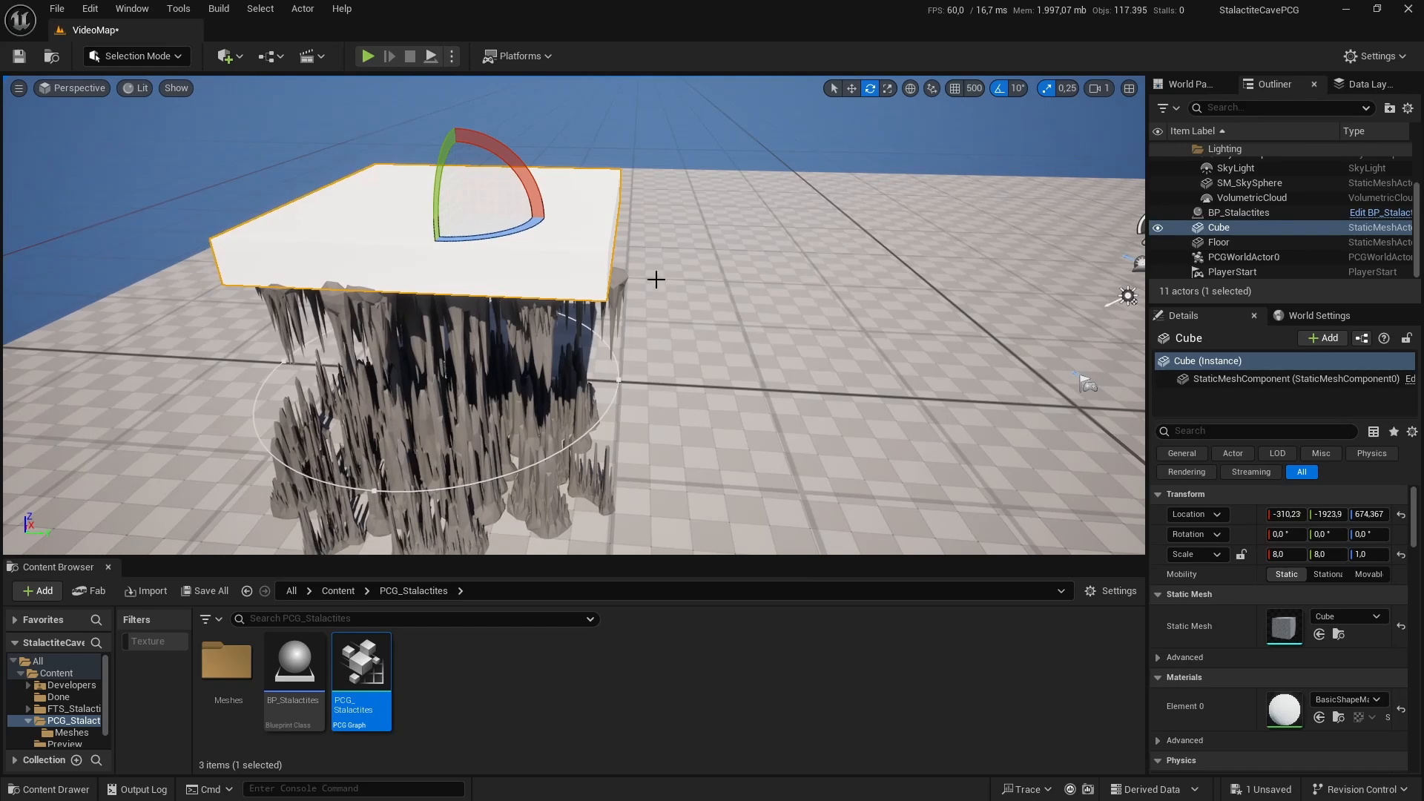
Step: Move BP_Stalactites along Y to about -1492 so it lies only partly beneath the ceiling cube
right_click_drag(553, 405, 583, 415)
key("w")
left_click(521, 406)
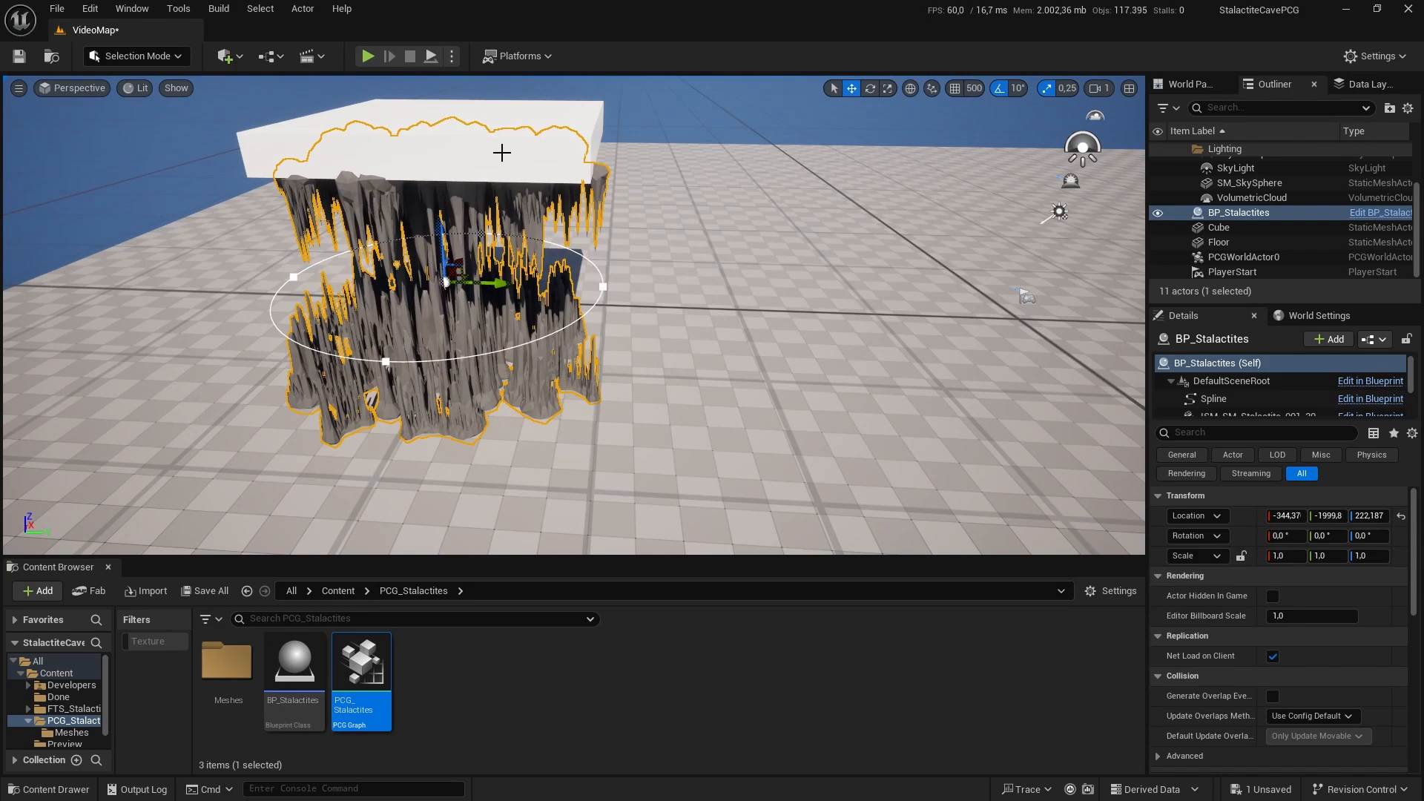
left_click_drag(496, 283, 666, 294)
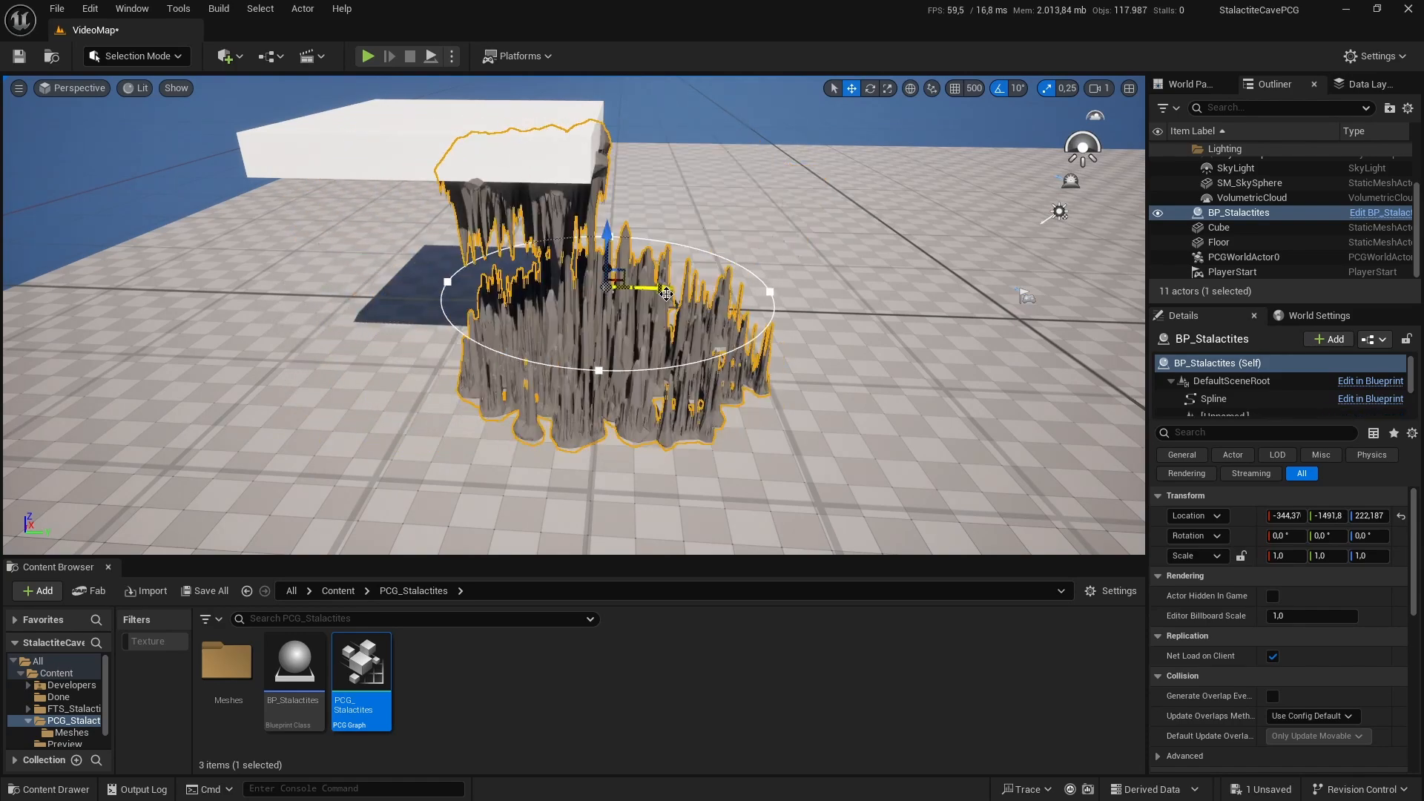
Step: Examine how the stalactites and stalagmites form where the spline area extends past the ceiling cube
right_click_drag(728, 262, 624, 282)
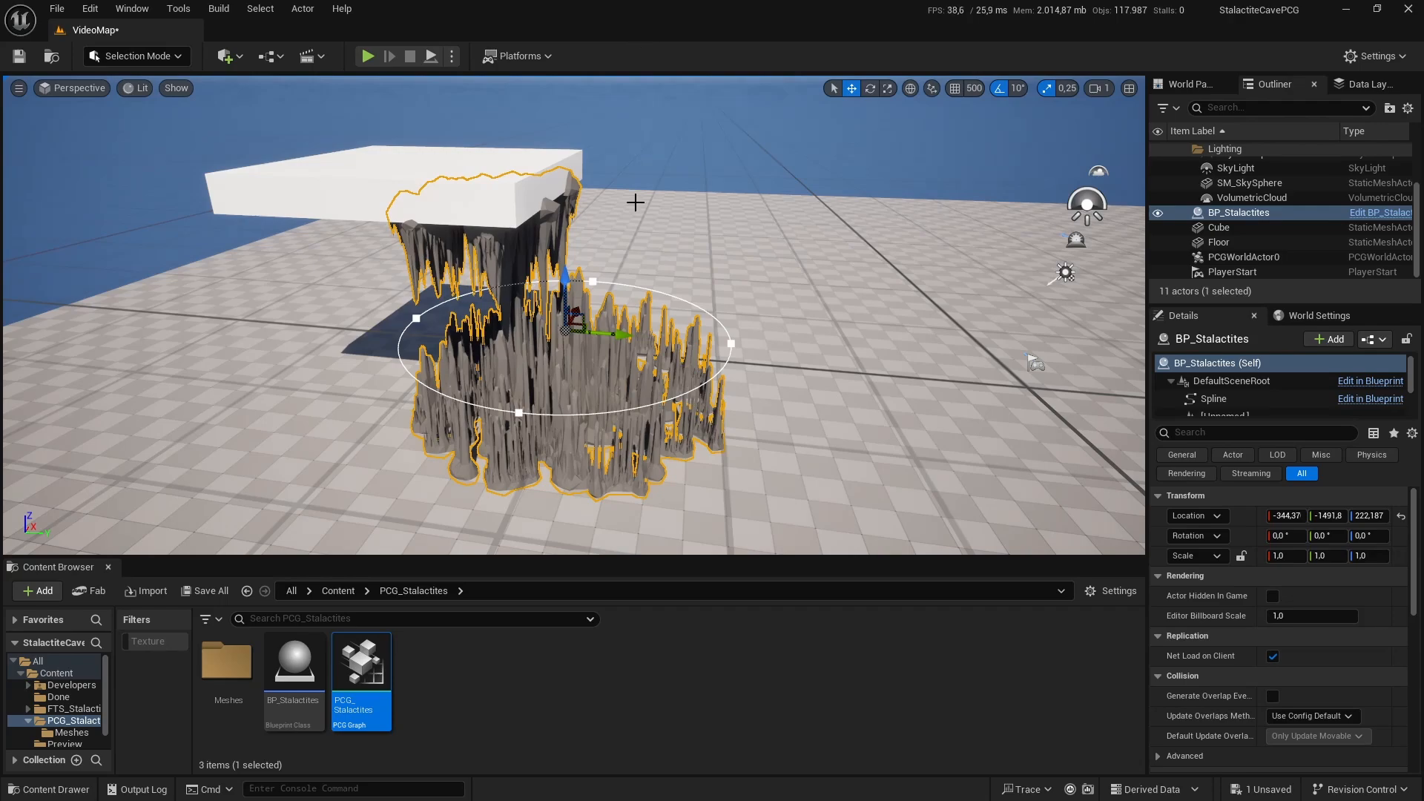
right_click_drag(632, 92, 640, 57)
key("f")
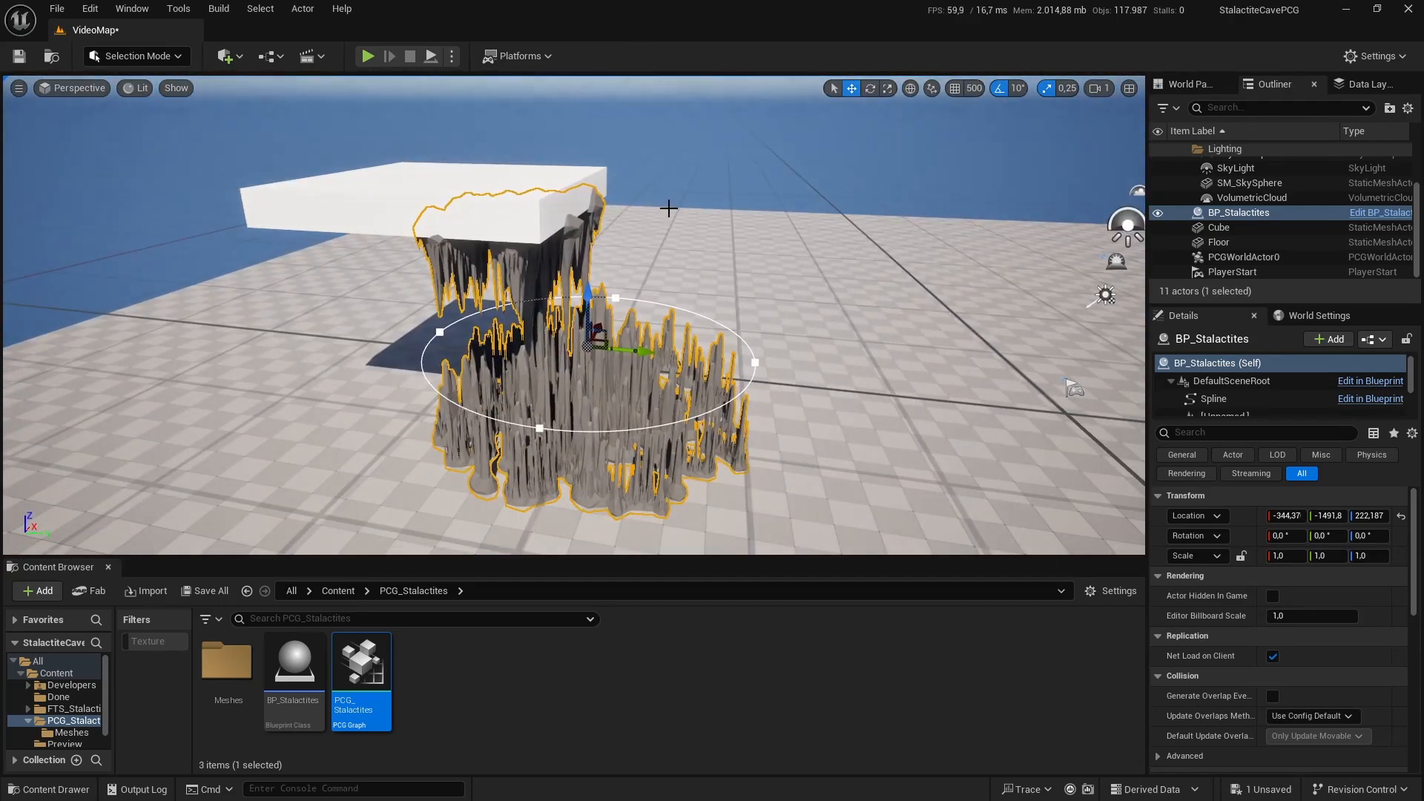
right_click_drag(668, 209, 519, 298)
key("w")
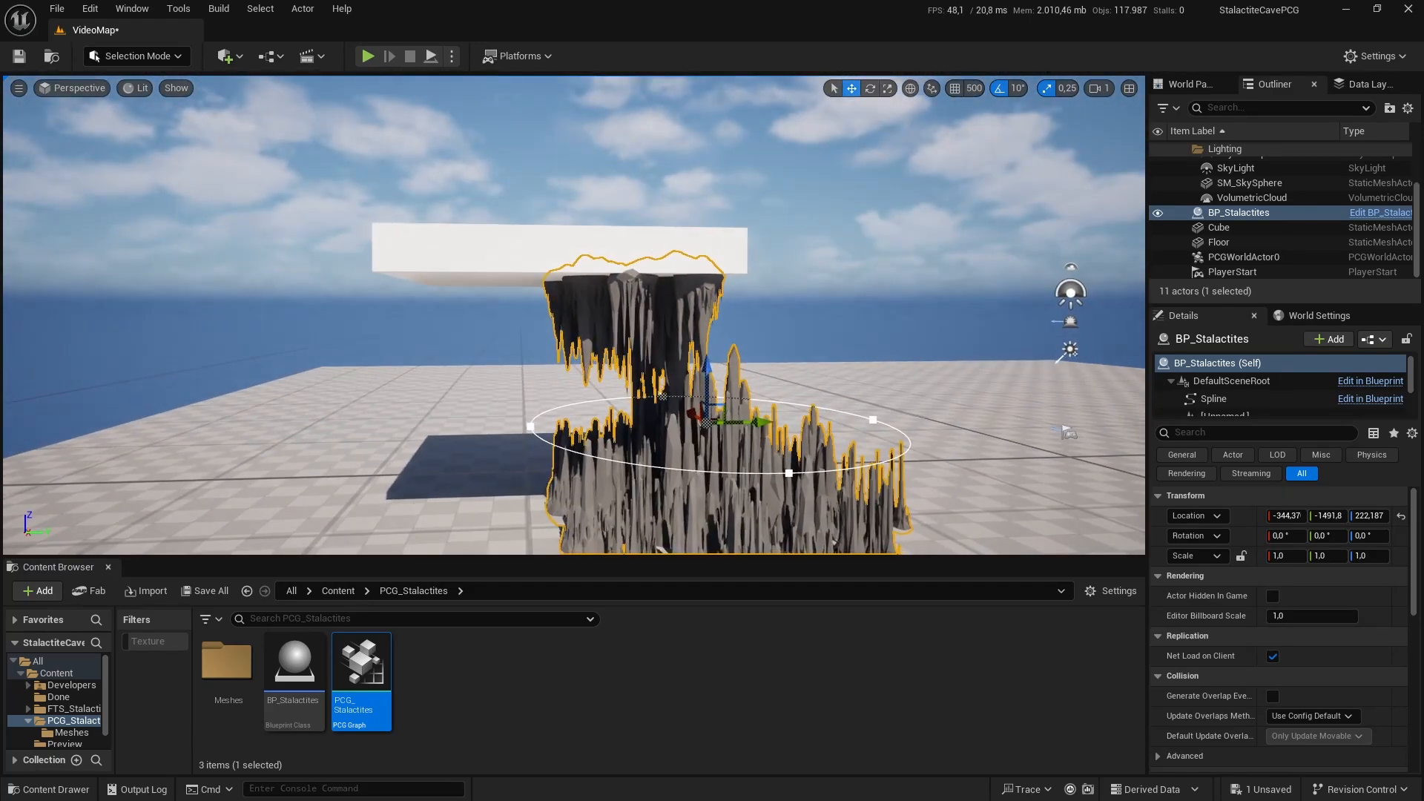
left_click(660, 258)
right_click_drag(659, 273, 677, 321)
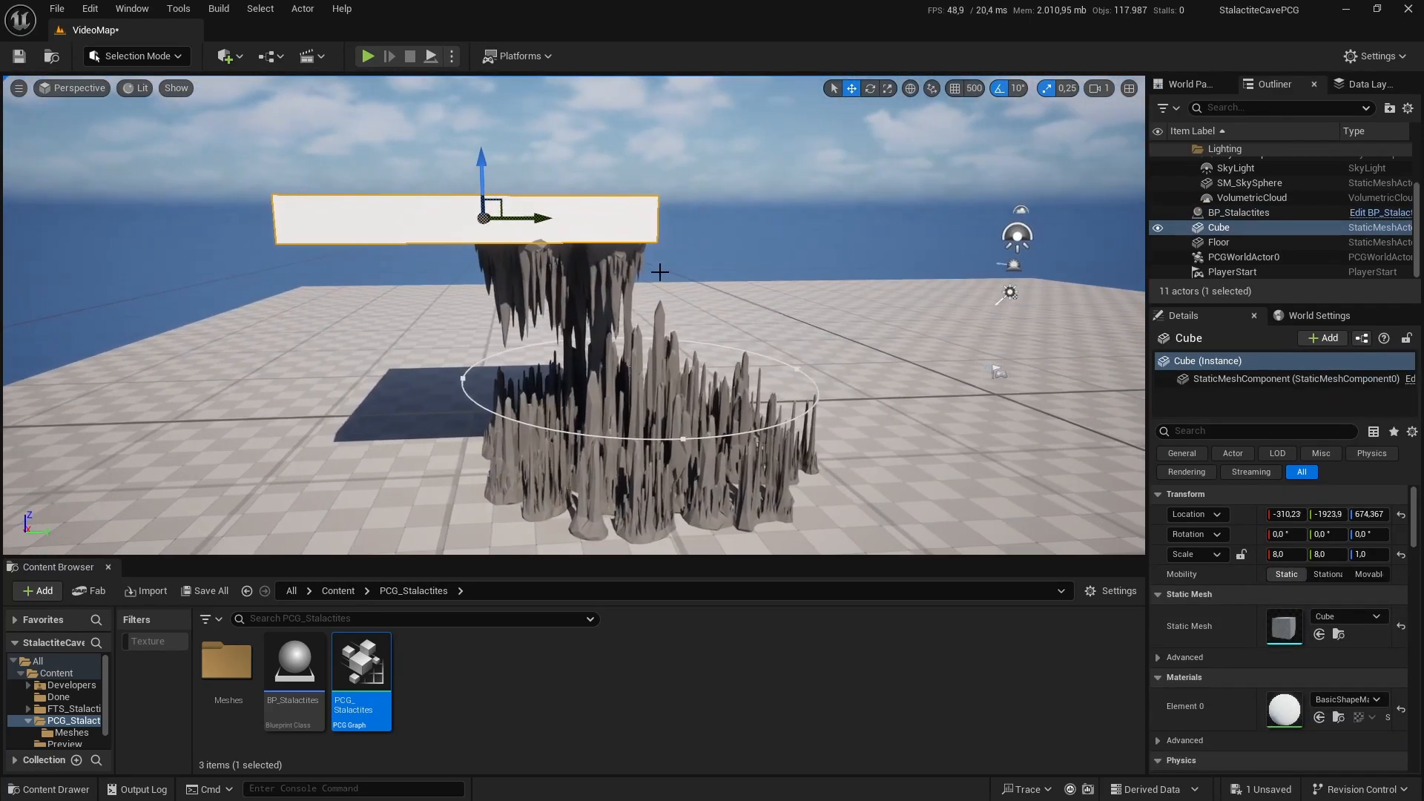
Step: Extend the BP_Stalactites spline from its point at X -500 with a new point at about X -1017, Y 266
left_click(682, 440)
key("f")
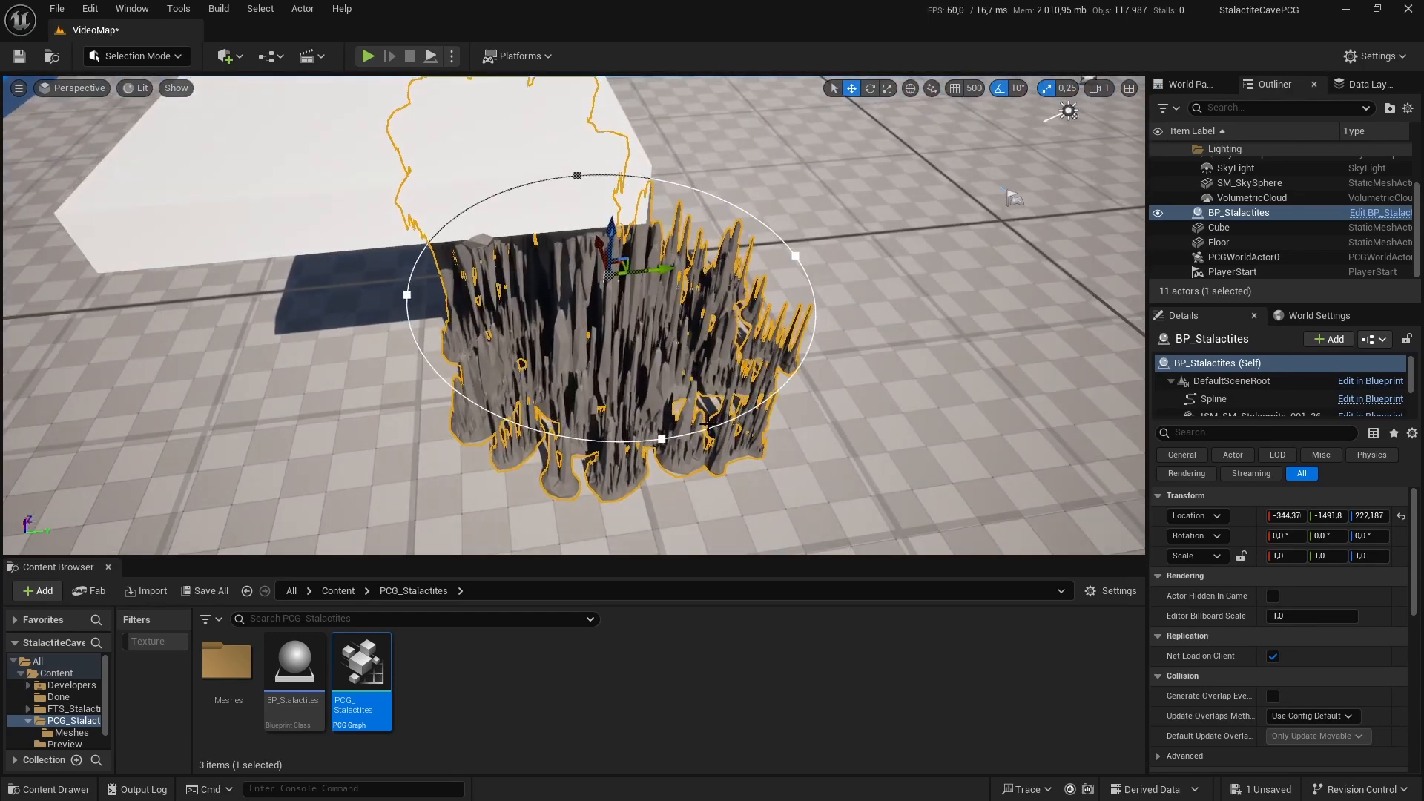
left_click(663, 455)
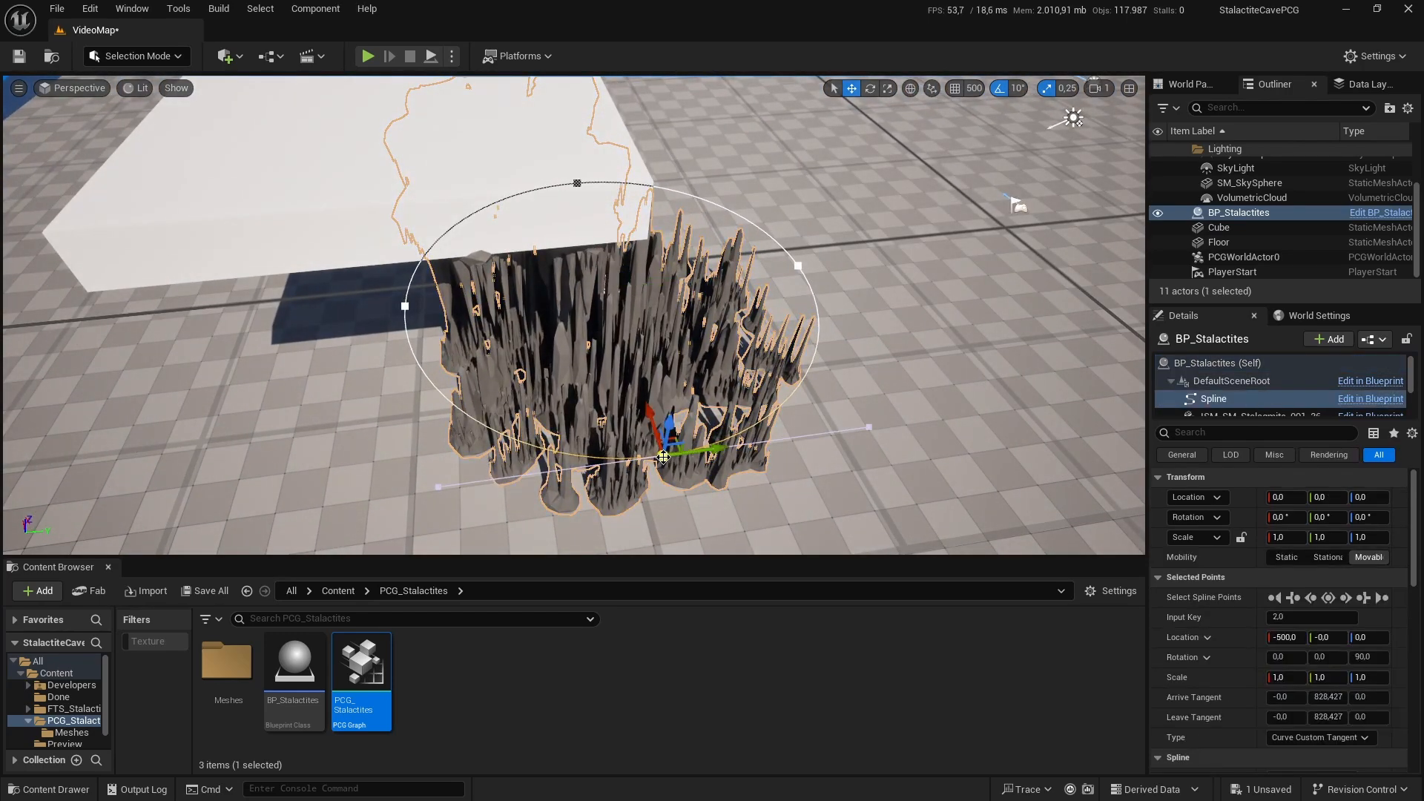
right_click_drag(663, 455, 650, 474)
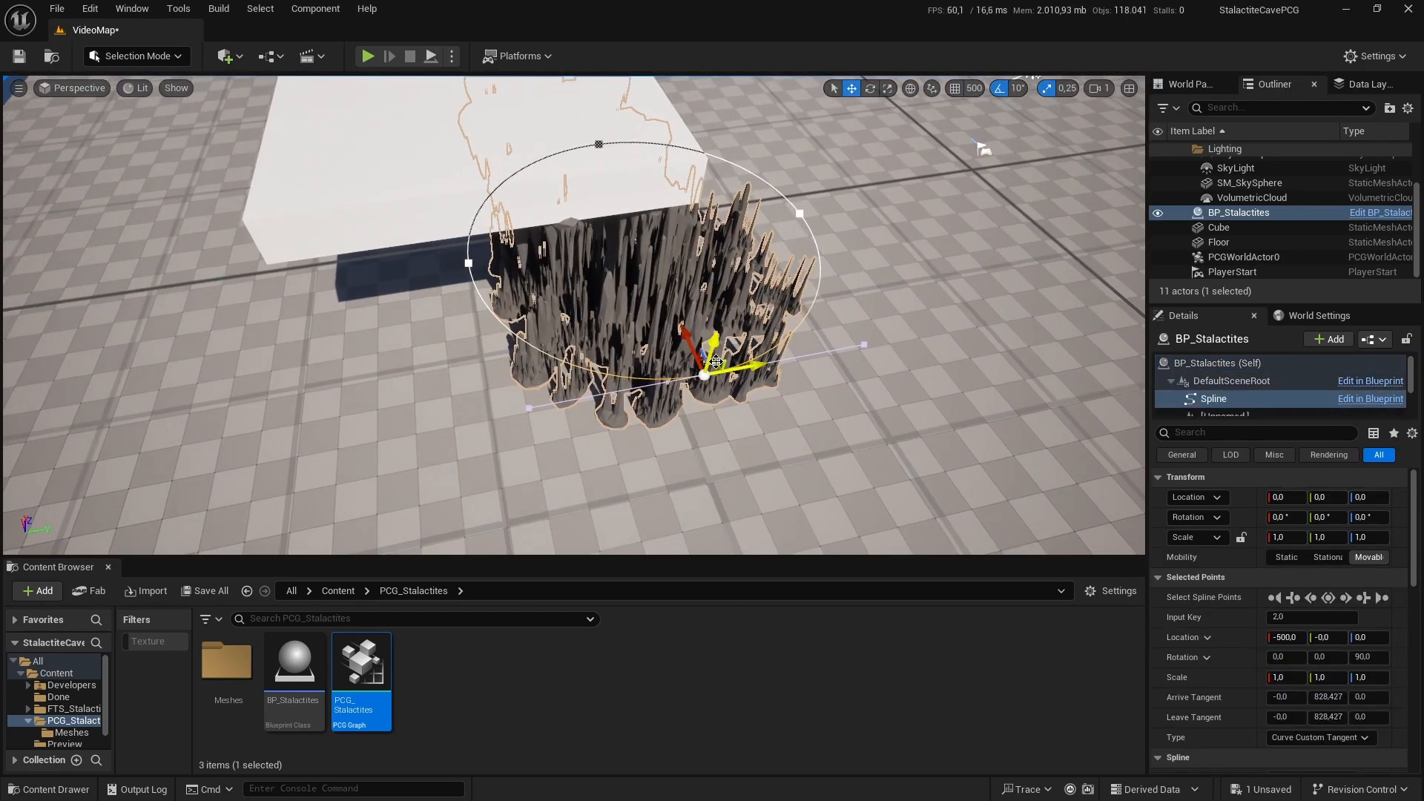
left_click_drag(716, 360, 725, 392)
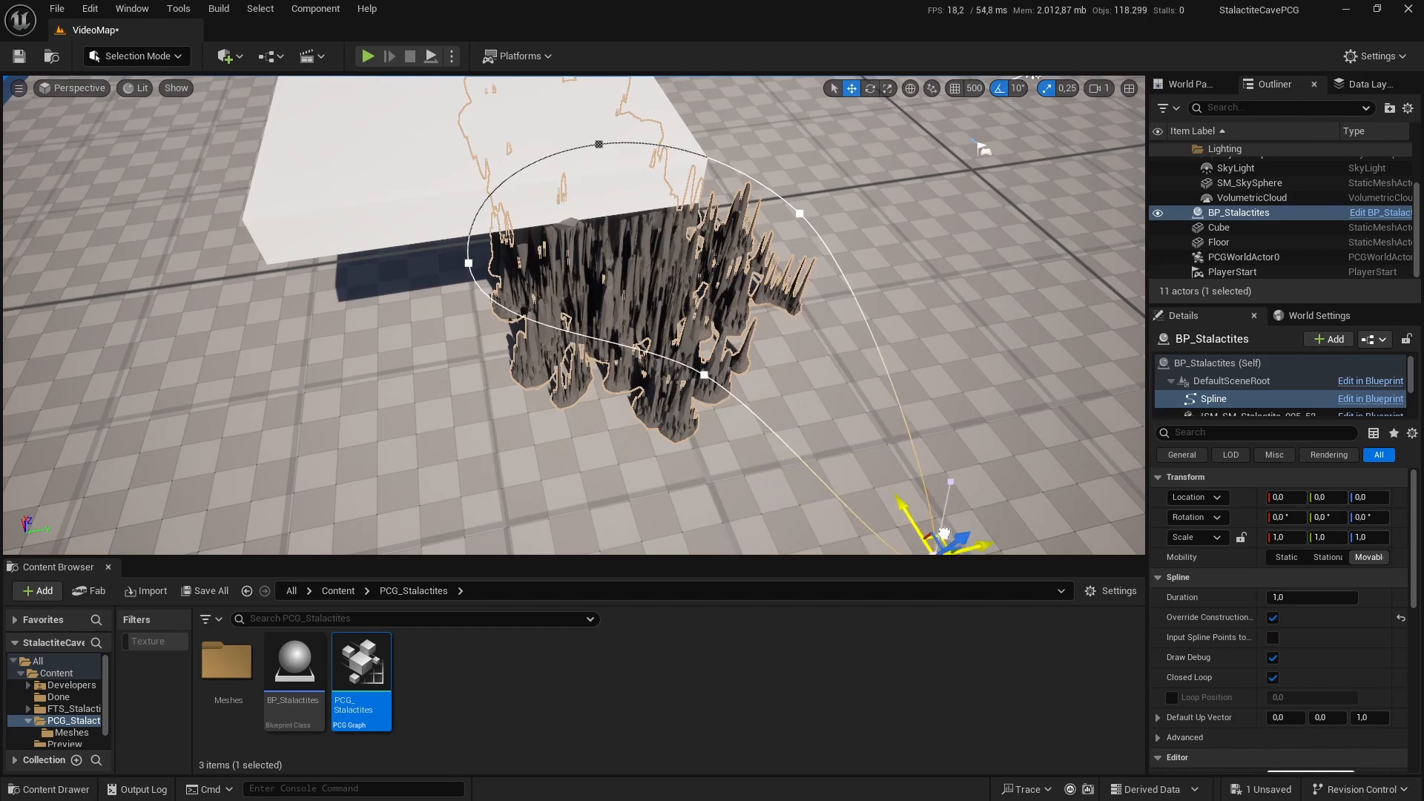
left_click_drag(943, 532, 942, 537)
Step: Add two more spline points that stretch the outline farther out and bring it back toward the original circle
right_click_drag(942, 537, 971, 564)
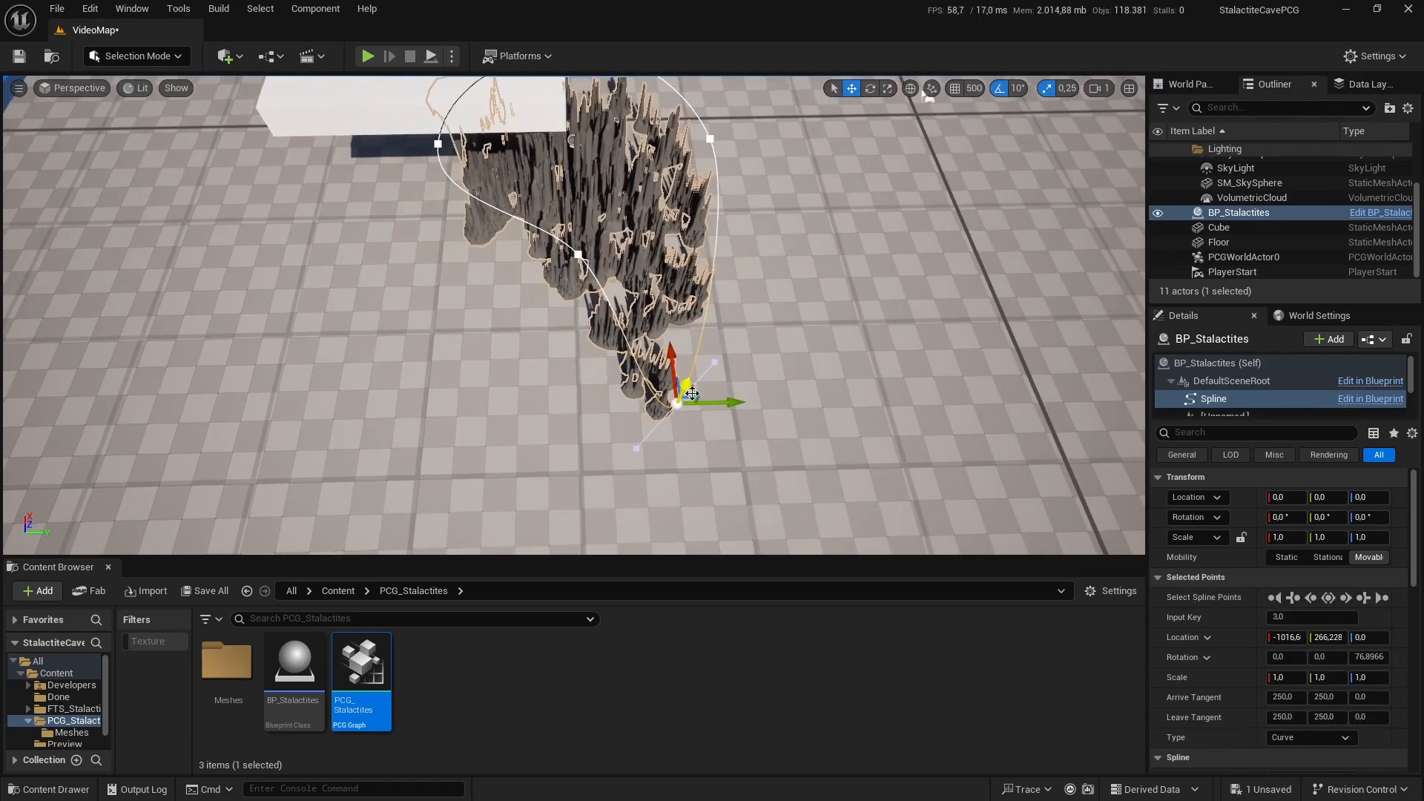
left_click_drag(695, 393, 846, 443)
left_click_drag(943, 424, 891, 378)
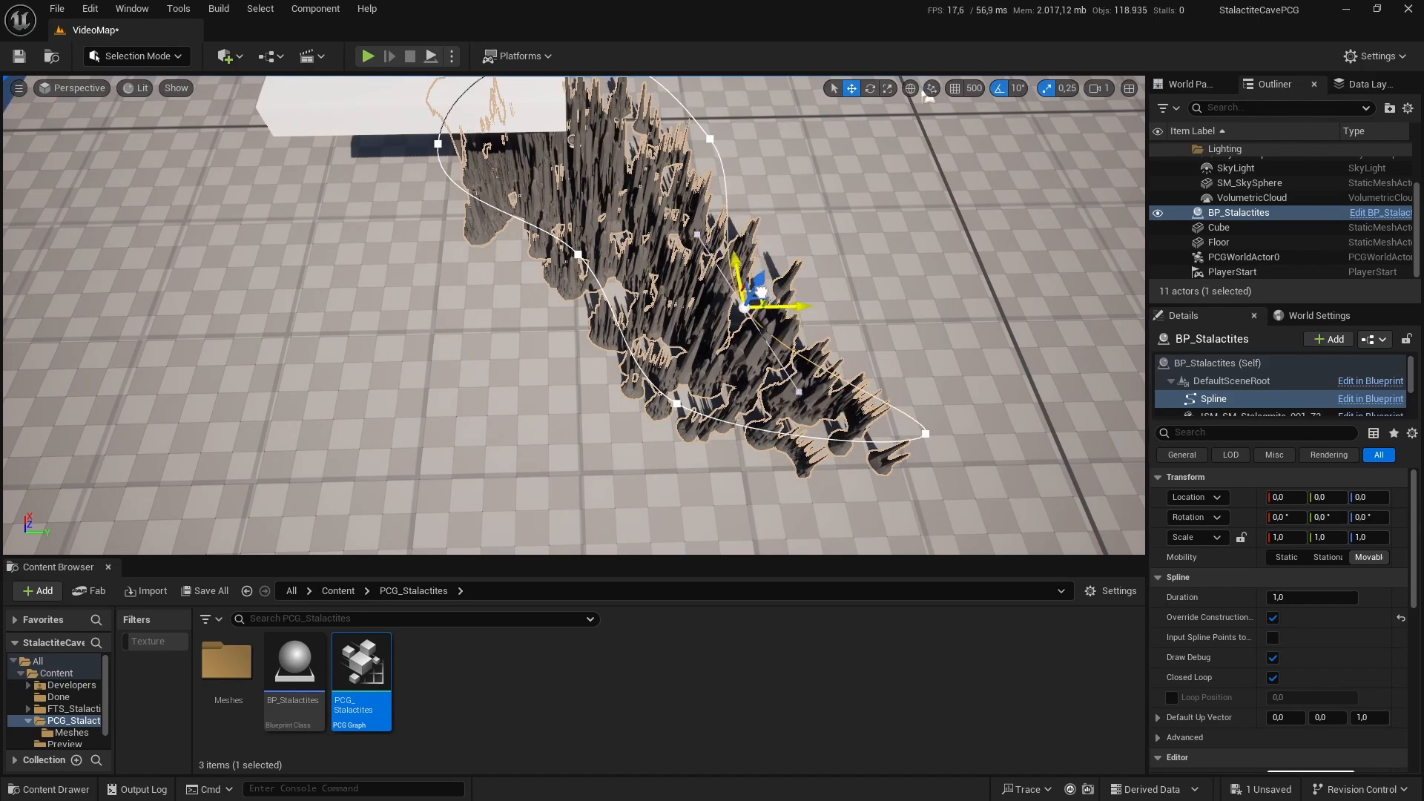
left_click_drag(762, 291, 761, 292)
Step: Reshape the spline outline by pulling its original point at Y 500 outward
right_click_drag(702, 325, 767, 369)
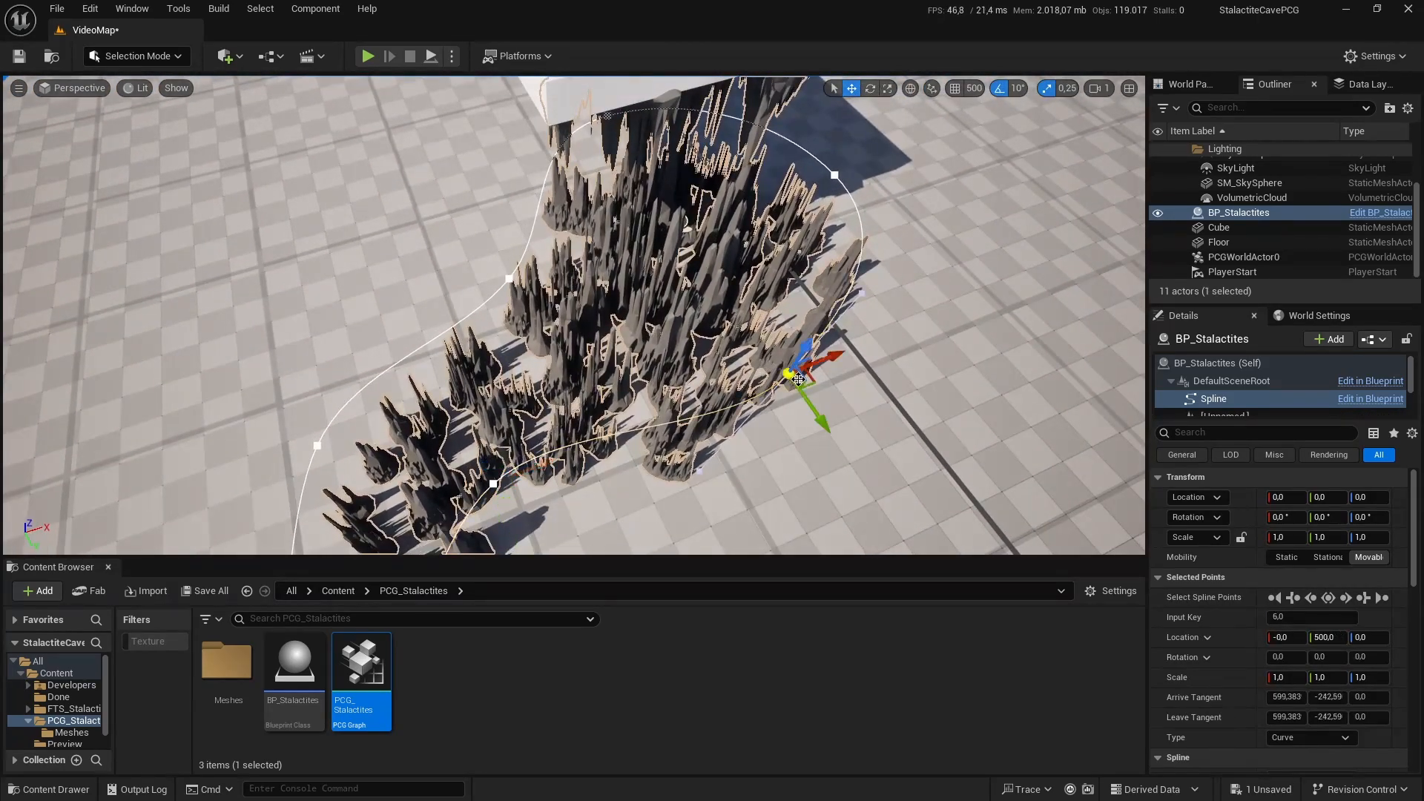
left_click_drag(807, 379, 1046, 410)
left_click_drag(920, 409, 1076, 413, "alt")
left_click(919, 409)
right_click_drag(920, 409, 889, 301)
Step: Duplicate the ceiling cube, tilt the copy -10° about X and place it at about Y -1396, Z 771
right_click_drag(412, 267, 412, 234)
left_click(412, 234)
scroll(445, 247, "down", 3)
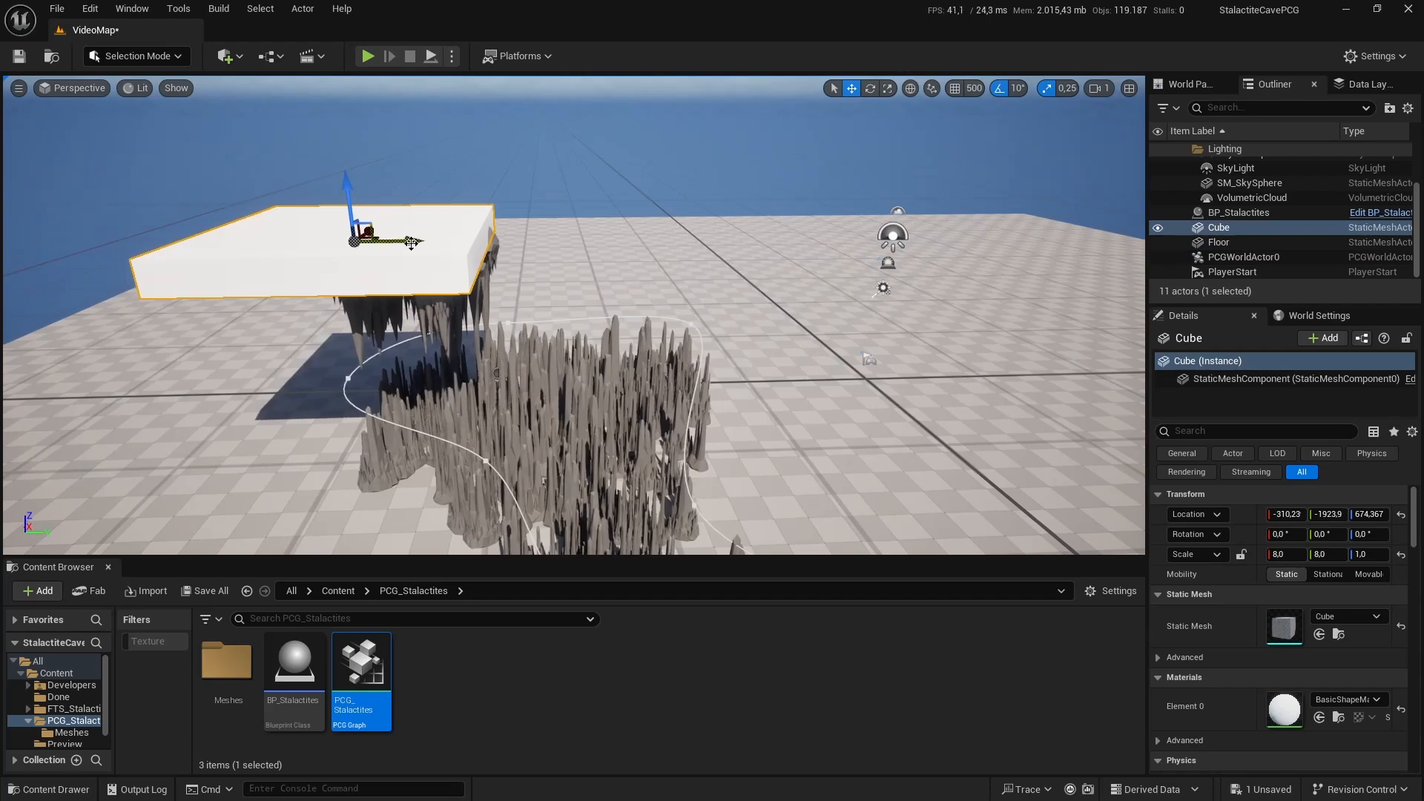
left_click_drag(411, 244, 540, 242, "alt")
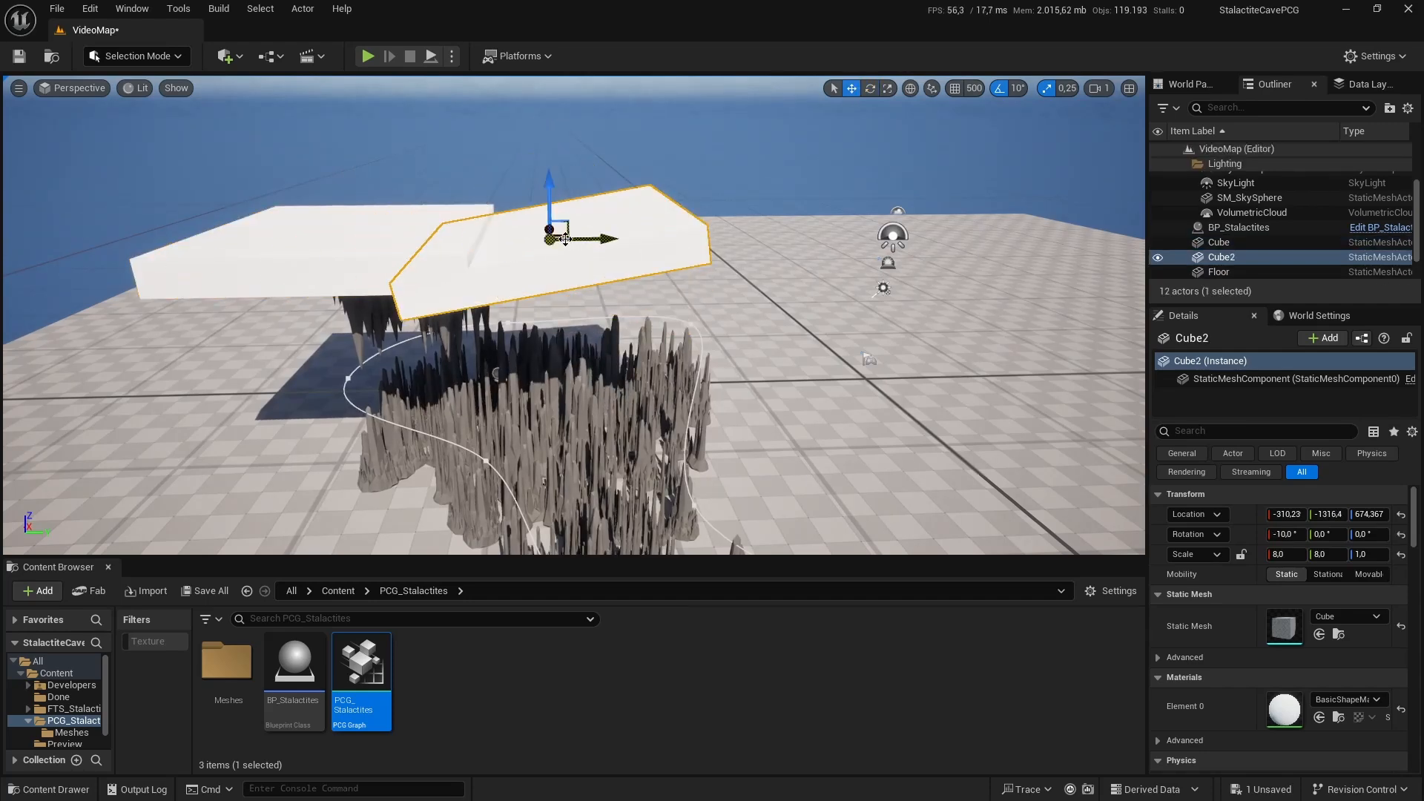
right_click_drag(616, 229, 619, 189)
Step: Duplicate the tilted ceiling cube, rotate the copy to -40° about Y and lower it to about Z 638
key("e")
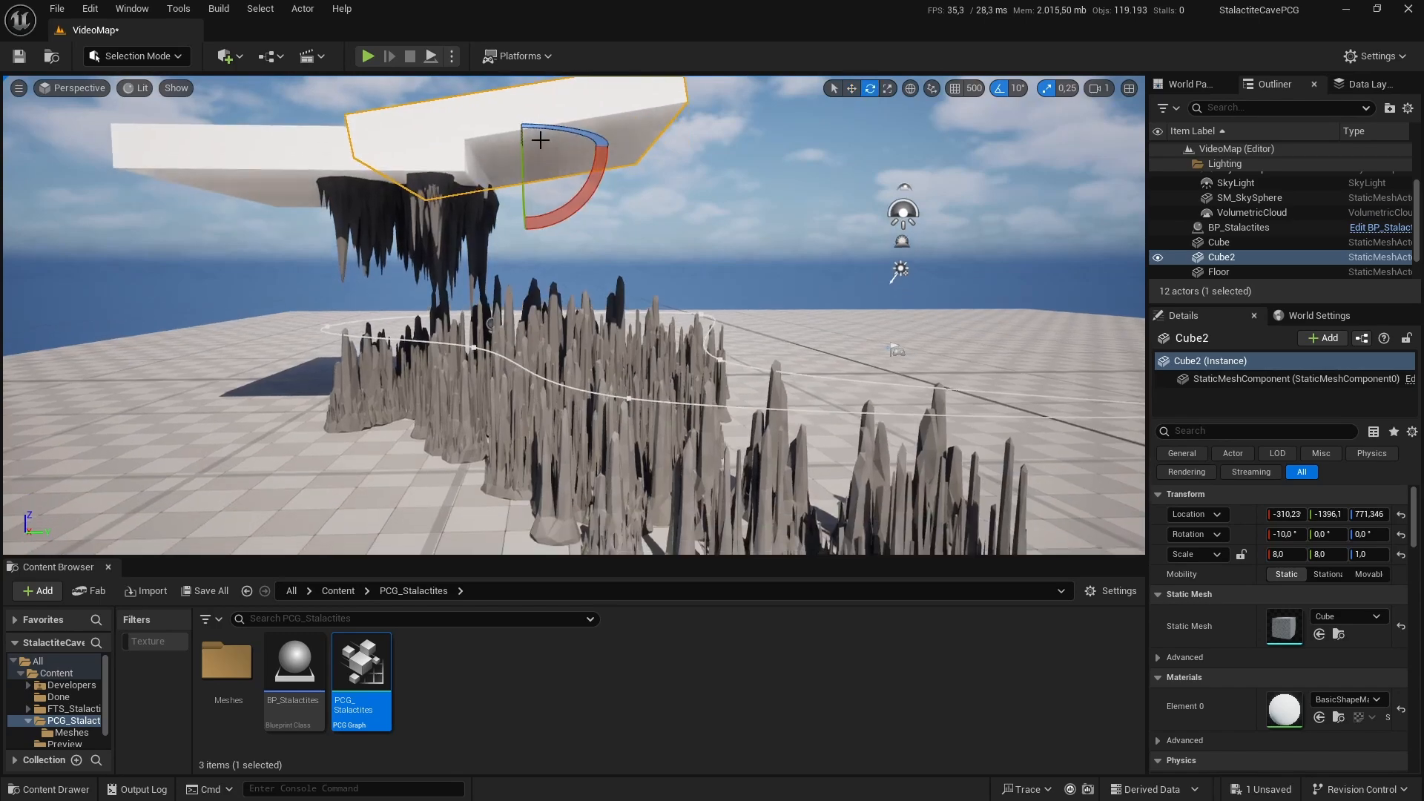
mouse_move(526, 190)
right_mouse_down()
mouse_move(516, 151)
mouse_move(523, 176)
right_mouse_up()
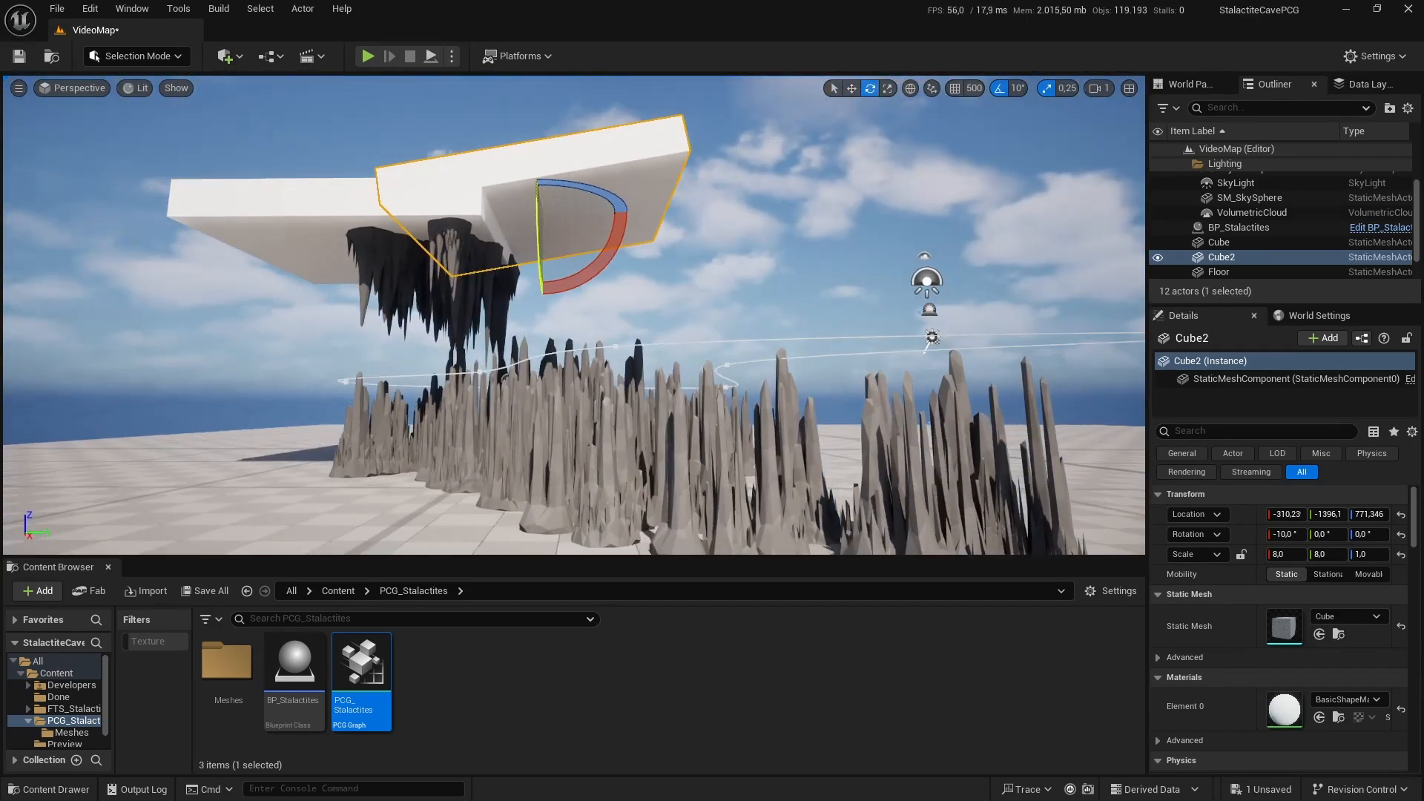
left_click_drag(539, 215, 548, 247, "alt")
key("w")
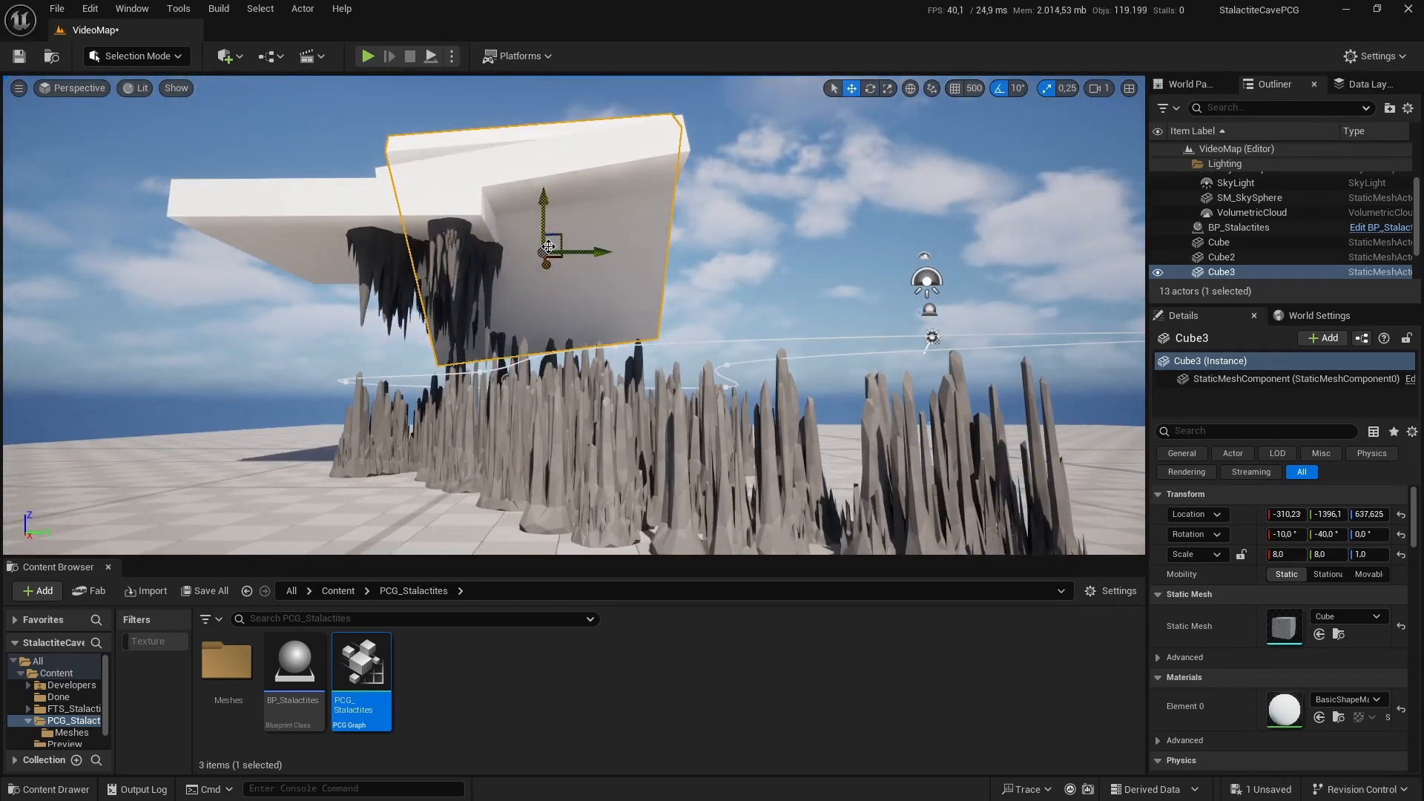
Step: Place two more tilted cube copies at floor level, the last rotated -10° about X and 10° about Y at about Z -148
right_click_drag(620, 309, 620, 341)
left_click_drag(562, 282, 668, 510, "alt")
right_click_drag(667, 510, 666, 589)
key("e")
left_click_drag(717, 361, 730, 411, "alt")
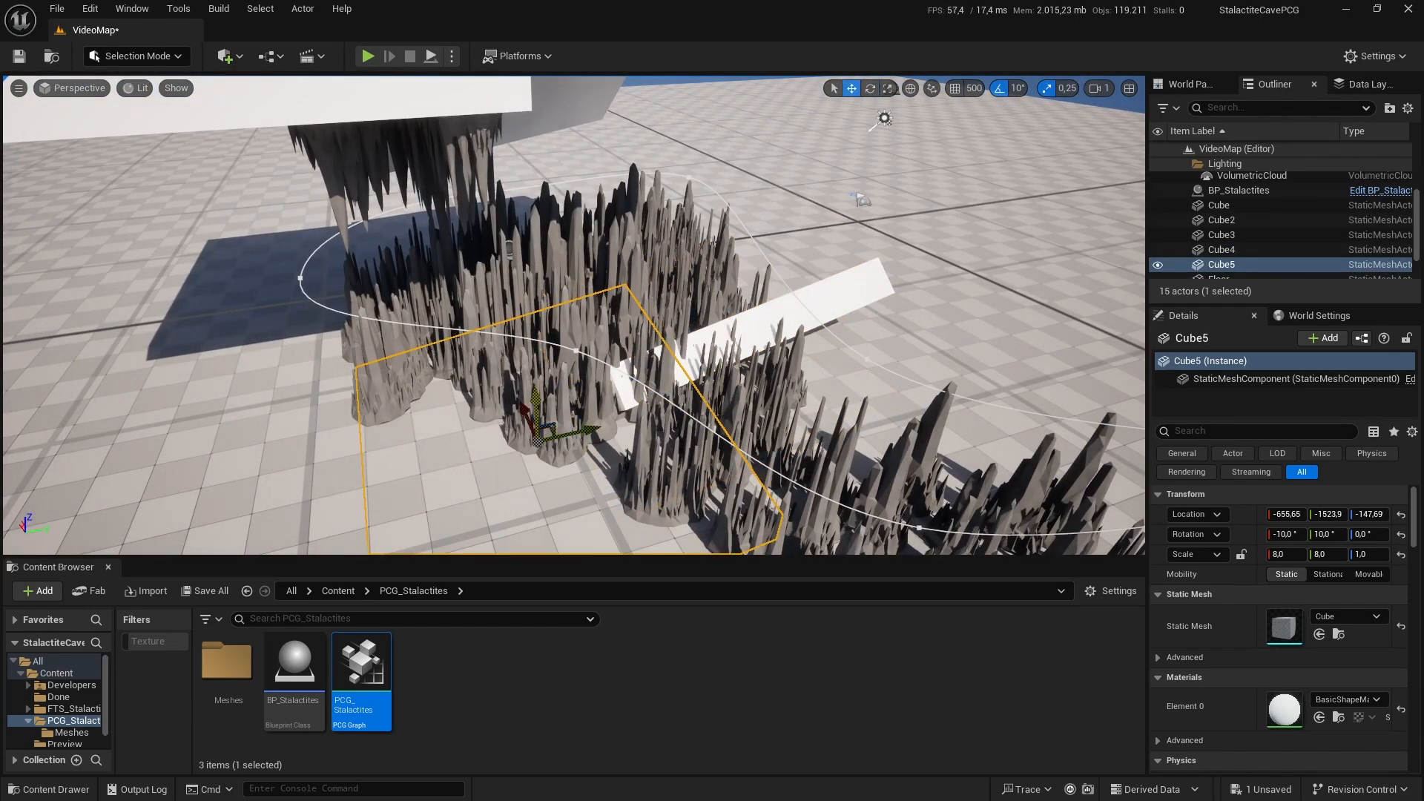
Step: Move BP_Stalactites to about Y -1536 so the meshes regenerate on the added cubes
right_click_drag(540, 361, 552, 325)
left_click(540, 361)
left_click_drag(589, 284, 582, 284)
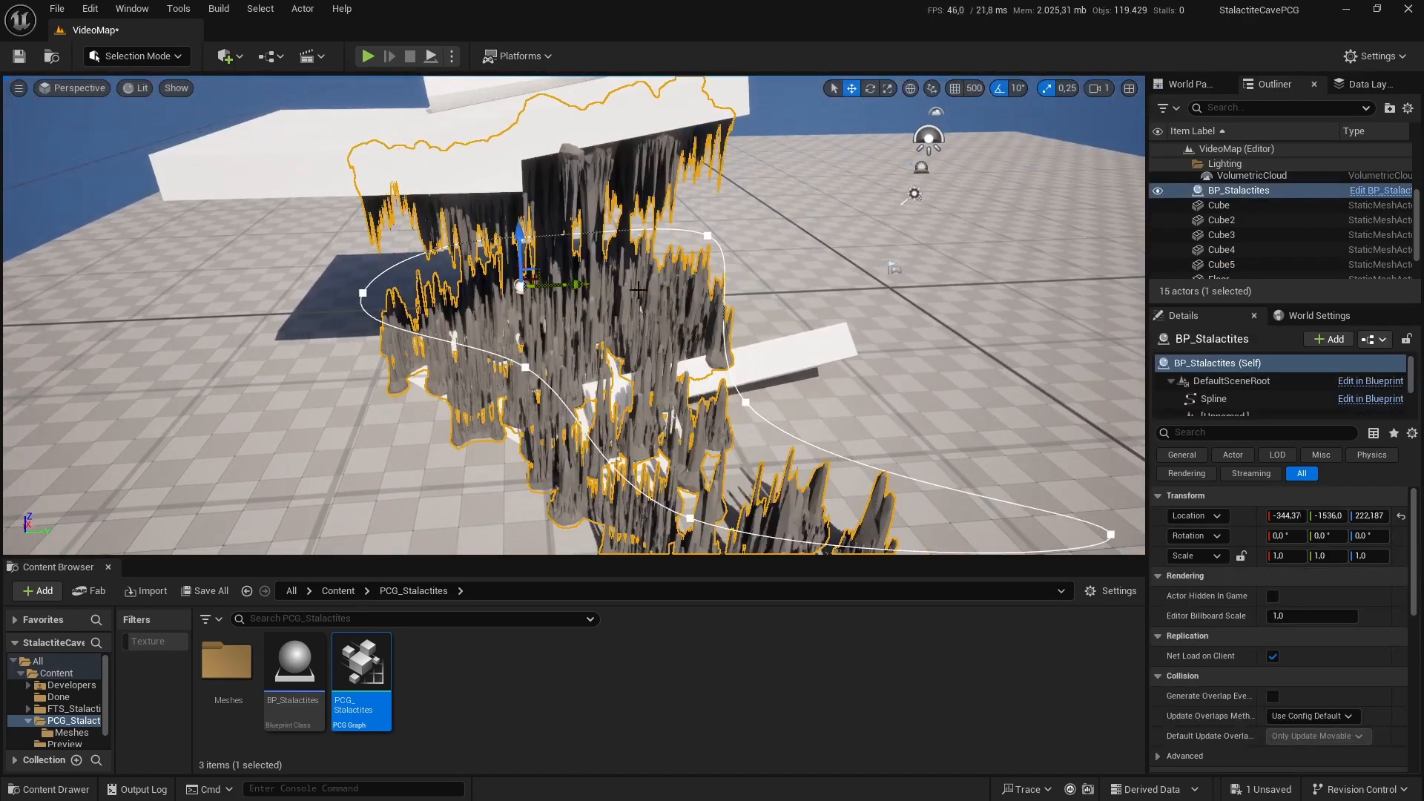
Step: Examine how the stalactites and stalagmites follow the tilted cubes on the ceiling and floor
right_click_drag(582, 284, 610, 269)
left_click(756, 288)
right_click_drag(756, 288, 821, 213)
left_click(849, 178)
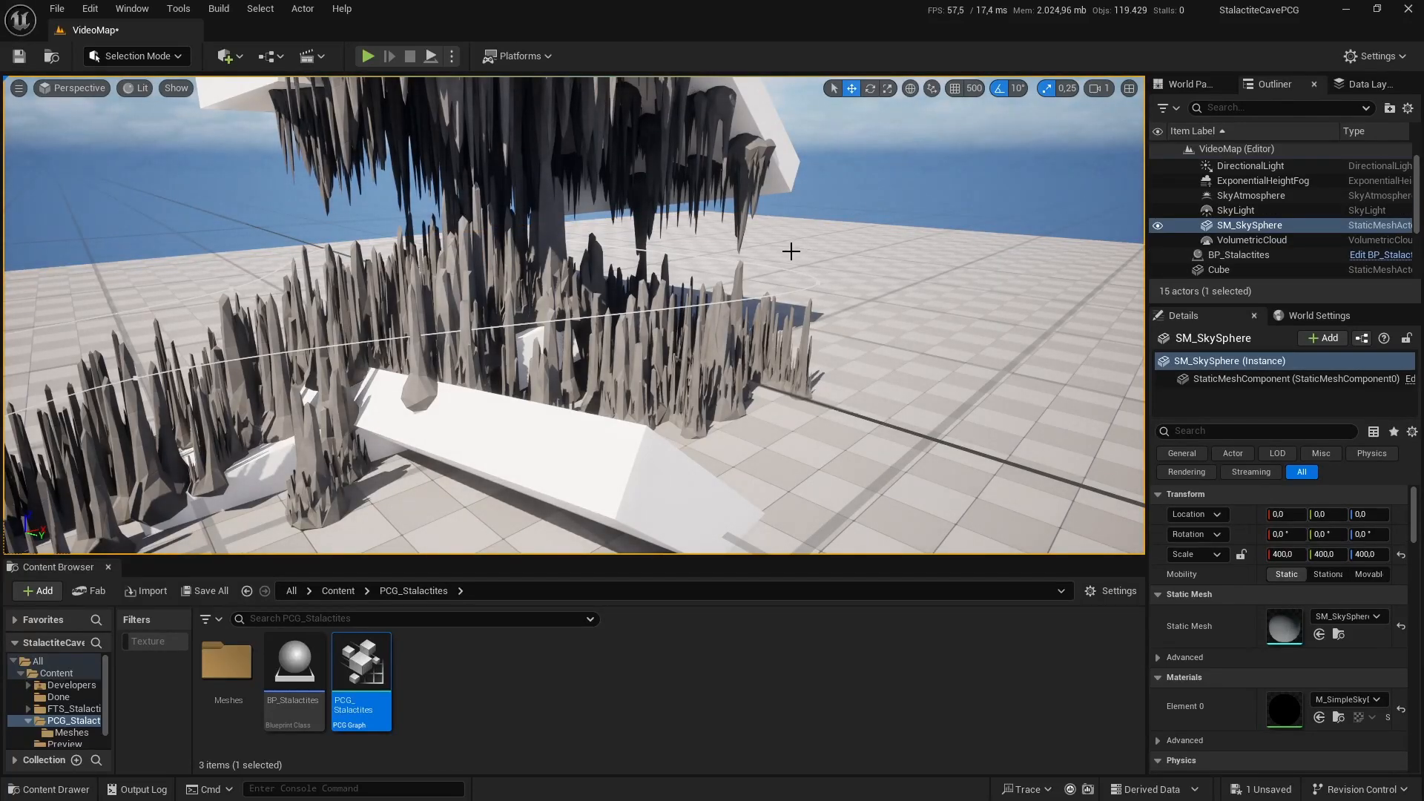
right_click_drag(779, 280, 779, 248)
left_click(638, 232)
right_click_drag(637, 231, 629, 229)
key("s")
Step: Raise Cube2 to about Z 987 and nudge BP_Stalactites to regenerate the stalactites against it
right_click(650, 273)
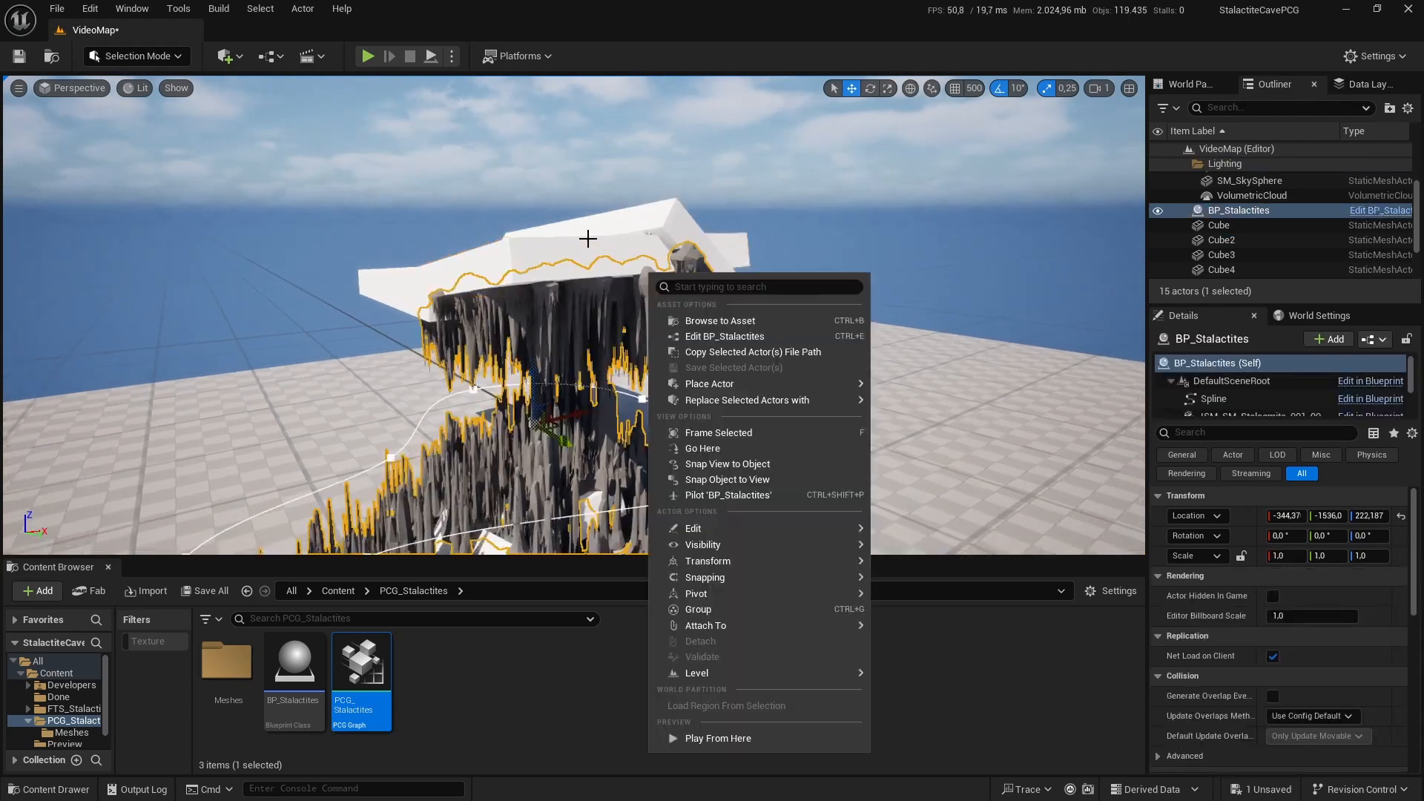
left_click(588, 233)
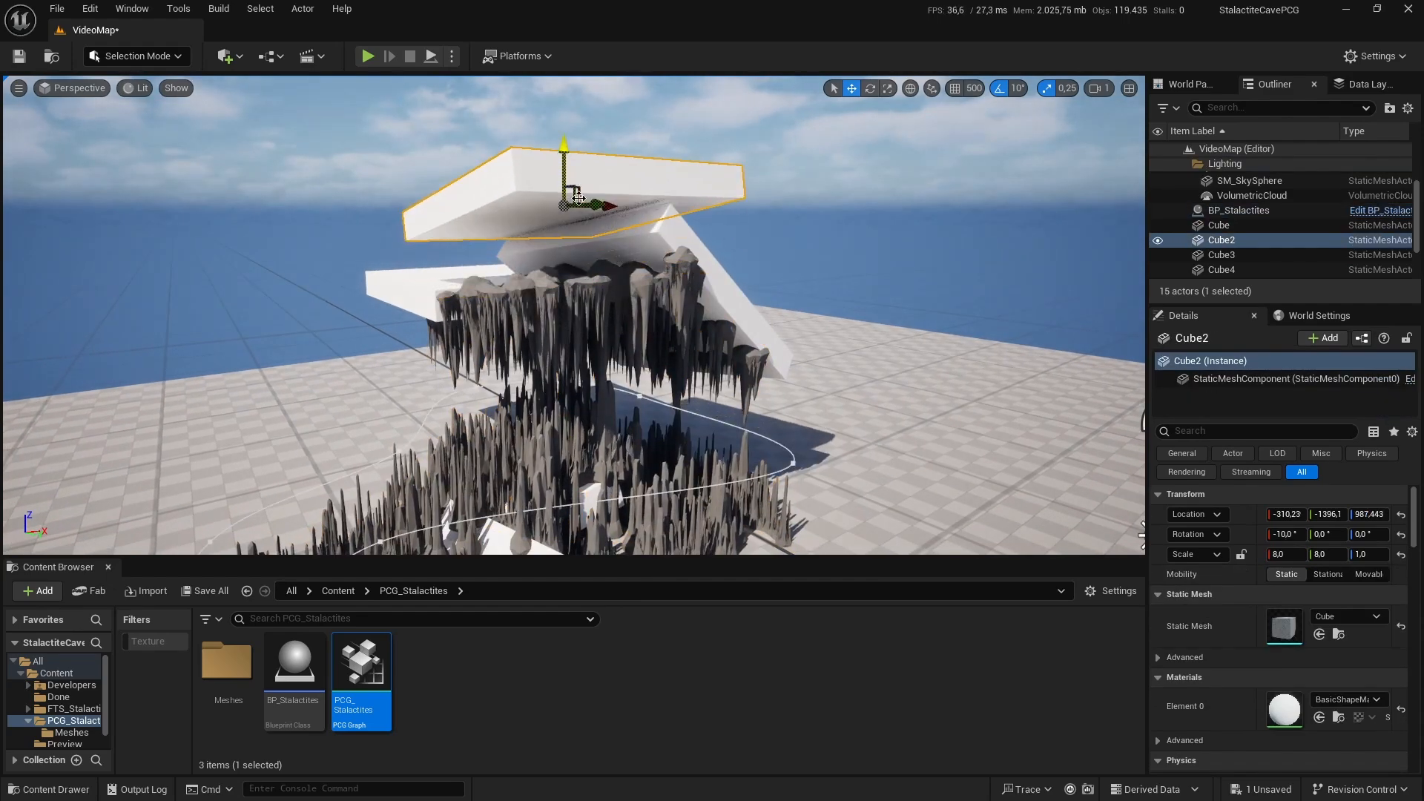
right_click_drag(579, 198, 619, 311)
left_click(578, 198)
right_click_drag(578, 198, 566, 125)
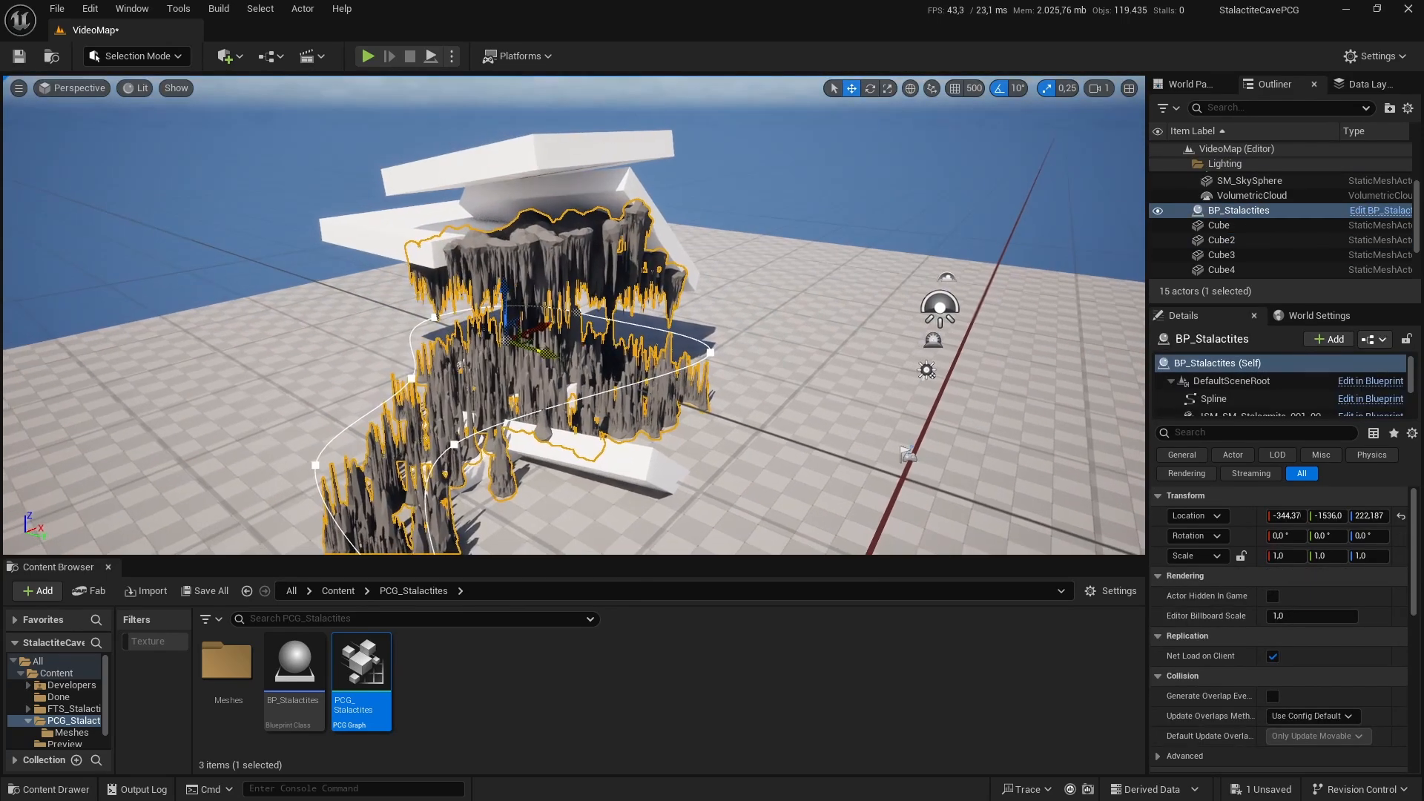
right_click_drag(772, 366, 779, 337)
Step: Examine the stalactites hanging from the raised and sloped ceiling cubes from several angles
left_click(772, 366)
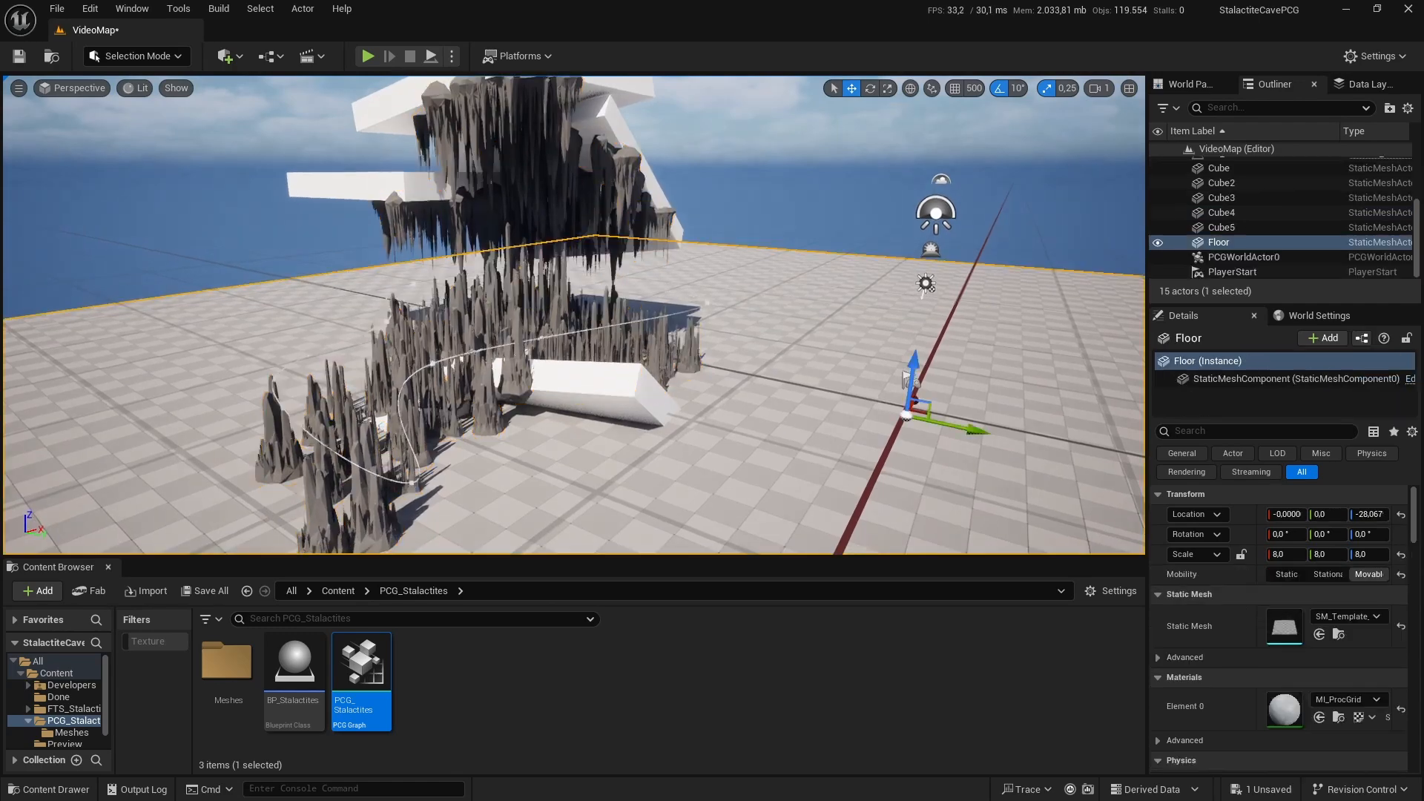
right_click_drag(906, 268, 889, 212)
left_click(906, 267)
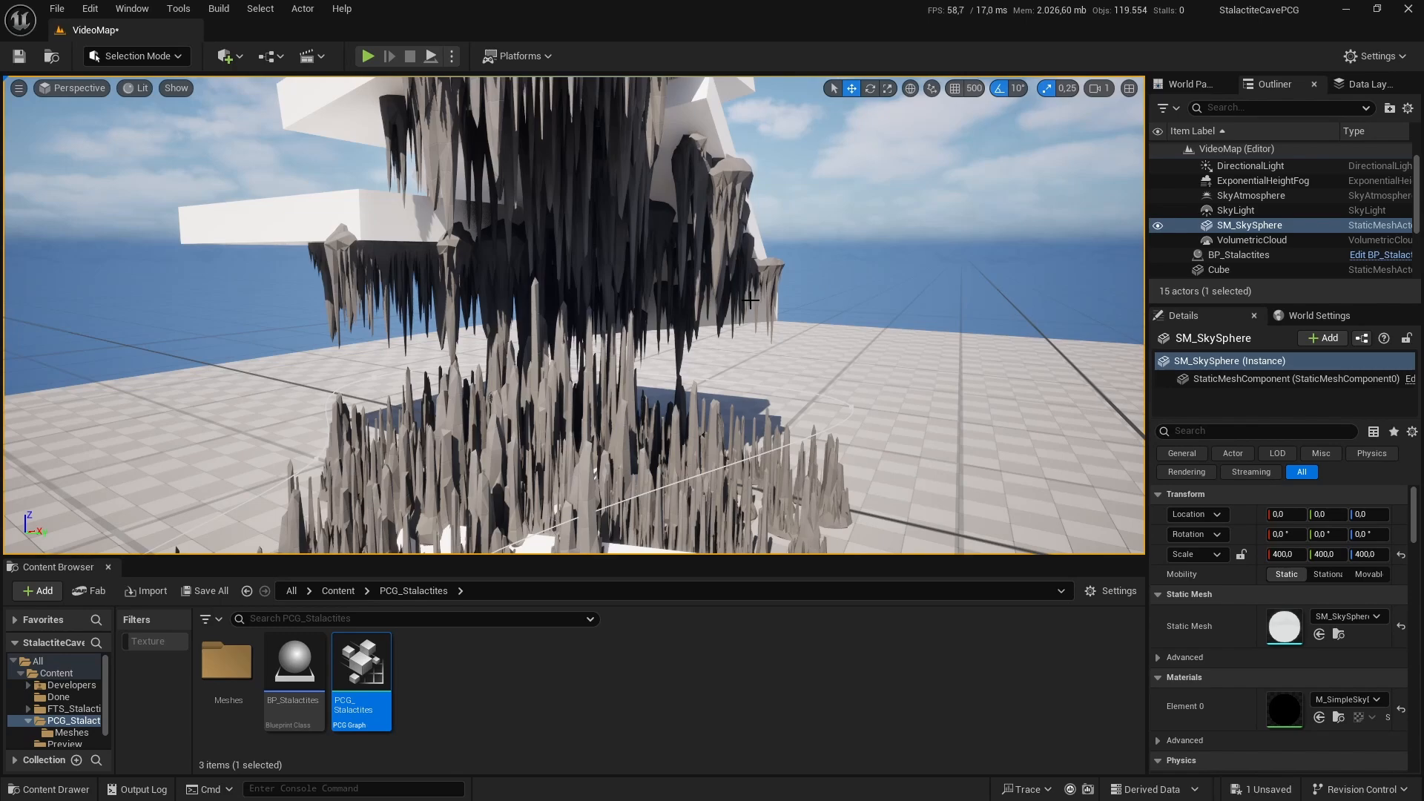
right_click_drag(781, 288, 631, 254)
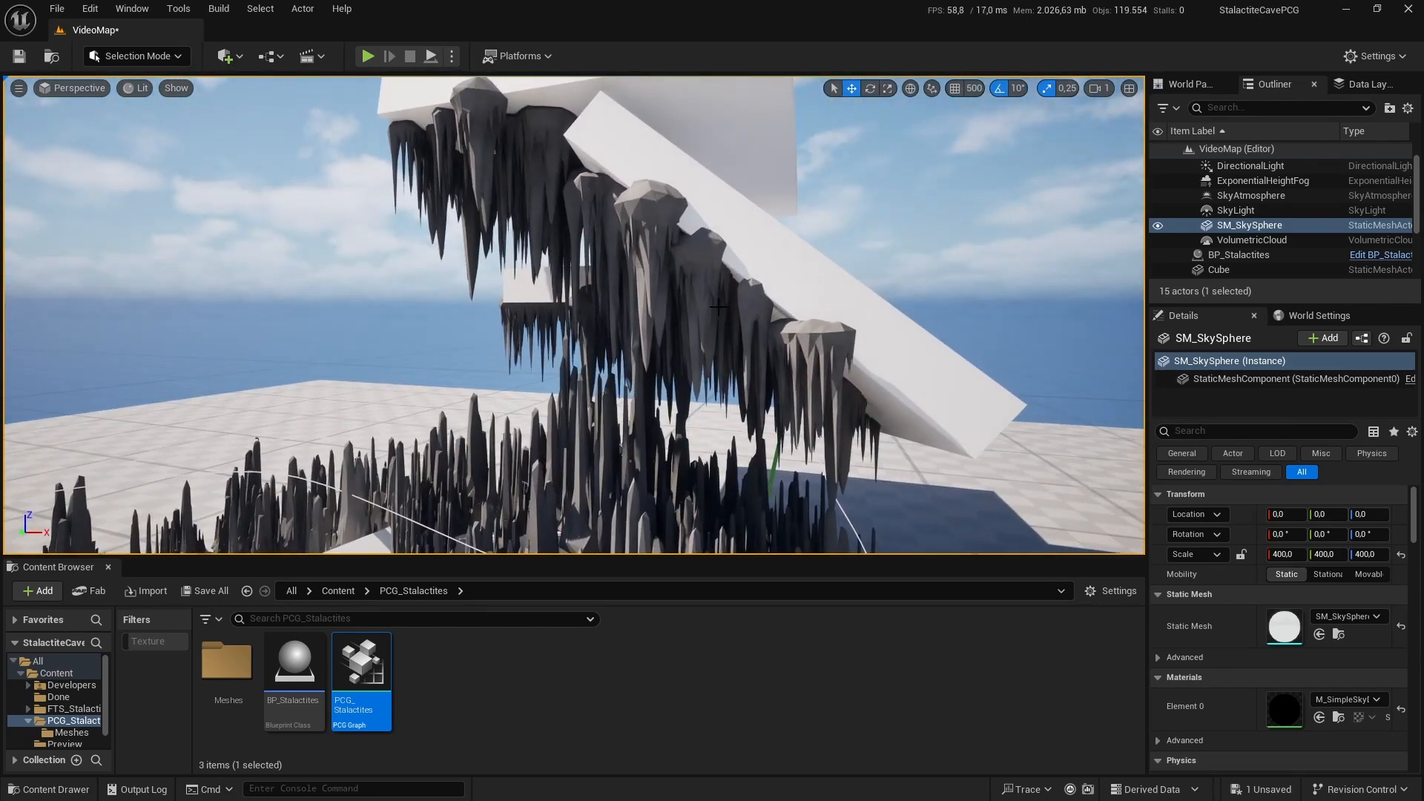
right_click_drag(808, 213, 814, 243)
right_click_drag(768, 183, 751, 184)
scroll(751, 184, "down", 2)
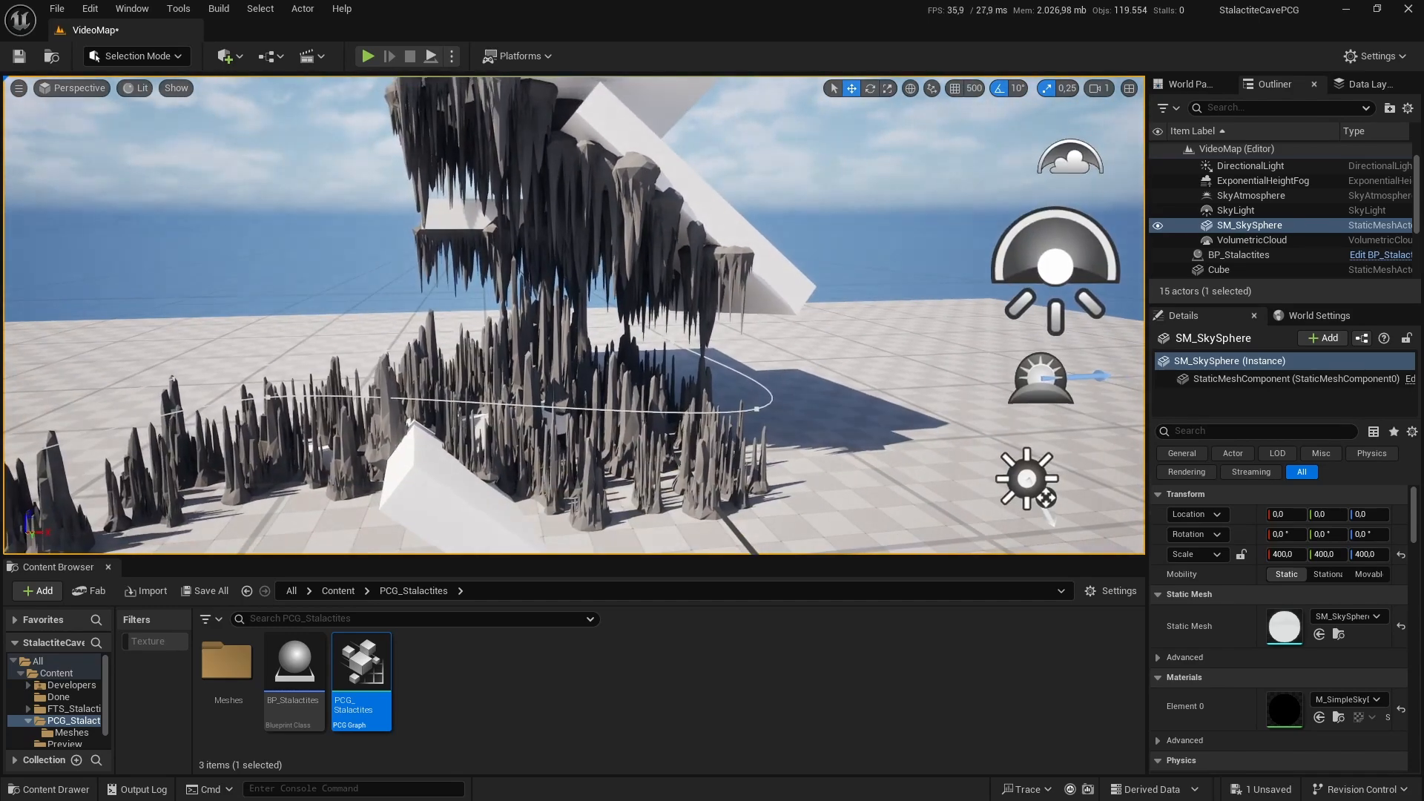
Step: Lower Cube2 to about Z 716
left_click(643, 159)
right_click_drag(608, 174, 609, 158)
left_click(573, 129)
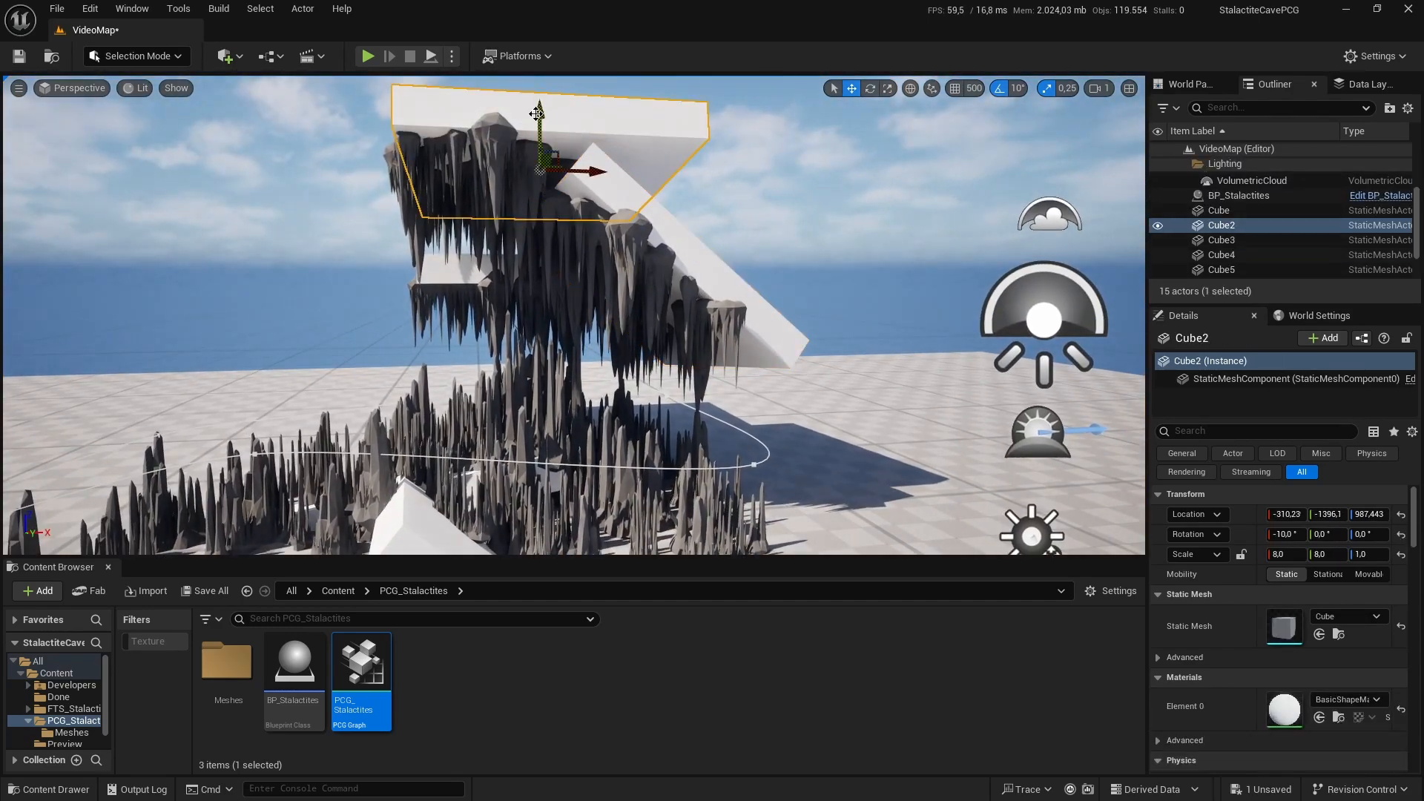
left_click_drag(536, 113, 538, 198)
right_click_drag(647, 249, 654, 284)
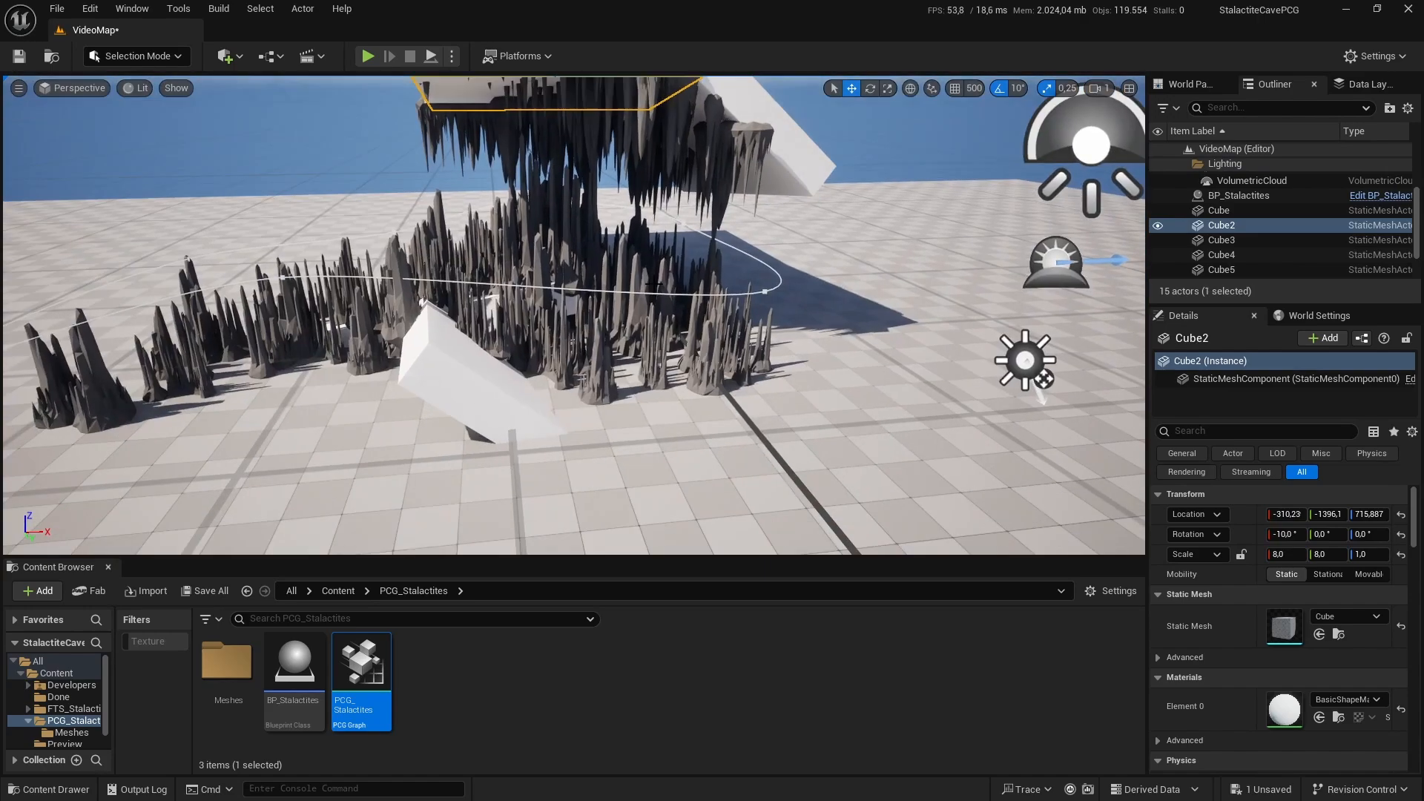
Step: Move BP_Stalactites to about X -342, Y -1495 to regenerate it and inspect the cave interior up close
left_click(635, 290)
left_click_drag(605, 226, 611, 226)
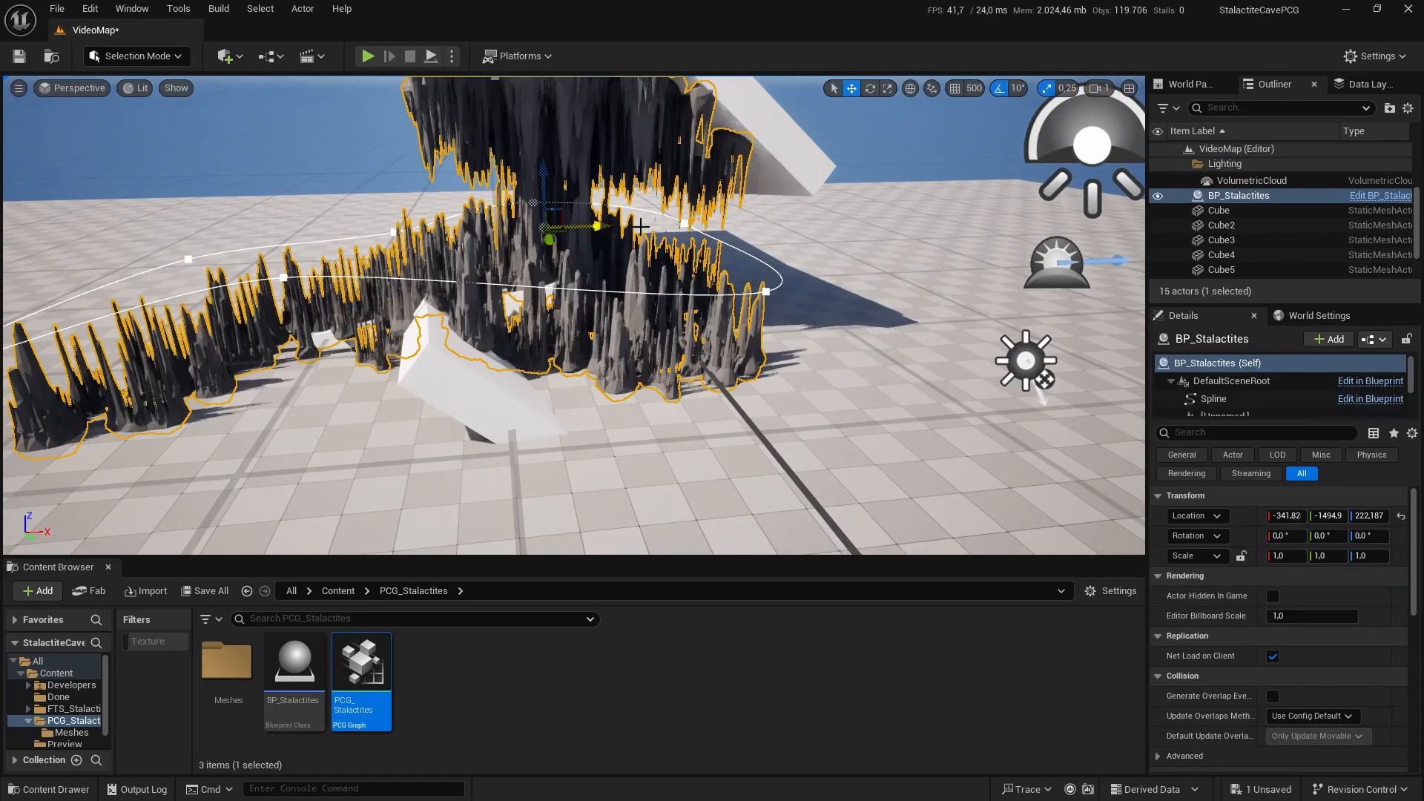
left_click(846, 245)
right_click_drag(846, 245, 851, 222)
key("w")
right_click_drag(443, 243, 472, 246)
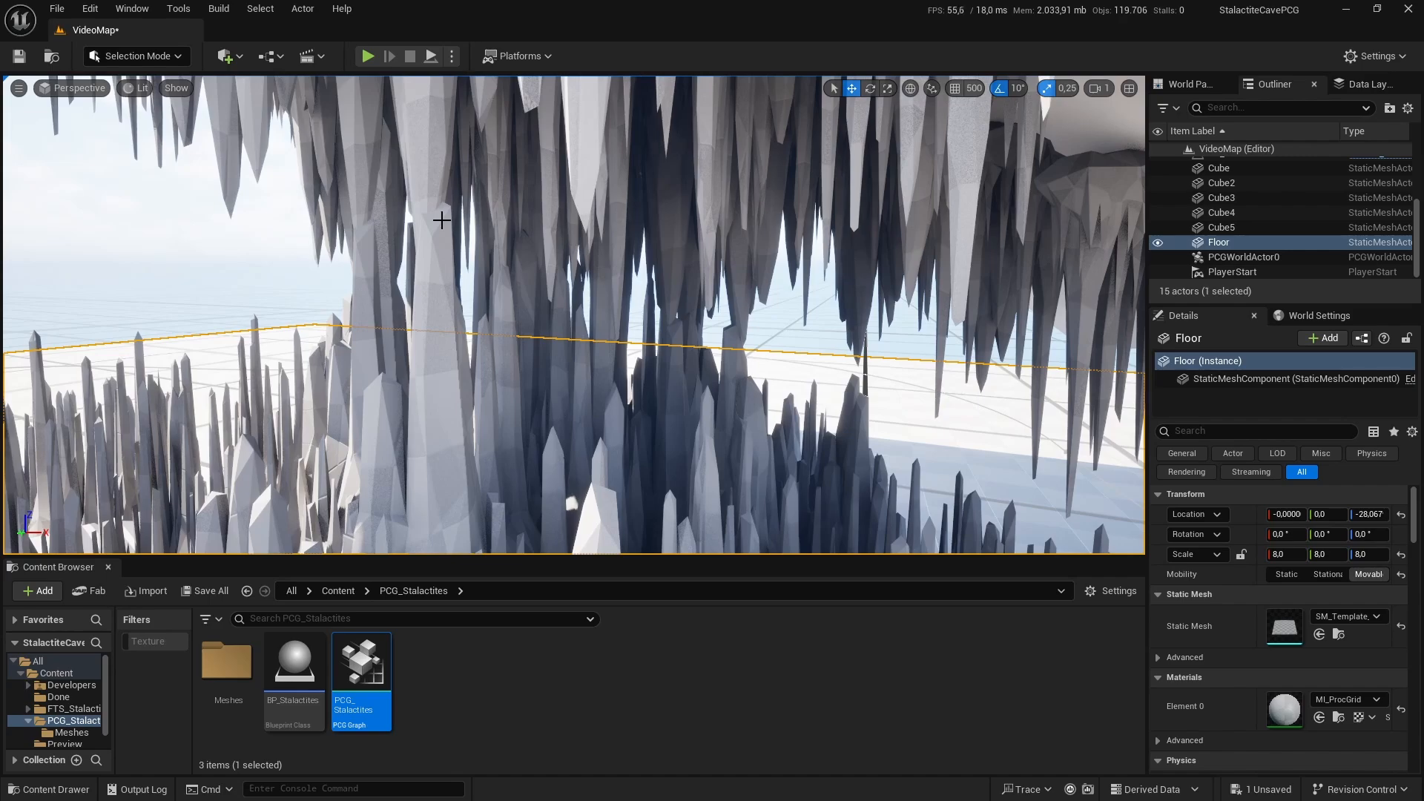
left_click(781, 325)
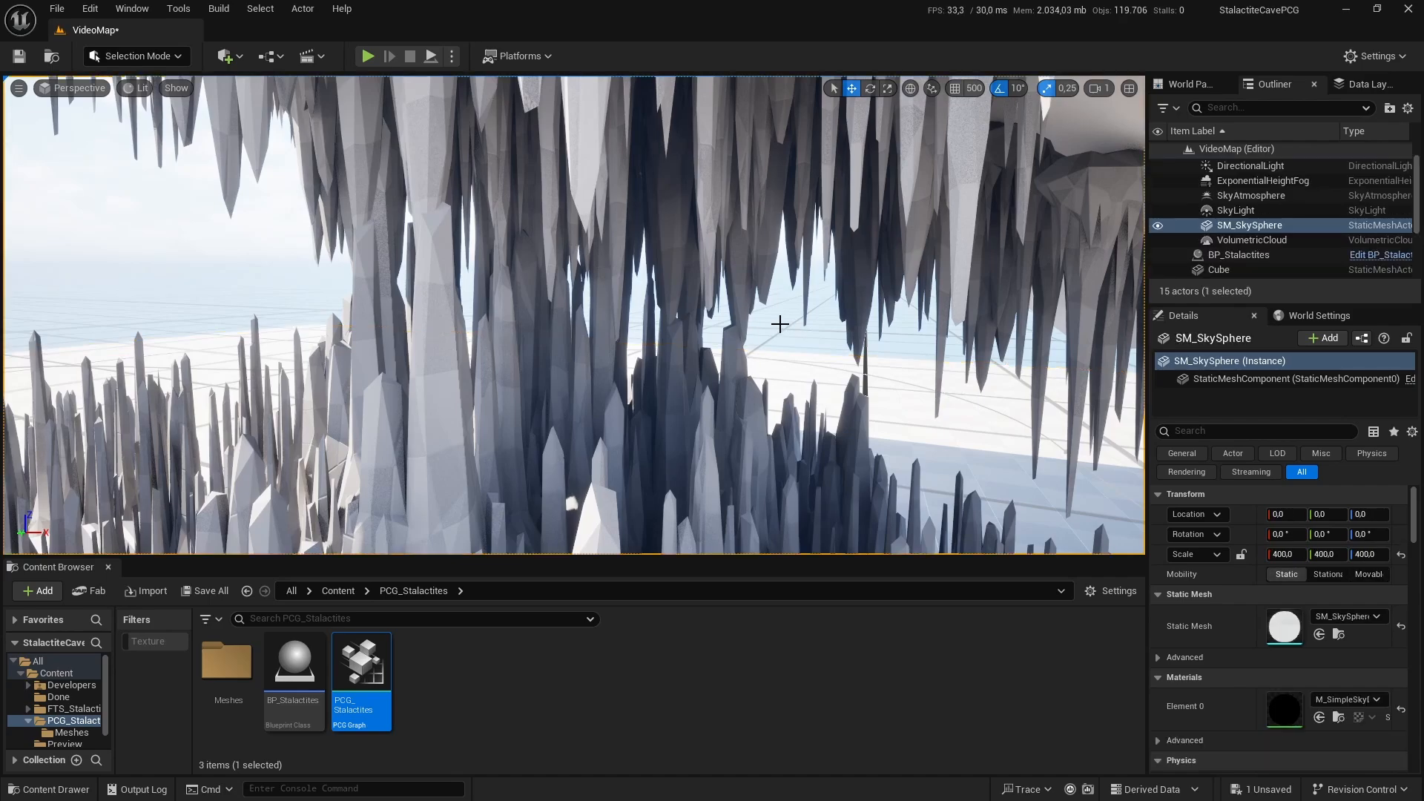
key("s")
right_click_drag(778, 323, 987, 371)
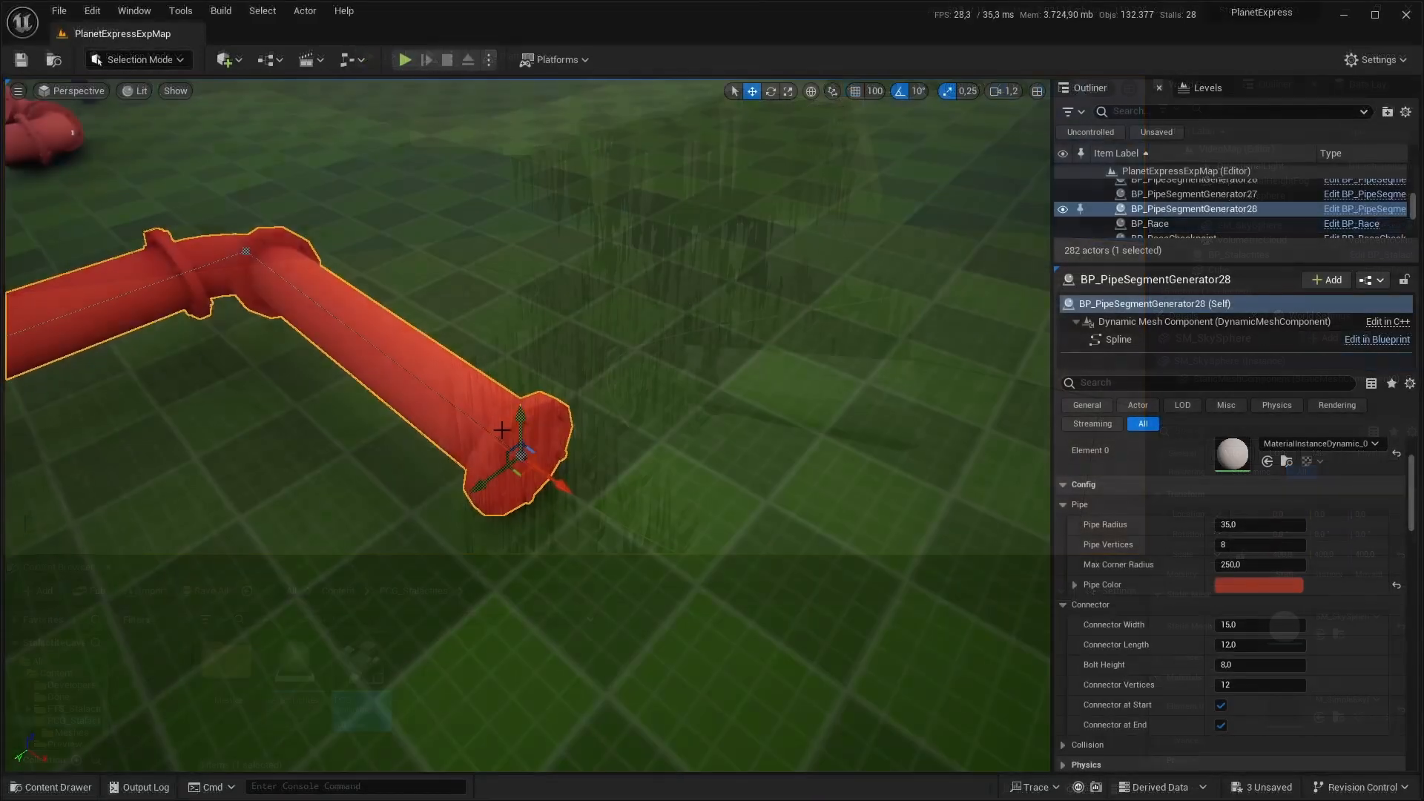
Step: Extend the red pipe with a vertical section rising from its free end
left_click_drag(515, 431, 516, 164)
key("s")
key("a")
right_click_drag(596, 243, 659, 248)
left_click_drag(752, 222, 782, 110)
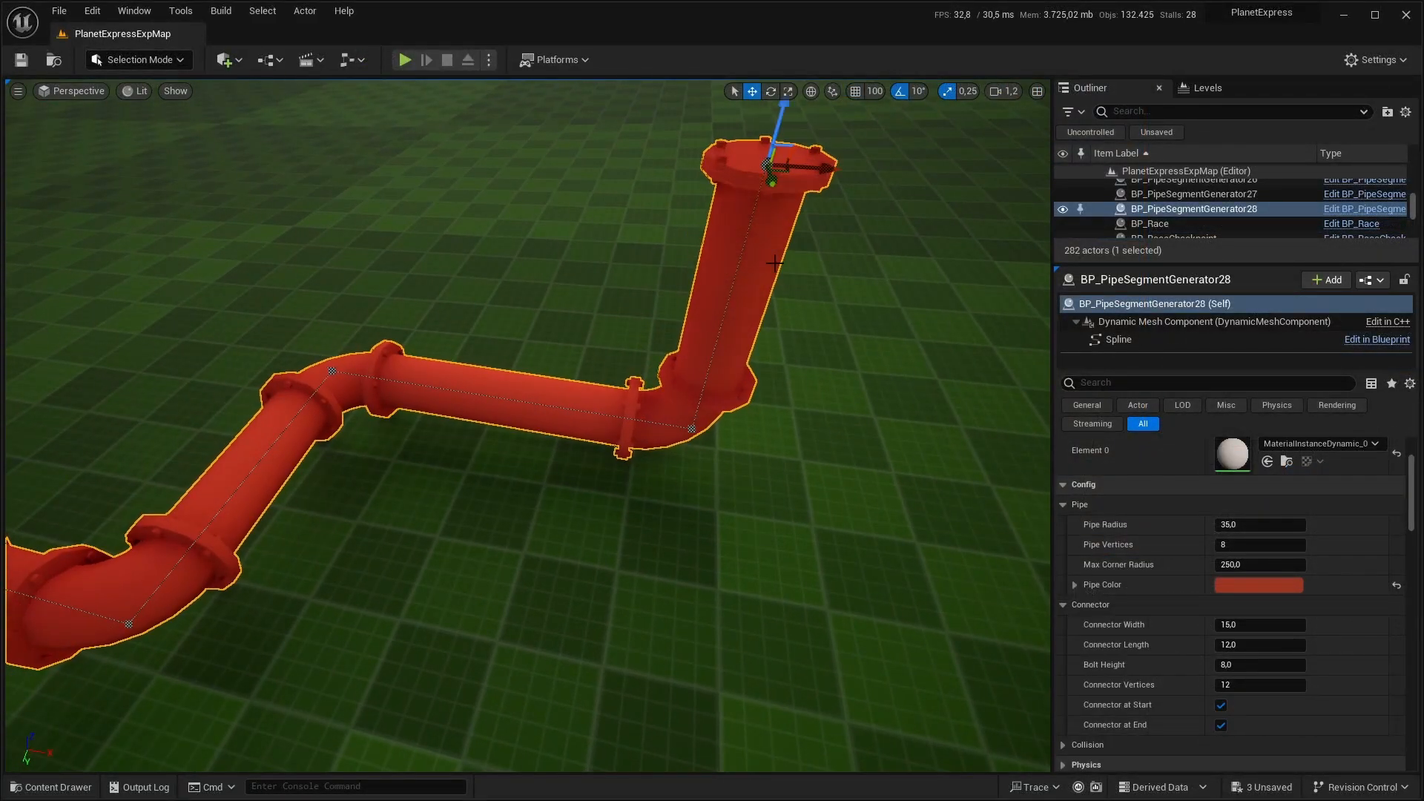
Step: Add spline points at the raised end of the red pipe, running a horizontal section back above the lower pipe and continuing from there
right_click_drag(782, 110, 786, 93)
key("s")
left_click_drag(736, 281, 341, 282, "alt")
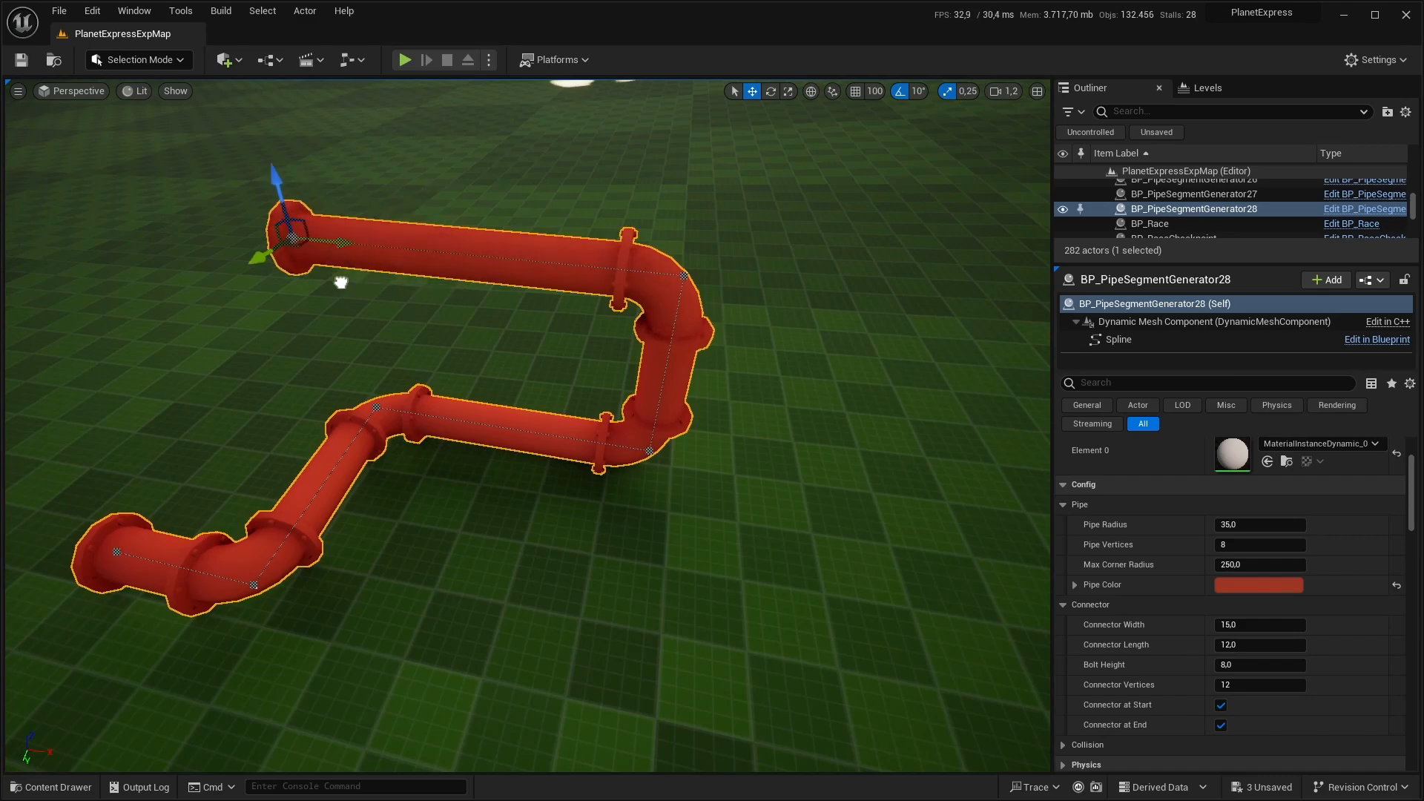
left_click_drag(184, 178, 208, 316, "alt")
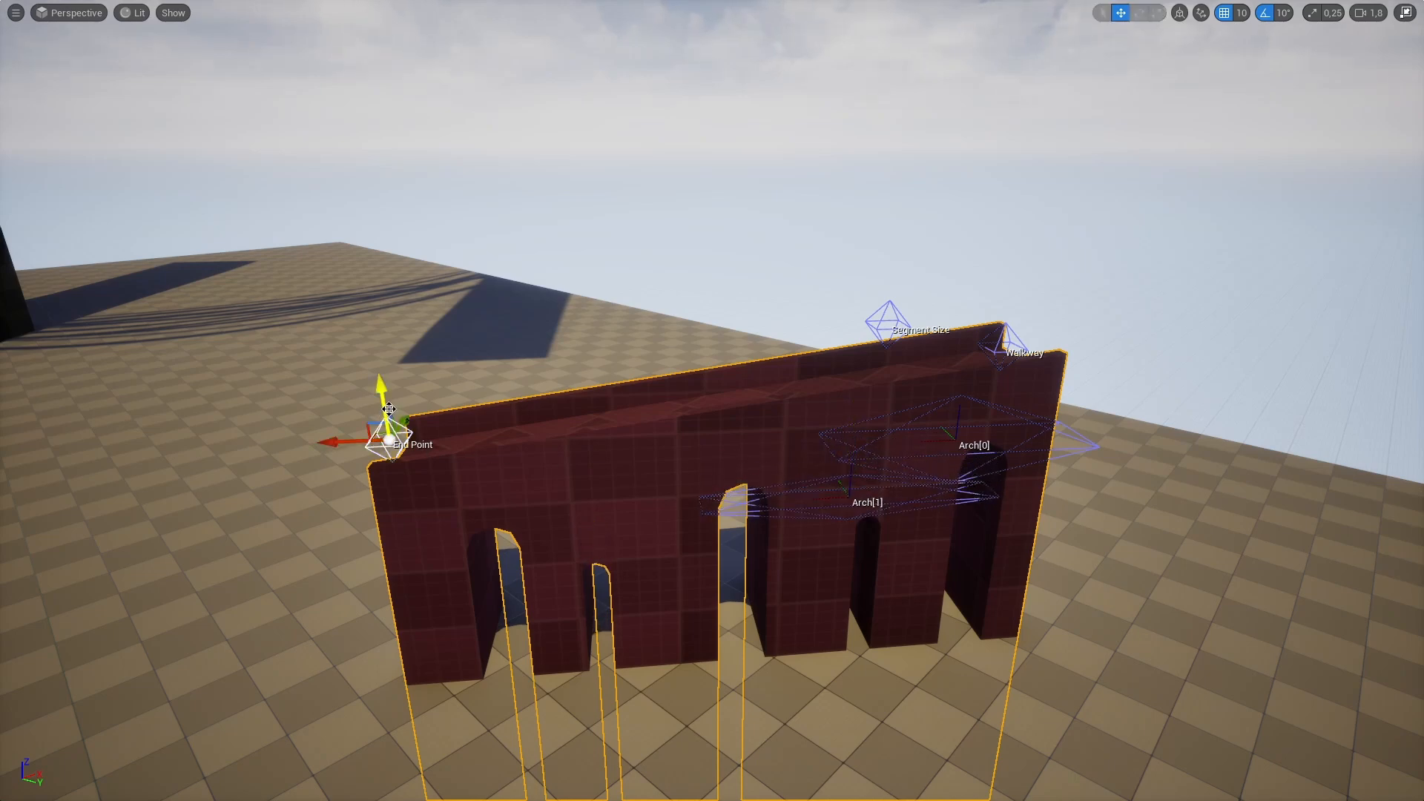
Step: Raise the arched wall's End Point and reposition the selected cable handle between the checkered pillars
left_click_drag(389, 408, 385, 150)
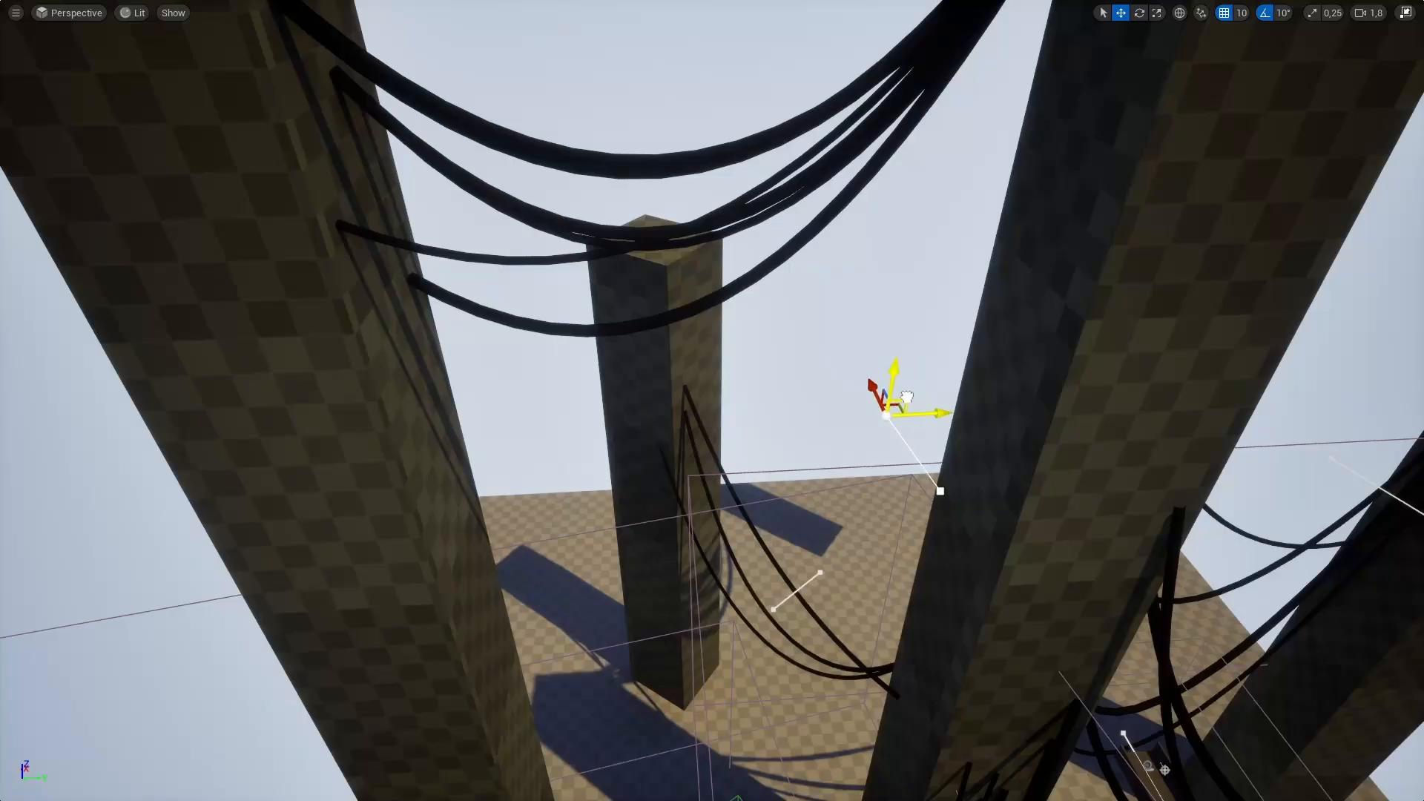
left_click_drag(713, 347, 662, 336)
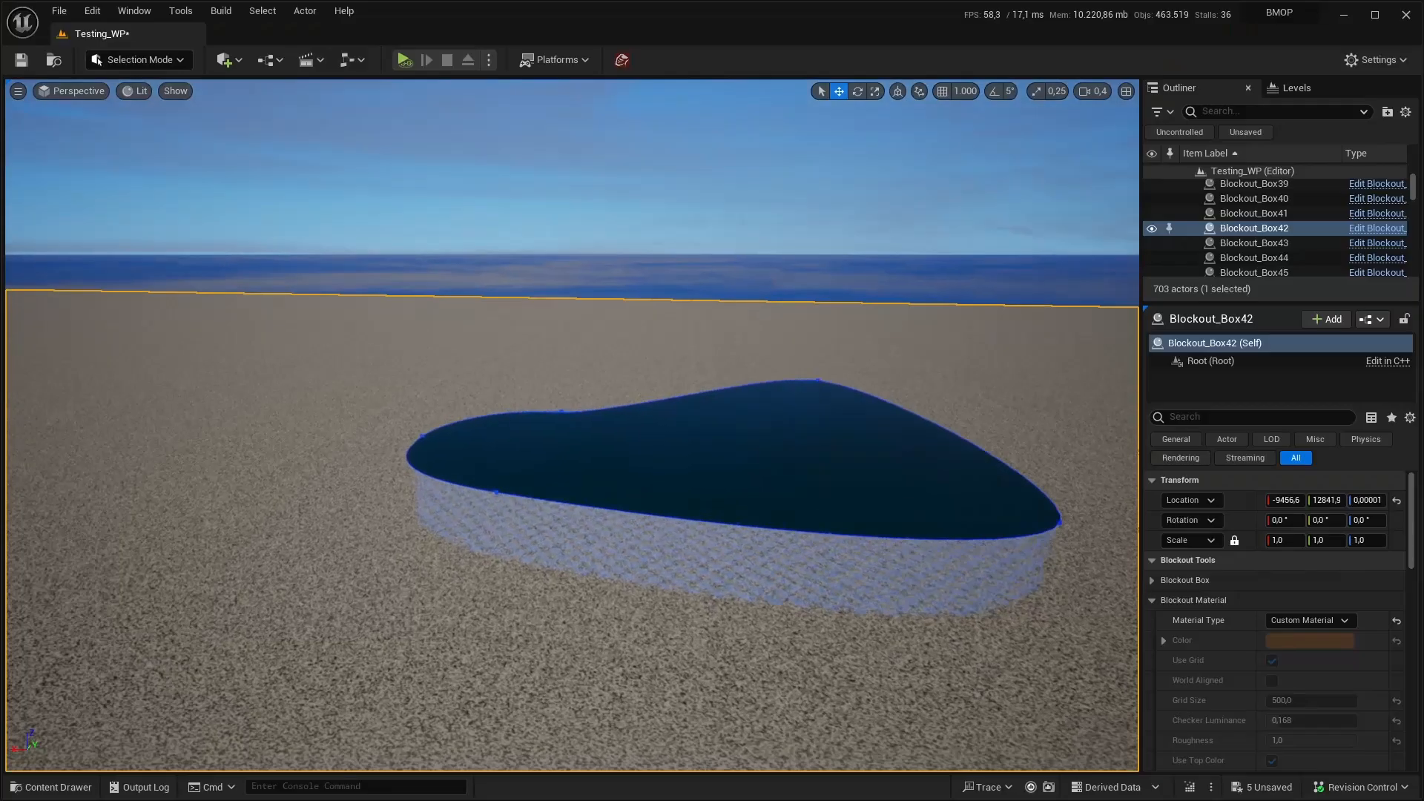
right_click_drag(575, 415, 575, 388)
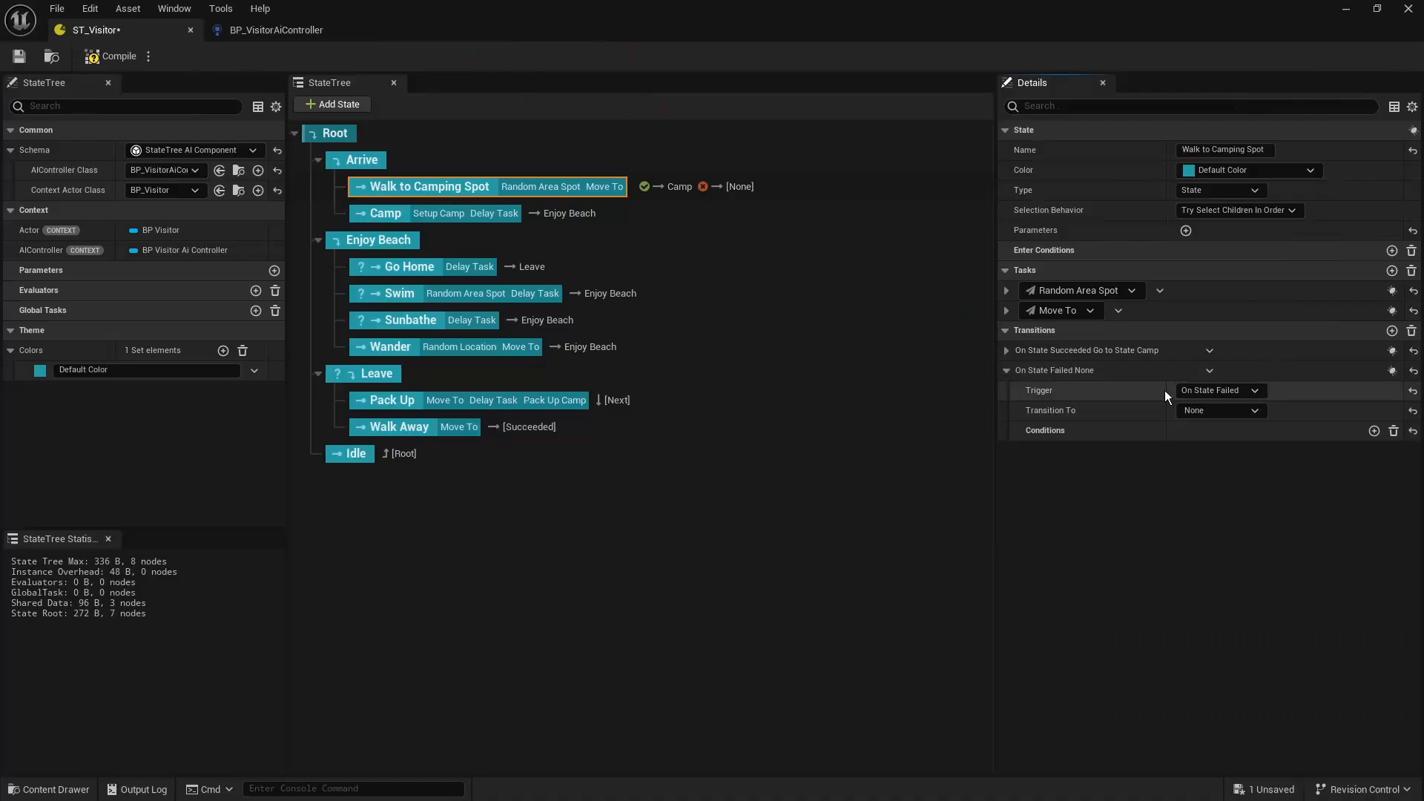
Step: Make the On State Failed transition of Walk to Camping Spot go to the Idle state
left_click(1223, 411)
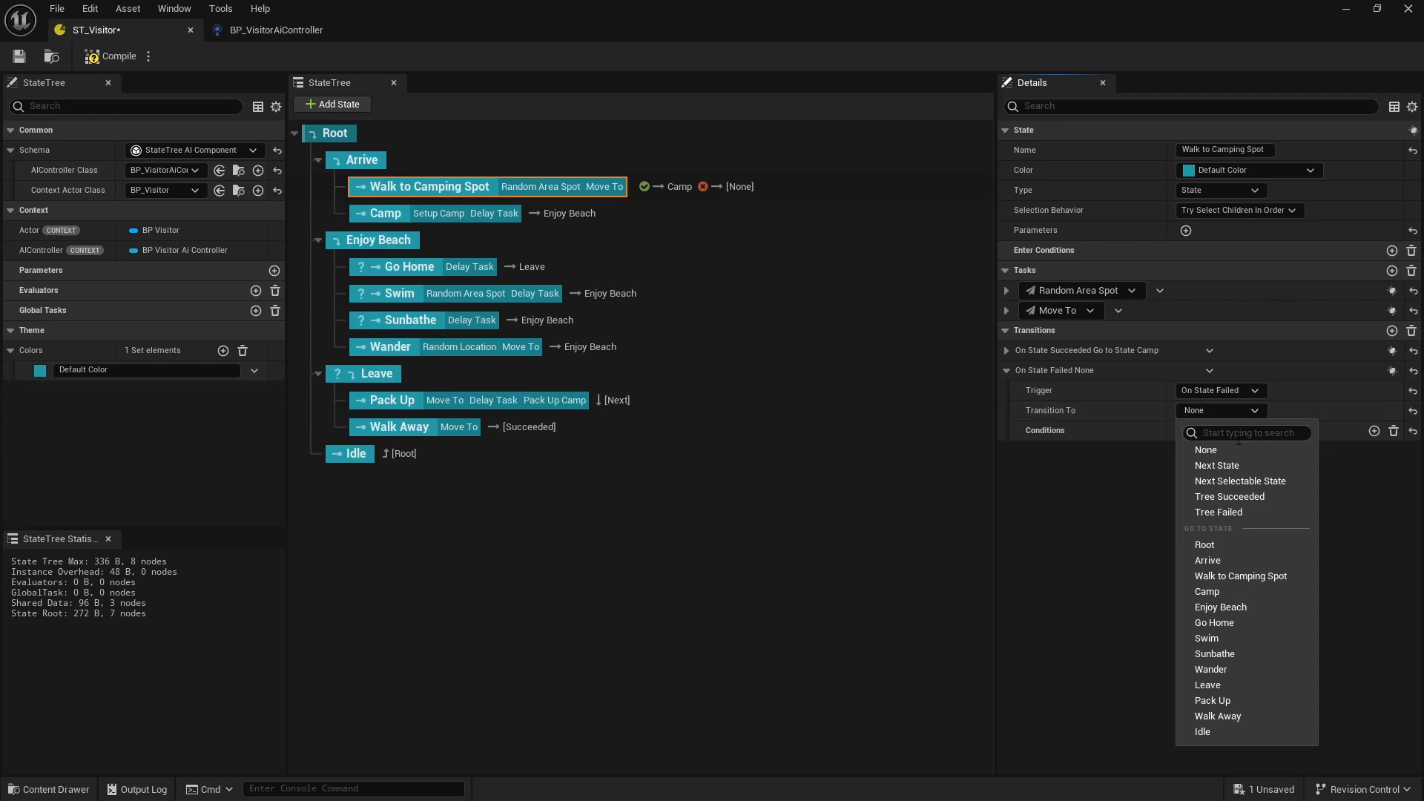
left_click(1226, 733)
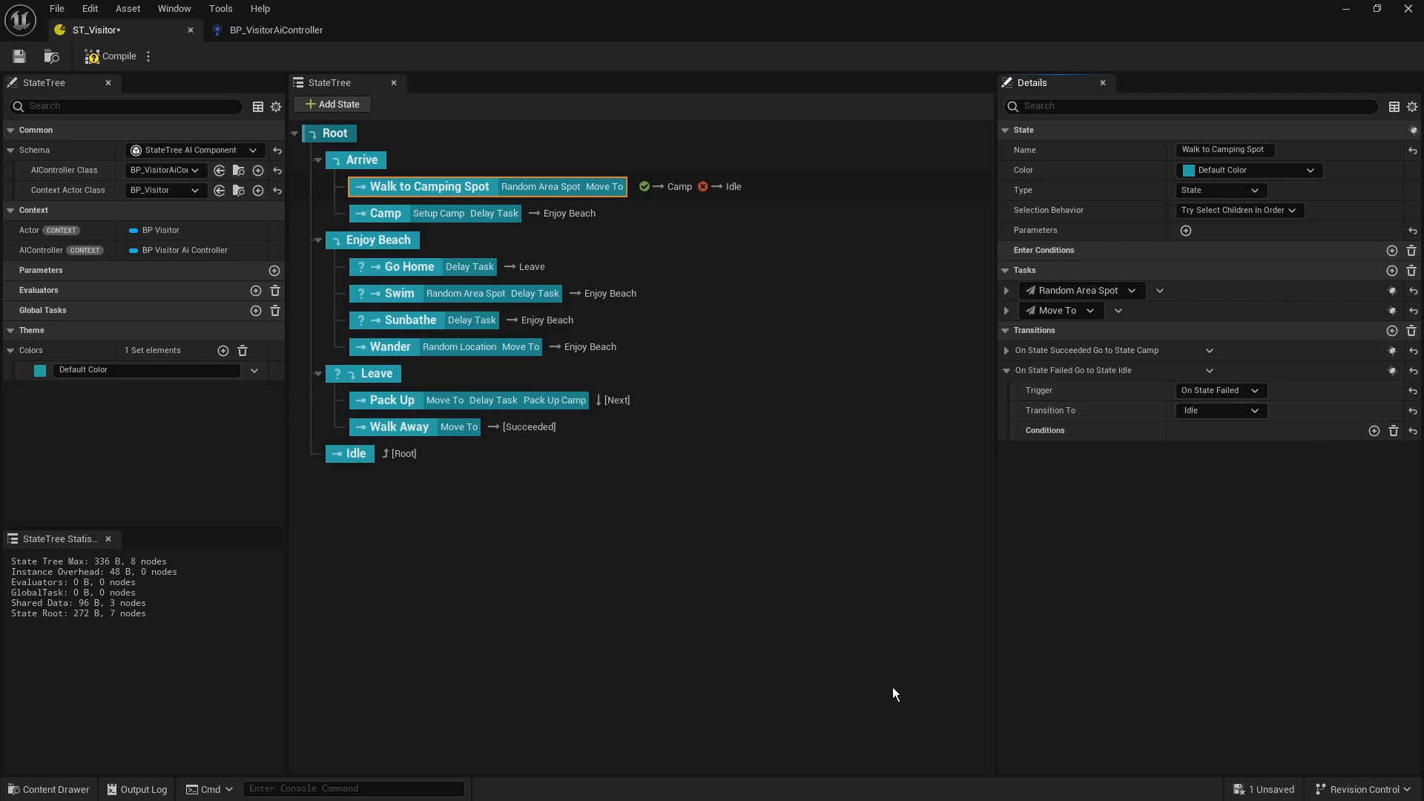